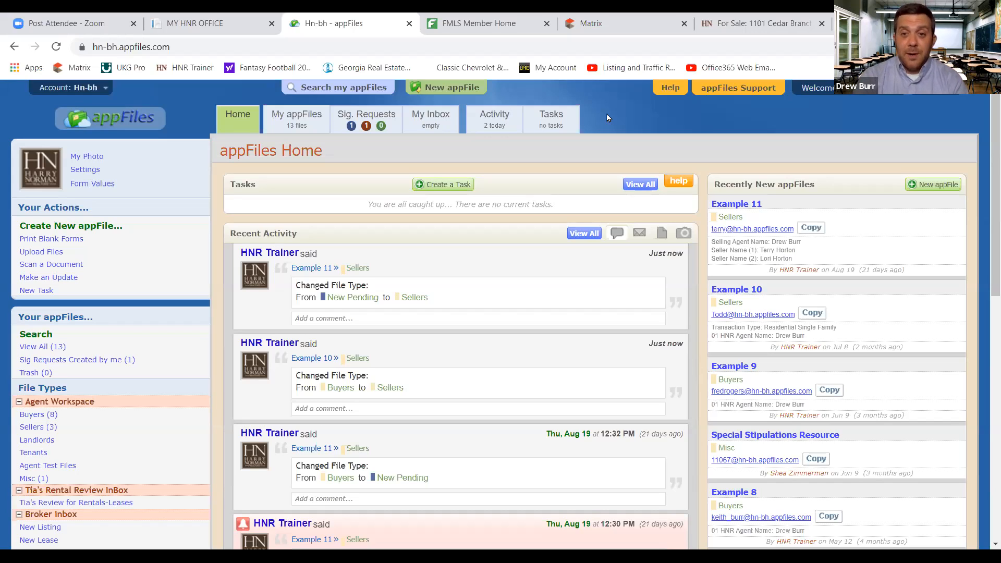
Load youtube.com in a new tab and search for 'hnr trainer'
click(843, 24)
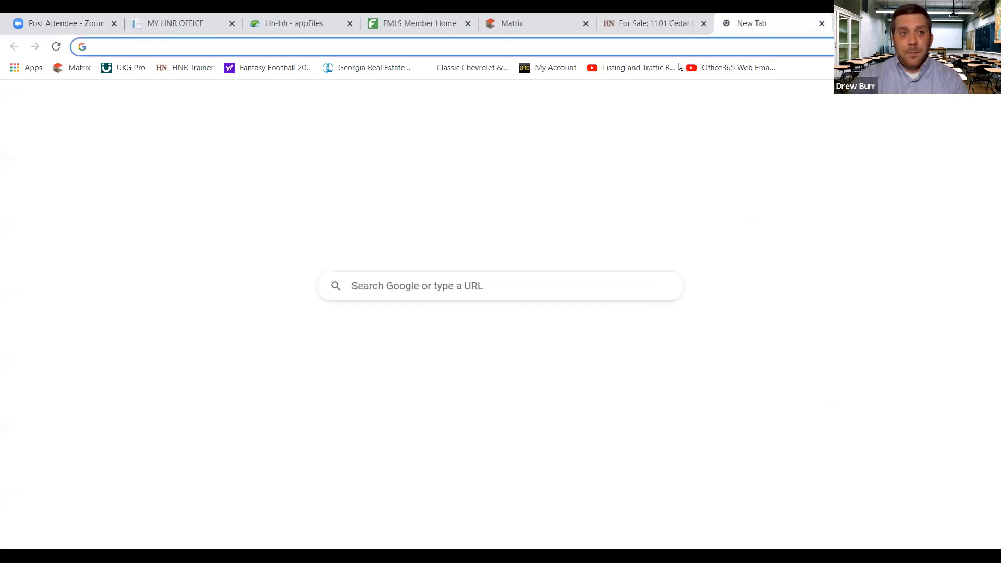
text(youtube.com)
key(Return)
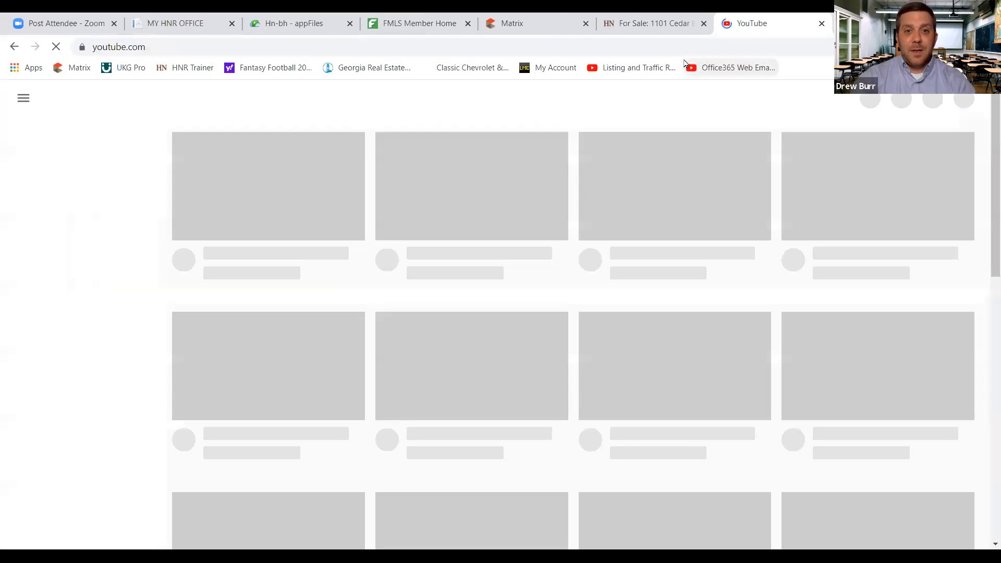
click(433, 100)
text(hnr )
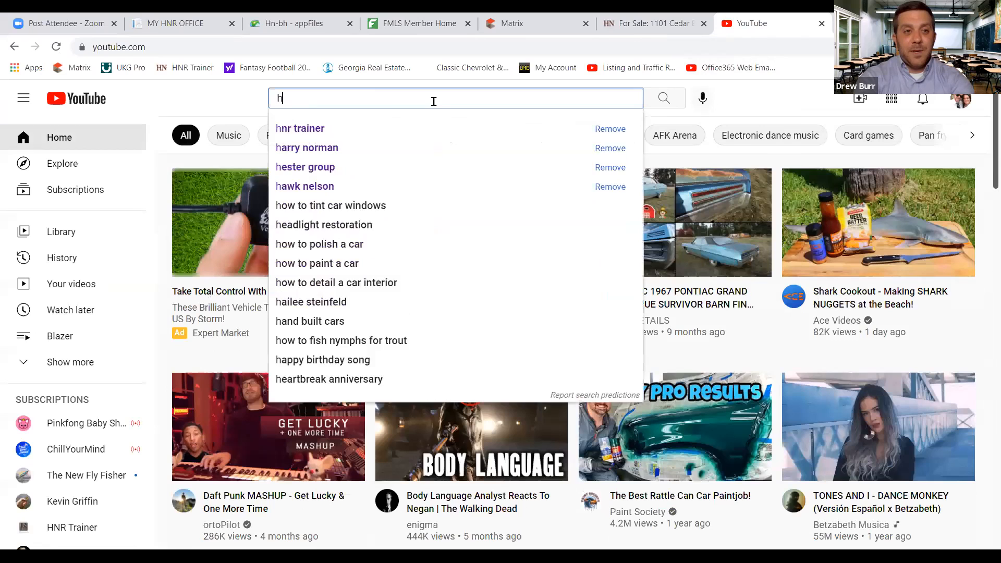
text(trainer)
key(Return)
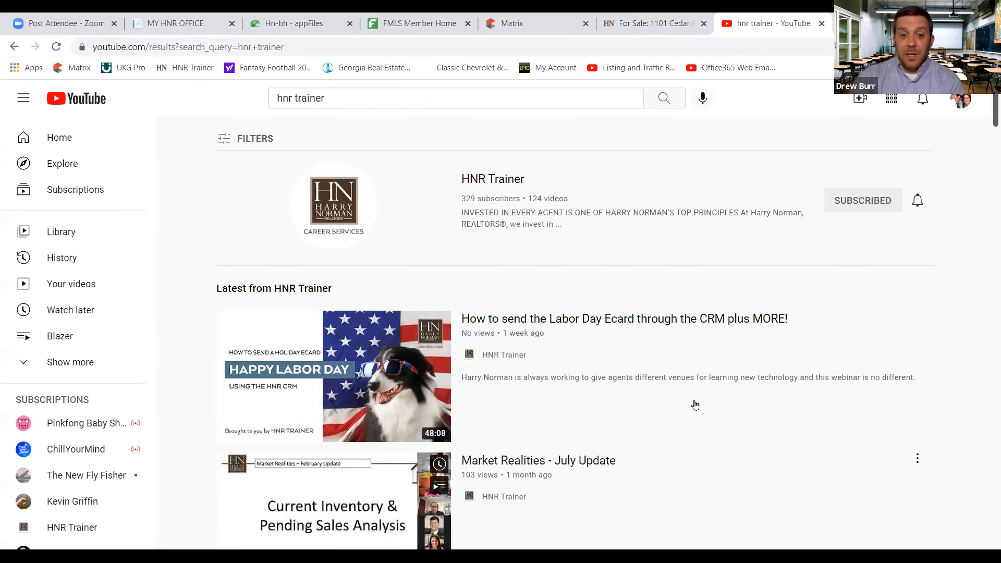
Scroll through the HNR Trainer channel's Playlists page, then close the YouTube tab
click(490, 183)
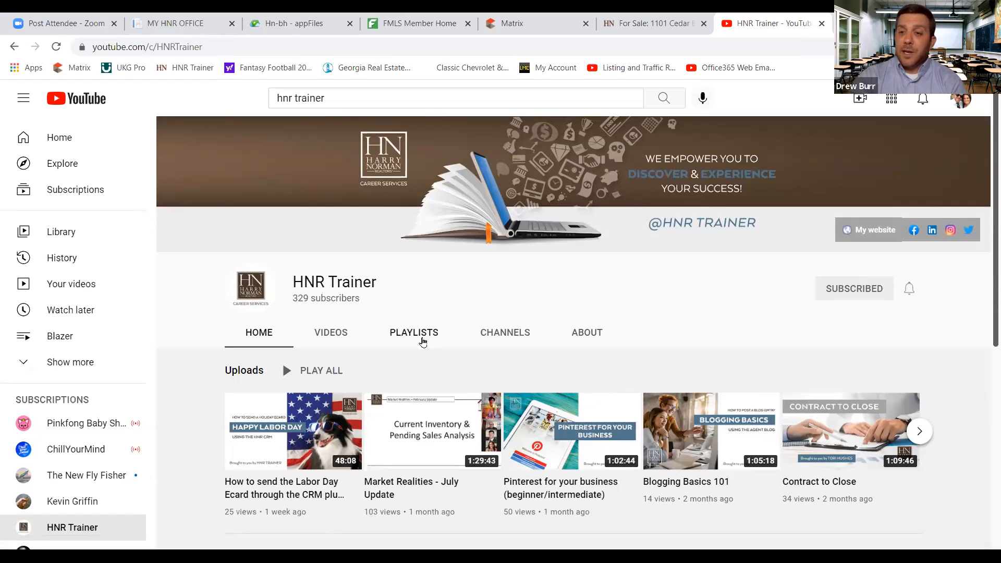
click(422, 337)
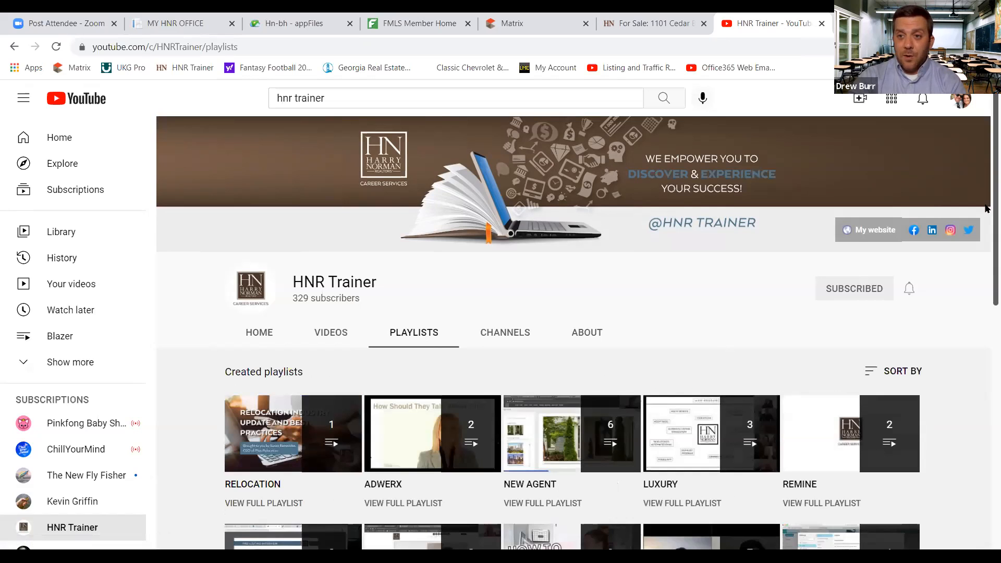
scroll(986, 274, down, 3)
scroll(985, 282, down, 2)
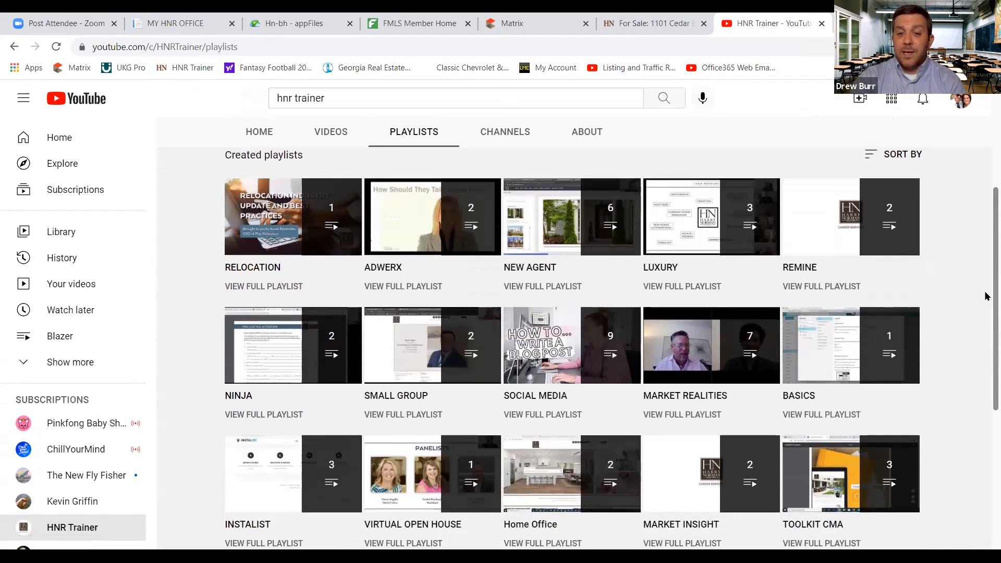
scroll(985, 312, down, 3)
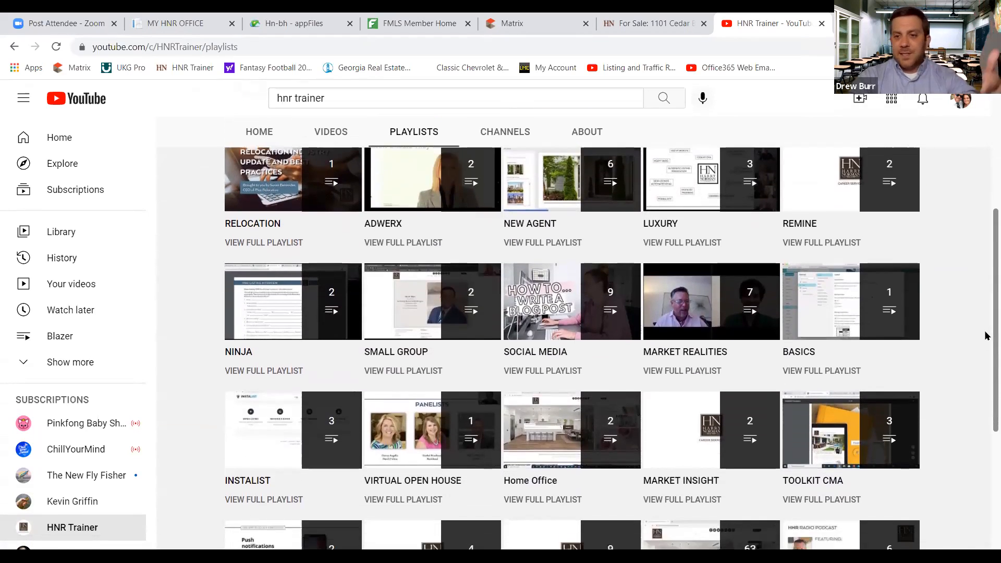
scroll(985, 361, up, 7)
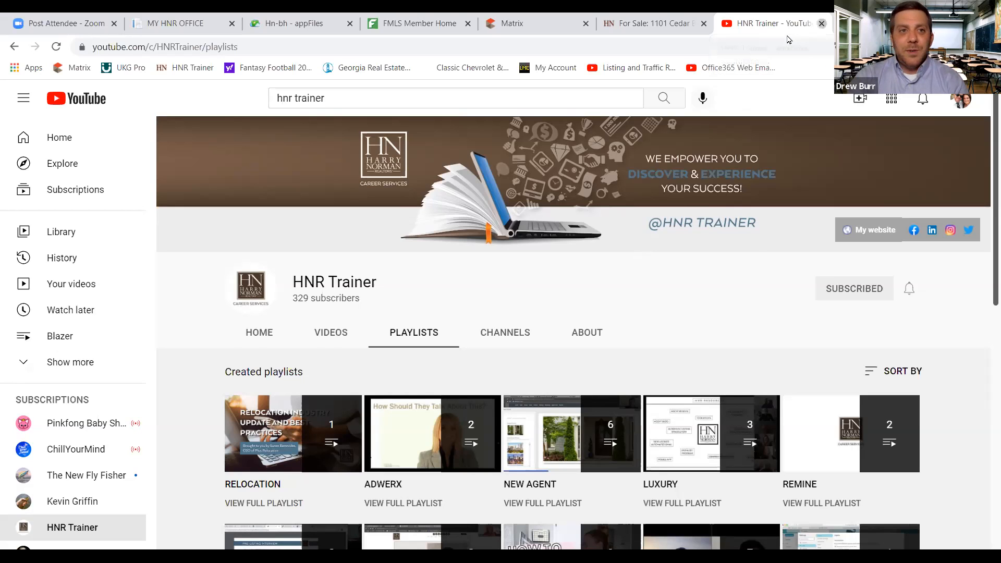
click(821, 23)
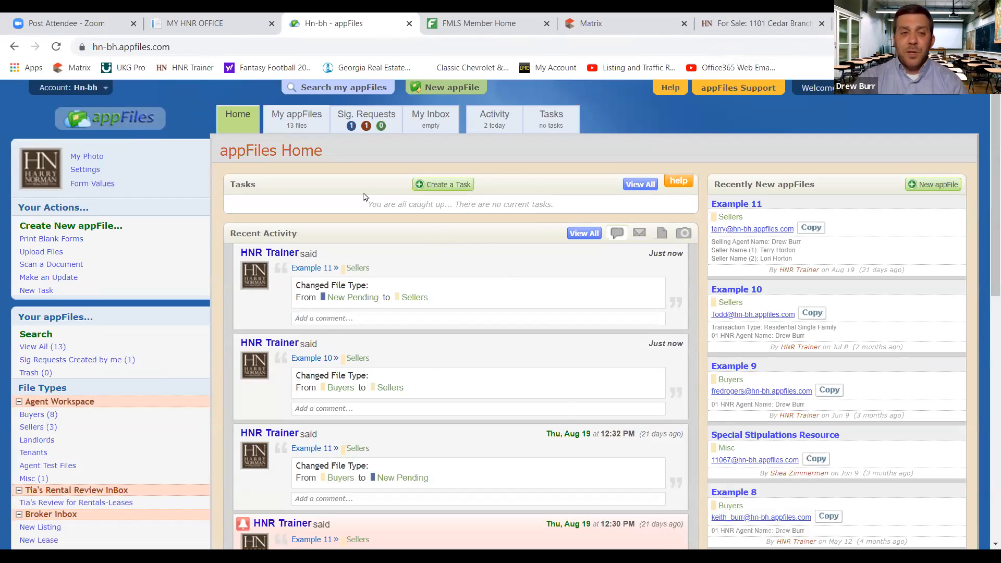
Switch to the MY HNR OFFICE browser tab
click(218, 19)
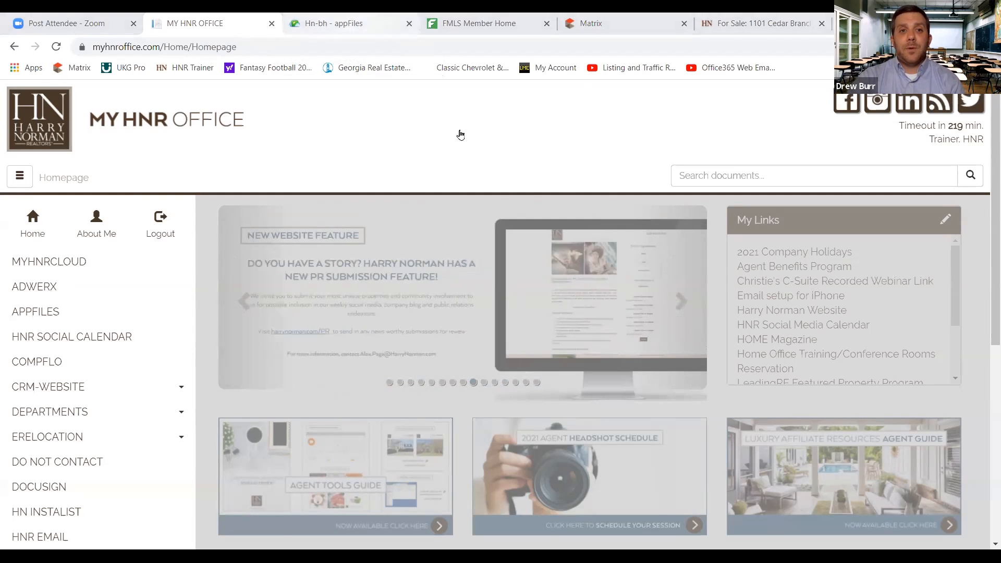
Switch back to the Hn-bh - appFiles tab with Ctrl+Tab
key(ctrl+Tab)
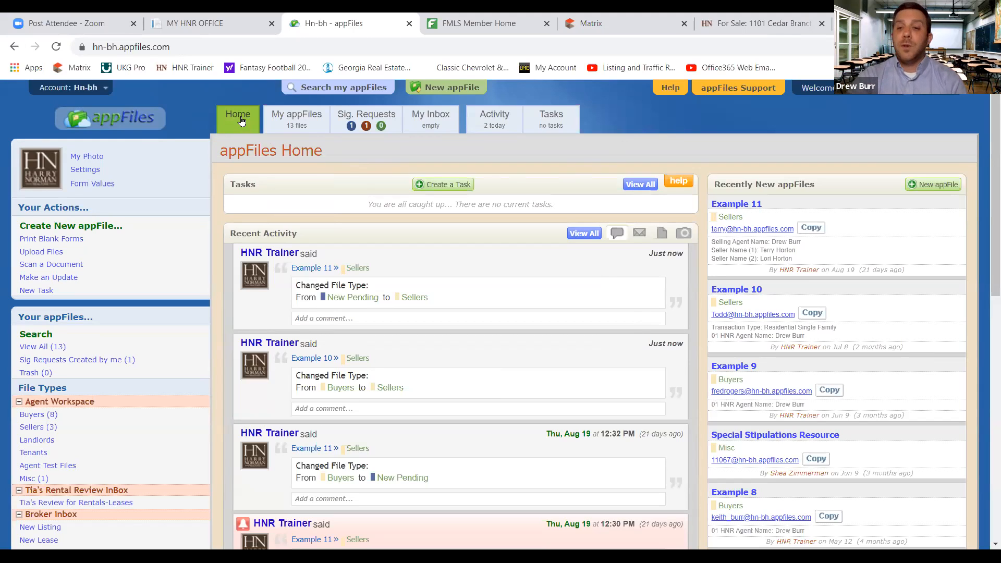
List all 13 files under My appFiles and bring up the Sig. Requests window
click(306, 124)
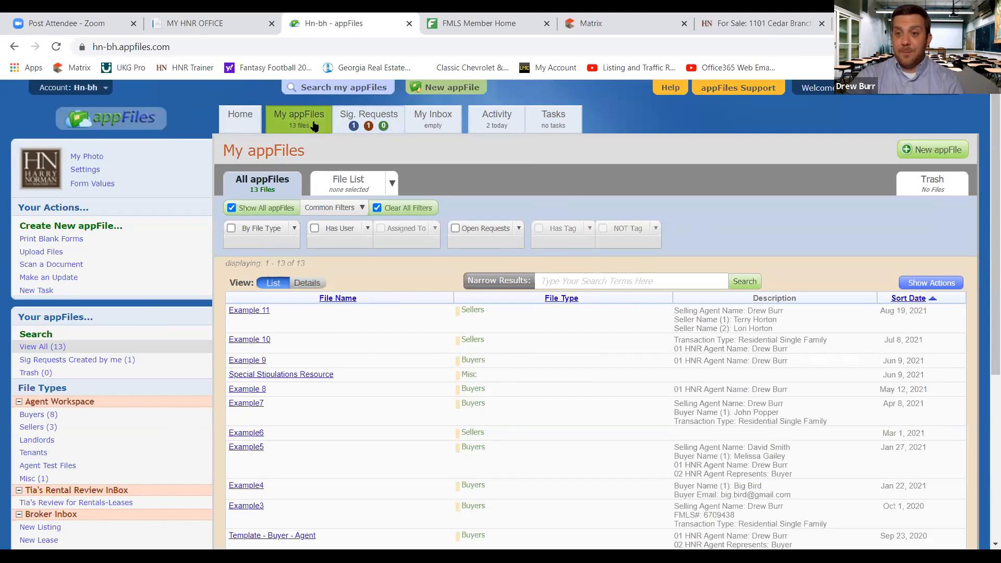
click(384, 125)
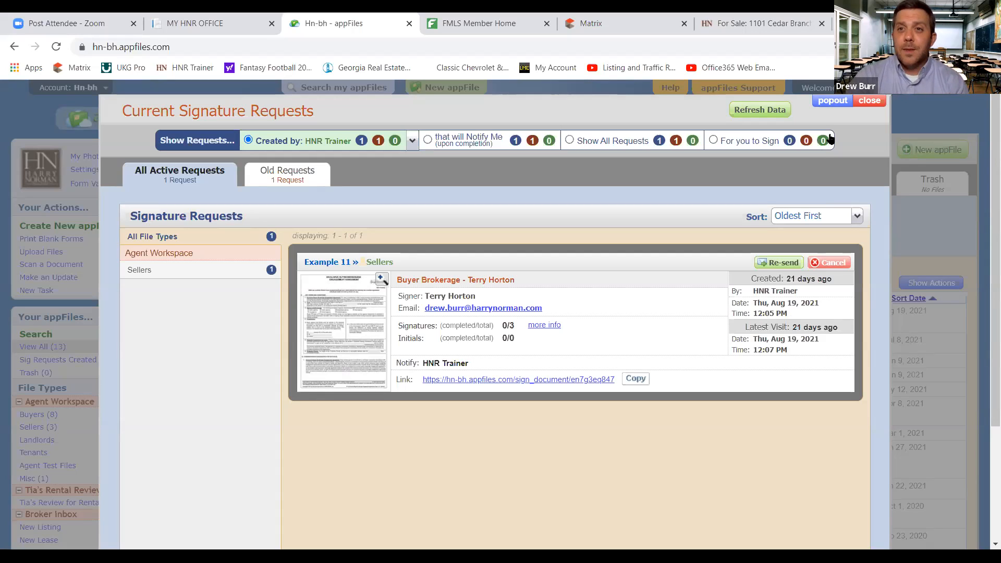
Close the Current Signature Requests window after reviewing the Example 11 request
click(875, 102)
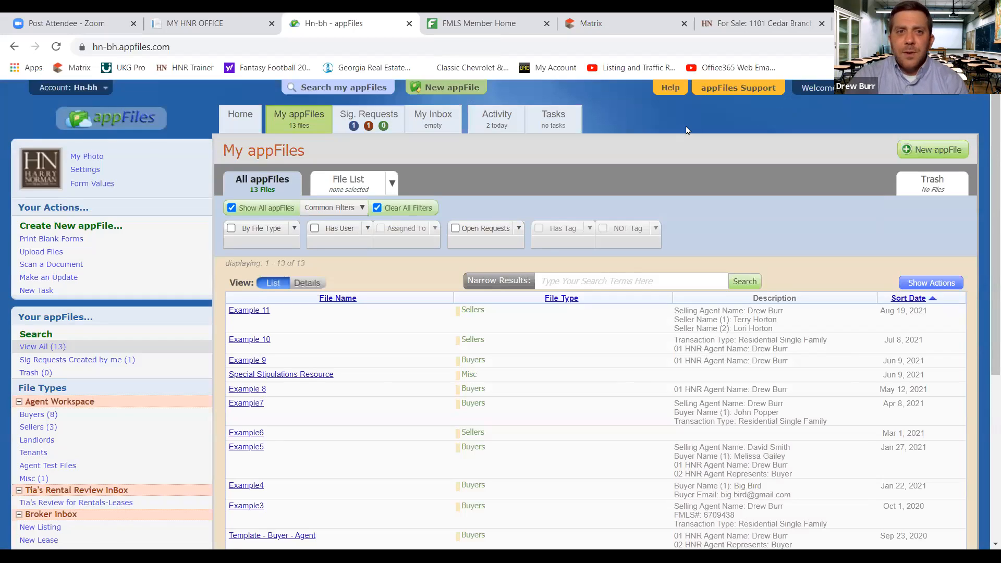
click(436, 119)
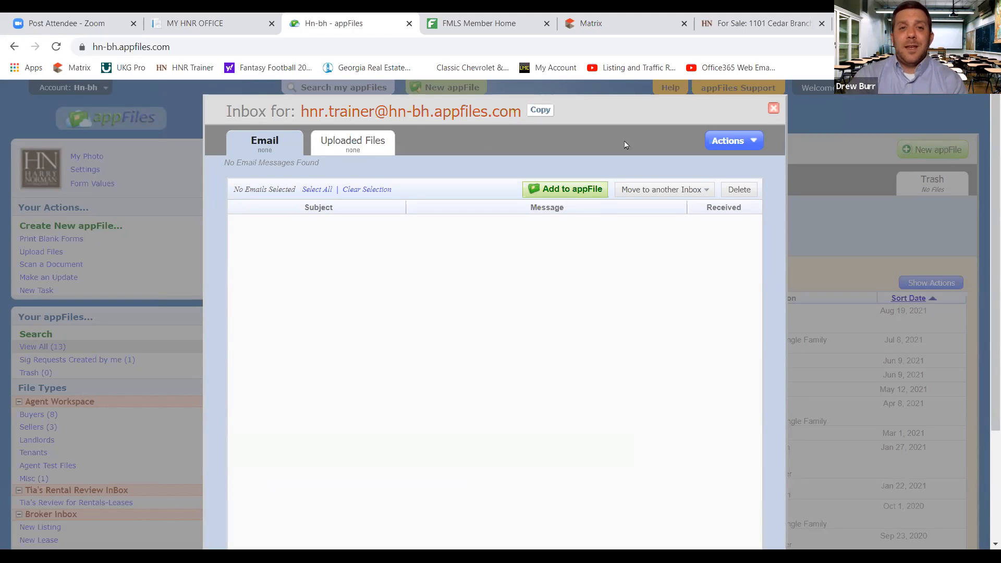
click(774, 109)
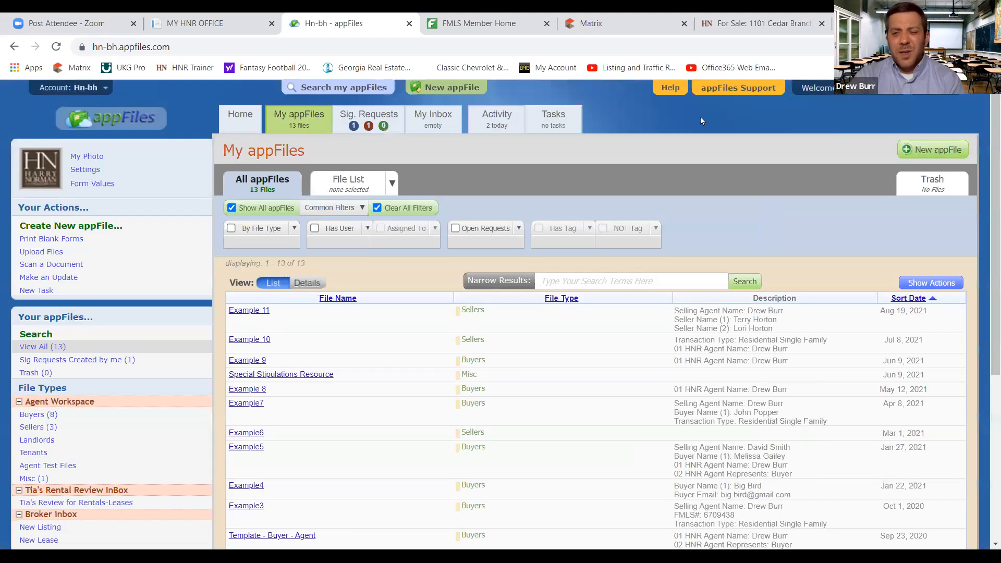
click(498, 117)
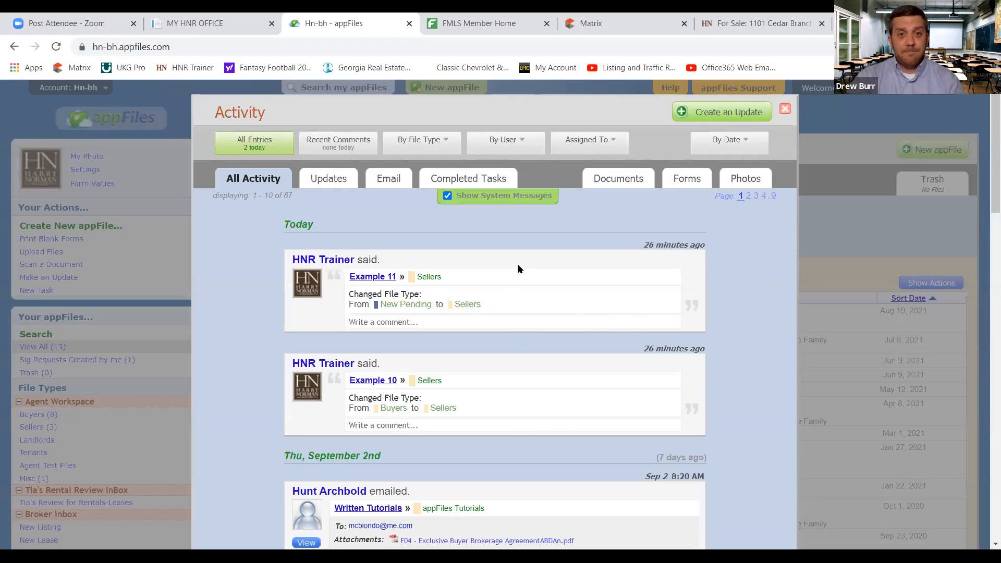
click(785, 109)
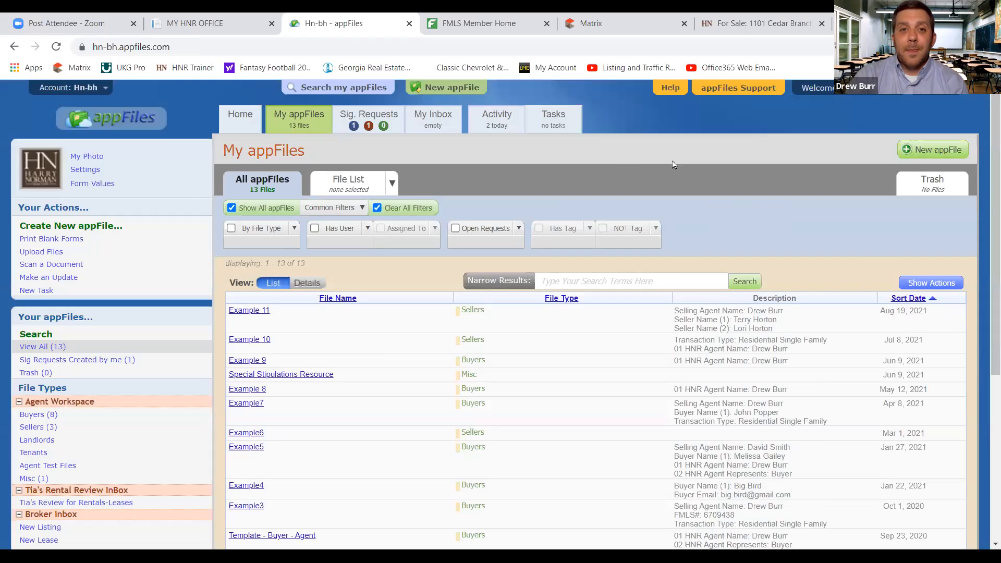
click(564, 123)
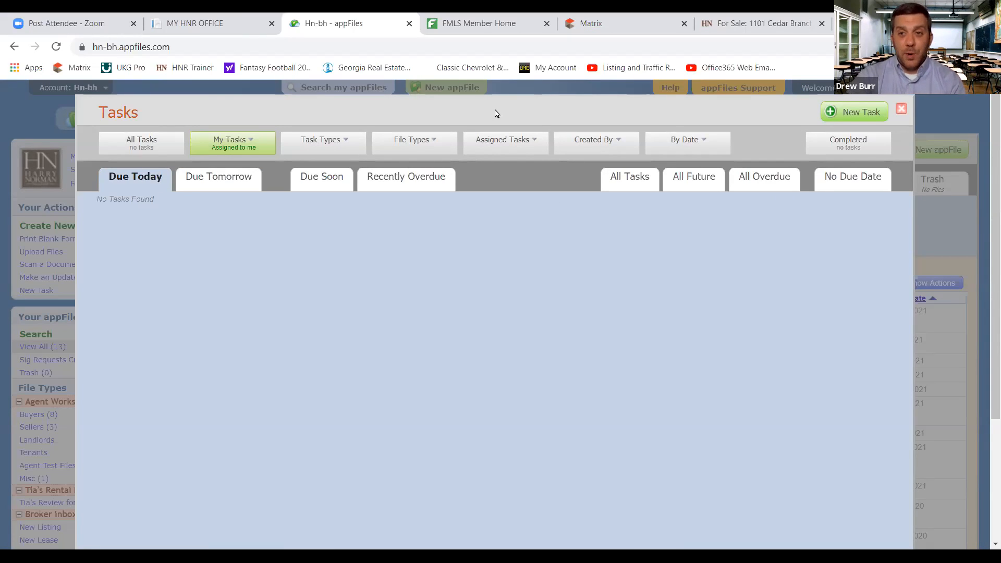
click(901, 108)
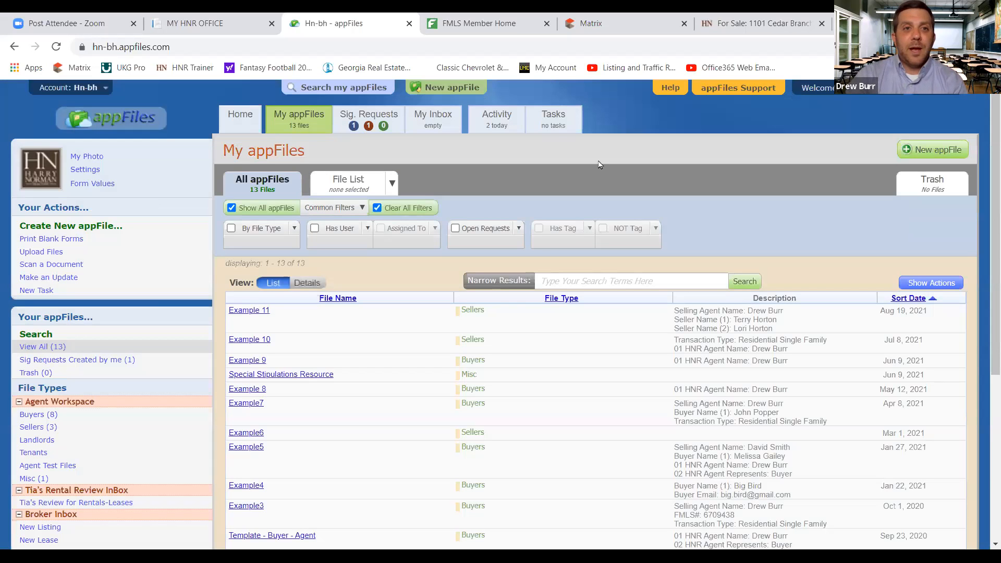
Go to the appFiles Home tab
click(239, 119)
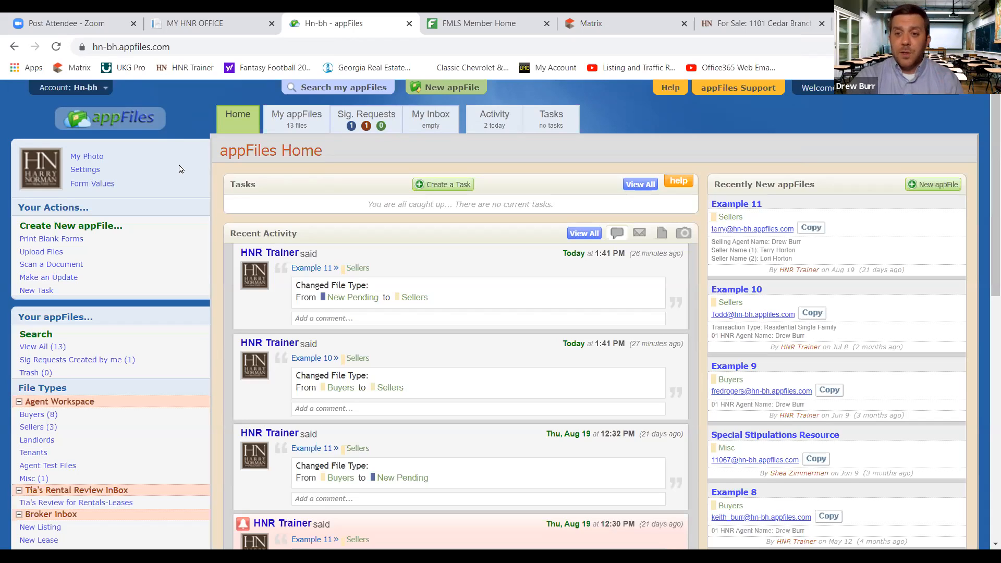
Go to the User Photo page in the personal Settings window
click(90, 175)
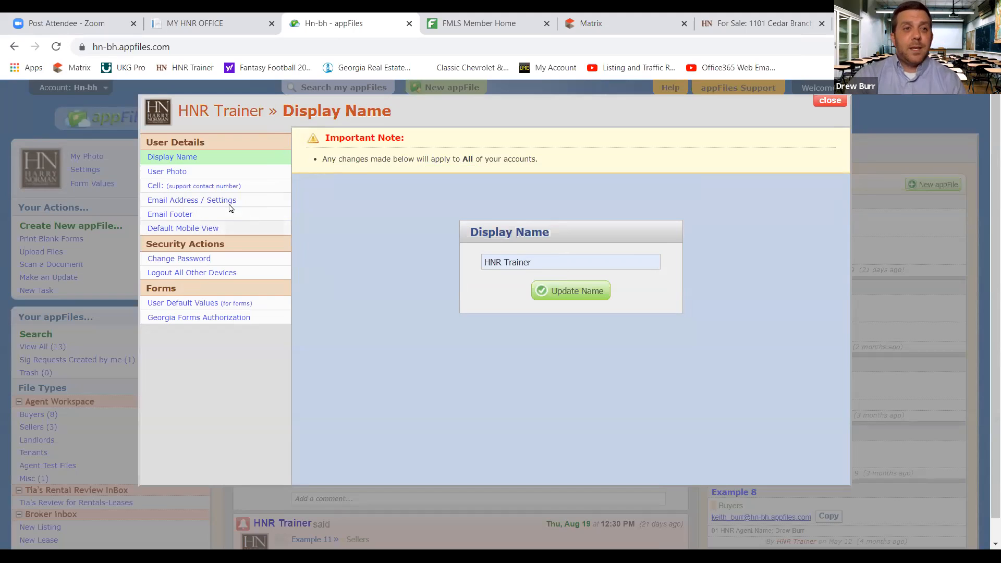
click(172, 173)
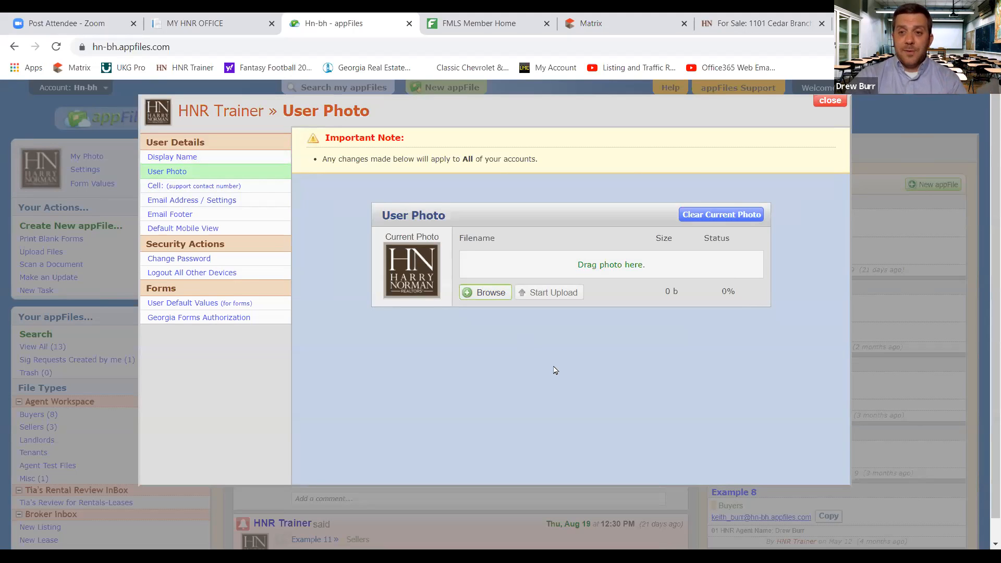
Queue Headshot_example.jpg from the Desktop as the new user photo
click(487, 293)
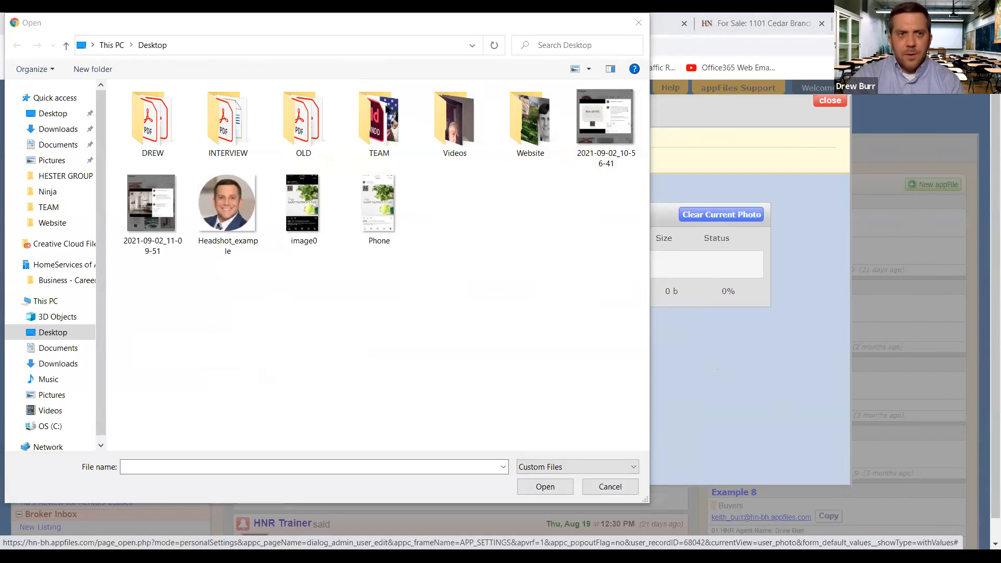
drag(340, 11, 476, 52)
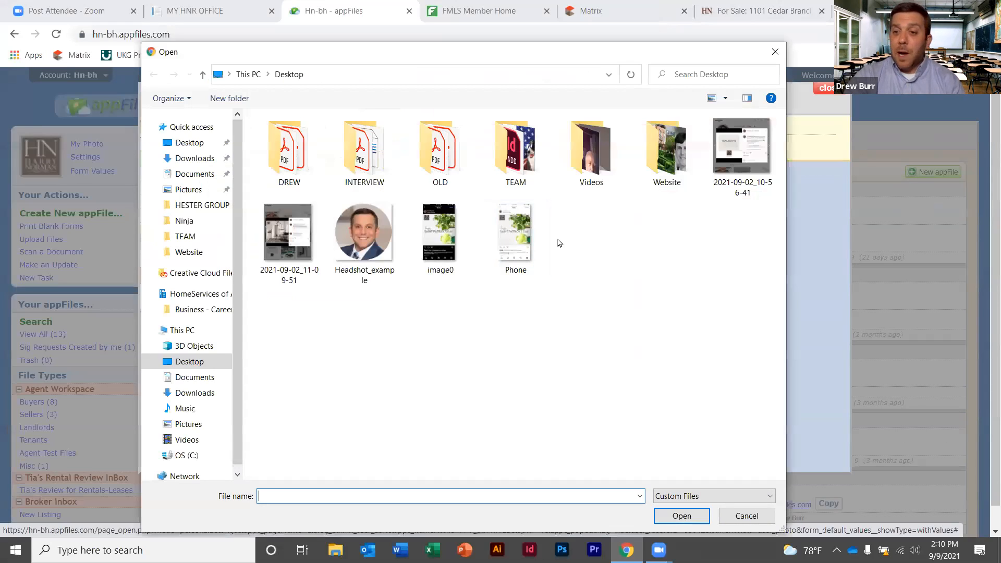
click(382, 227)
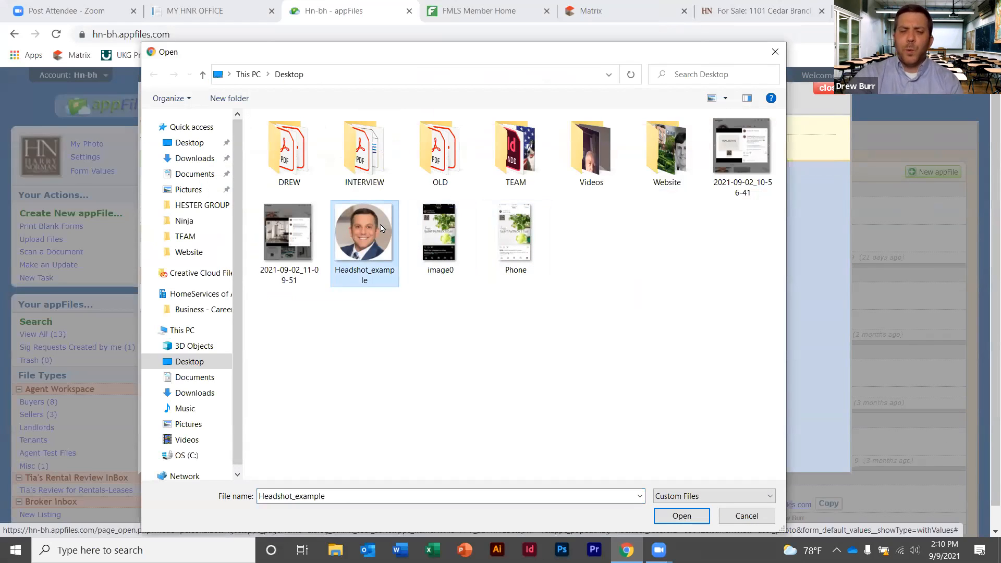
click(673, 516)
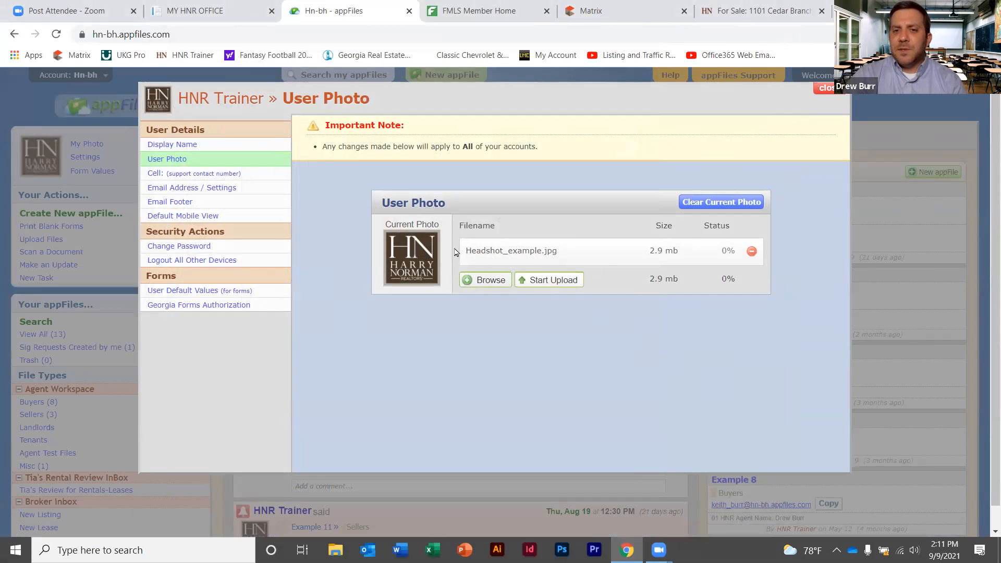
Upload the headshot as the user photo and show the Cell (support contact number) page
click(563, 282)
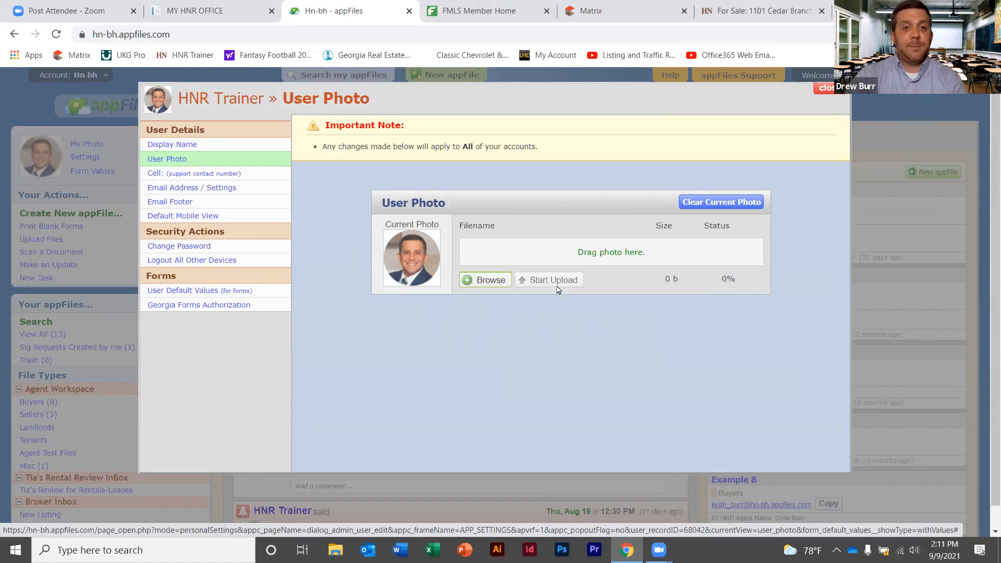
click(213, 174)
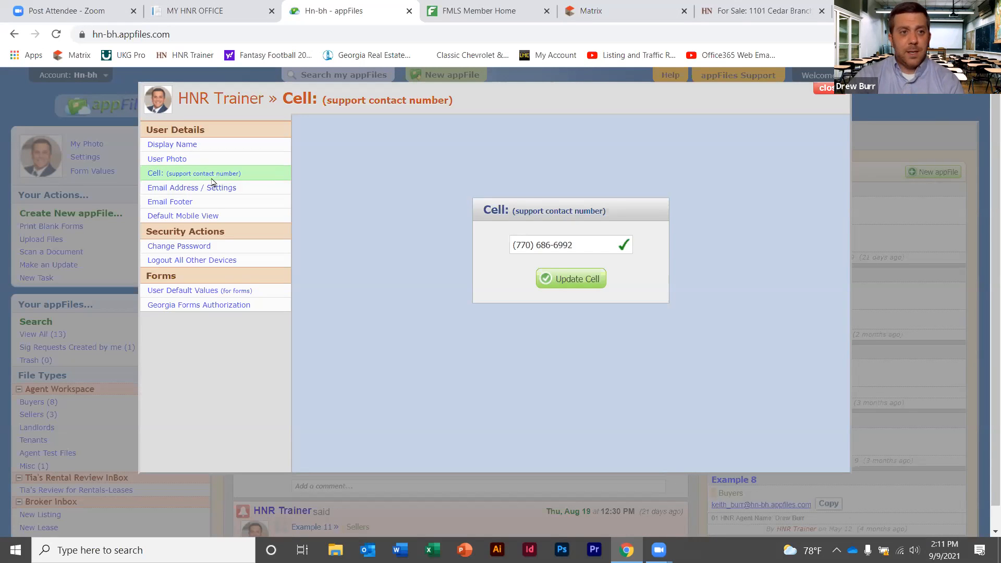
Open the Email Address / Settings page, showing the primary address and the 'via appfiles.us' sending option
click(212, 191)
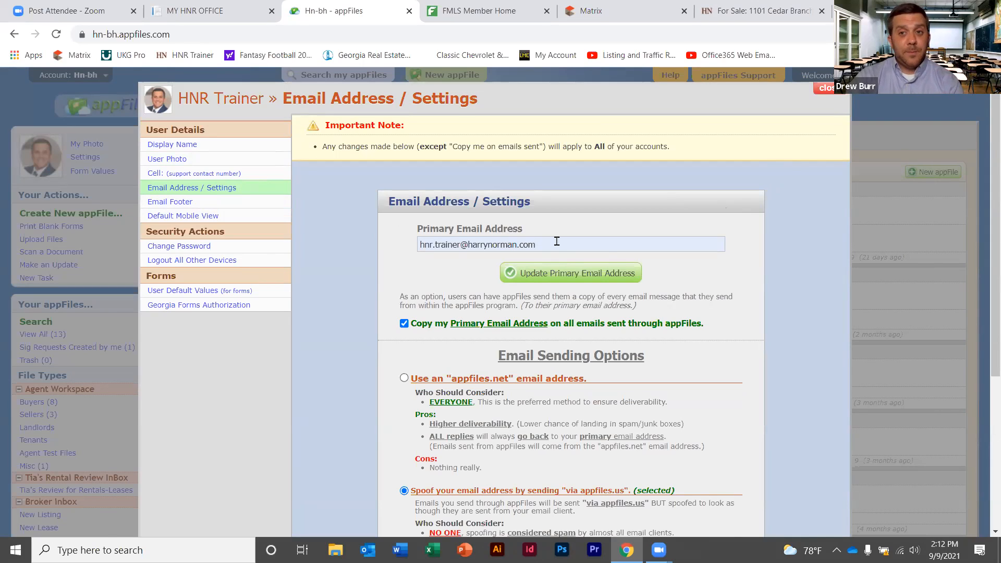
scroll(987, 249, down, 3)
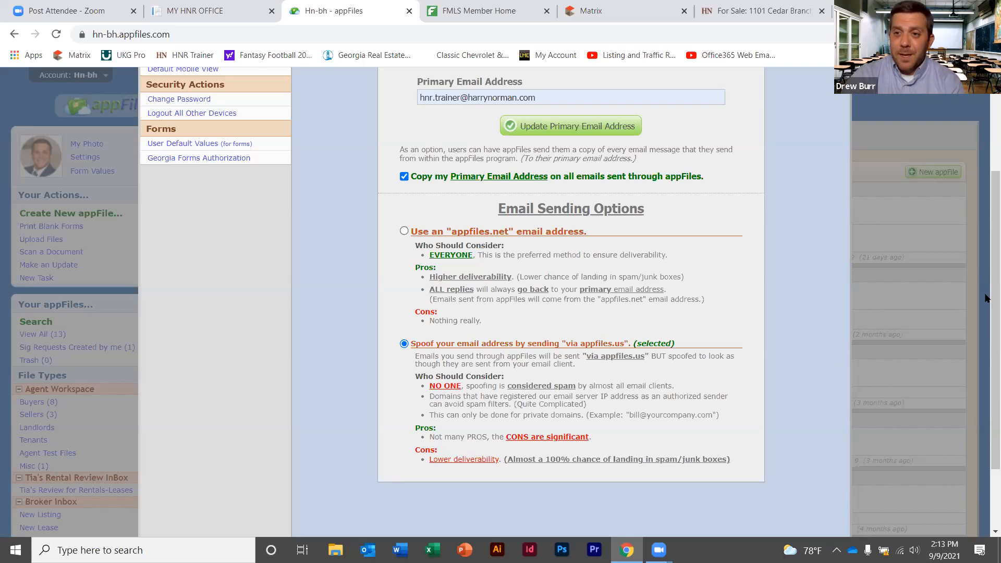
scroll(985, 220, up, 2)
scroll(985, 220, up, 1)
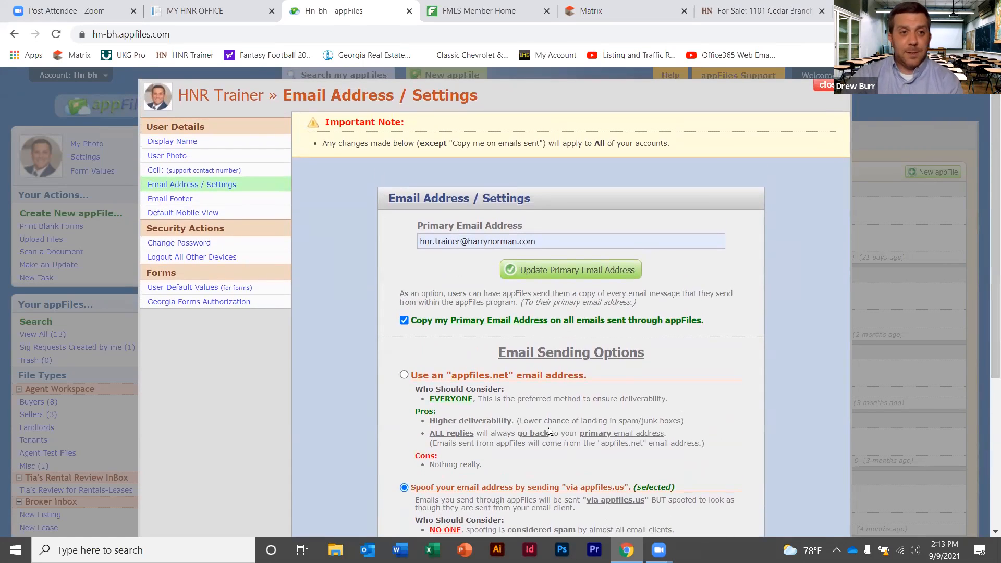
View the current Email Footer settings, then open a new browser tab
click(179, 199)
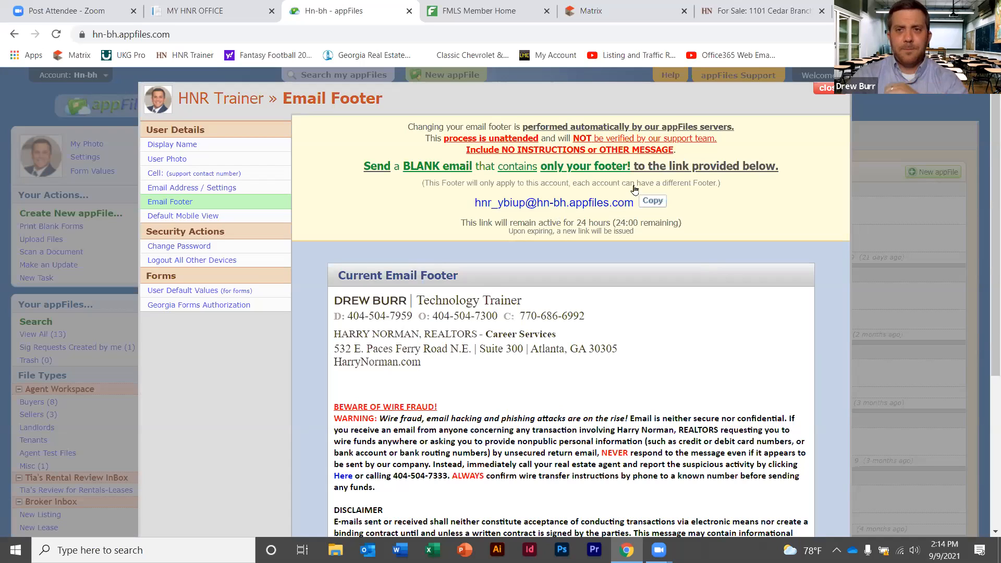
key(ctrl+t)
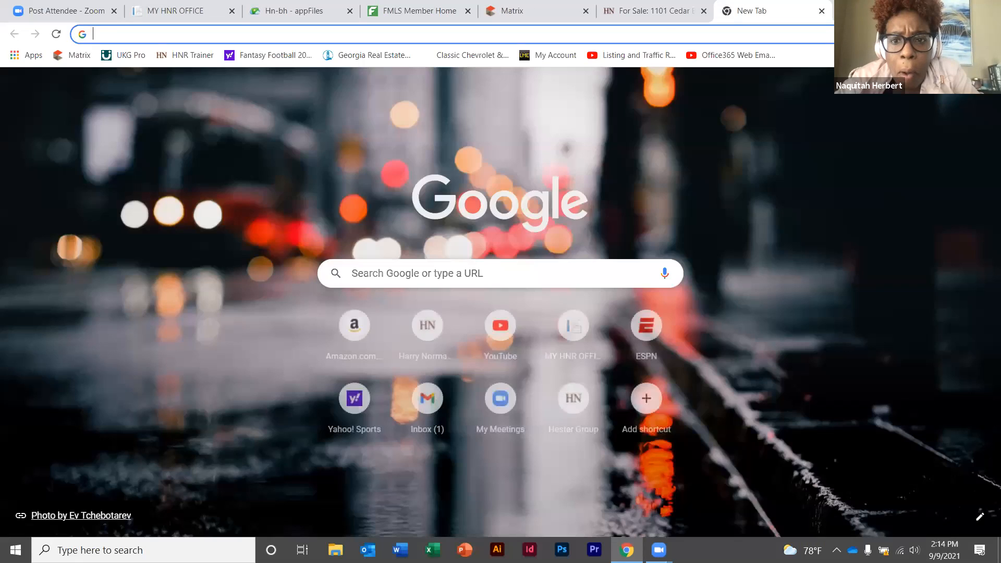
Go to the email.harrynorman.com site from the address bar to reach the Outlook inbox
text(emai)
key(Return)
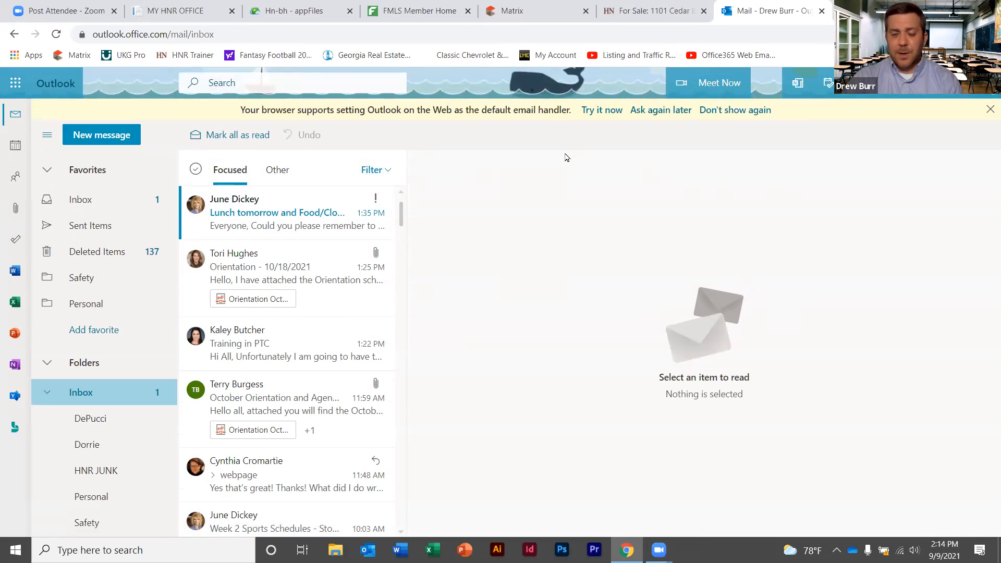
Start a new Outlook message and remove the blank lines above the signature
click(111, 139)
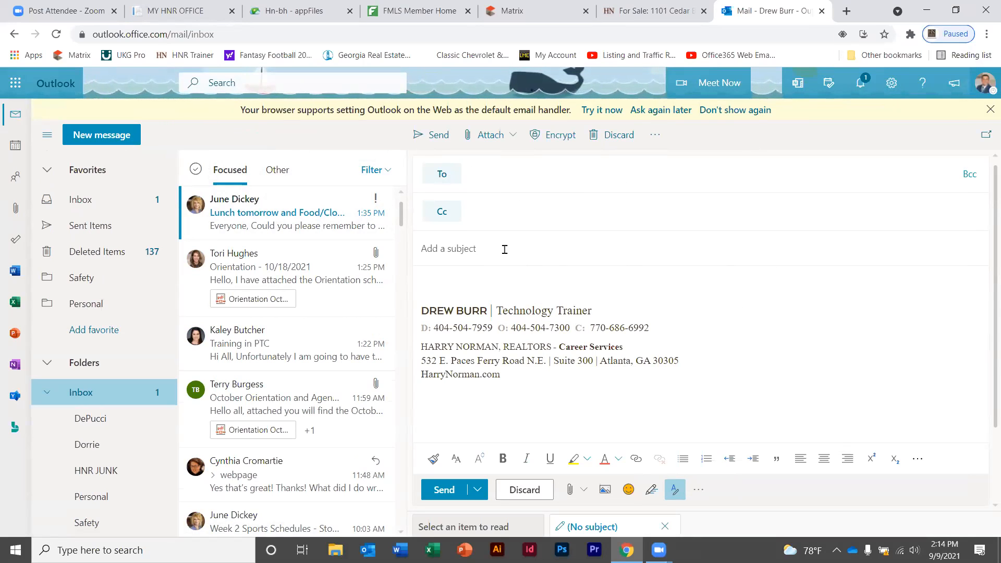
click(422, 311)
key(BackSpace)
key(BackSpace)
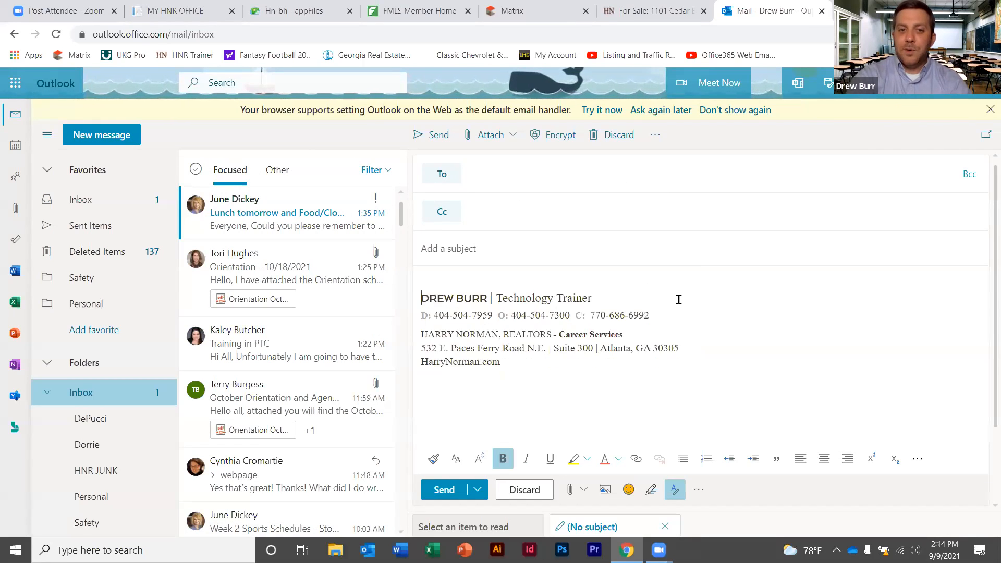
mouse_move(532, 349)
mouse_down()
mouse_move(421, 334)
mouse_move(420, 284)
mouse_up()
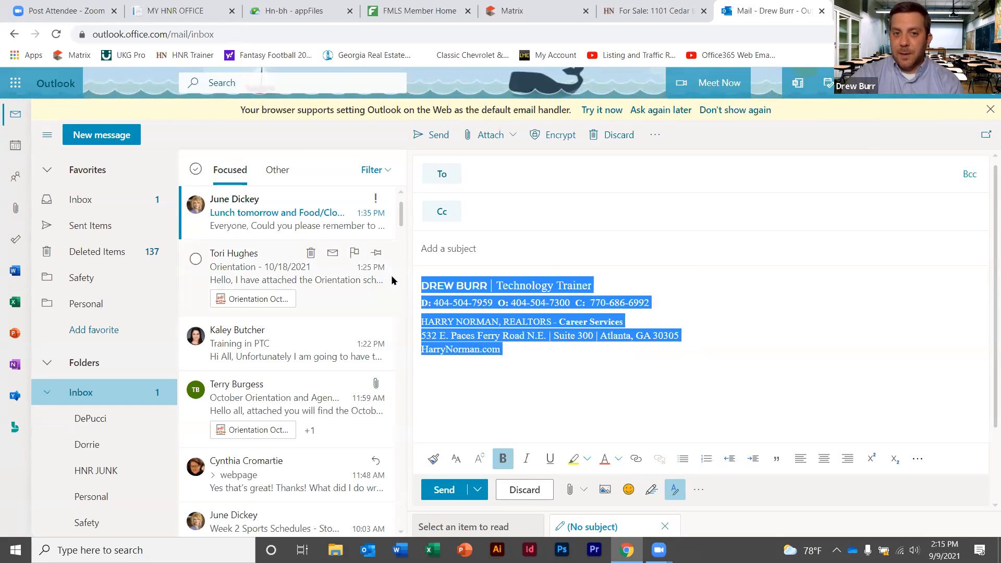
click(741, 285)
Give the draft the subject 'Signature' and return to the appFiles footer page
click(527, 250)
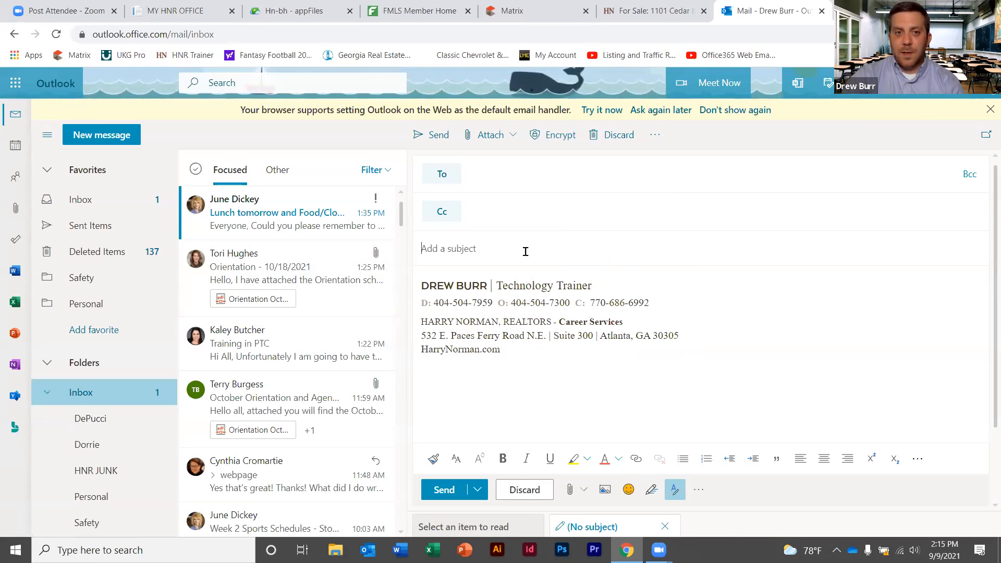
text(Signature)
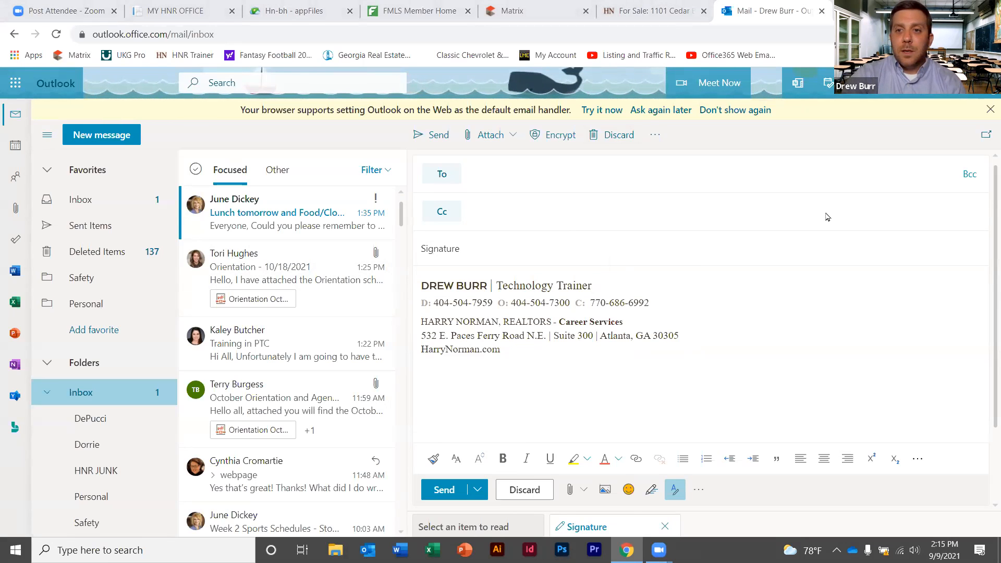
click(308, 15)
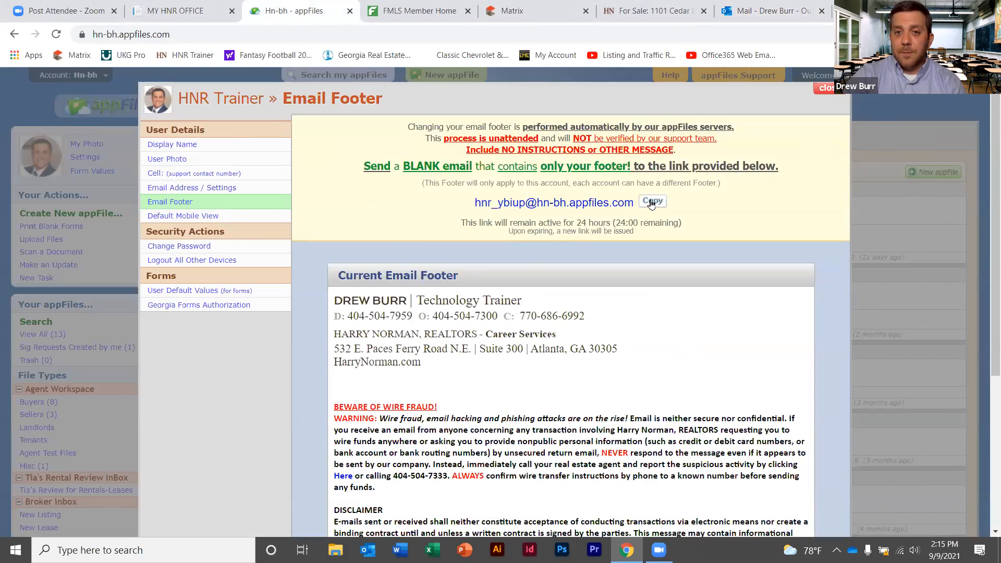
Copy the appFiles footer submission address and focus the To field of the Outlook draft
click(652, 202)
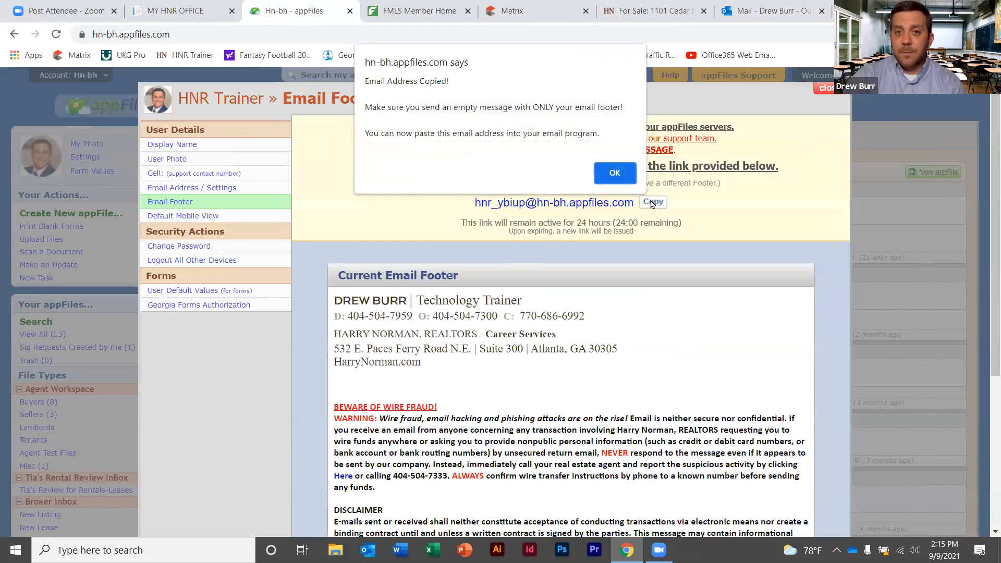
click(616, 174)
click(773, 15)
click(556, 175)
Paste the footer address as the recipient and send the signature-only message
key(ctrl+v)
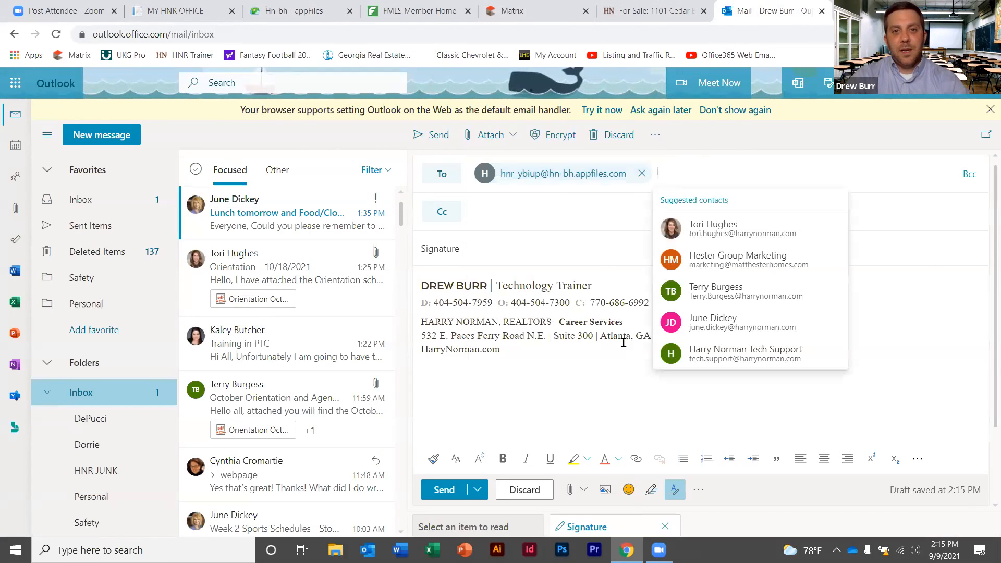
click(537, 337)
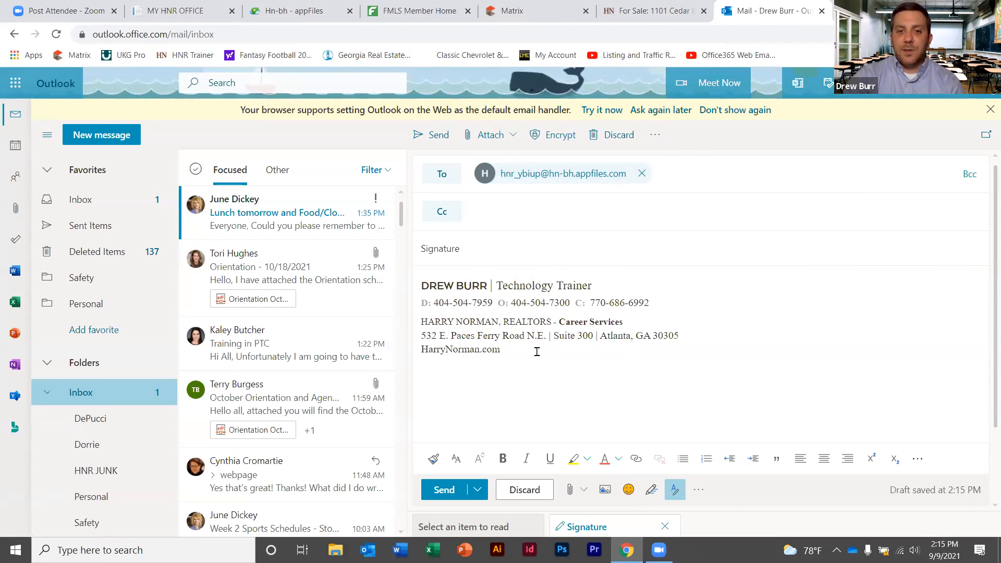
click(445, 490)
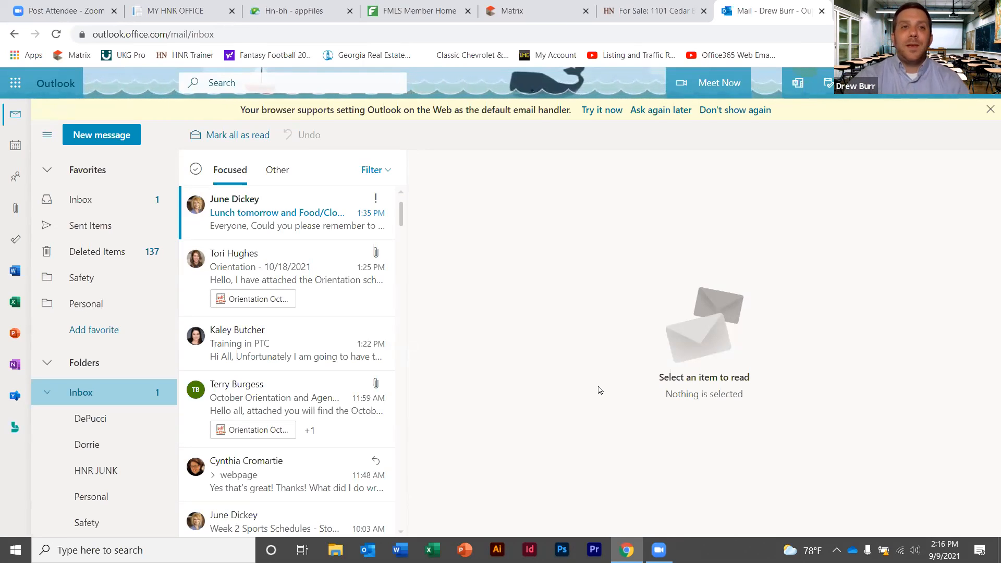
Reload appFiles, recheck the Email Footer settings, then view the Default Mobile View preference set to Full Desktop View
click(324, 9)
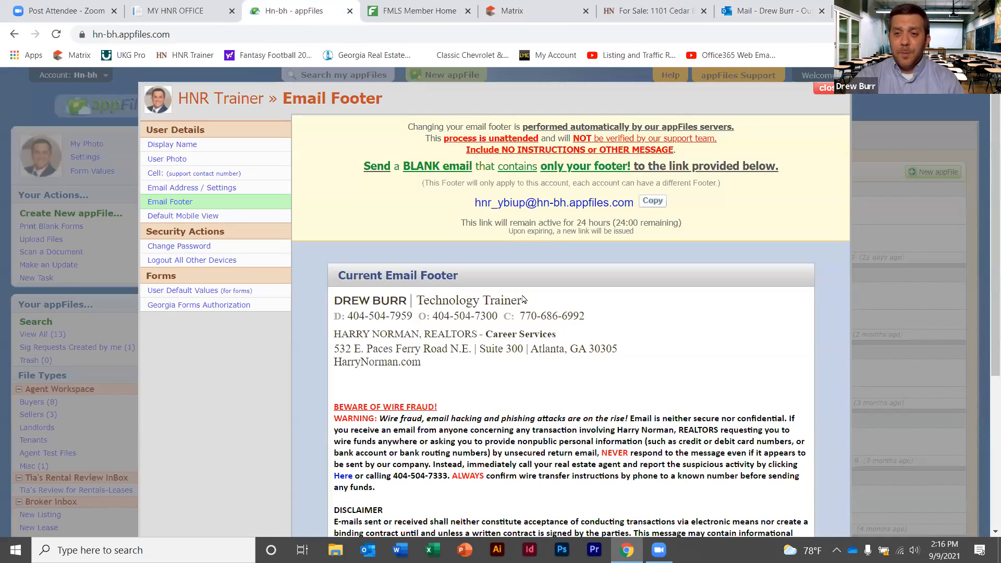
click(820, 91)
click(56, 34)
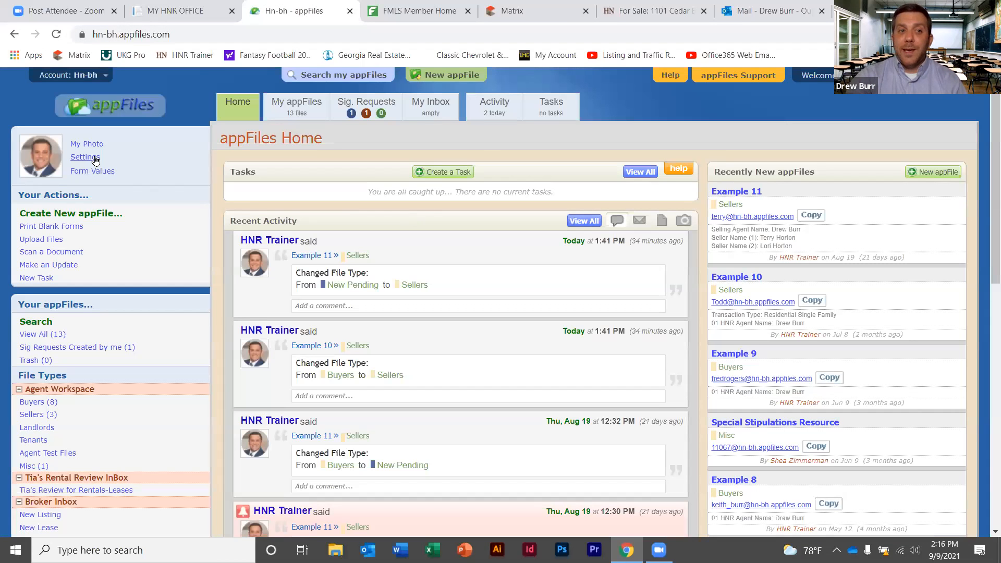
click(95, 159)
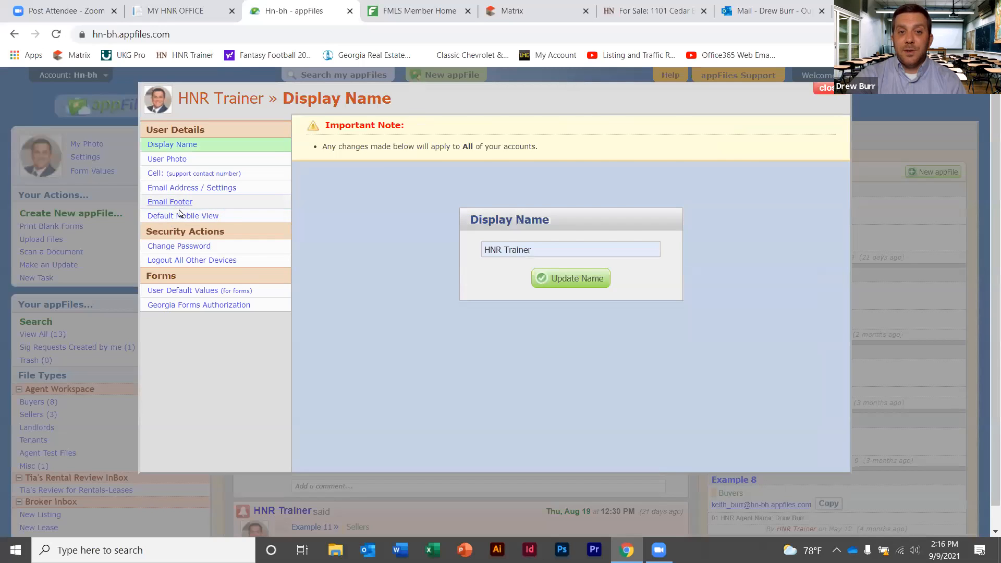
click(177, 204)
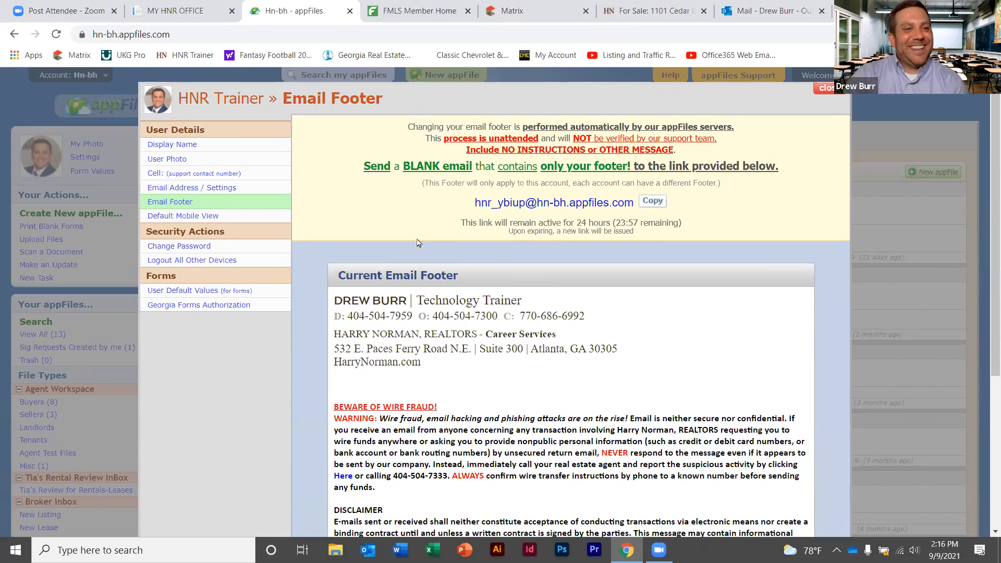
click(209, 217)
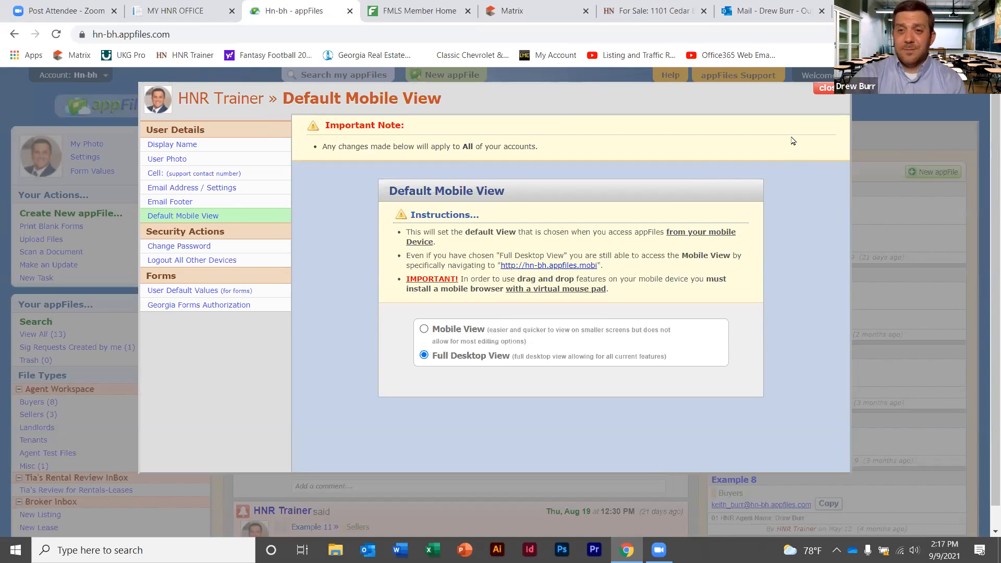
Close the Default Mobile View settings window to return to the appFiles Home page
click(827, 89)
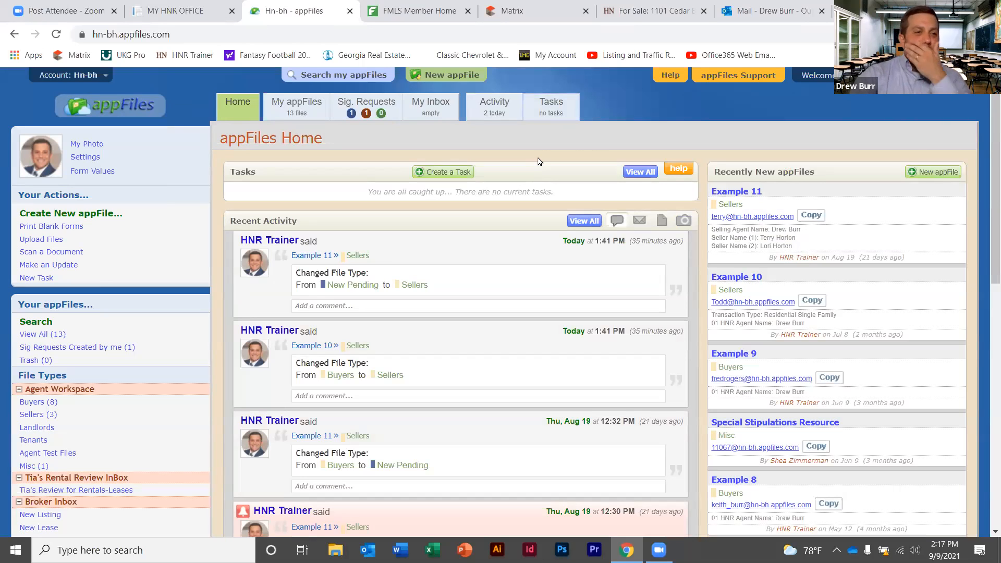
Check Print Blank Forms, close it, and open Form Values on the 117 Notice of Contract form
click(65, 230)
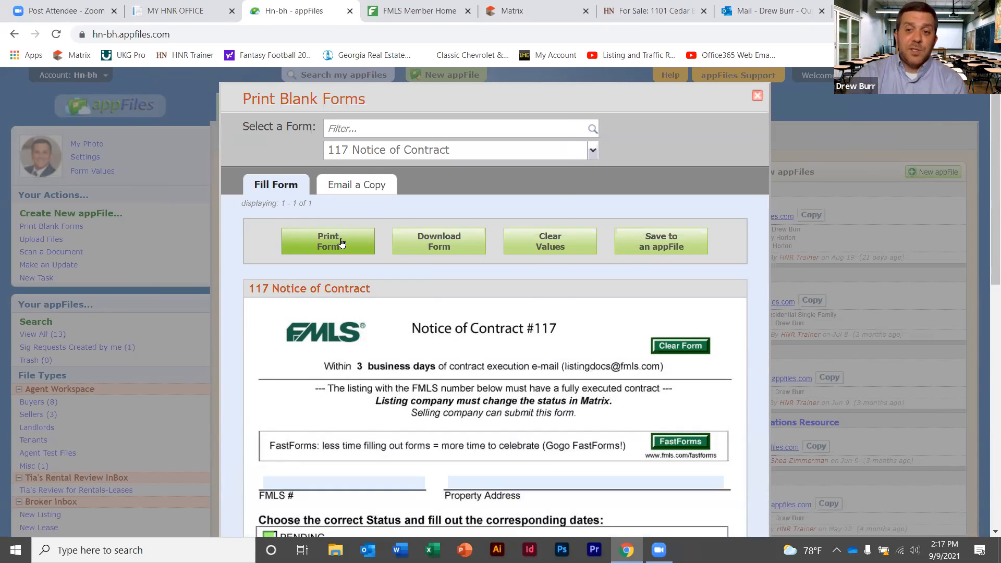
click(757, 95)
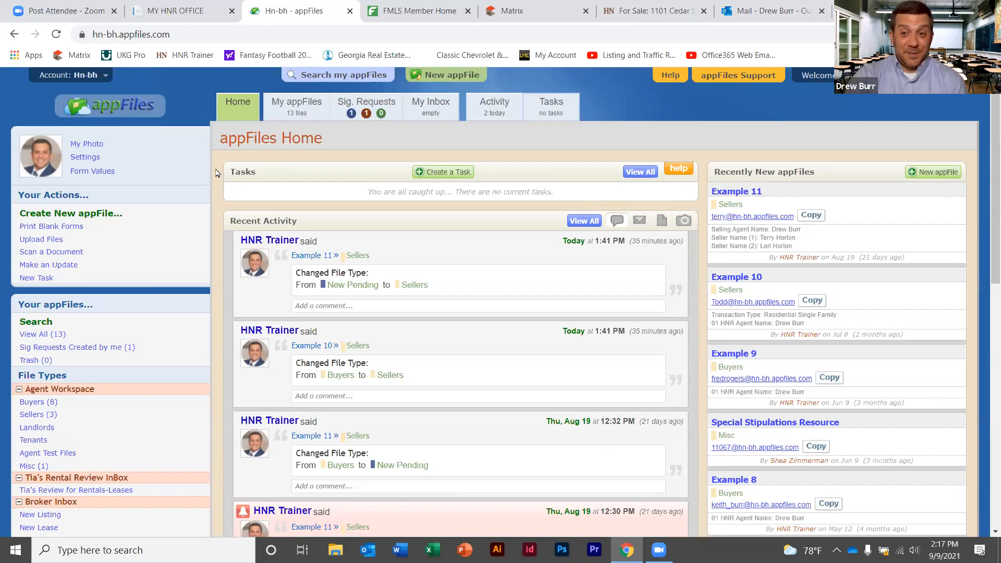
click(92, 171)
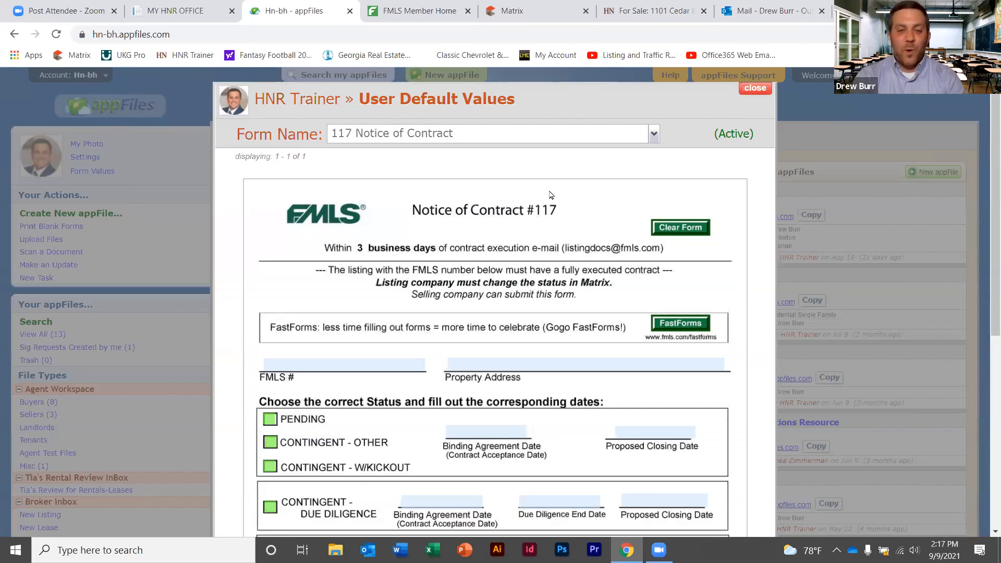
Pick 'F110 - Exclusive Buyer Brokerage Agreement' from the Form Name list, showing 3.5% and $225.00 commission
click(653, 135)
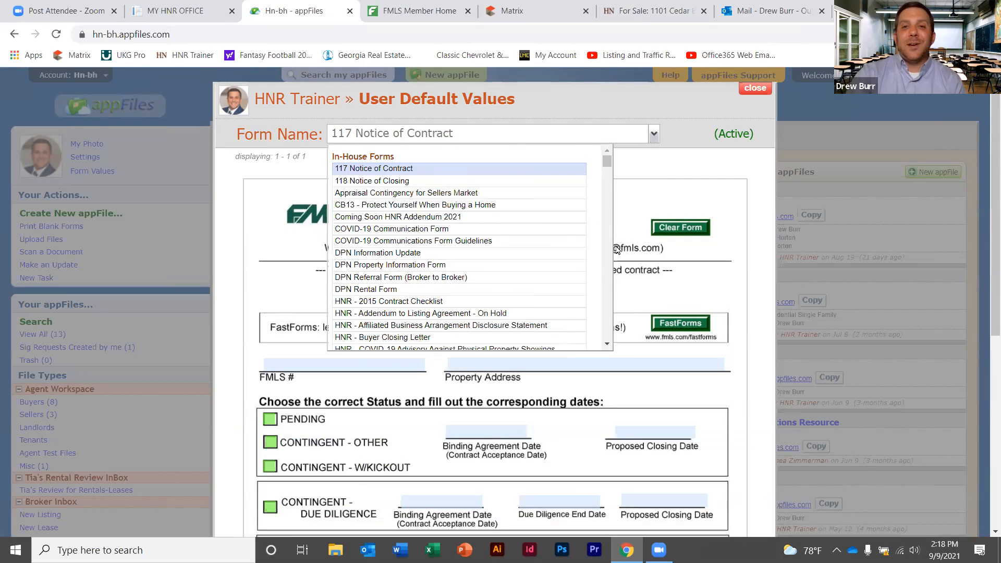
click(607, 345)
click(607, 346)
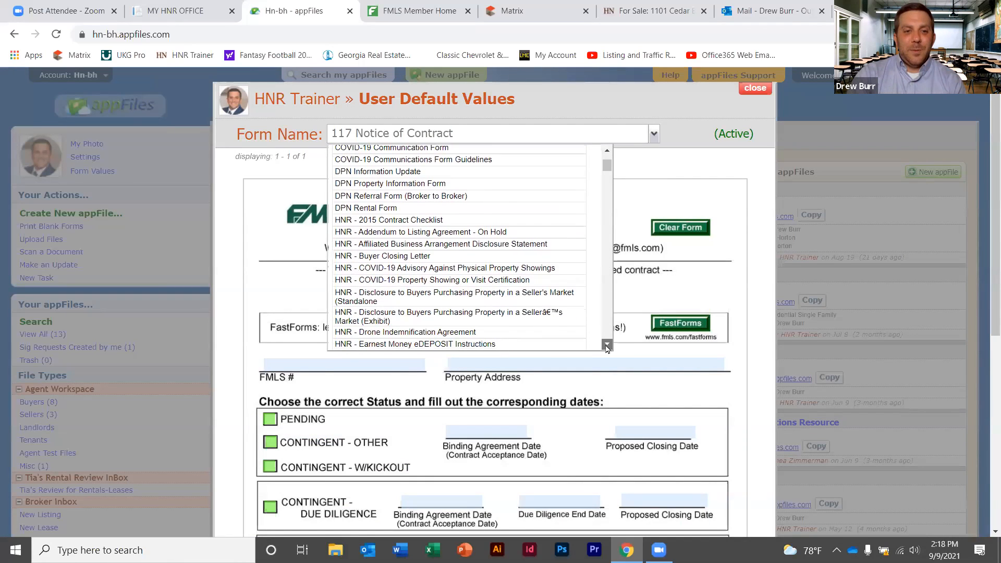
click(607, 346)
click(606, 346)
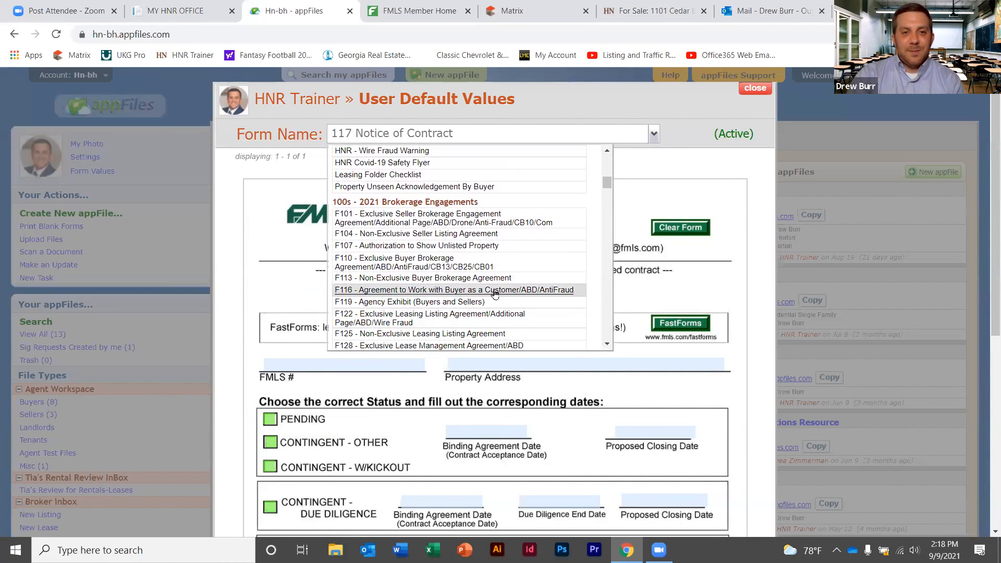
click(419, 266)
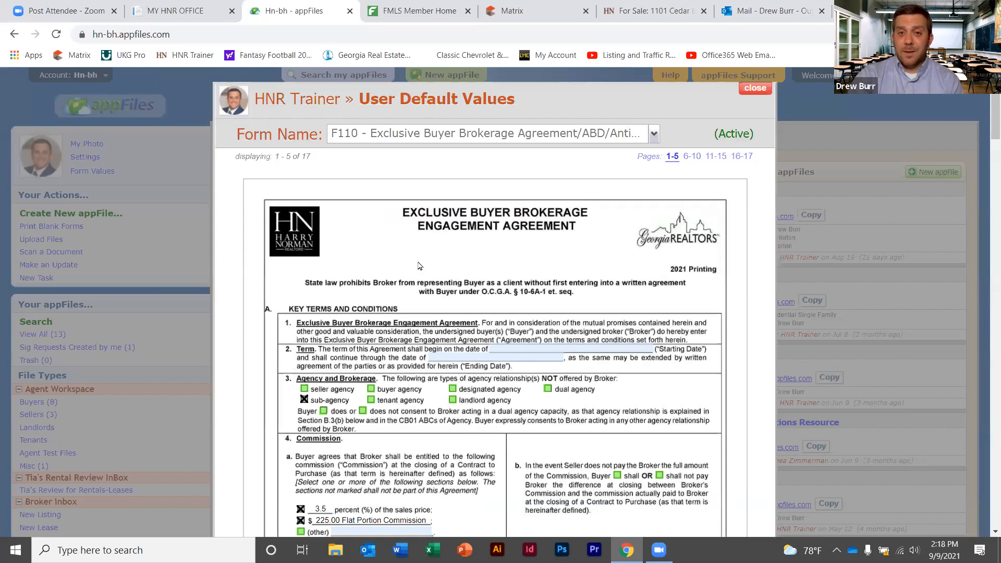
Show pages 6–10 of the F110 defaults and scroll to page 7's broker contact section
click(693, 158)
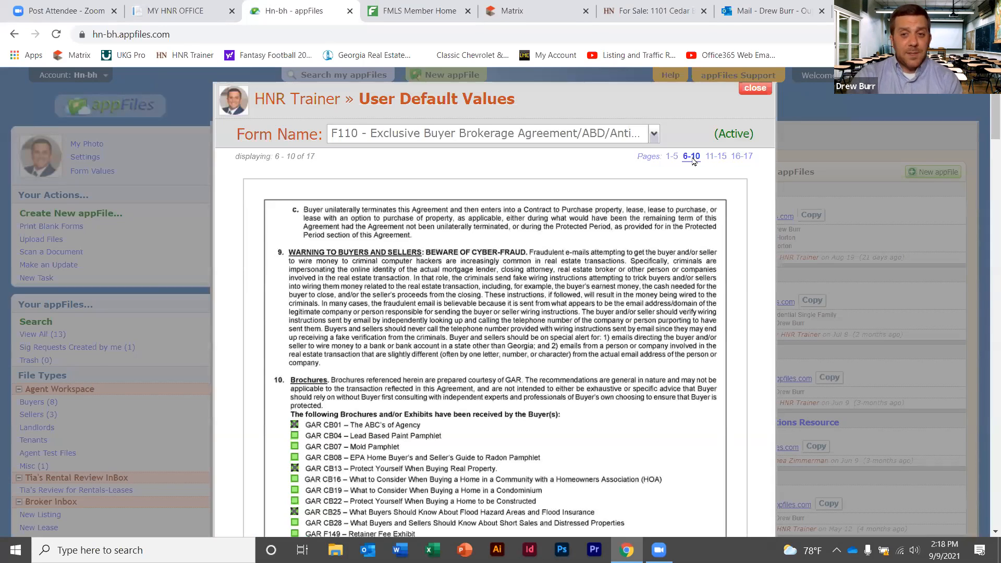
scroll(985, 126, down, 13)
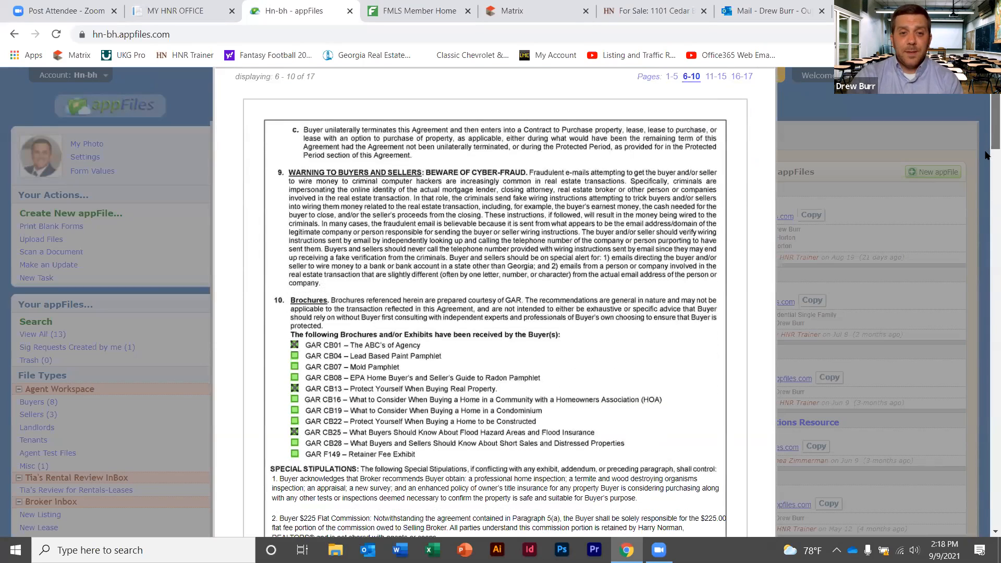
scroll(985, 226, down, 5)
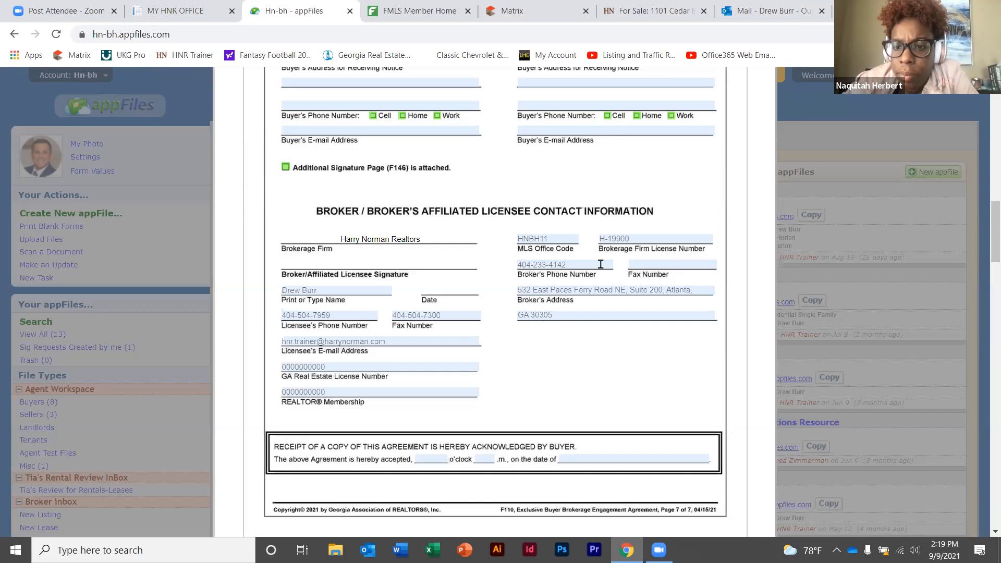
click(554, 239)
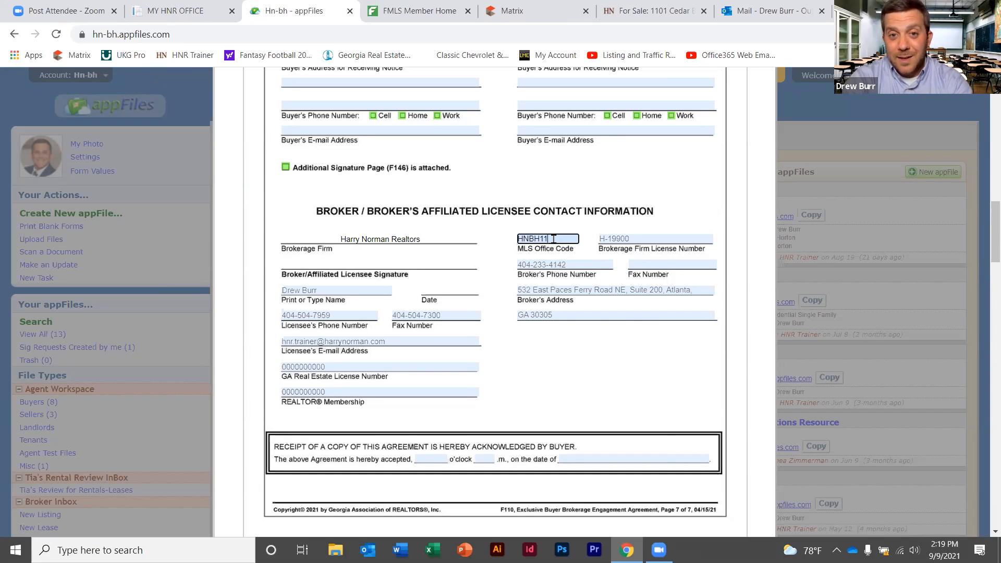
drag(554, 239, 521, 240)
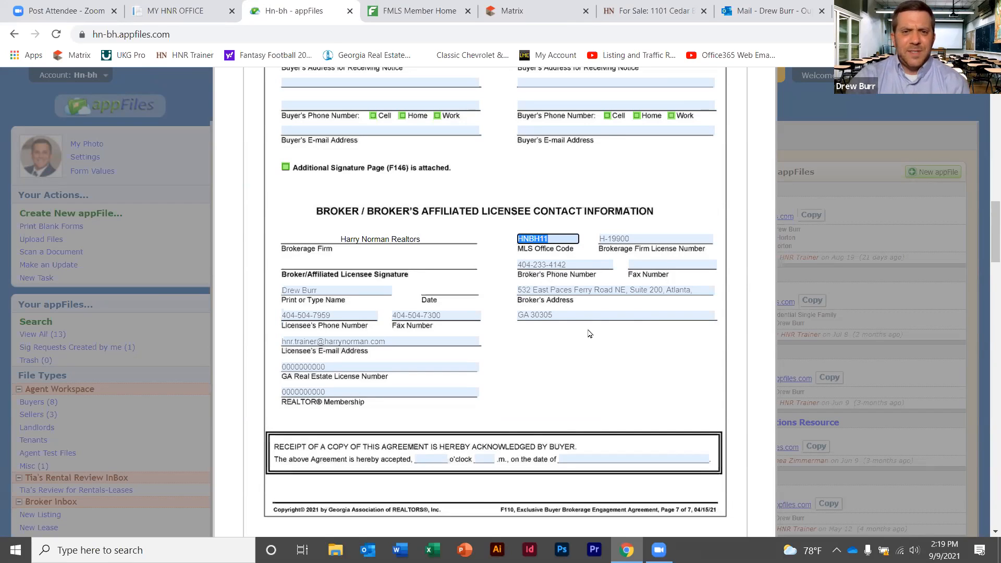
click(560, 355)
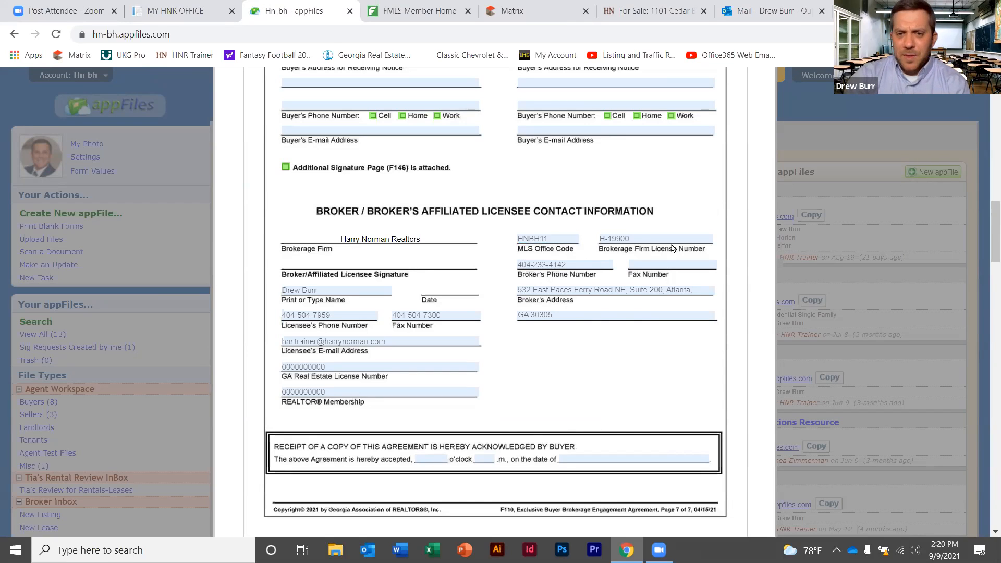
click(647, 239)
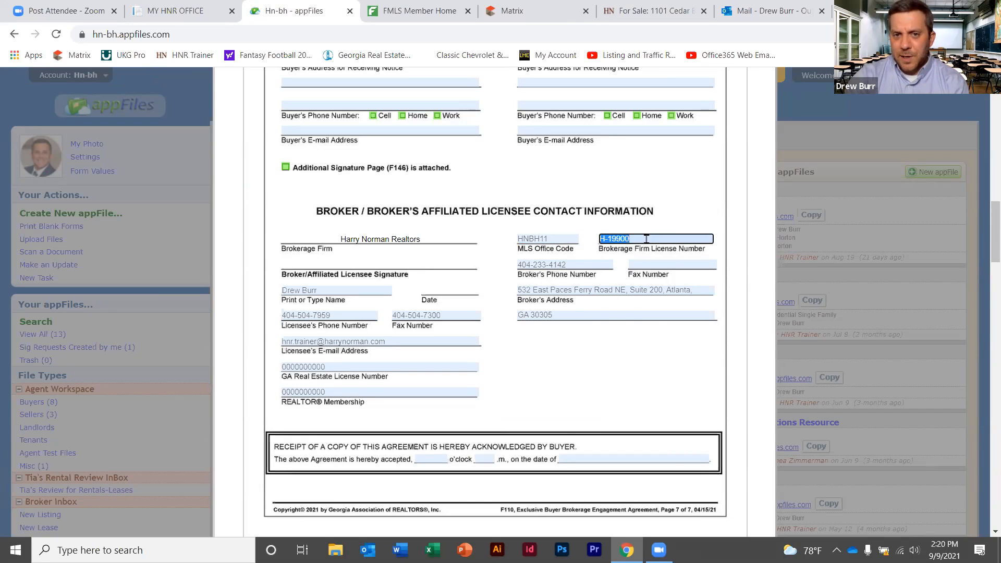
click(634, 350)
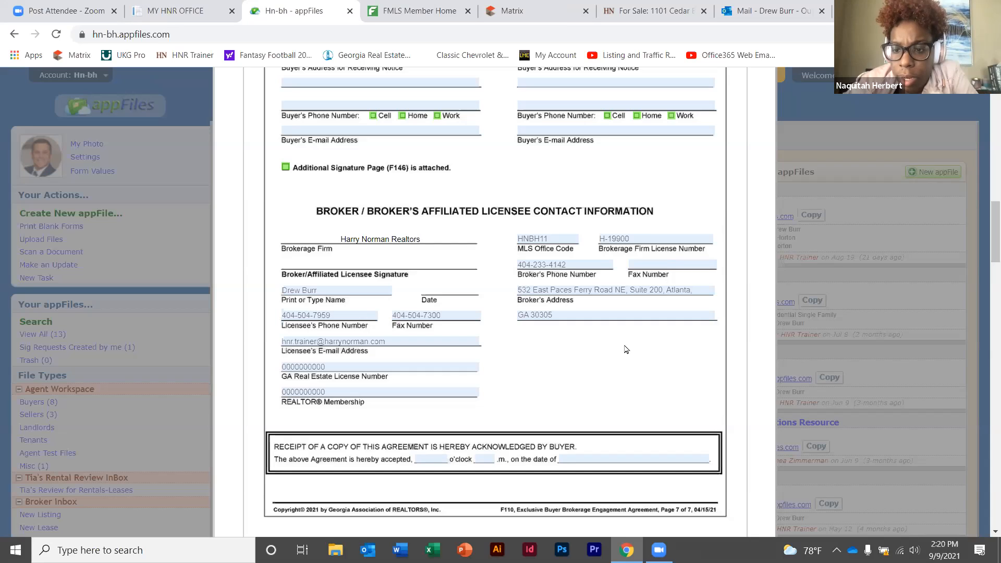
click(648, 239)
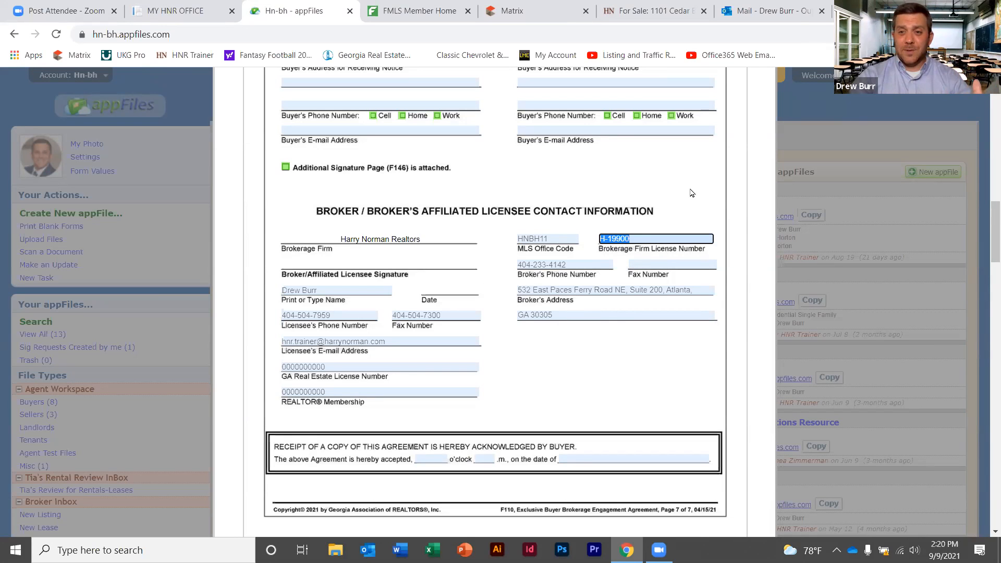
scroll(693, 218, up, 5)
scroll(701, 284, down, 4)
scroll(700, 292, up, 2)
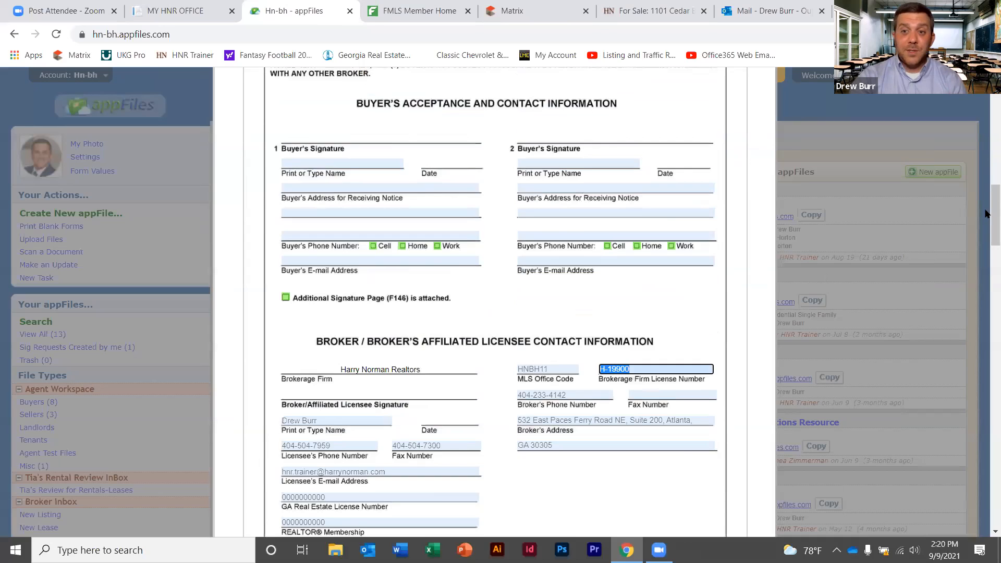
scroll(632, 302, up, 15)
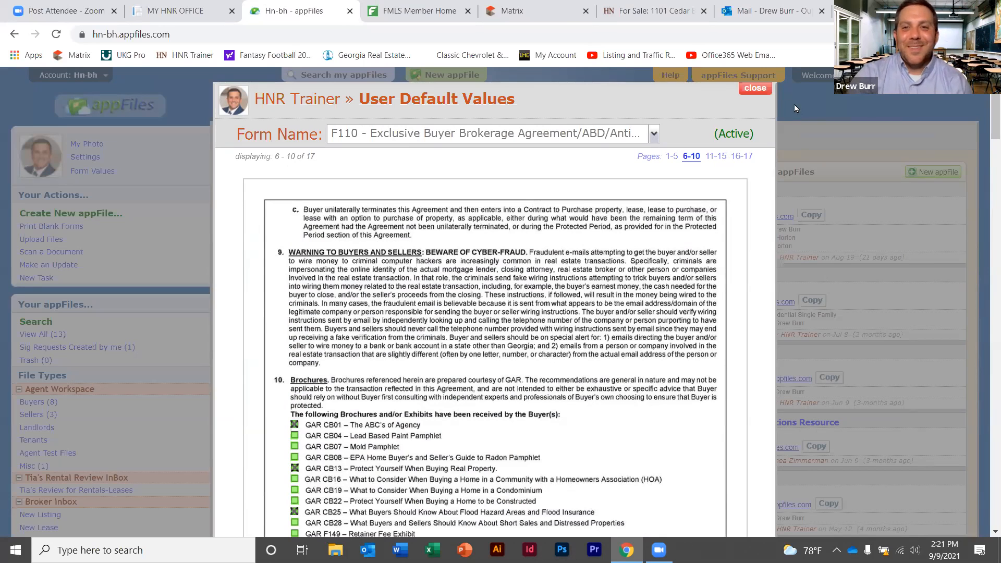
Close the User Default Values window and start a blank New appFile form
click(755, 88)
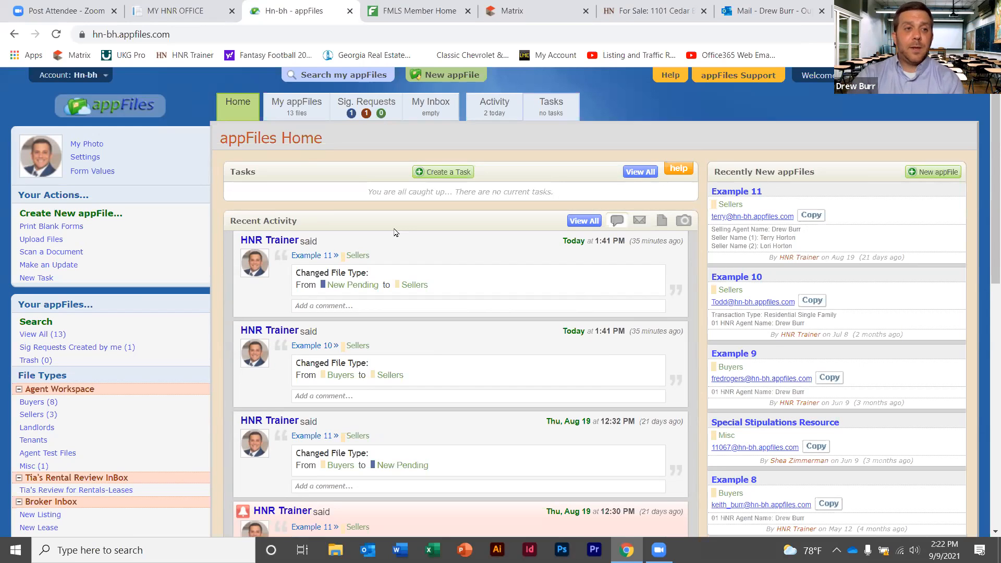
click(106, 214)
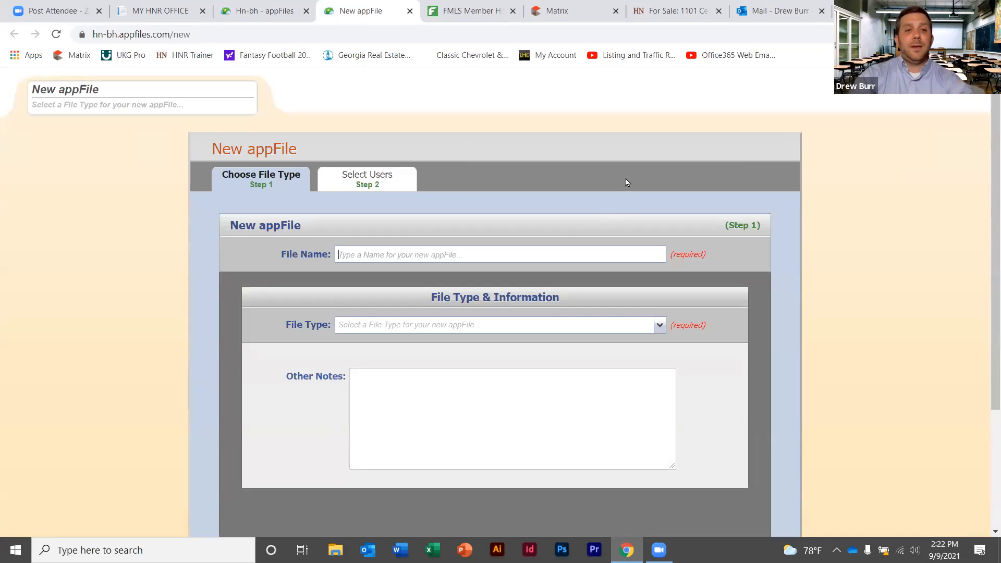
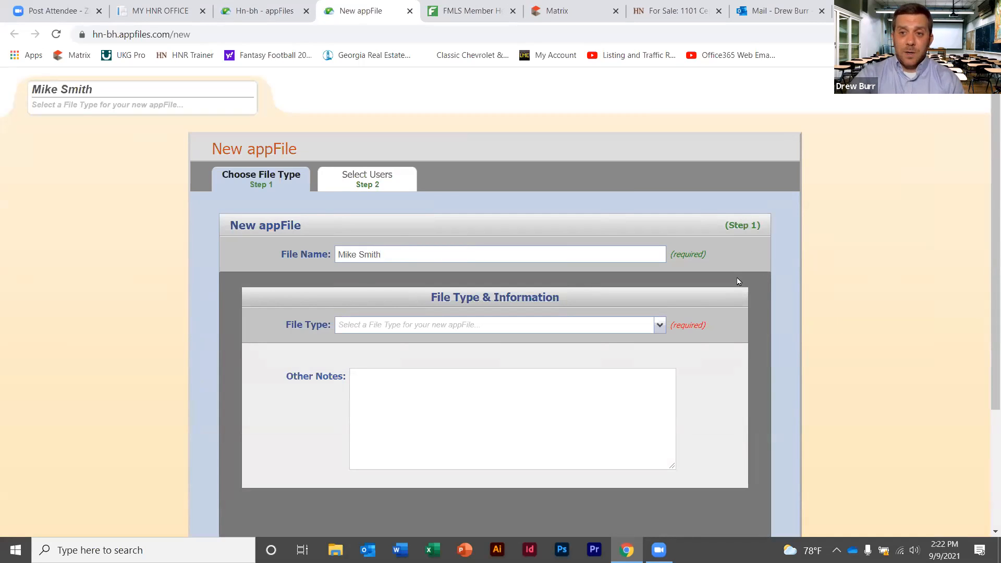
Name the new file after the client and set its File Type to Buyers
click(660, 325)
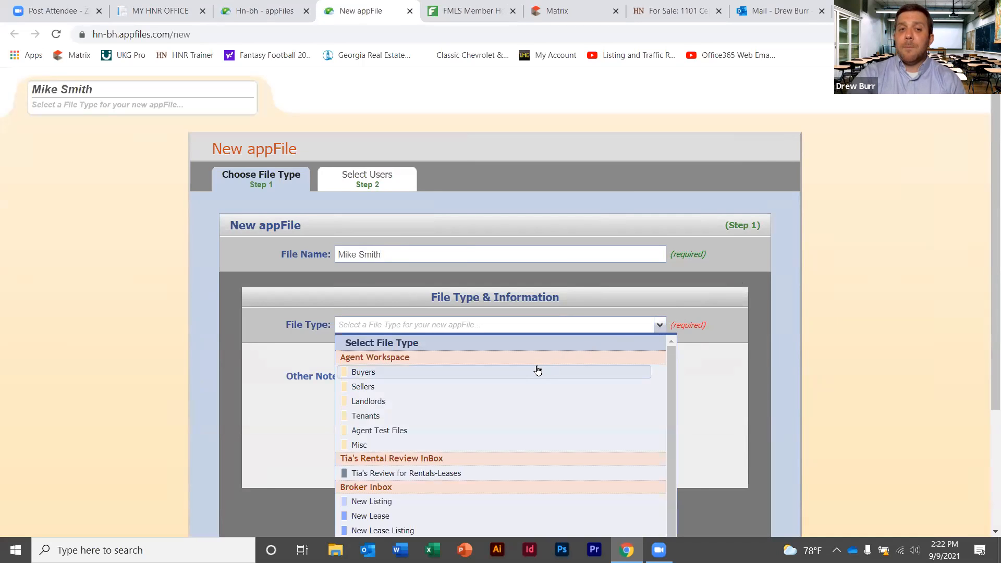
click(538, 370)
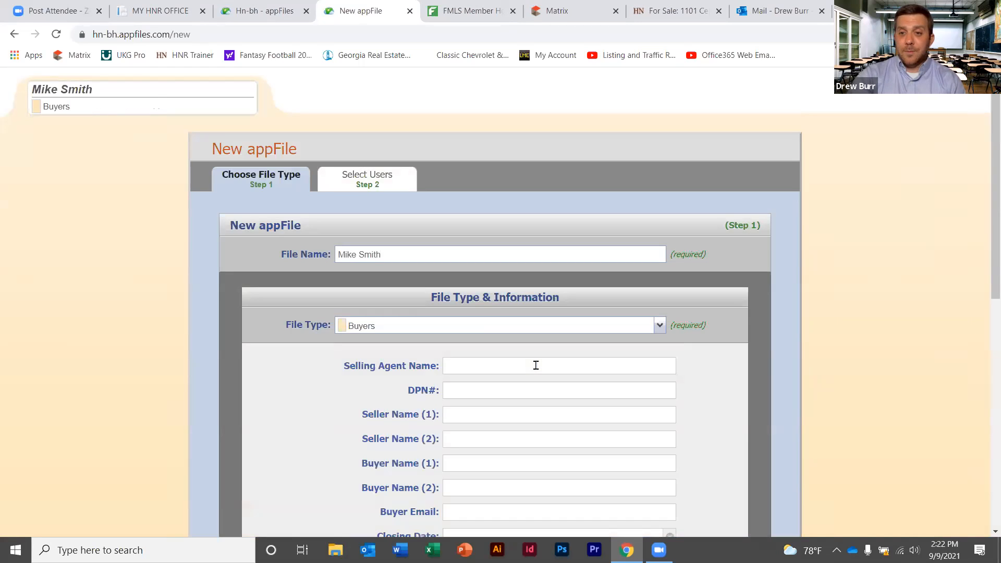
scroll(986, 194, down, 2)
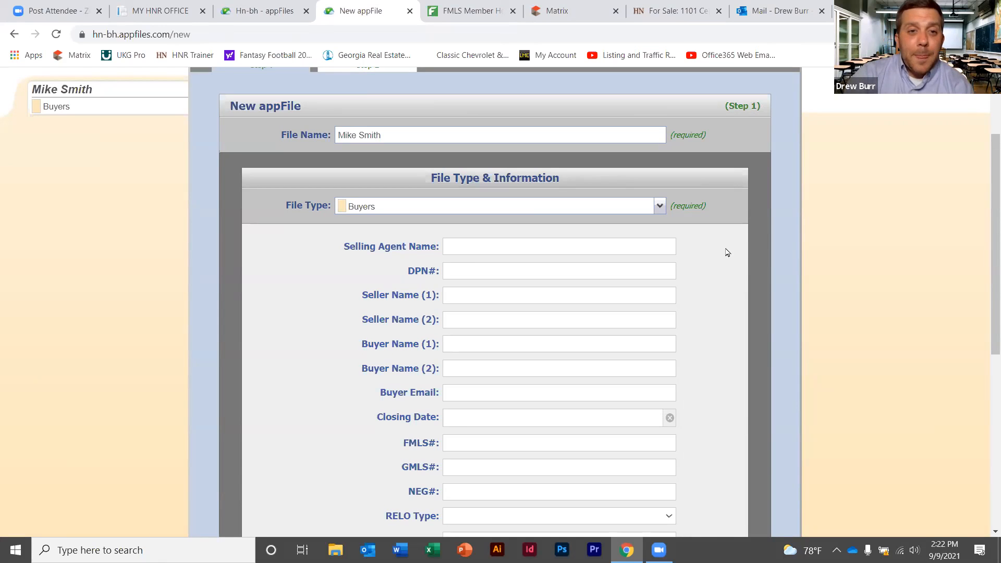
drag(987, 184, 987, 230)
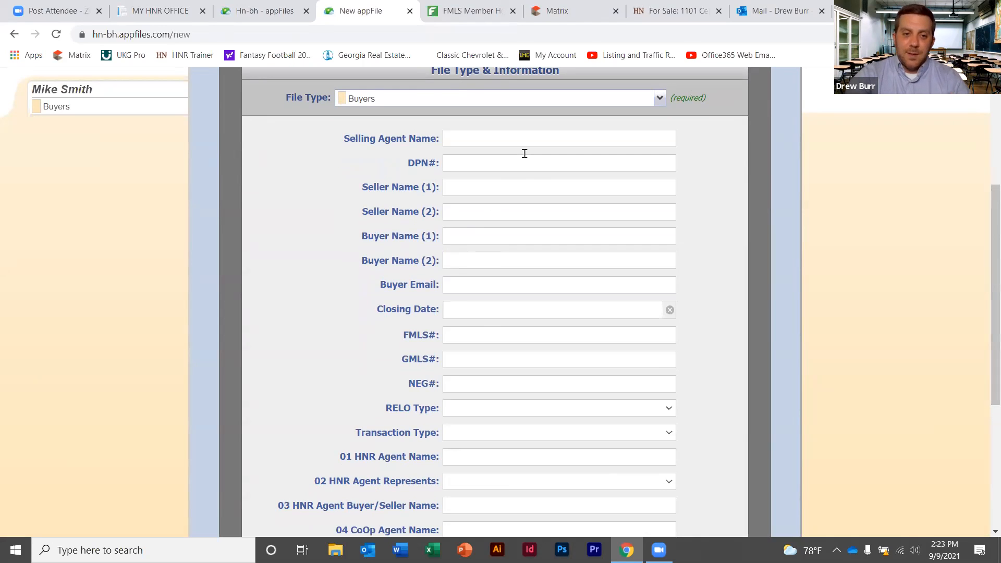
Set Transaction Type to Residential Single Family and autofill the Selling Agent Name
click(669, 432)
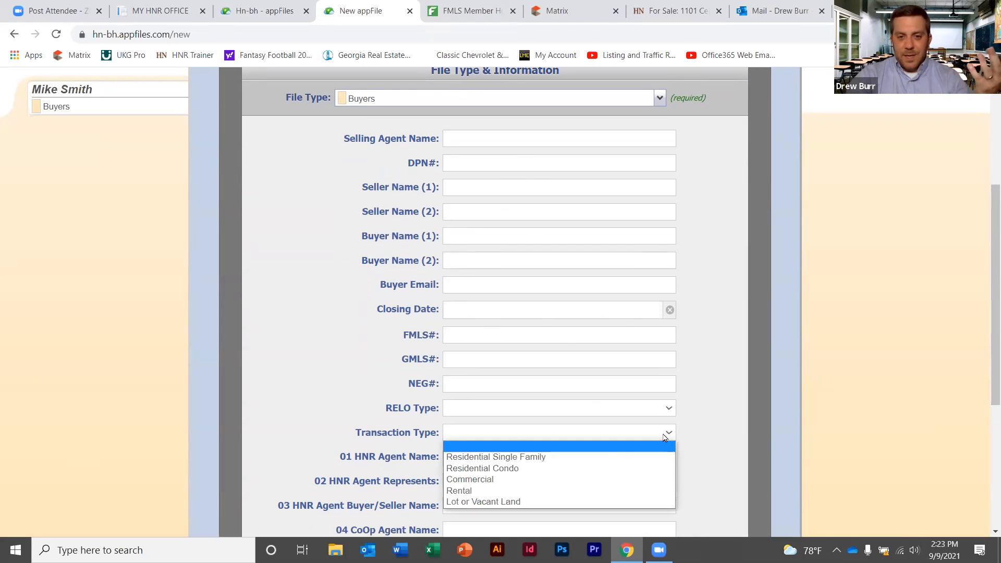
click(538, 457)
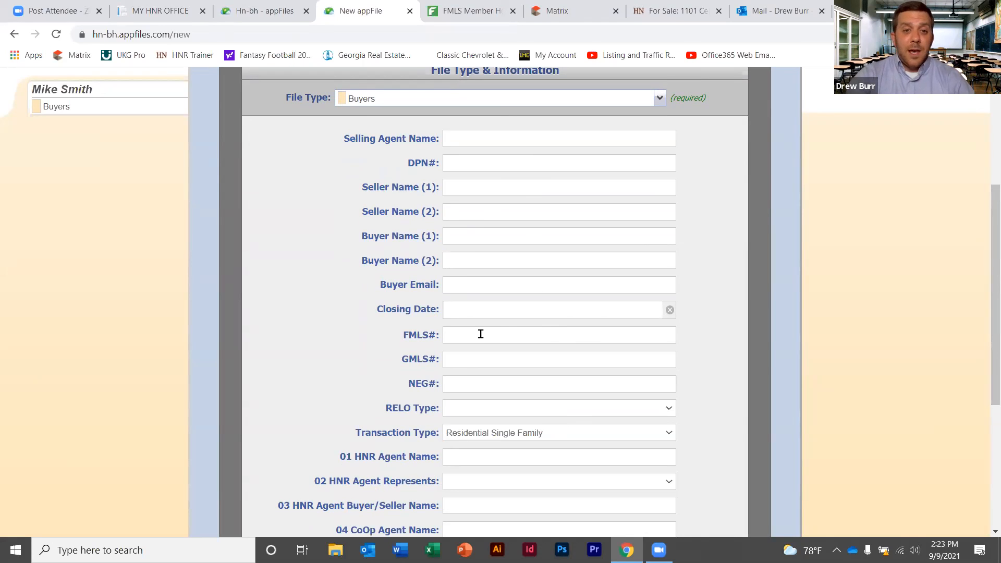
click(504, 134)
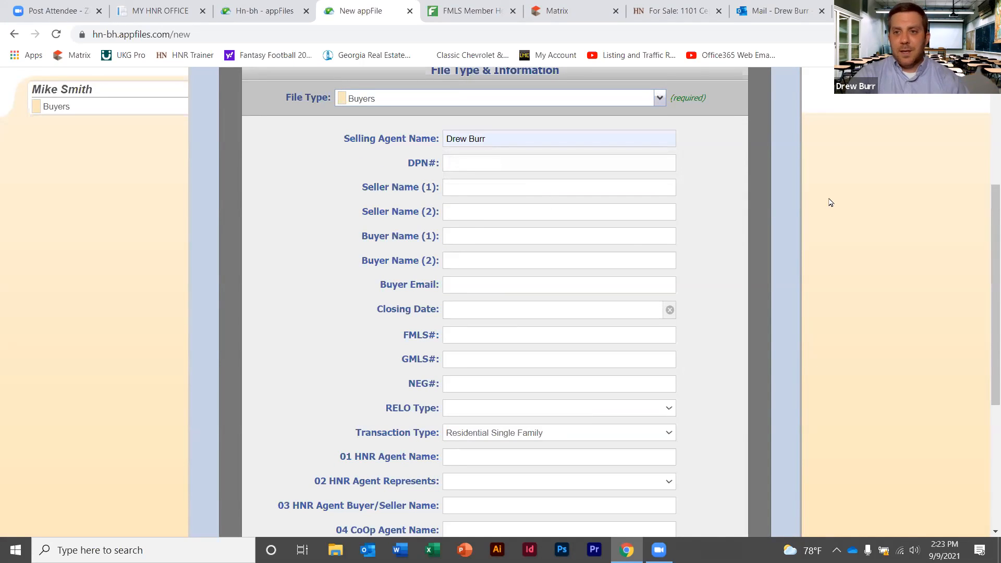
scroll(986, 250, down, 2)
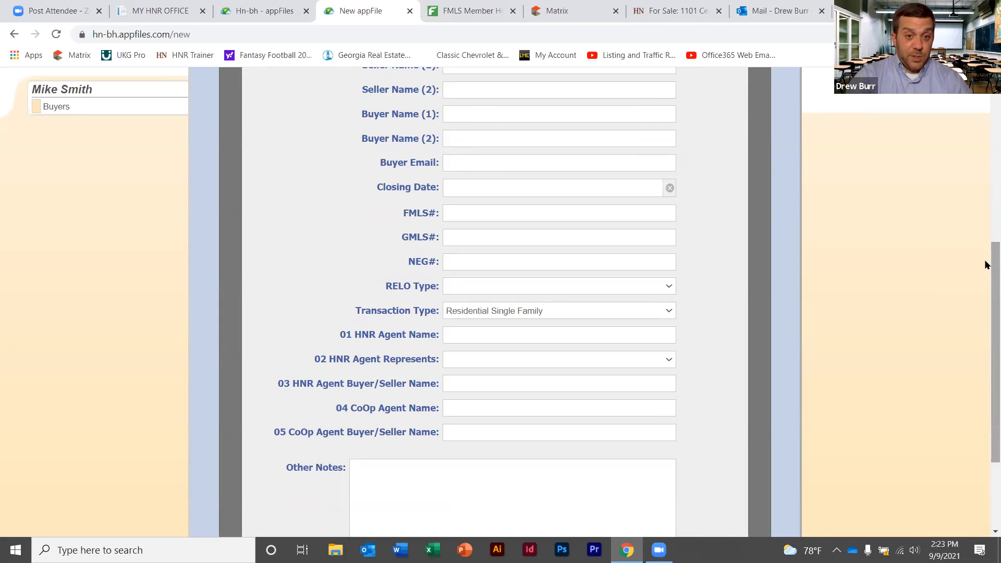
scroll(985, 292, down, 3)
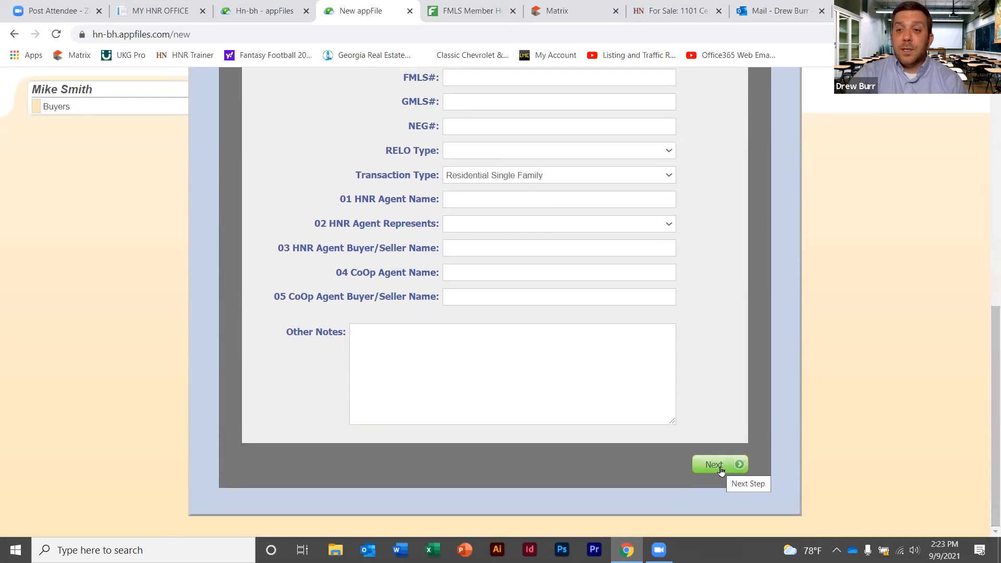
Move to Step 2 Select Users, add an extra user, then remove that user again
click(721, 471)
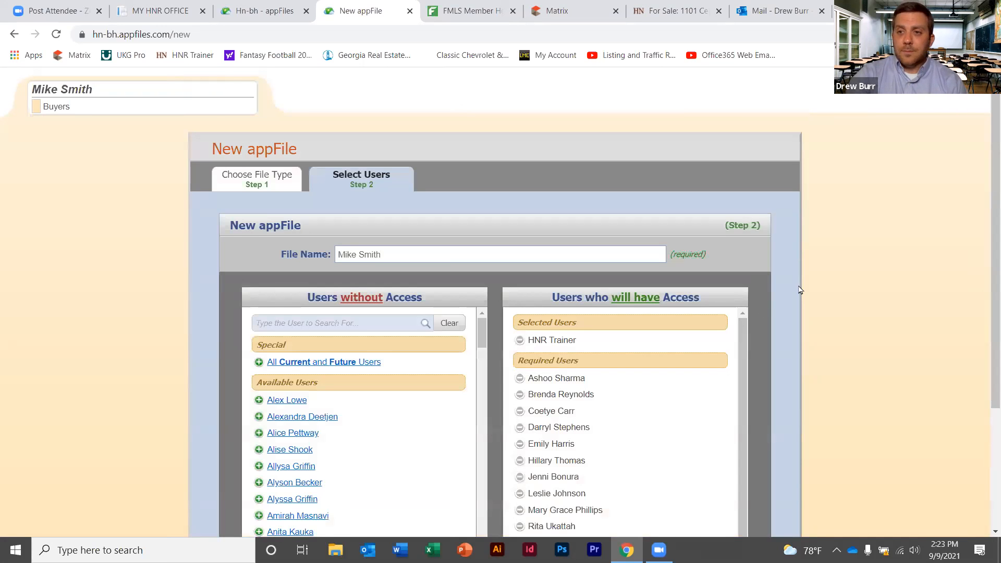
scroll(792, 289, down, 1)
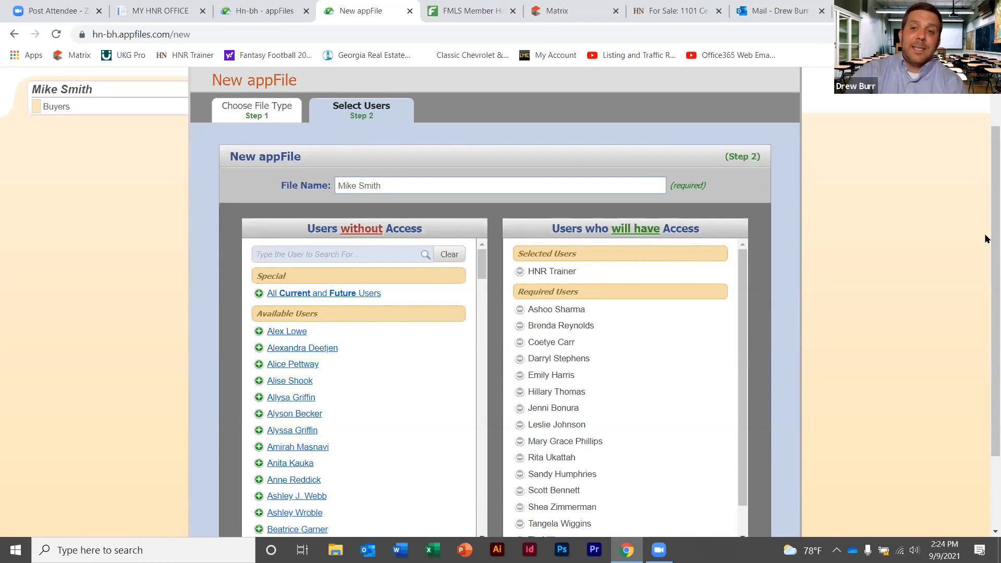
scroll(986, 239, down, 1)
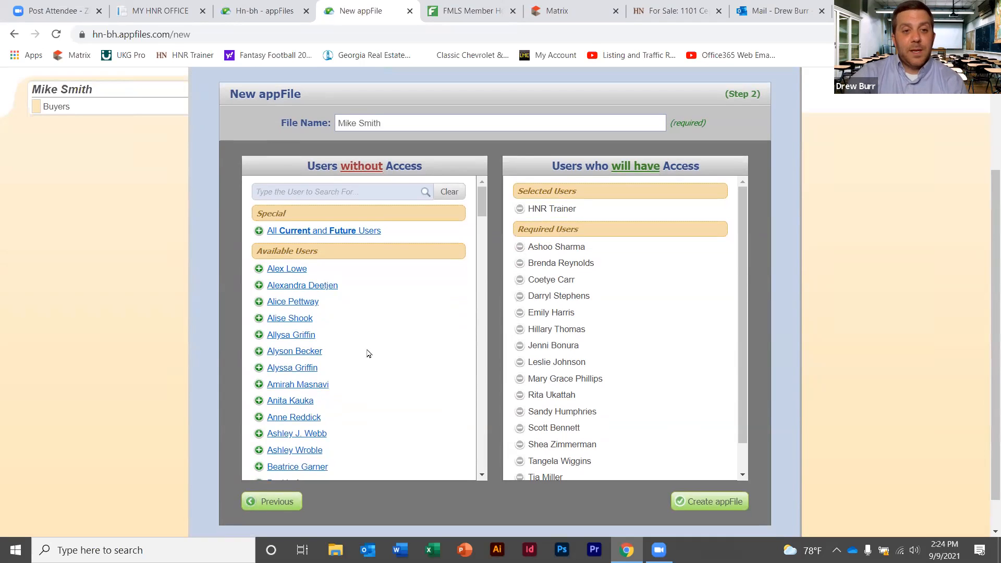
click(259, 269)
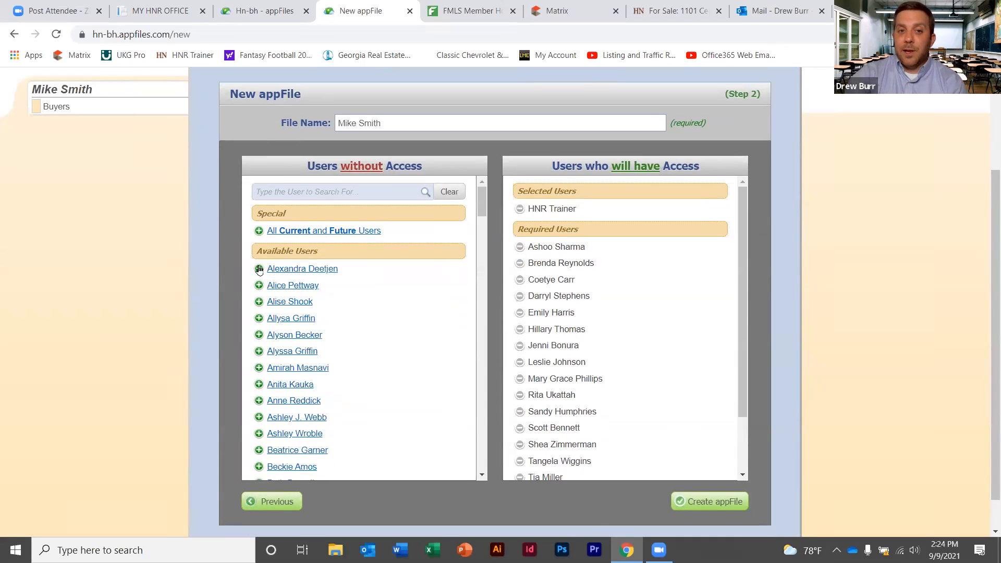
scroll(741, 259, down, 1)
scroll(742, 260, down, 2)
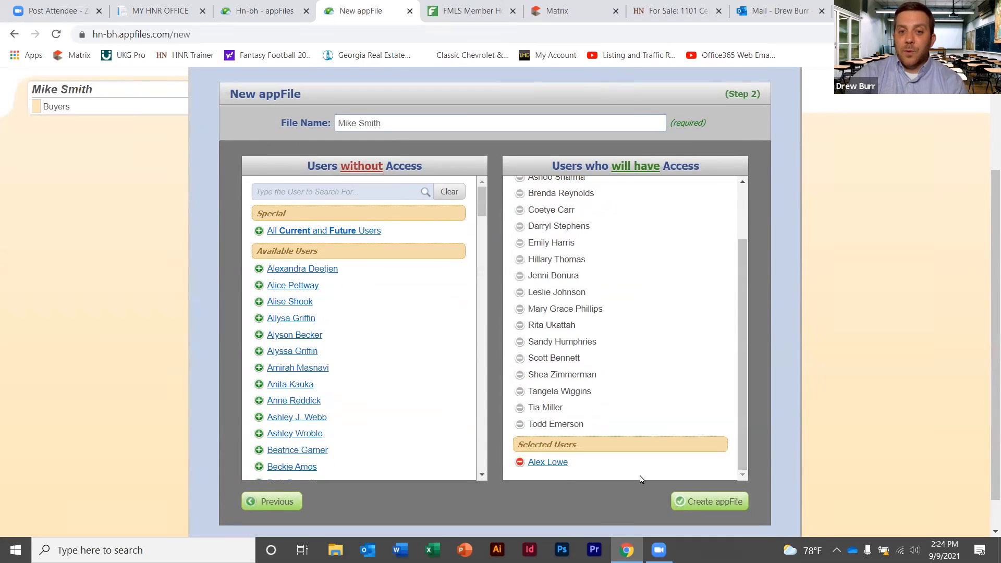
click(520, 461)
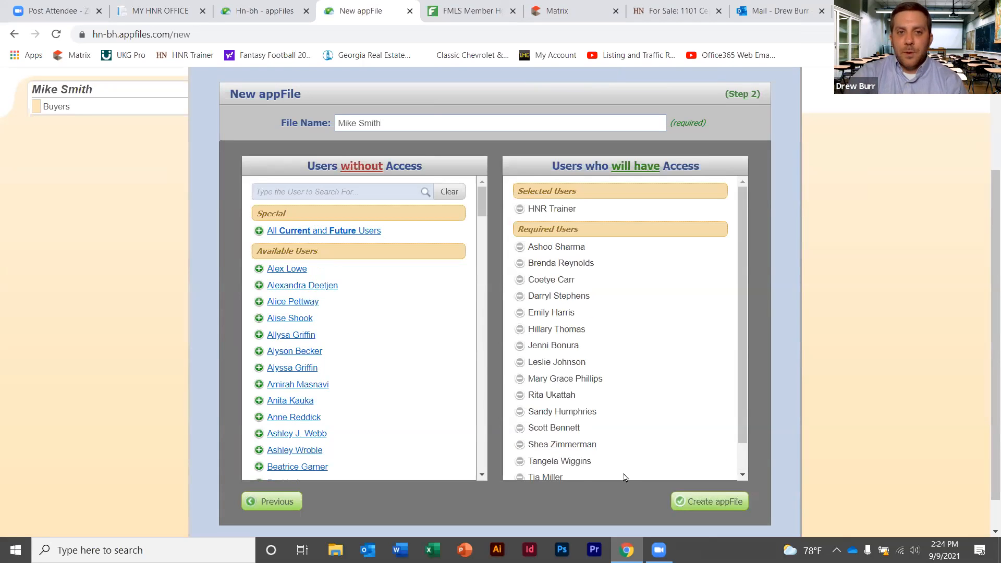
Create the Buyers appFile from the Select Users step
click(729, 504)
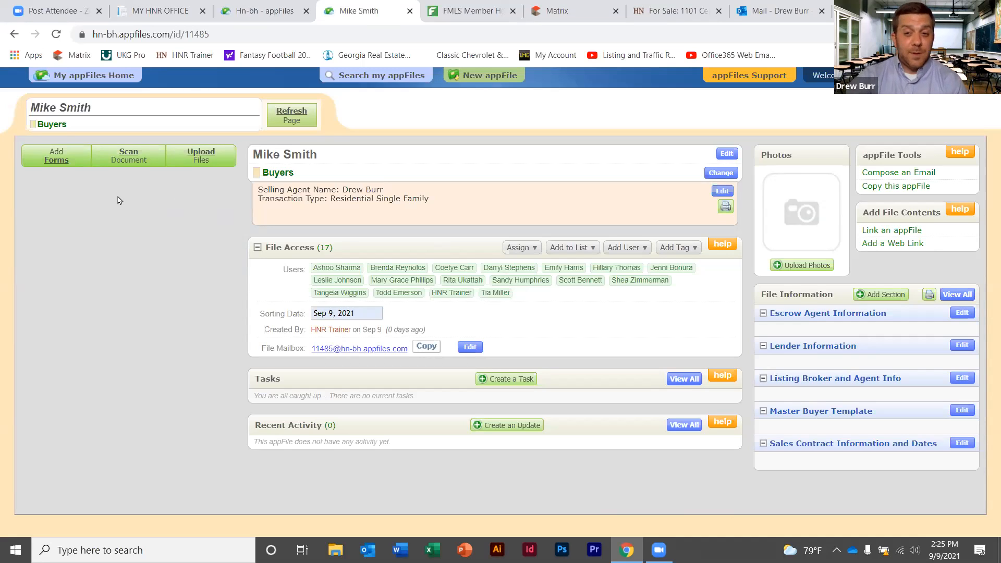
Search the forms for 'buyer' and add F110 Exclusive Buyer Brokerage Agreement to General Paperwork
click(55, 163)
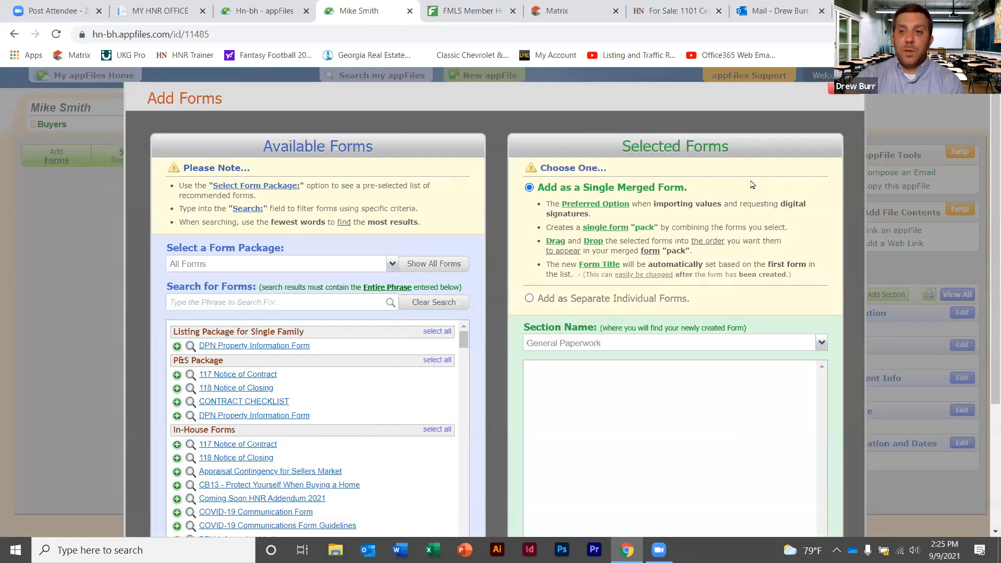
scroll(985, 125, down, 2)
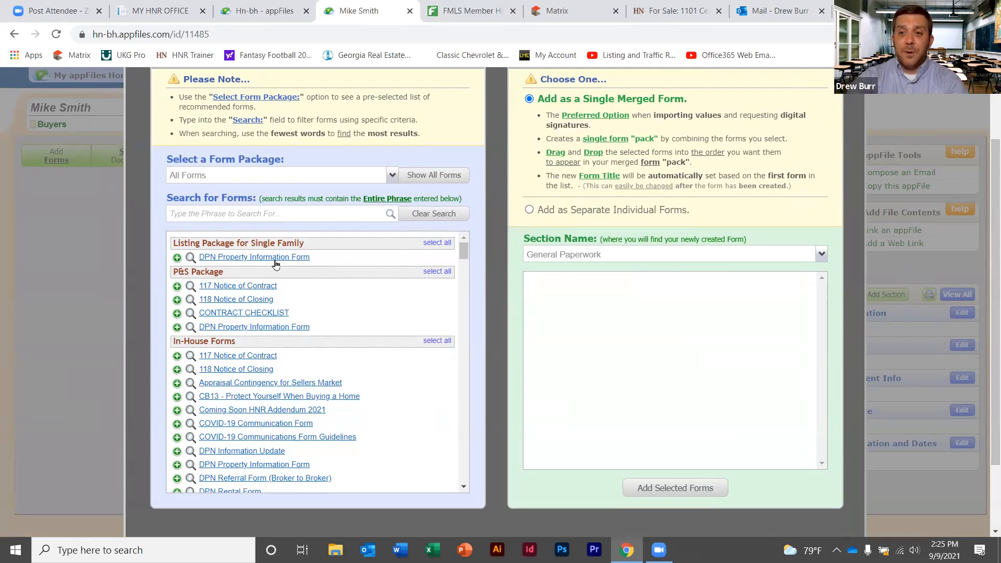
click(245, 209)
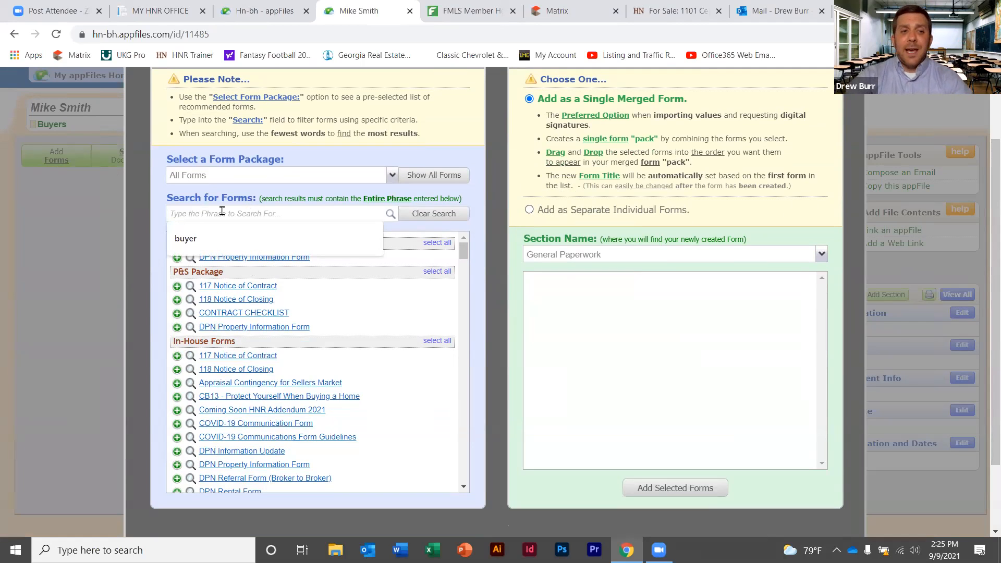
click(191, 233)
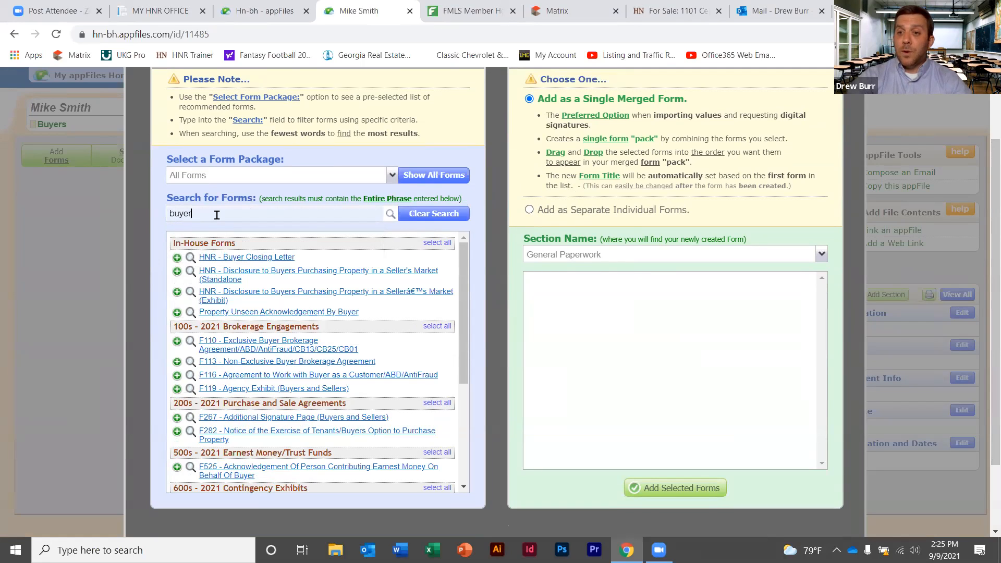
click(248, 346)
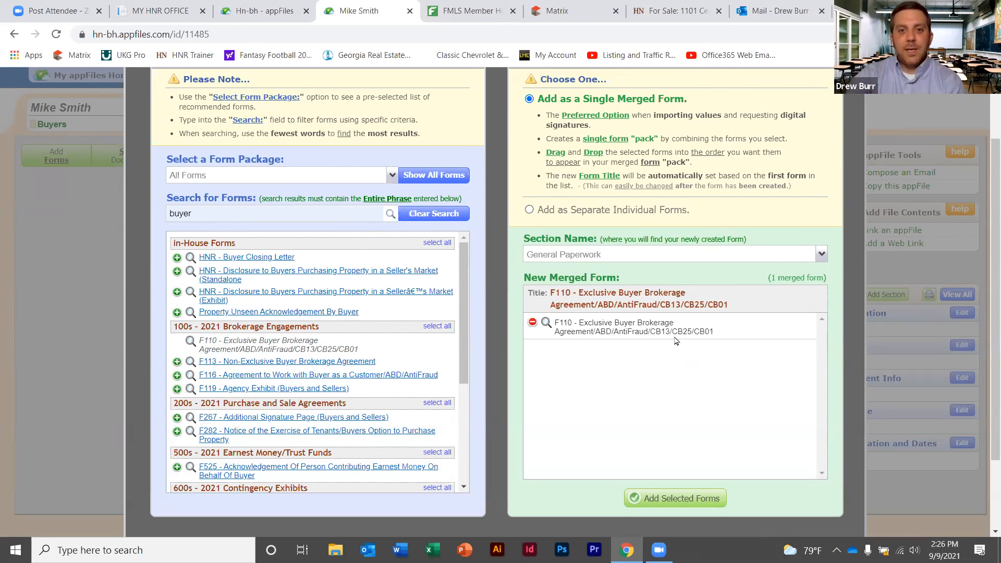
click(675, 499)
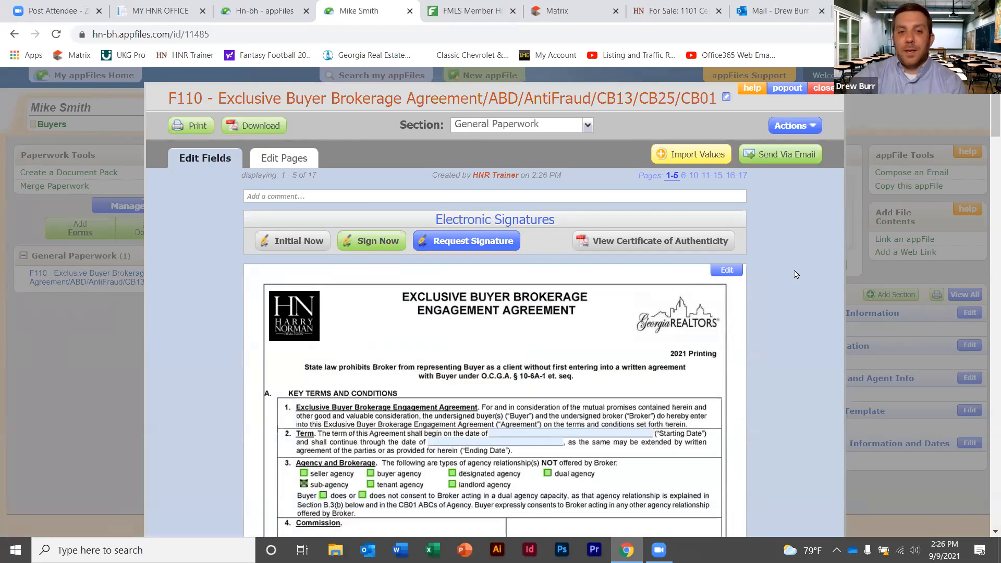
scroll(985, 123, down, 6)
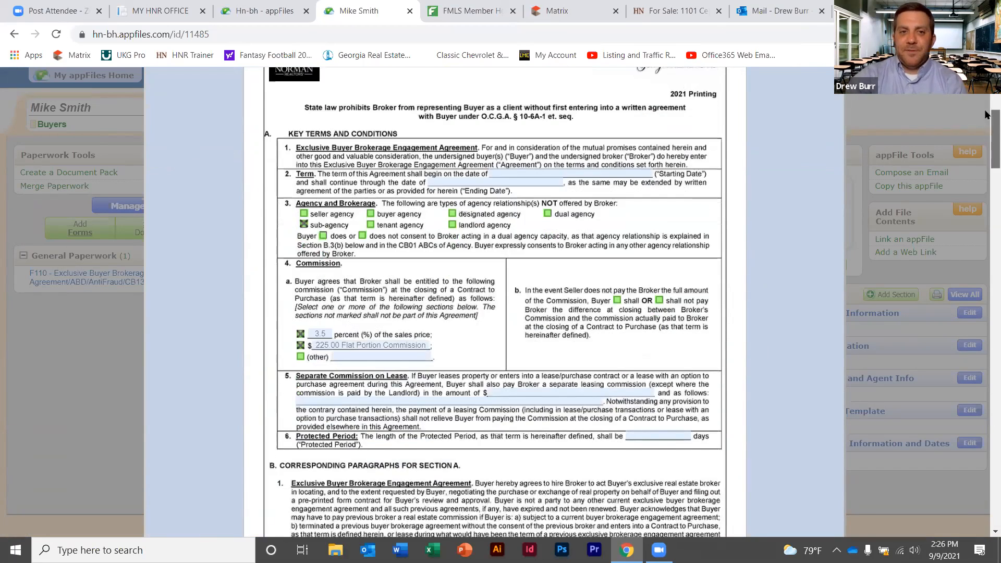
scroll(987, 104, up, 6)
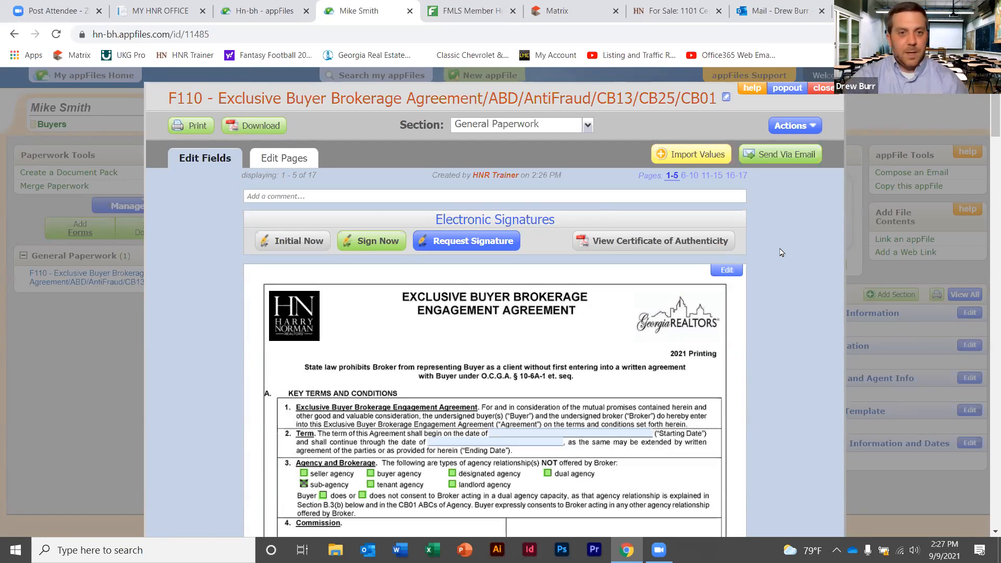
Try Sign Now, cancel out of it, then show the Request Signature instructions
click(375, 242)
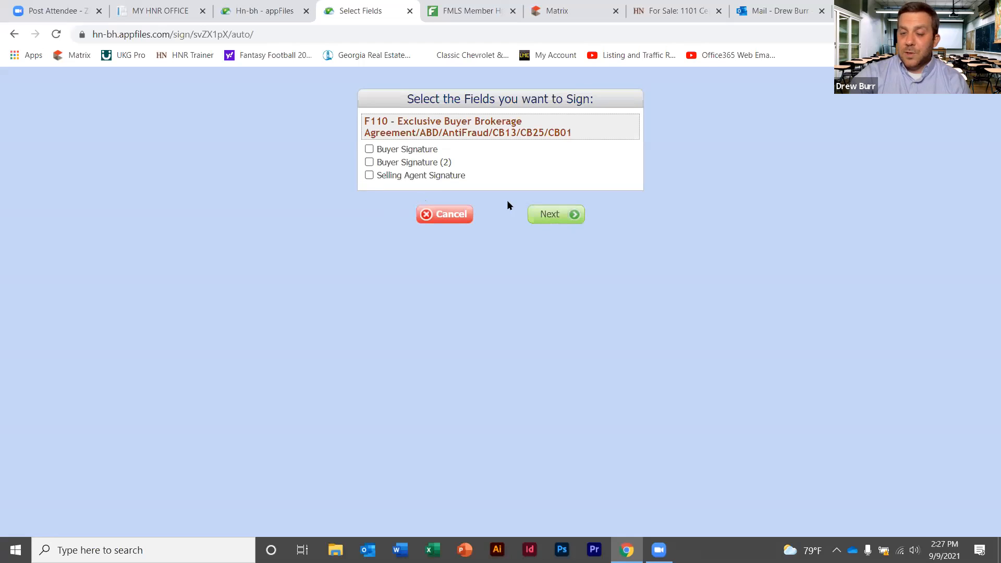
click(458, 214)
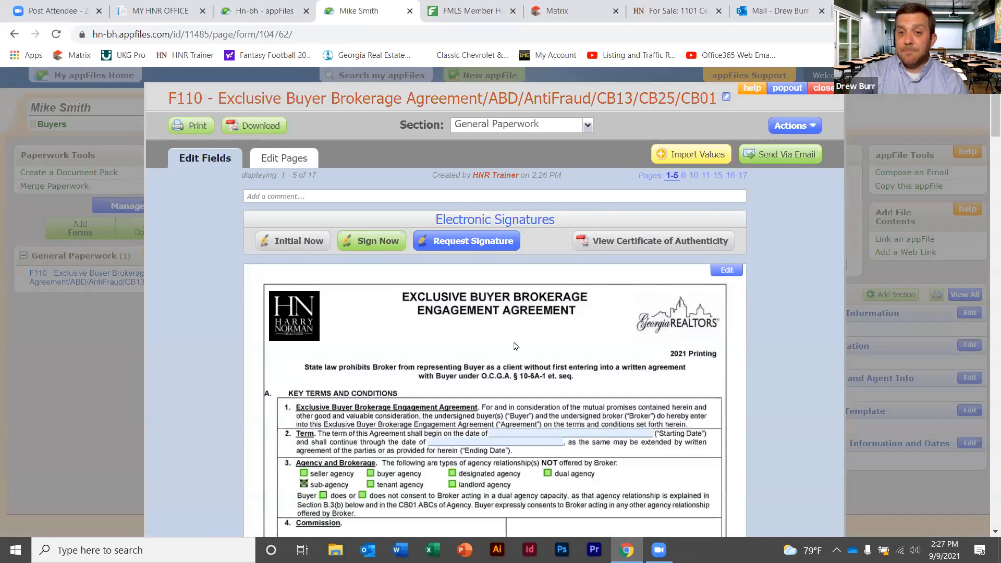
click(466, 242)
mouse_move(995, 119)
mouse_down()
mouse_move(990, 138)
mouse_move(985, 128)
mouse_up()
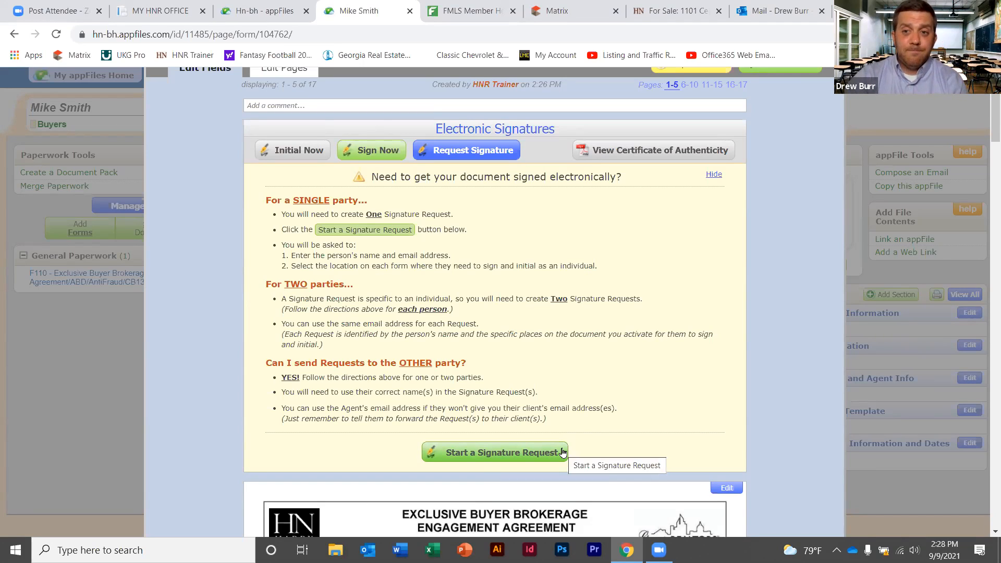
Start a new signature request with the signer's full name and Buyer Signature checked
click(528, 452)
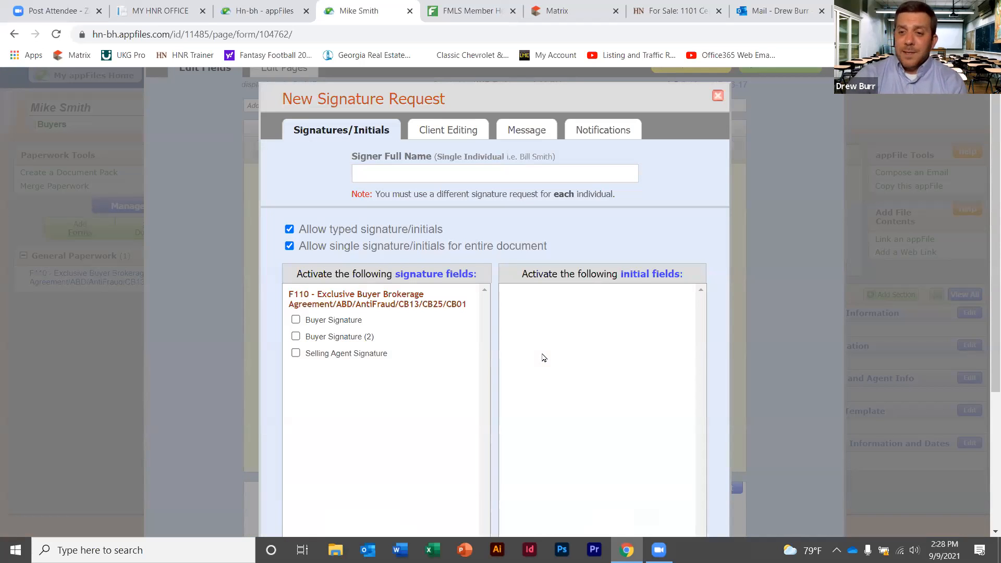
click(453, 175)
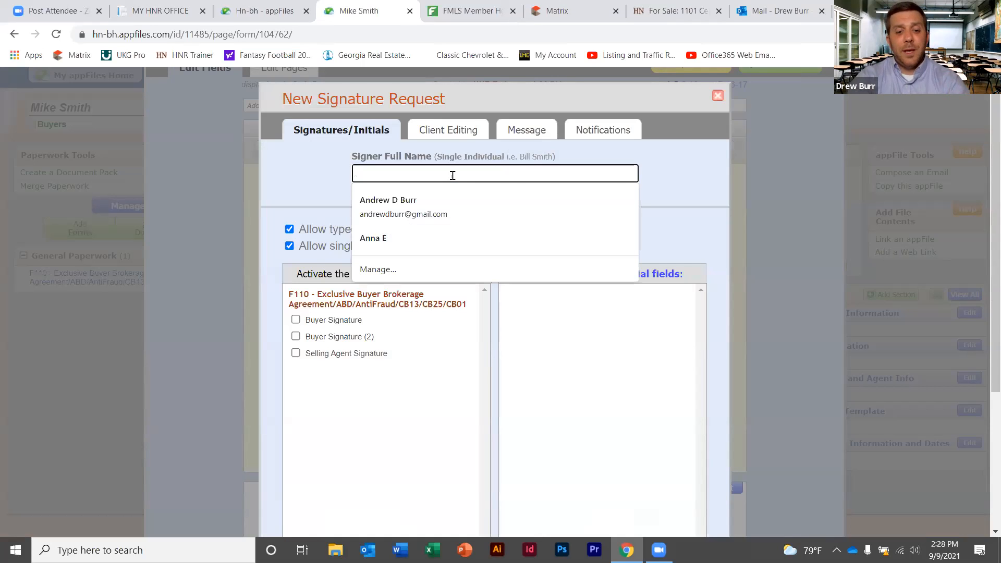
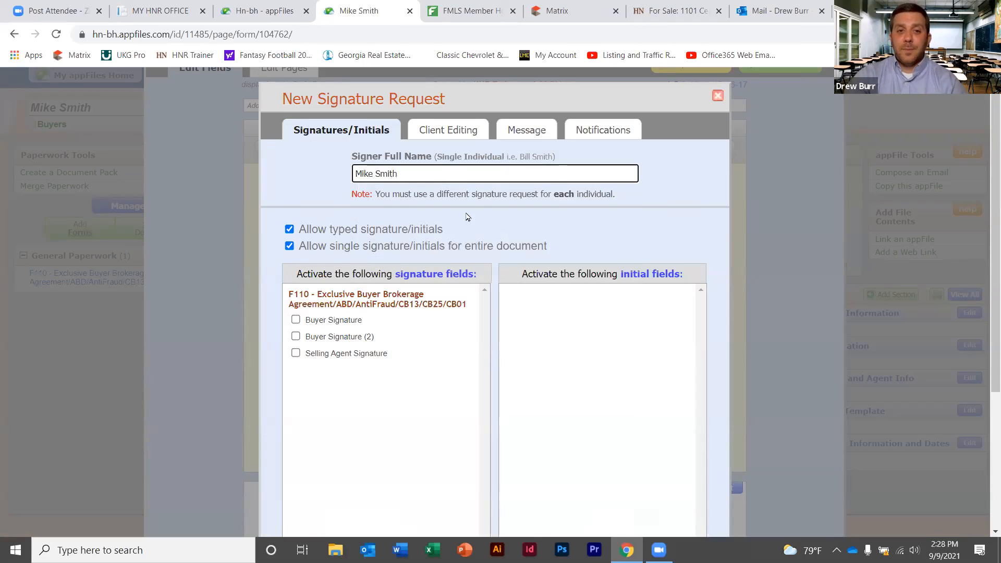
click(296, 319)
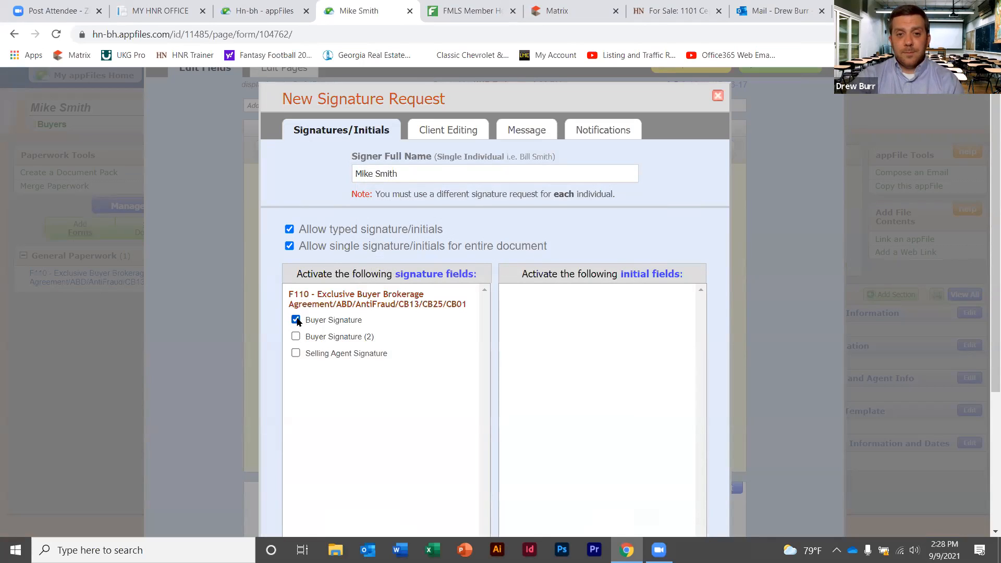
scroll(985, 253, down, 2)
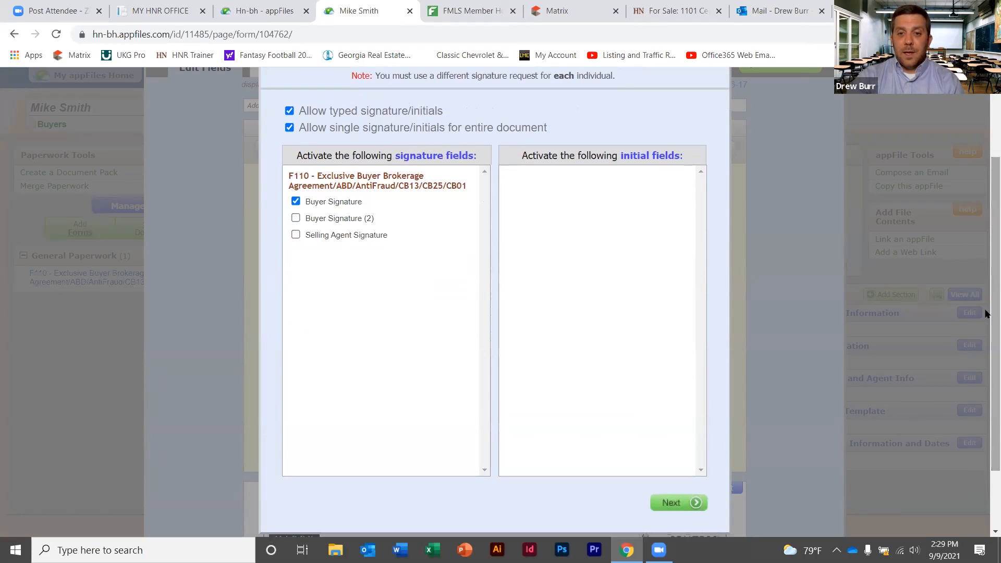
click(686, 502)
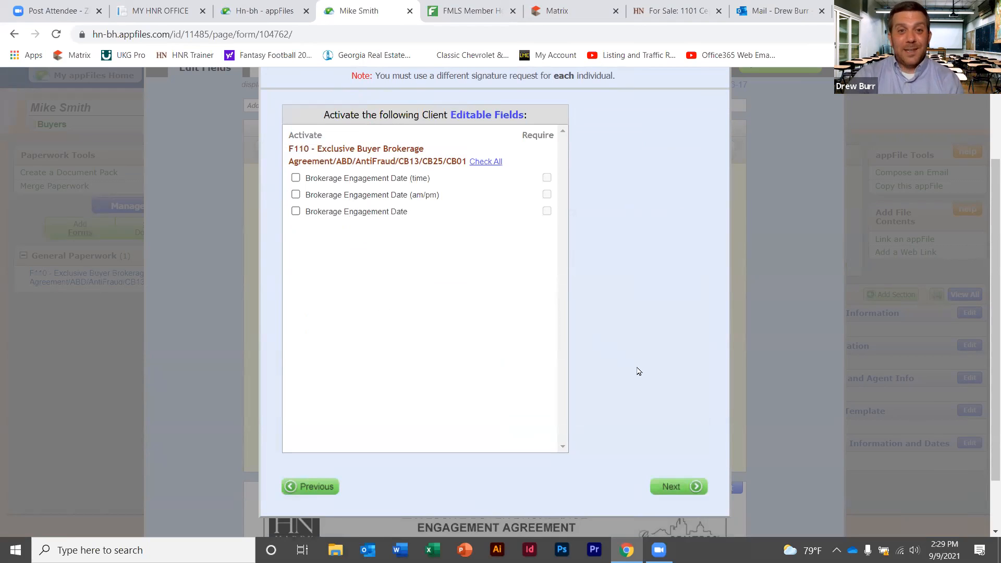
On the Message step, choose the recipient's saved e-mail address and edit the subject line
click(672, 488)
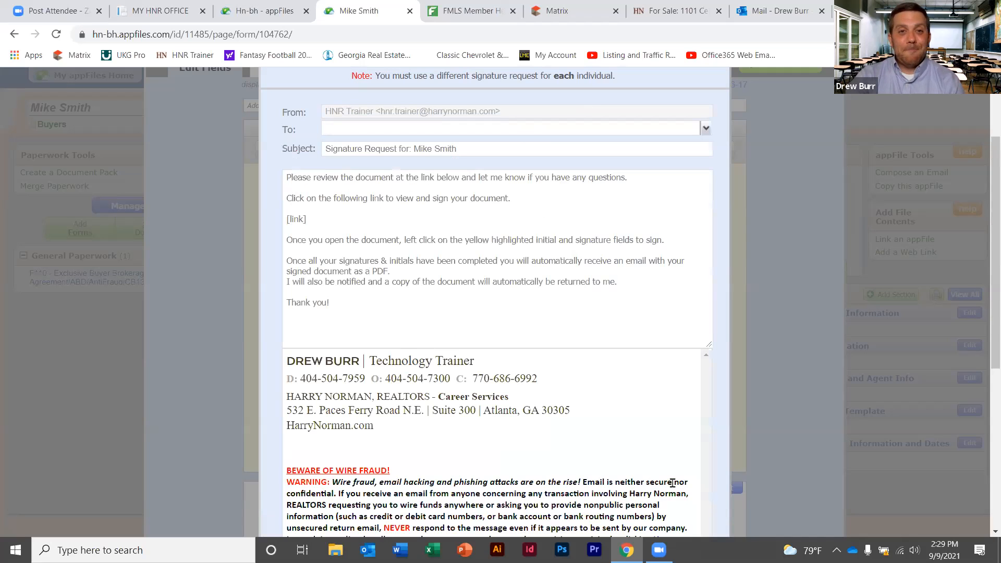
scroll(665, 185, up, 2)
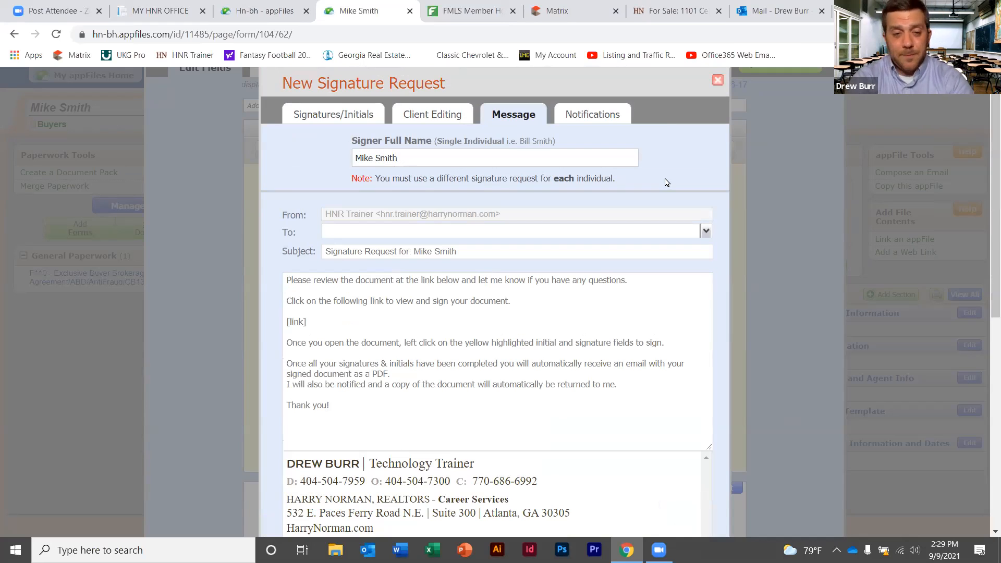
click(451, 227)
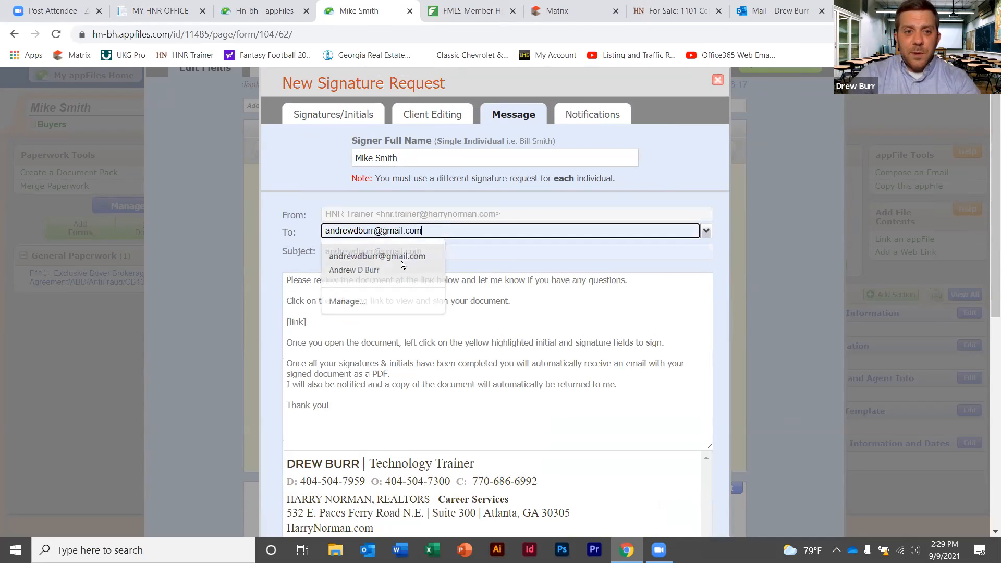
click(409, 255)
click(459, 251)
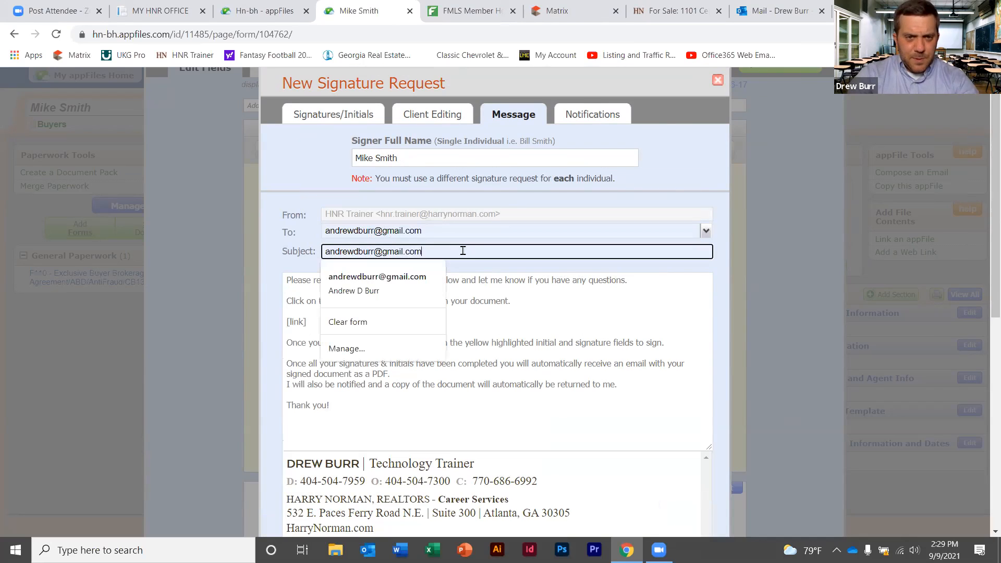
drag(460, 251, 281, 237)
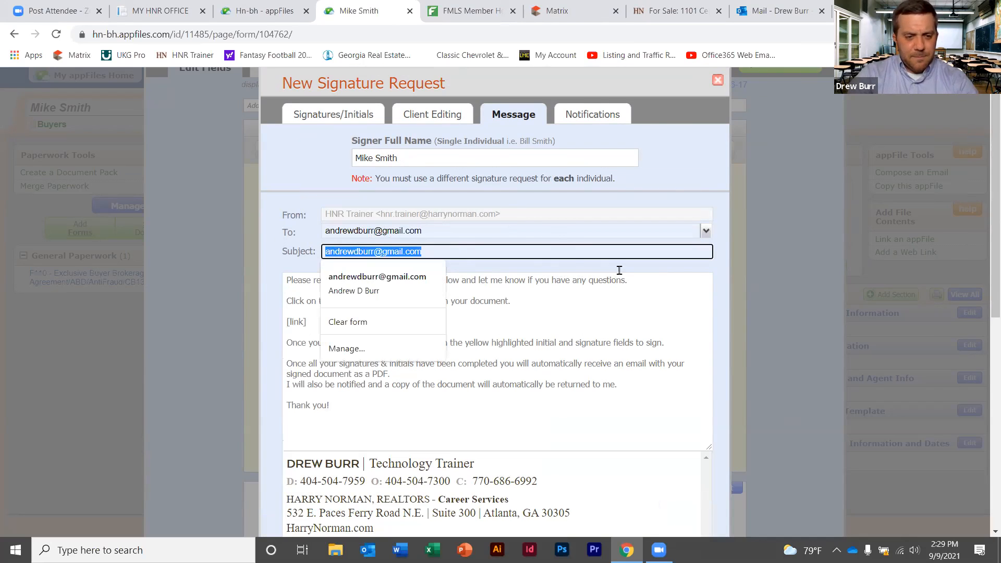
key(ctrl+z)
key(ctrl+z)
click(459, 230)
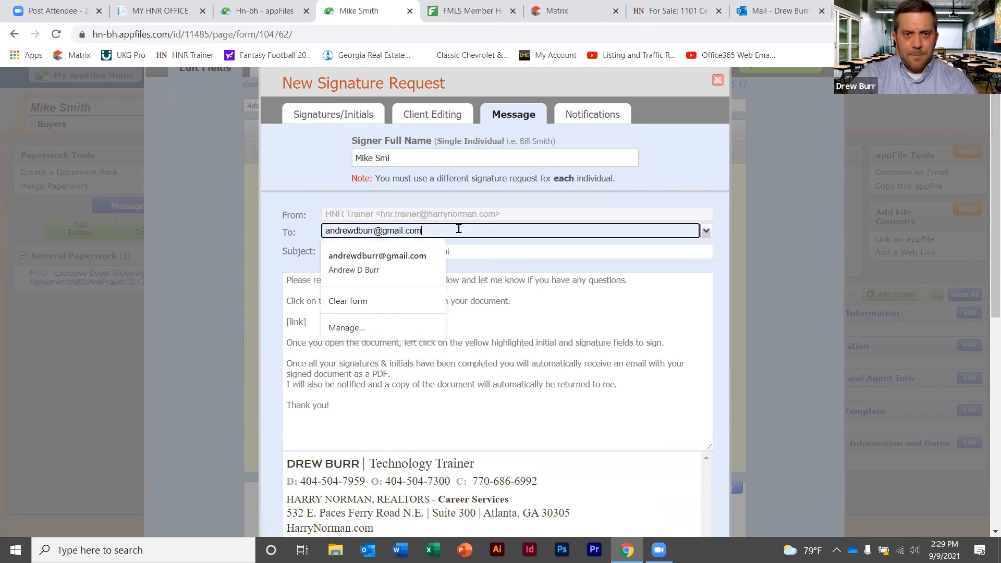
click(480, 246)
text(th)
Review the [link] placeholder in the message and correct the signer's full name
click(523, 308)
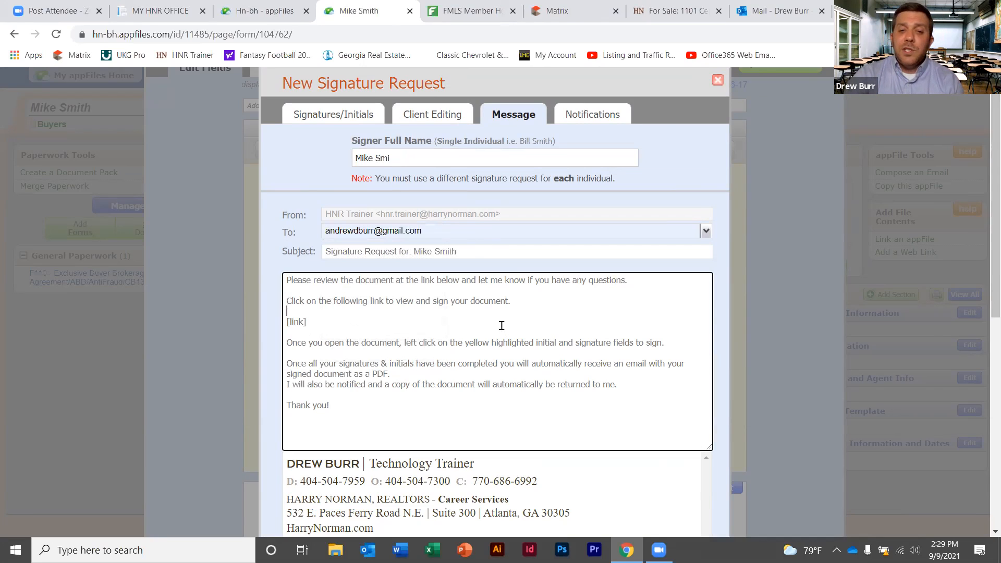
drag(307, 321, 285, 320)
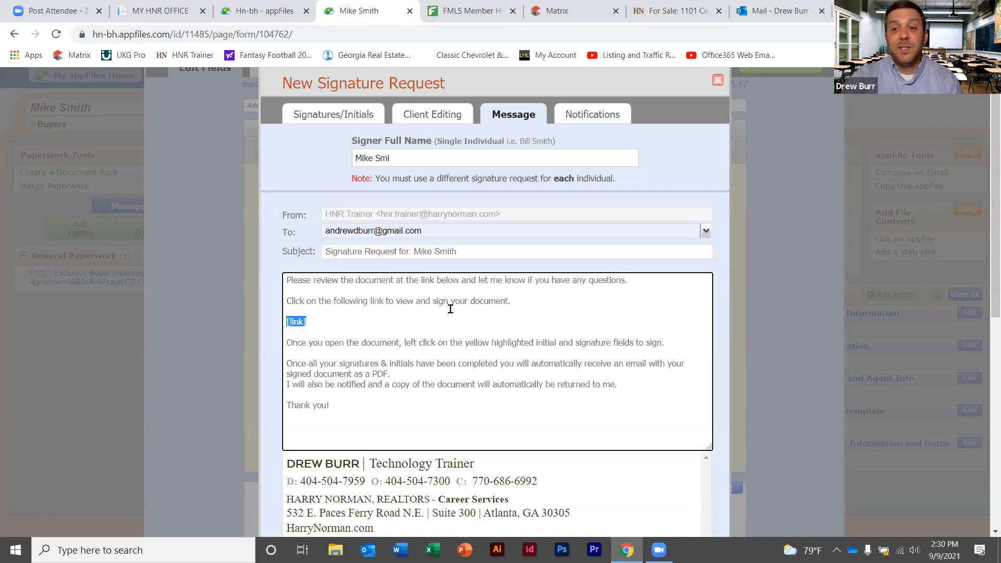
click(415, 158)
text(th)
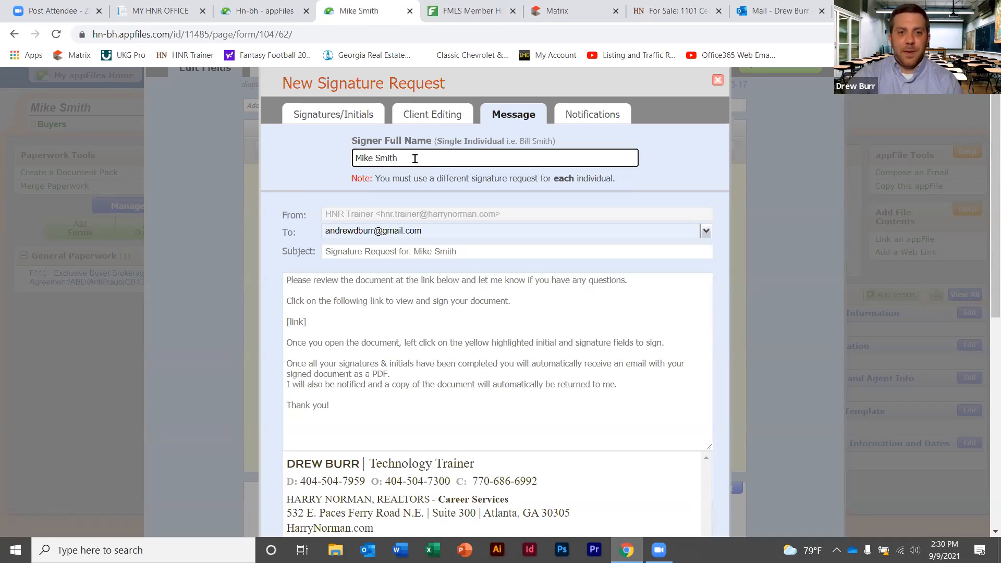
scroll(987, 260, down, 4)
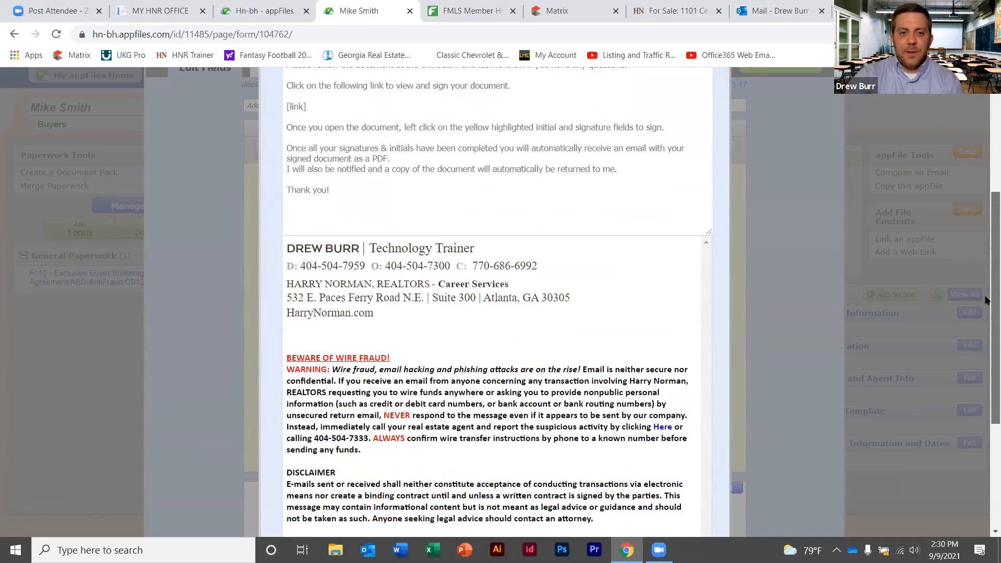
scroll(987, 301, down, 4)
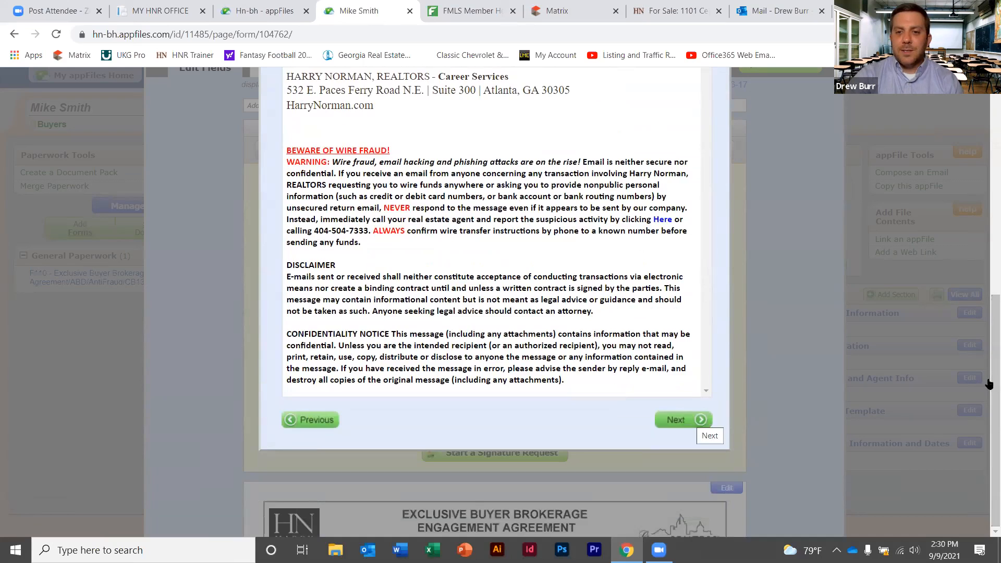
Keep HNR Trainer checked for notifications and send the signature request
click(698, 419)
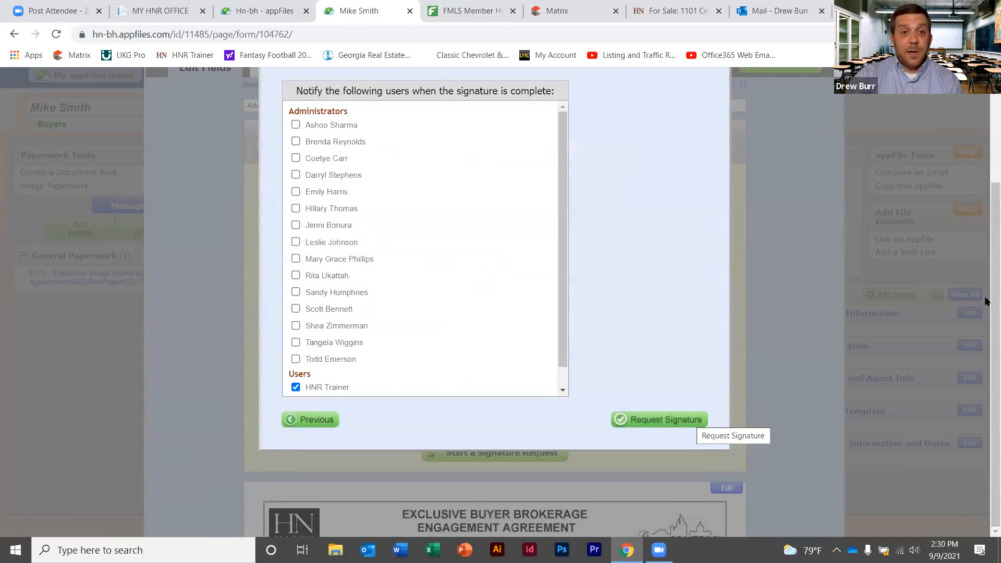
scroll(987, 301, up, 2)
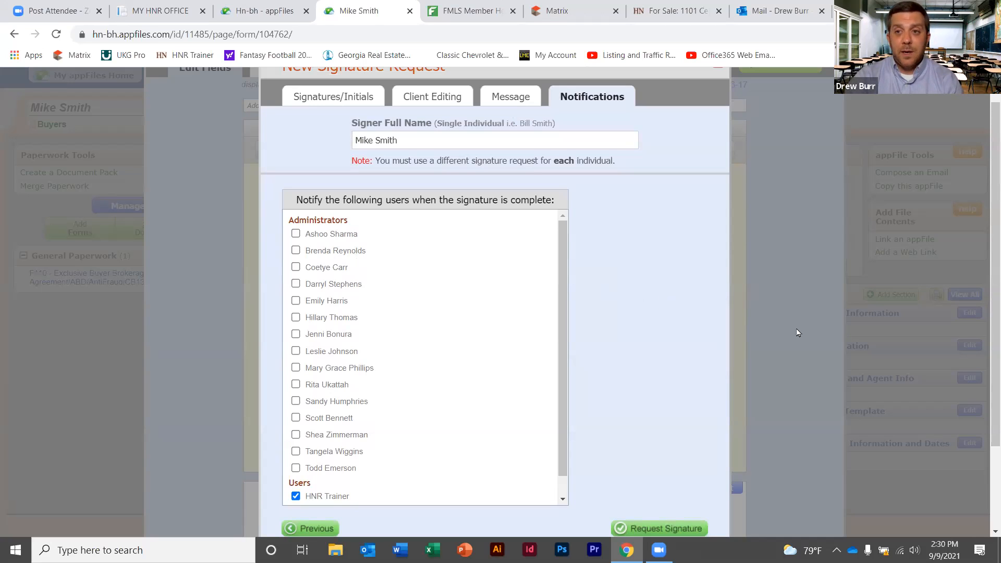
scroll(985, 240, down, 1)
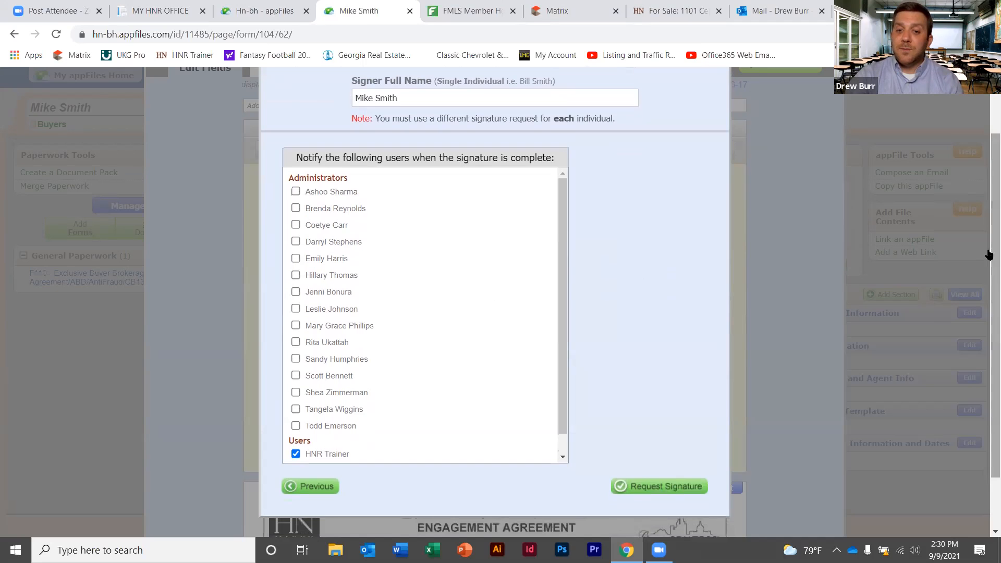
click(664, 486)
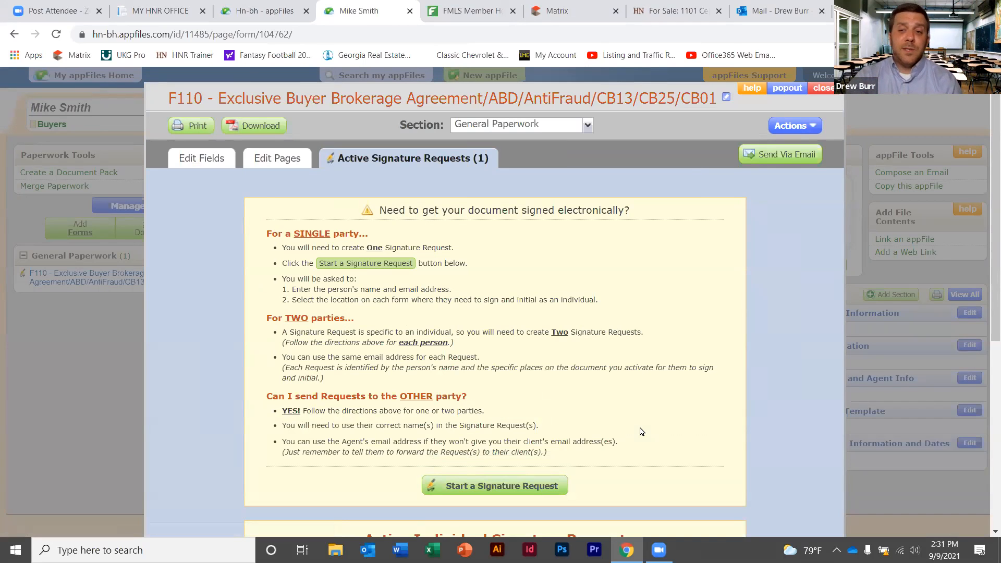
Reload the appFiles home page and show Current Signature Requests, now including the buyer's F110 request at 0/3
click(279, 16)
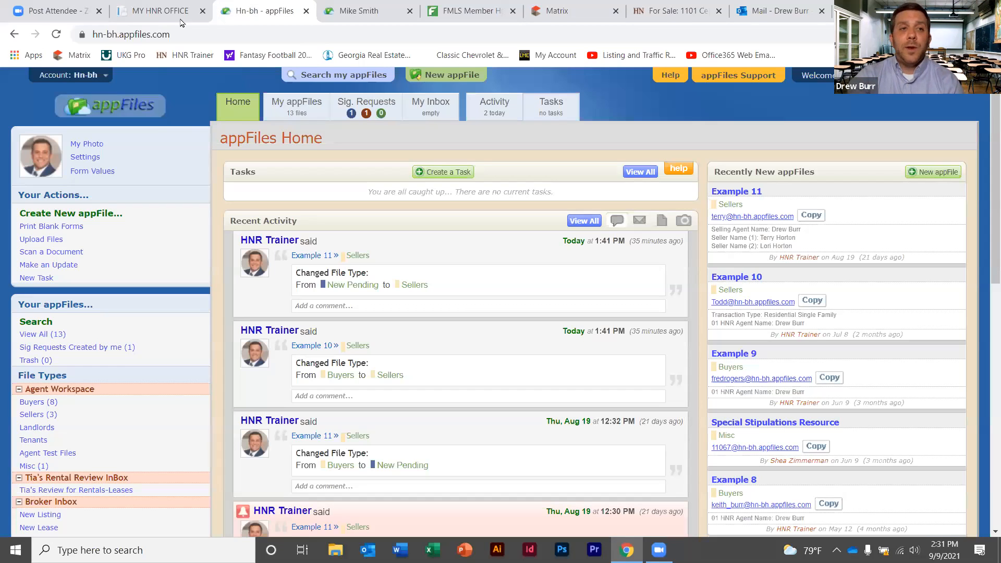
click(57, 34)
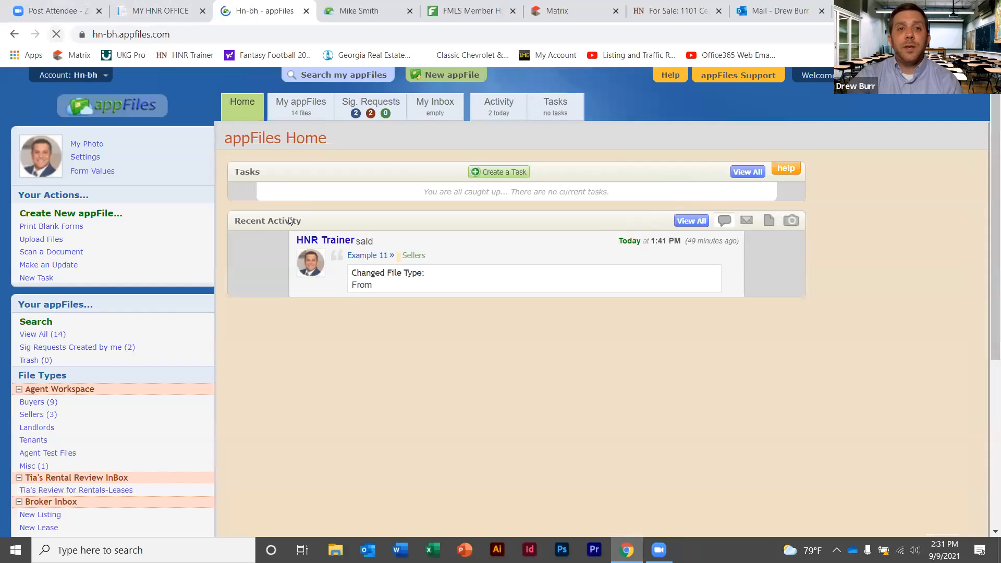
click(376, 106)
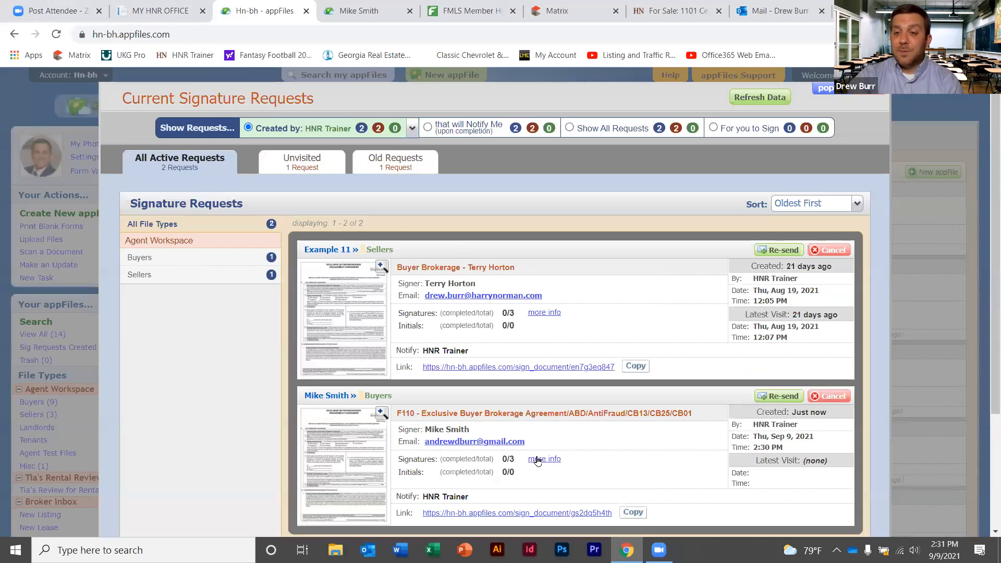
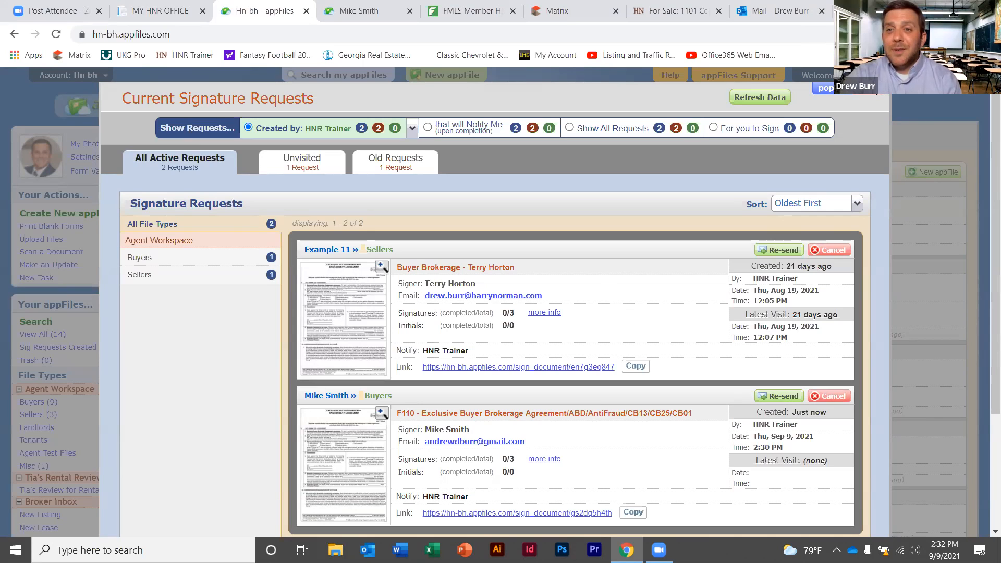
Close Current Signature Requests and return to the buyer's tab showing F110's active signature request
click(867, 88)
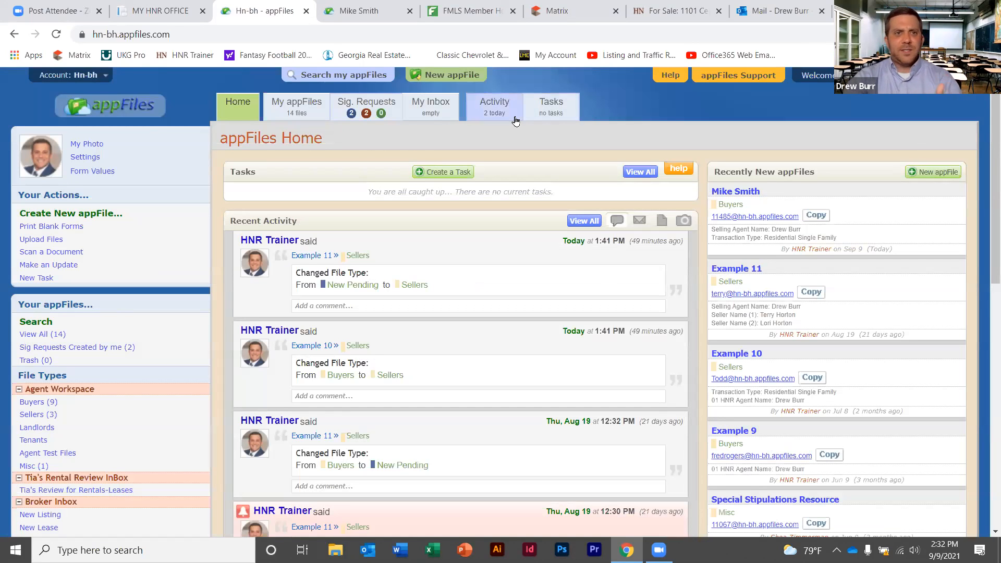
click(346, 6)
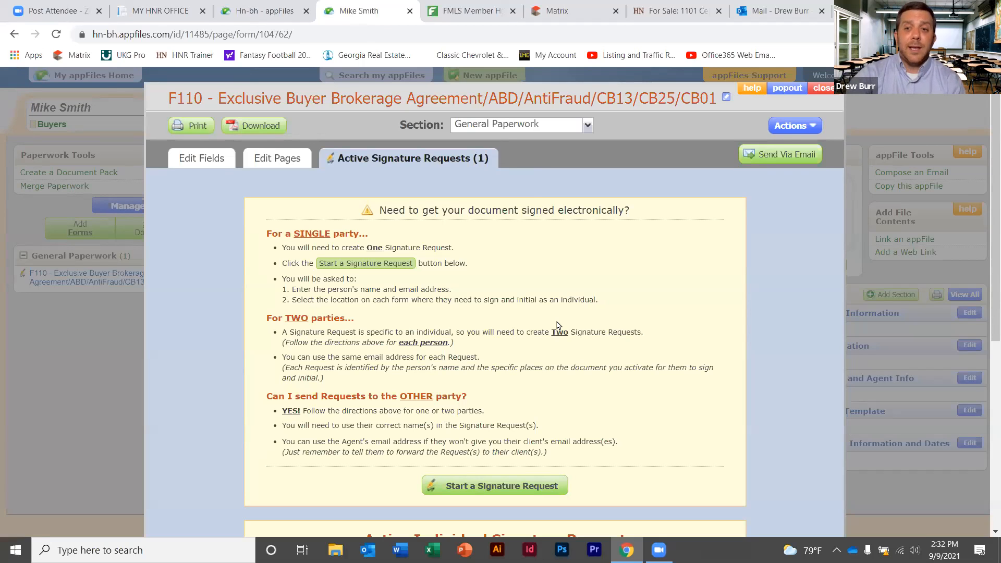
Close the F110 Exclusive Buyer Brokerage Agreement popup to get back to the appFile overview
click(823, 89)
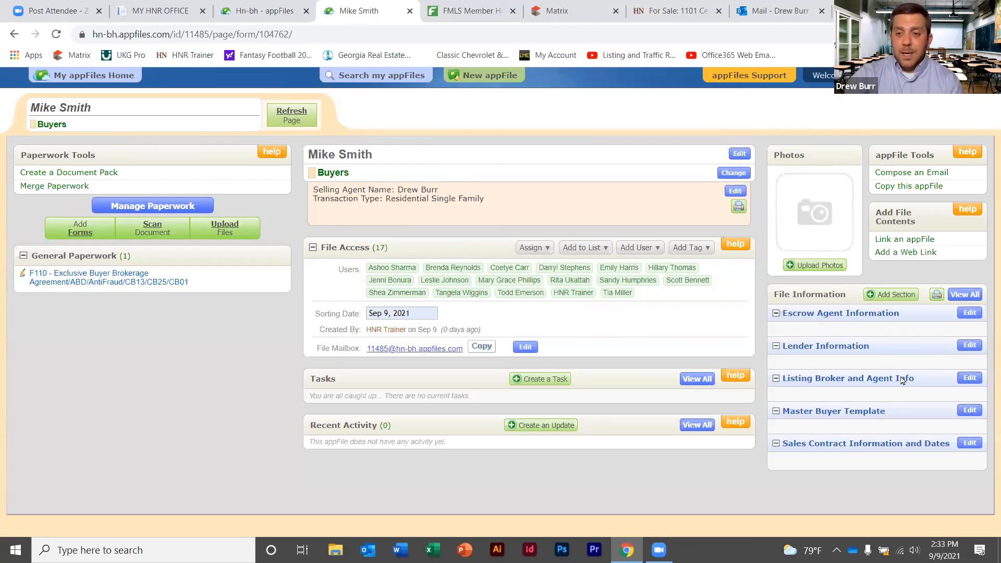
Enter Prosperity Mortgage as lender company and the loan officer's name, fixing a typo, then save
click(969, 345)
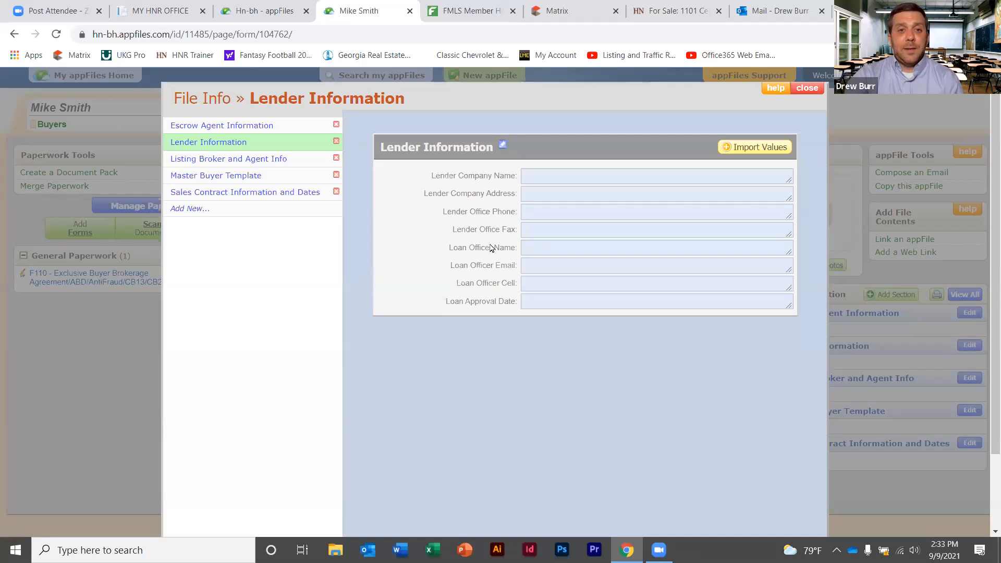
click(544, 174)
text(Prosperity)
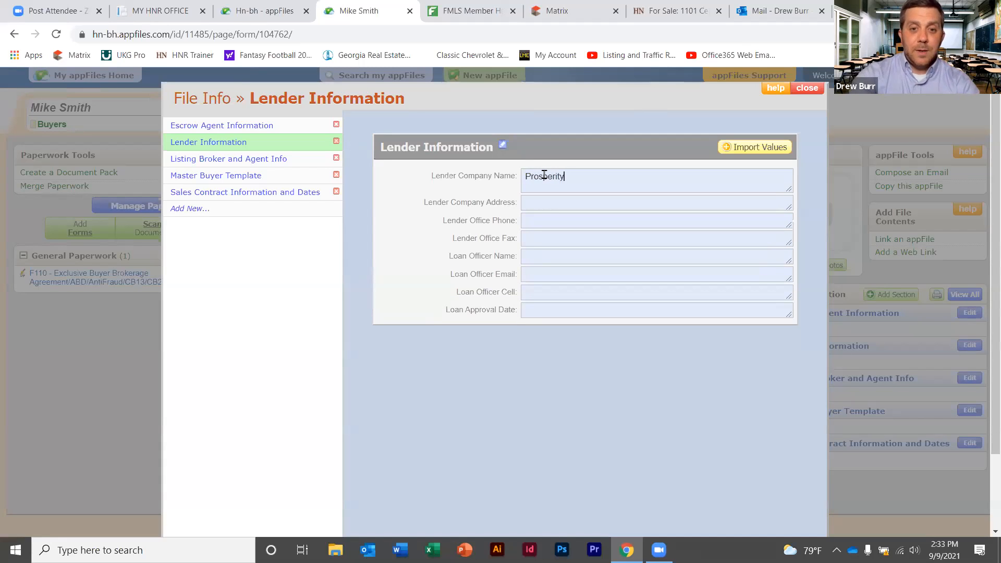
text( Mortgage)
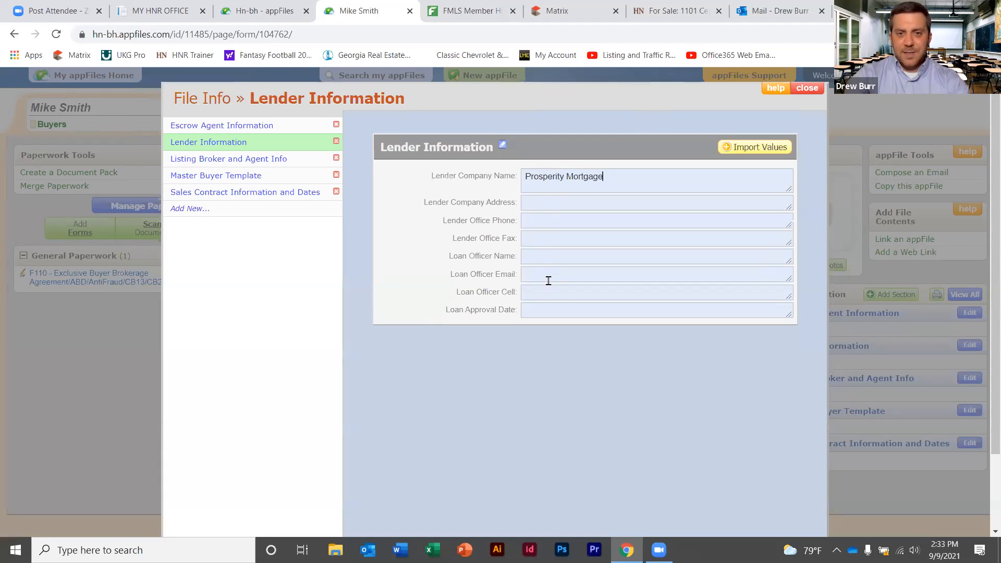
click(549, 262)
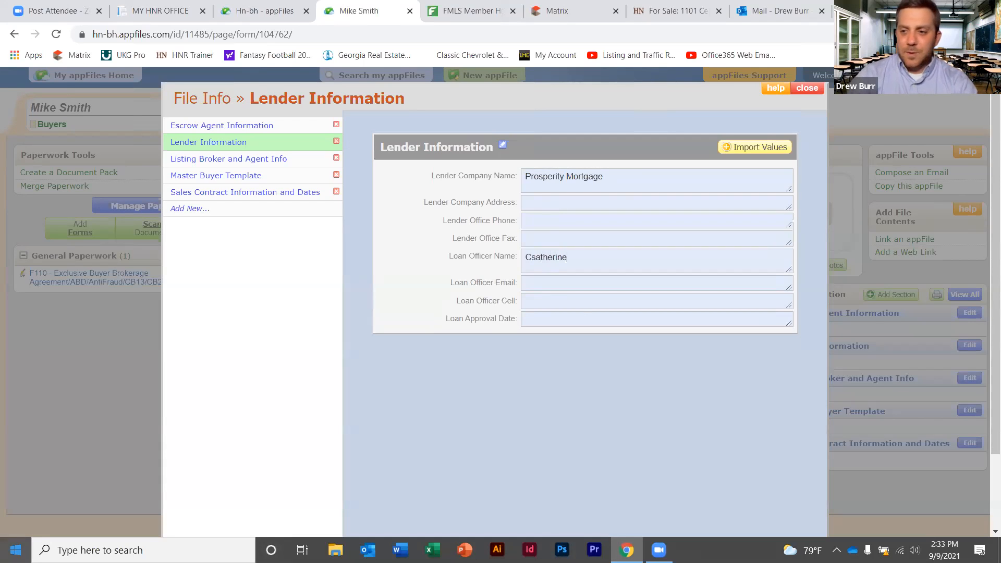
key(Left)
key(Left)
key(Left)
key(Left)
key(Left)
key(BackSpace)
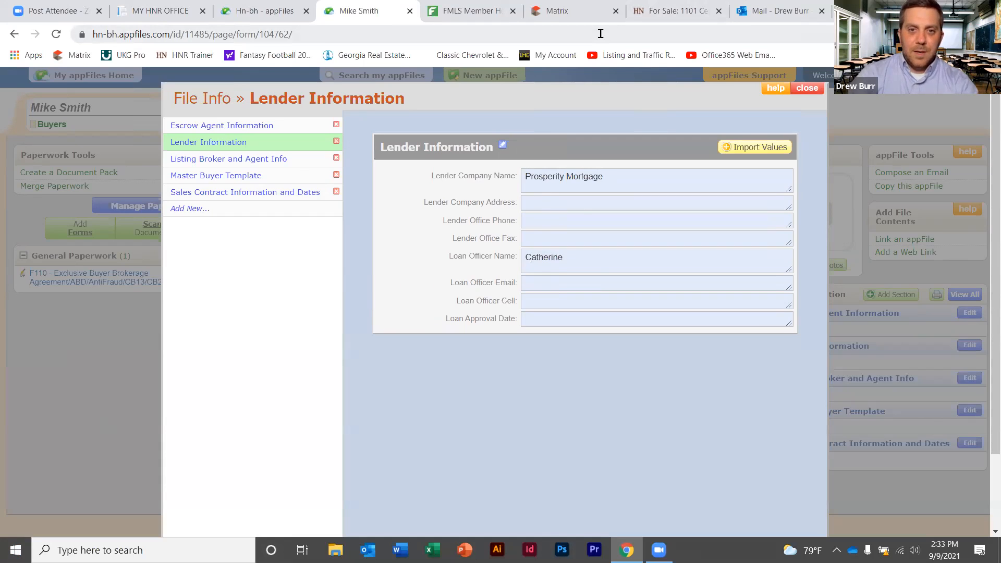
click(579, 261)
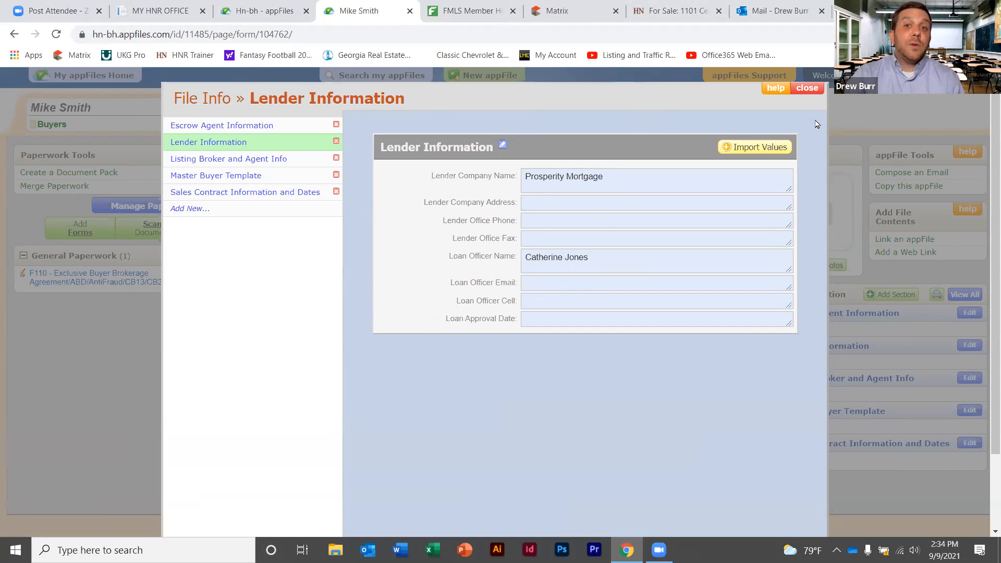
click(807, 88)
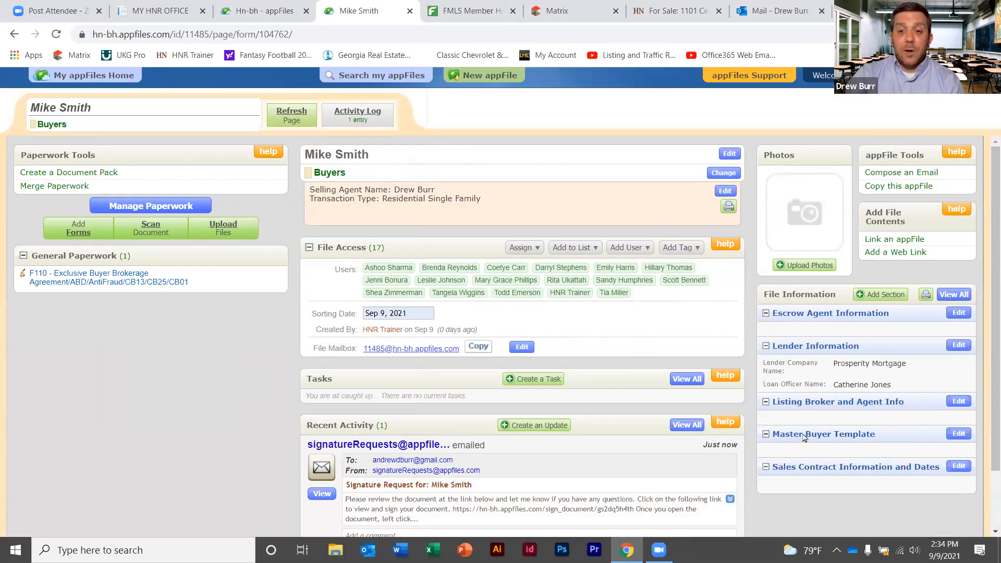
Fill the Master Buyer Template with the buyer's name, e-mail address and home phone number
click(959, 433)
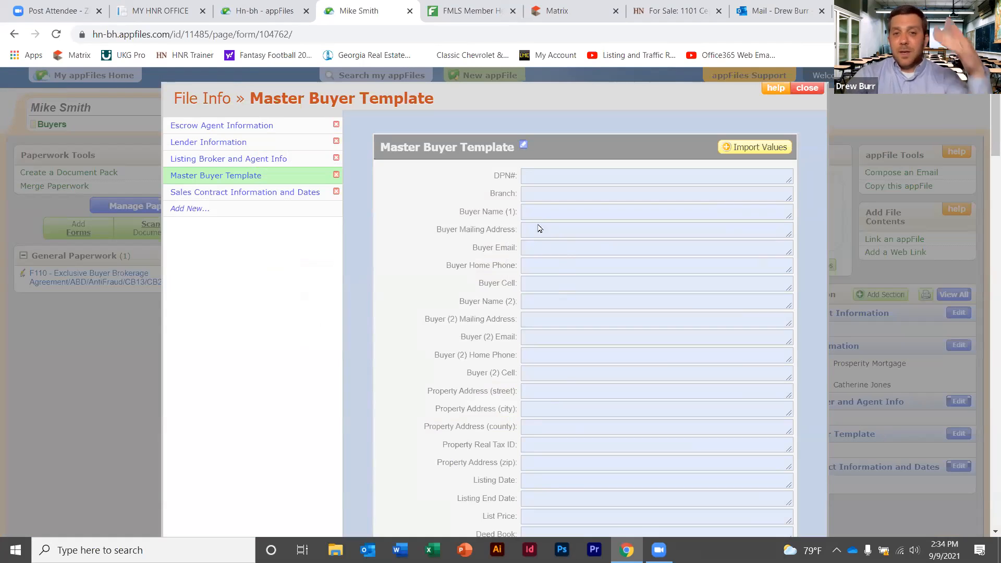
click(544, 209)
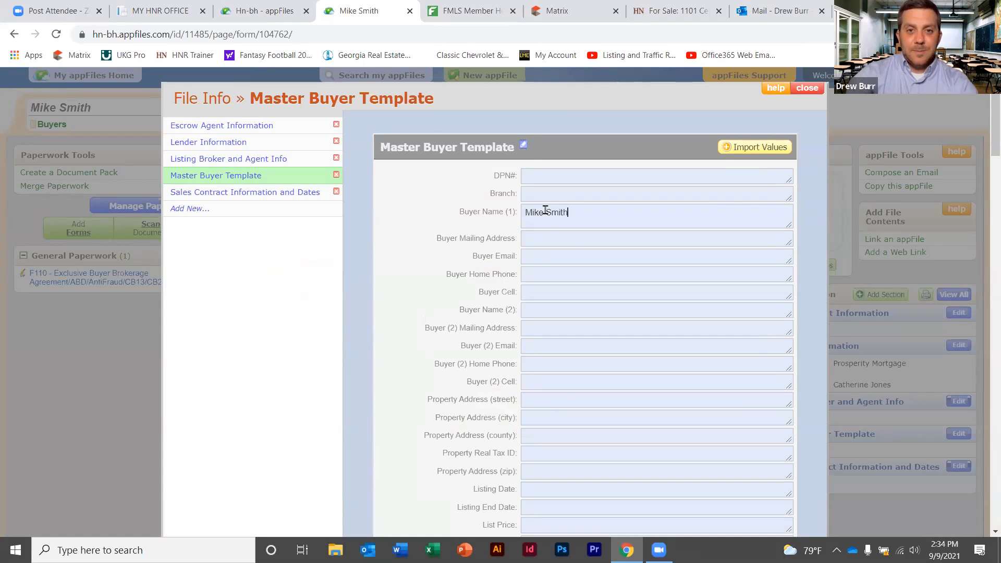
click(562, 255)
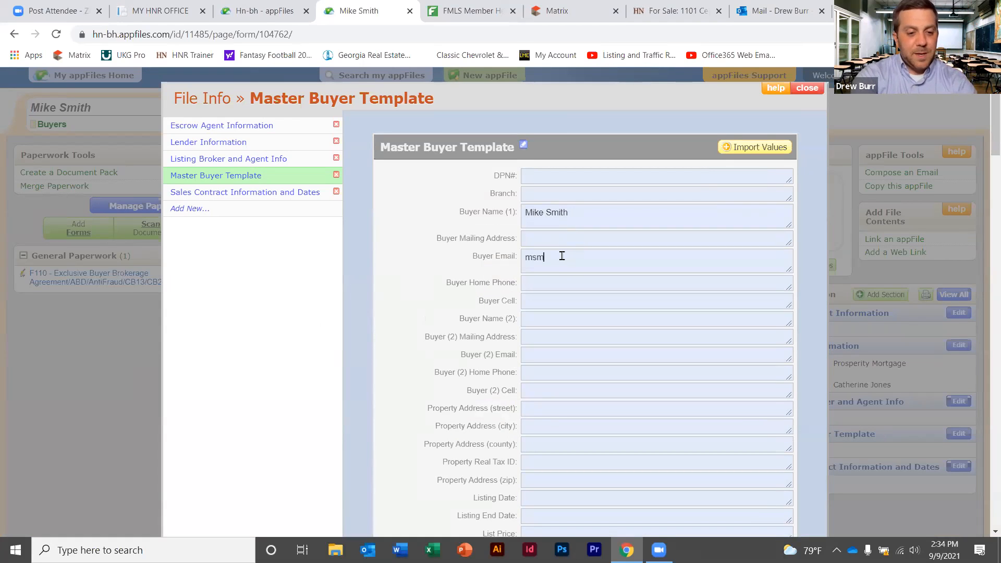
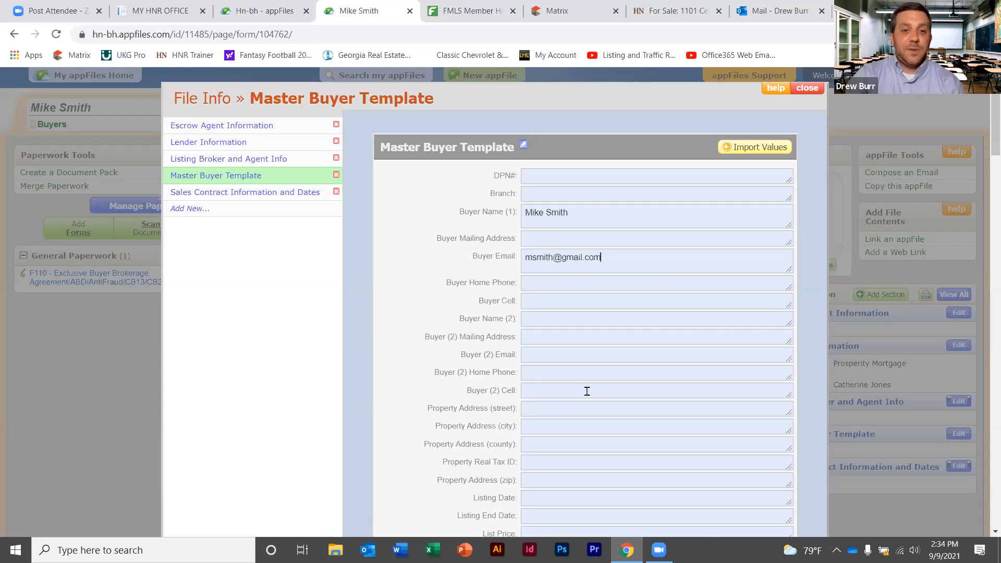
key(Tab)
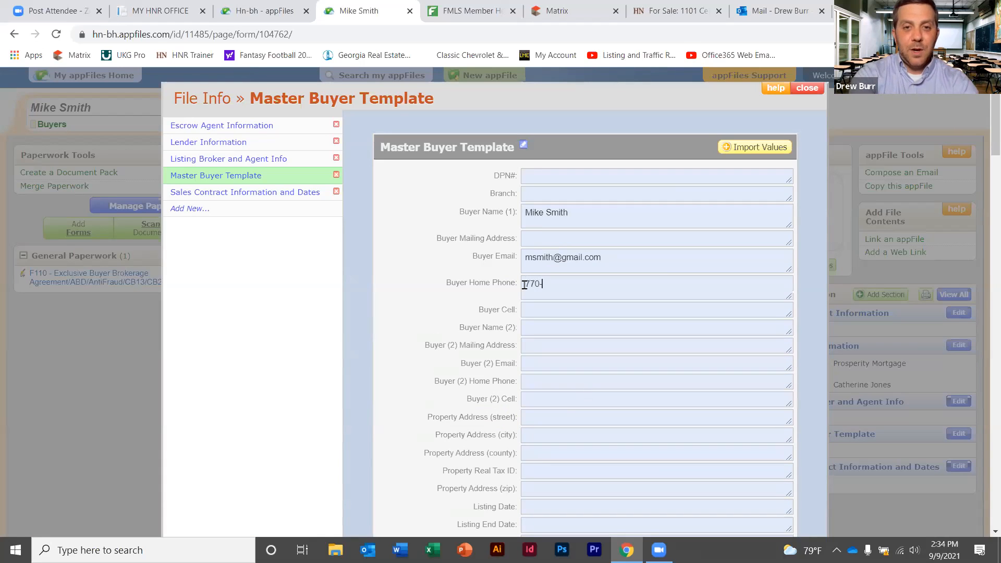
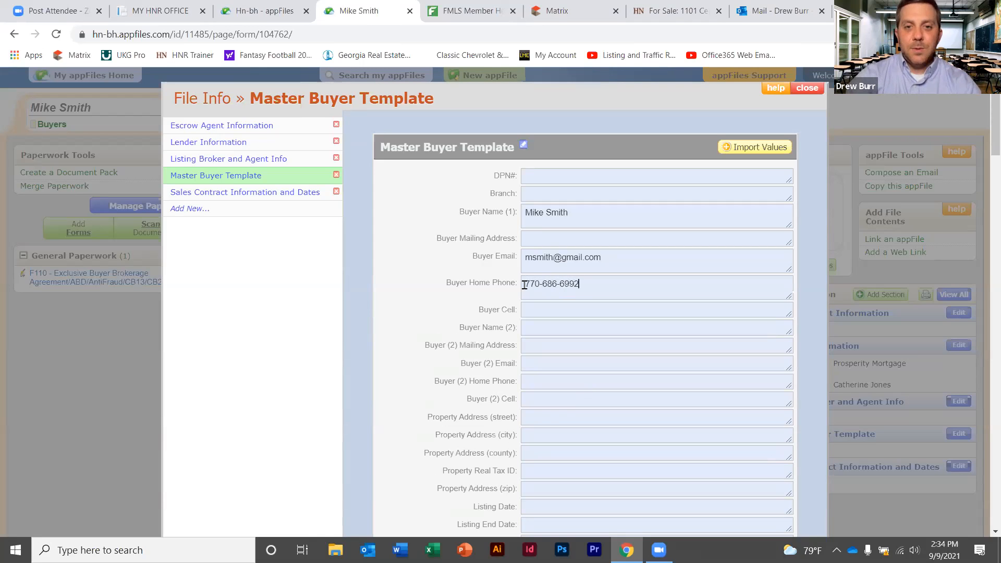
click(806, 90)
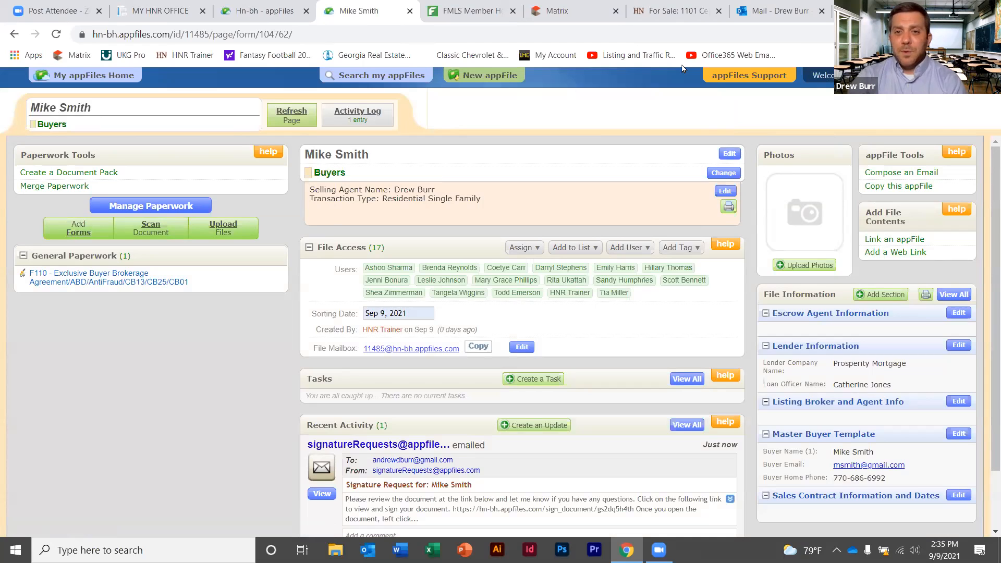
Add F201 Purchase and Sale Agreement and F404 Conventional Loan Contingency Agreement as one merged form
click(78, 230)
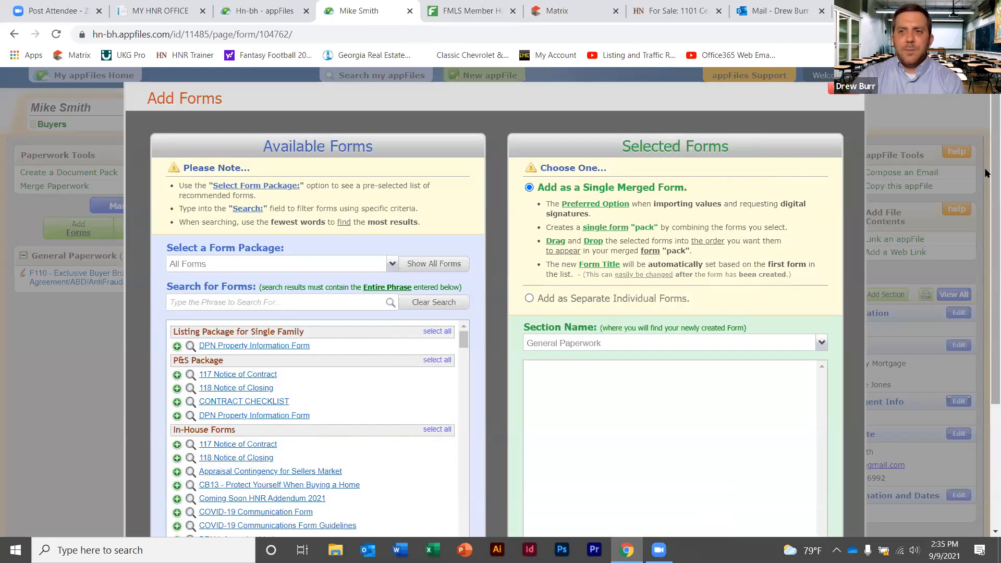
scroll(984, 221, down, 1)
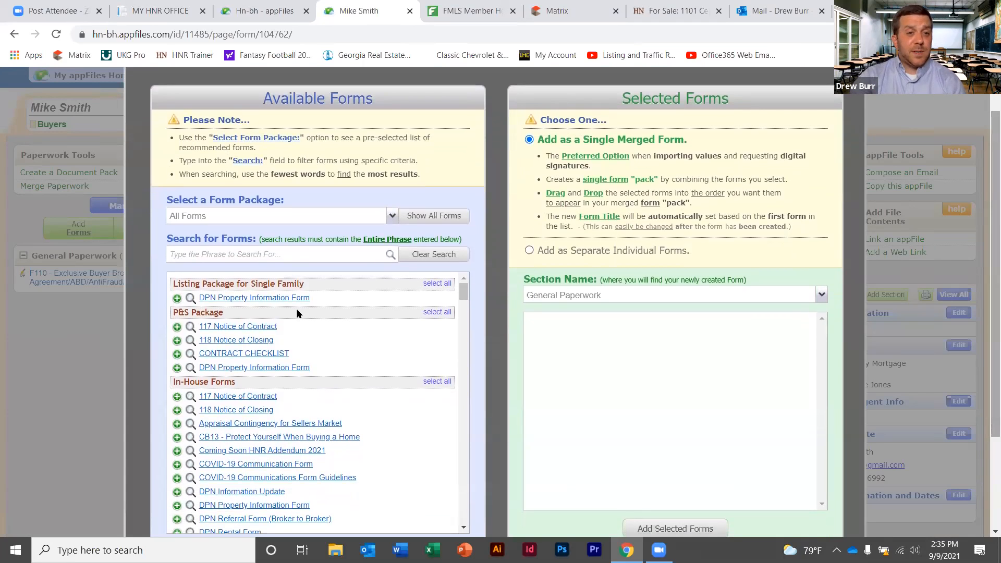
click(229, 254)
text(purch)
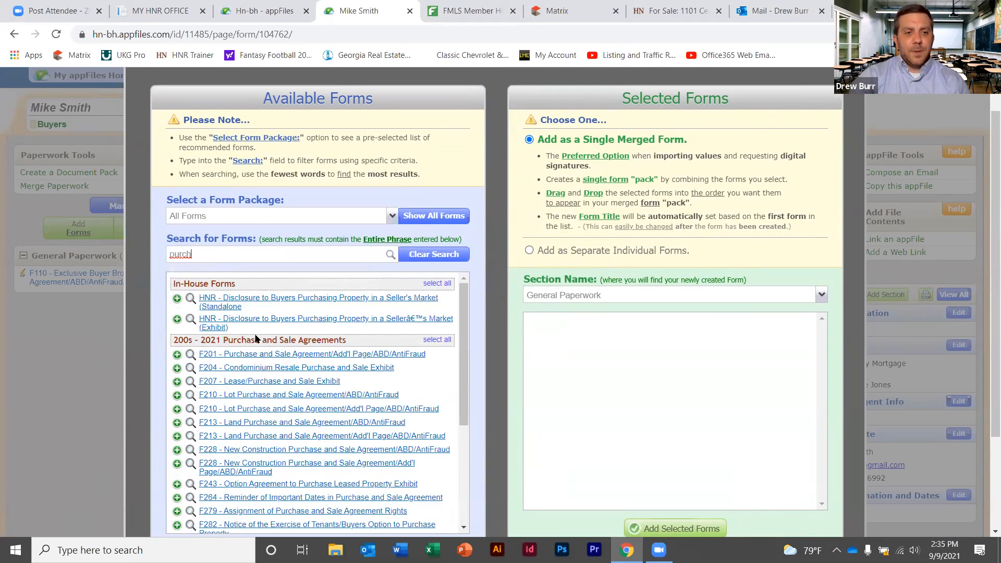
click(260, 354)
drag(230, 255, 141, 243)
text(conv)
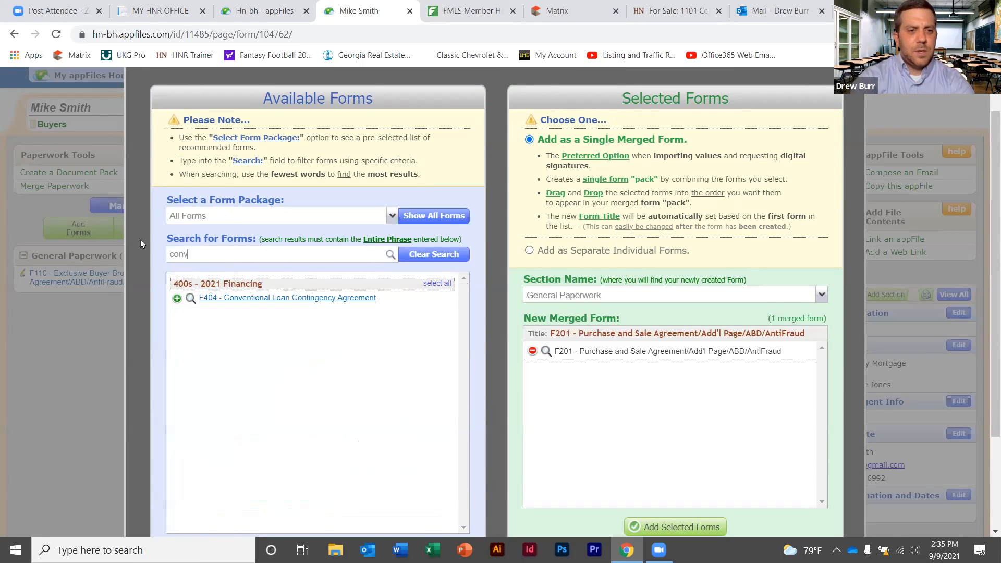
click(268, 298)
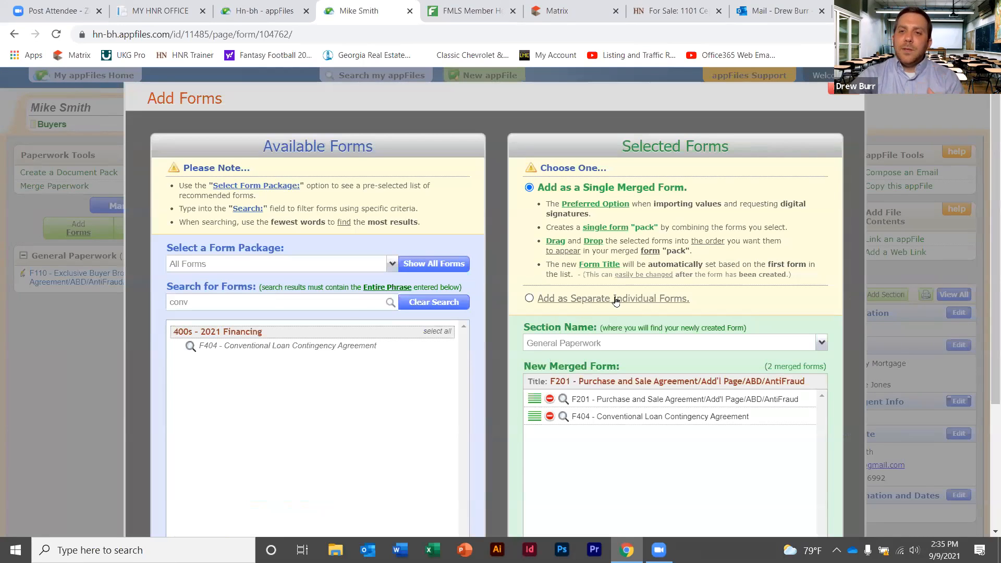
scroll(986, 219, down, 2)
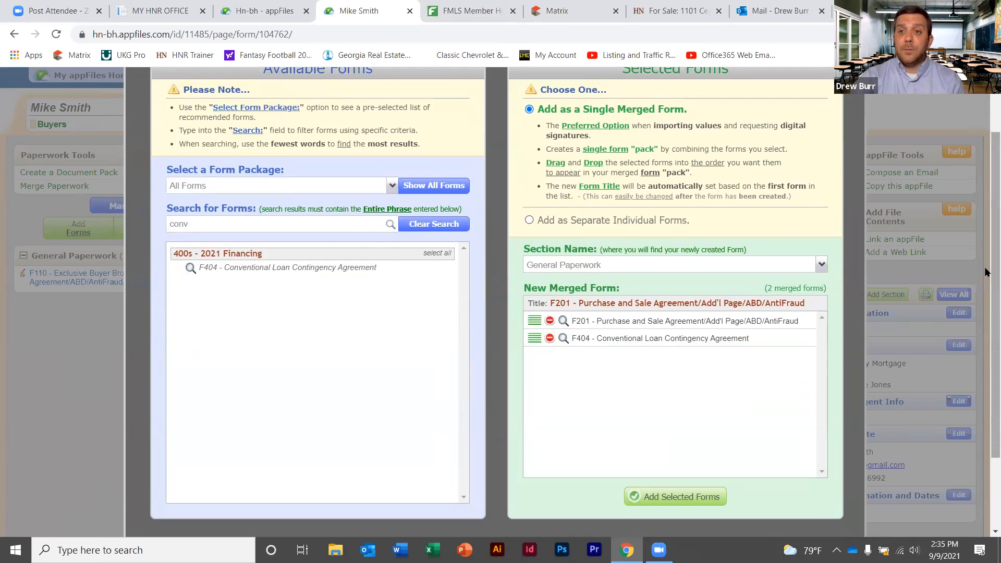
click(660, 498)
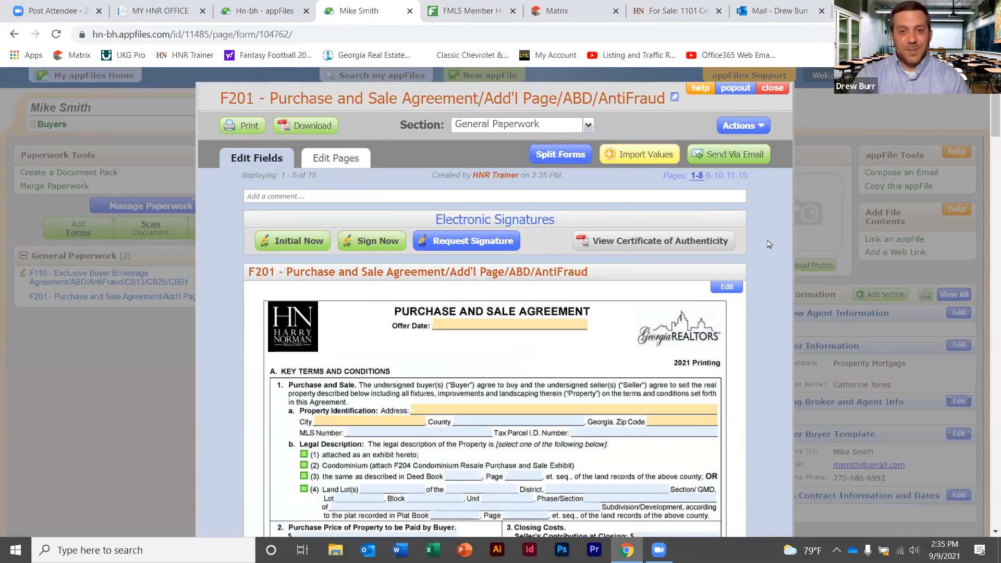
Begin importing values from a form into F201, then cancel the import and close F201
click(640, 155)
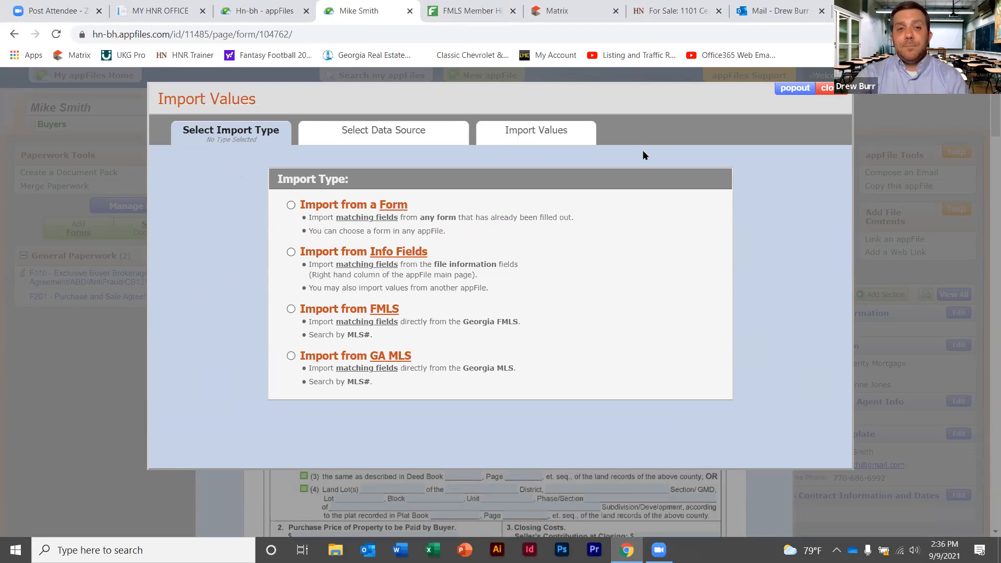
click(289, 206)
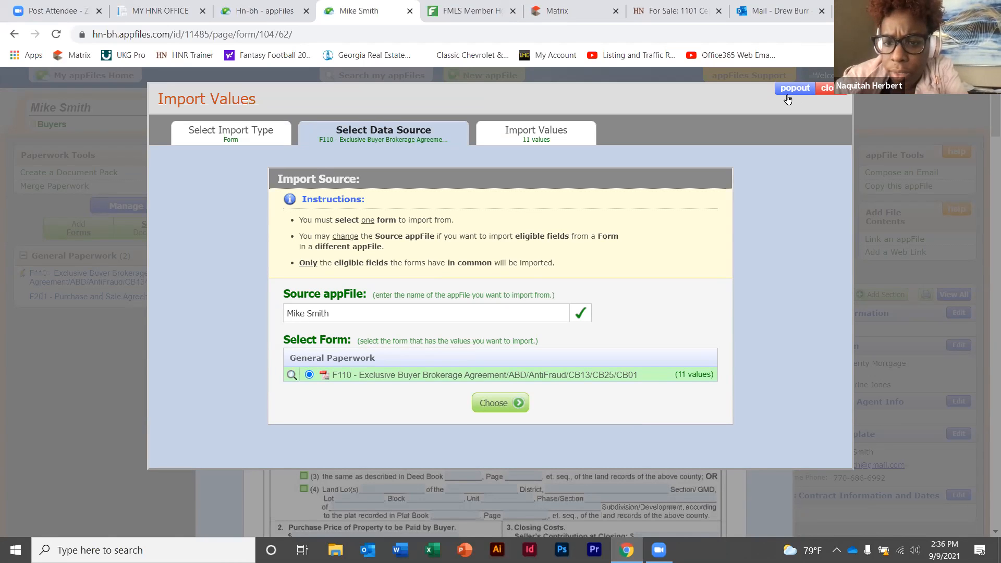
click(823, 89)
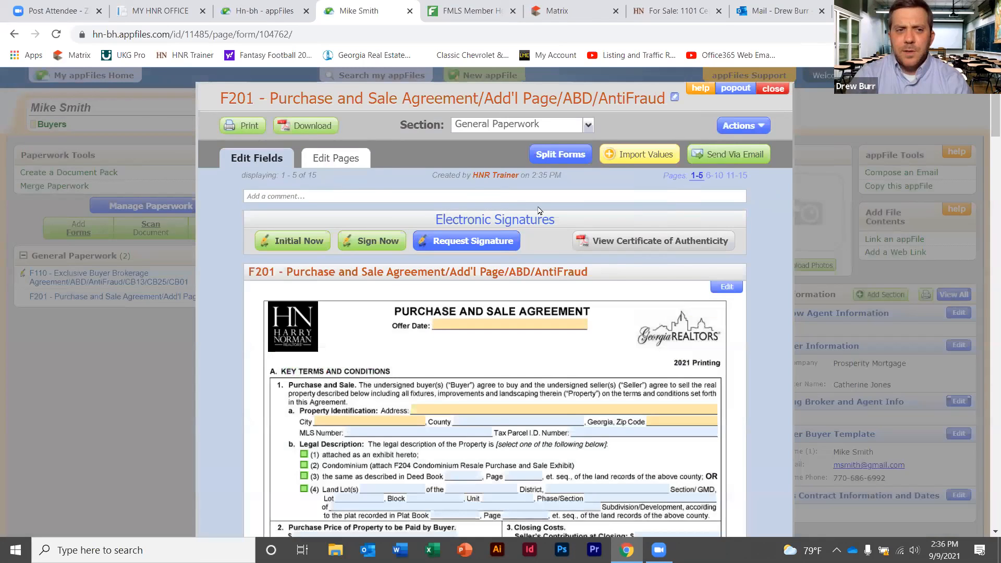
click(772, 89)
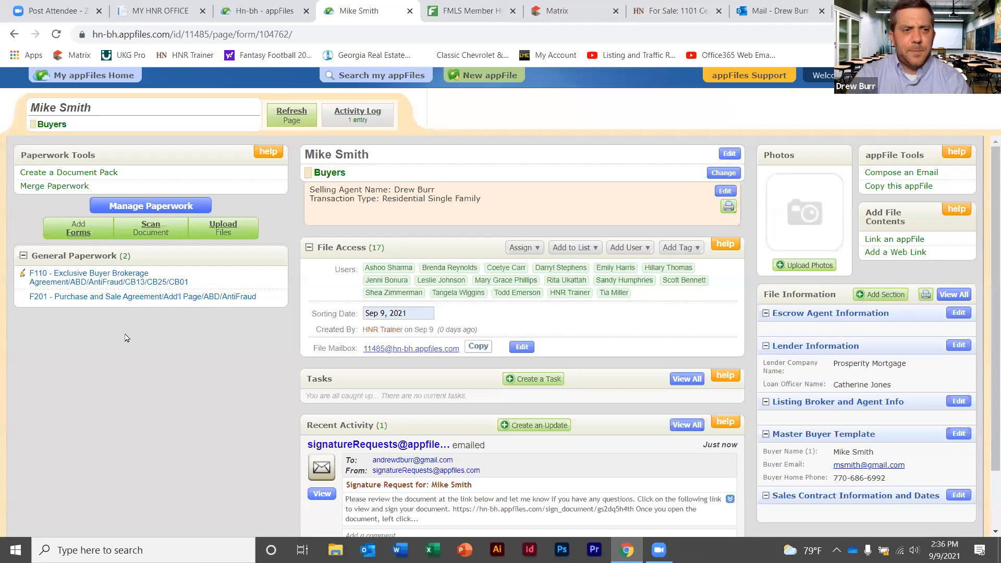
Search 'purch' and 'conv' in Add Forms to queue F201 and F404 as a merged pack
click(79, 234)
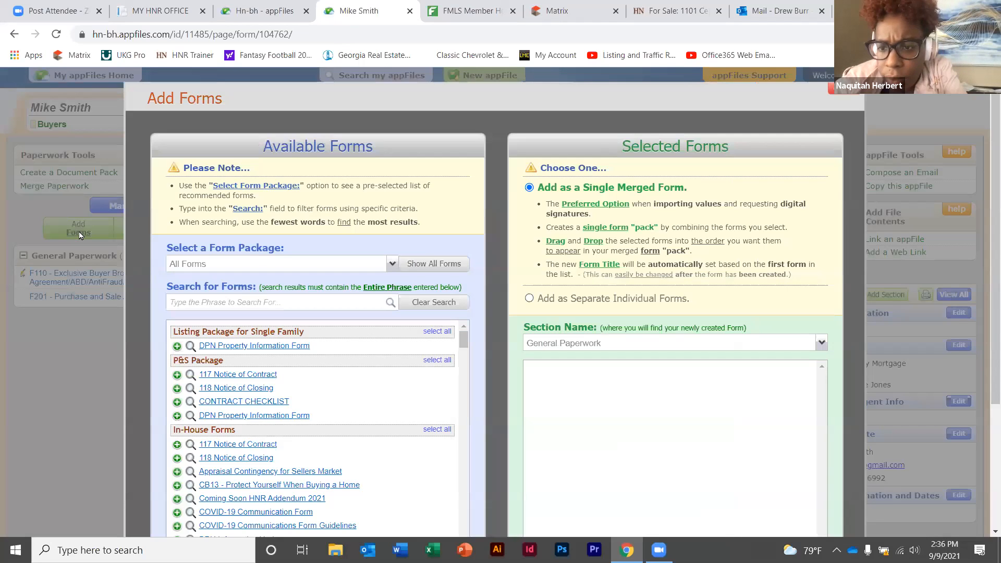
click(253, 300)
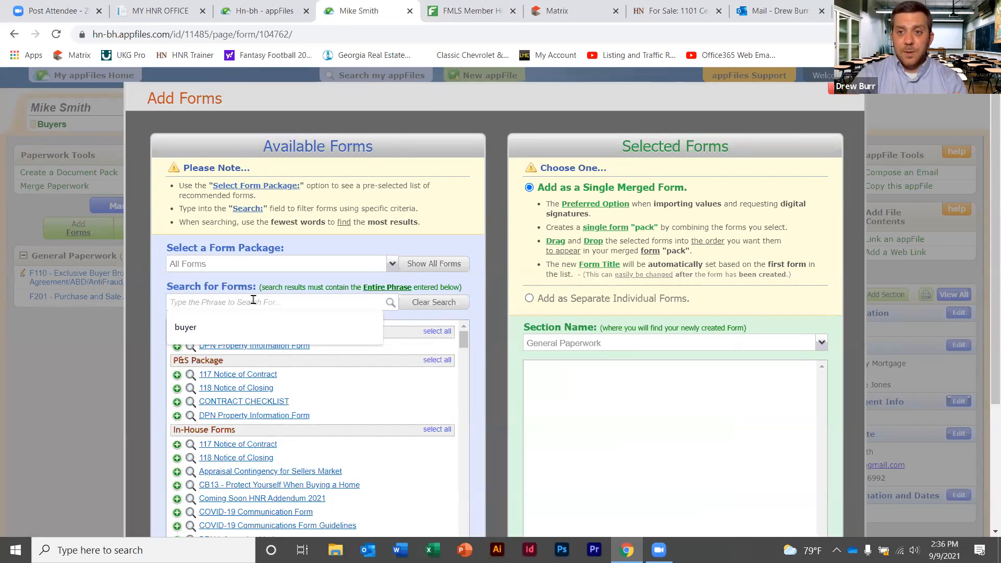
click(499, 361)
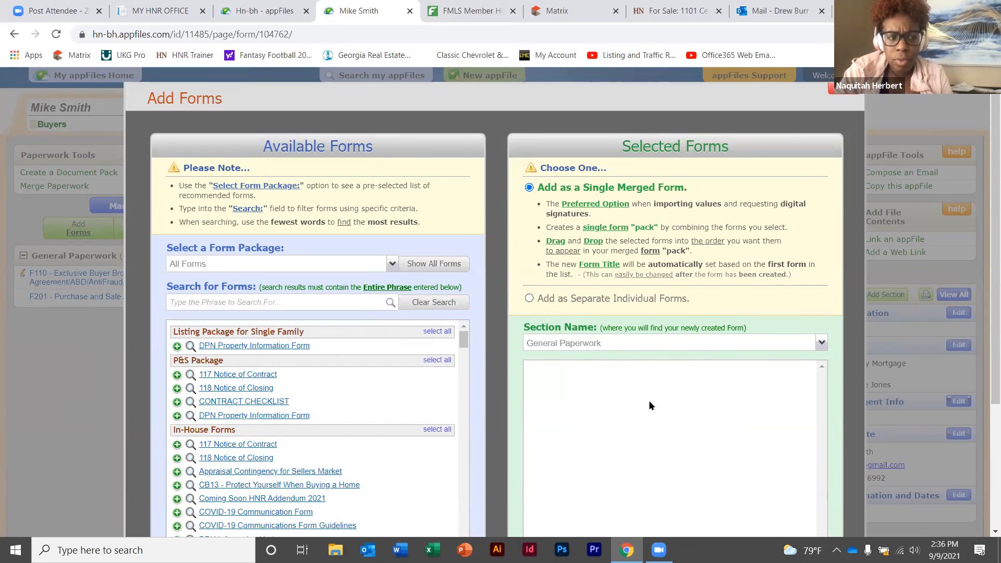
click(280, 301)
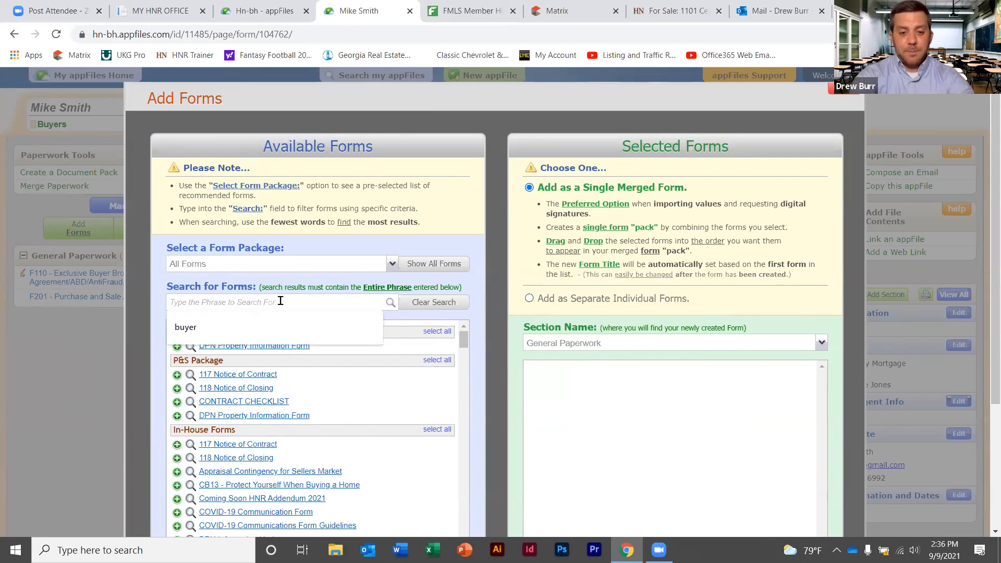
text(purcha)
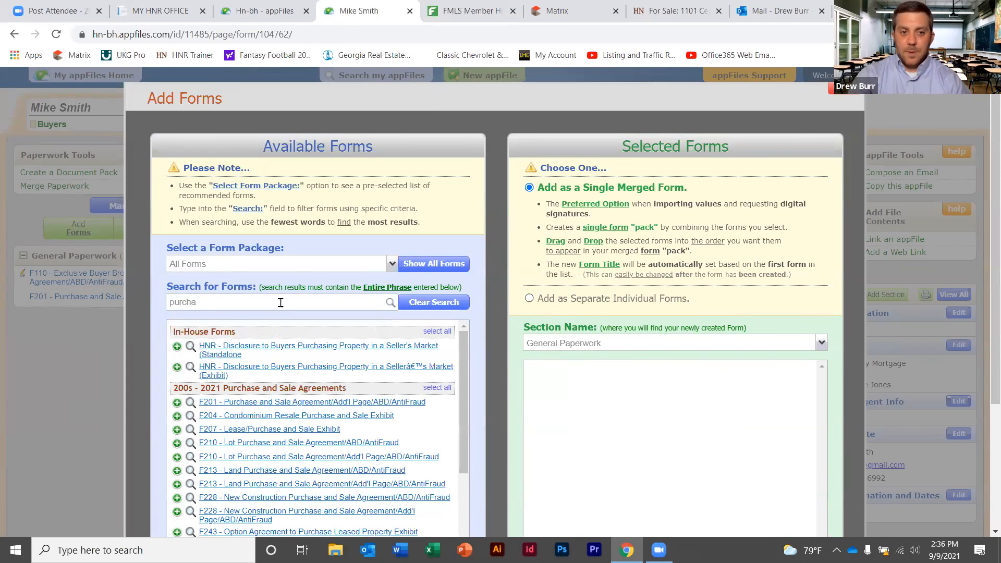
click(284, 403)
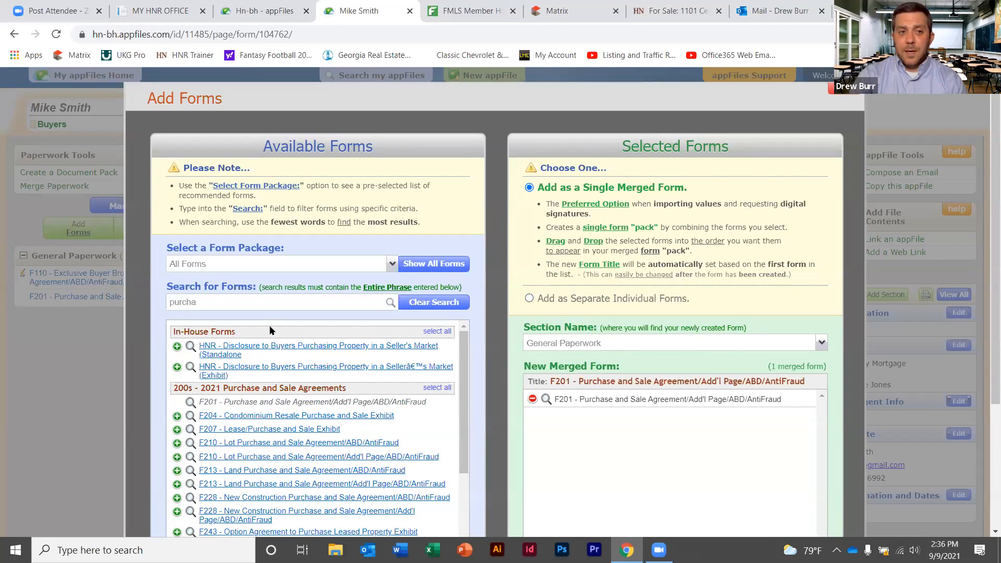
double_click(175, 304)
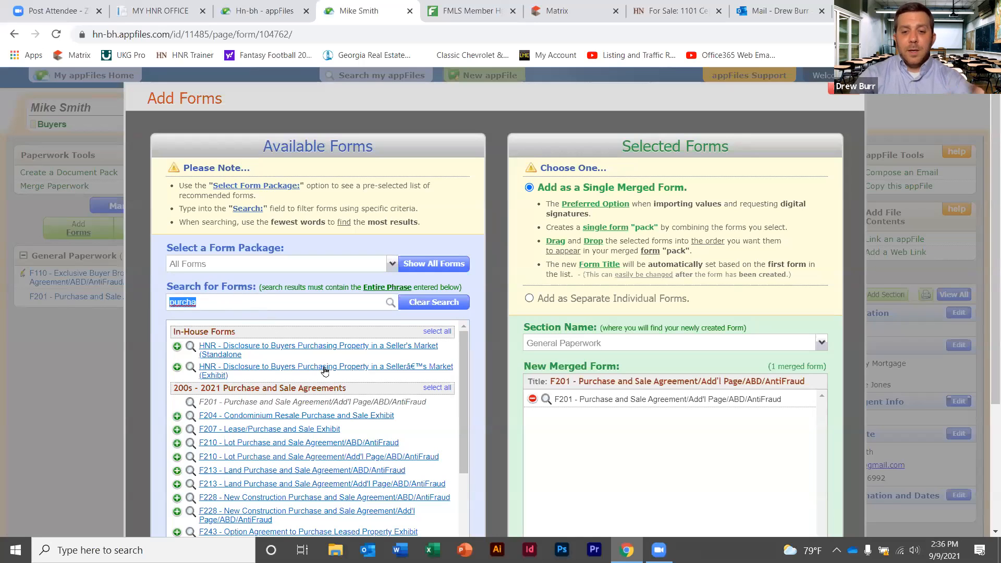
key(BackSpace)
text(c)
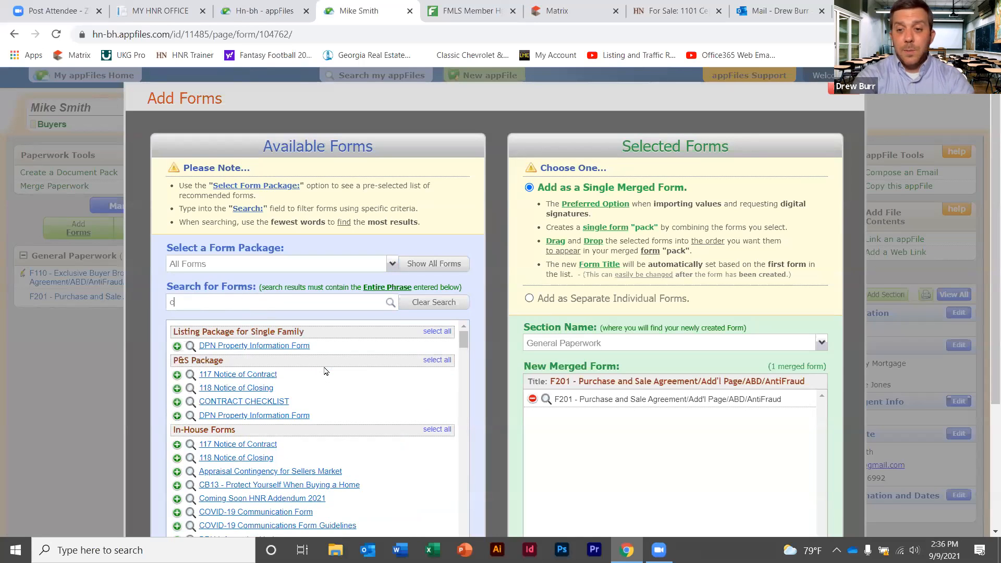
text(onv)
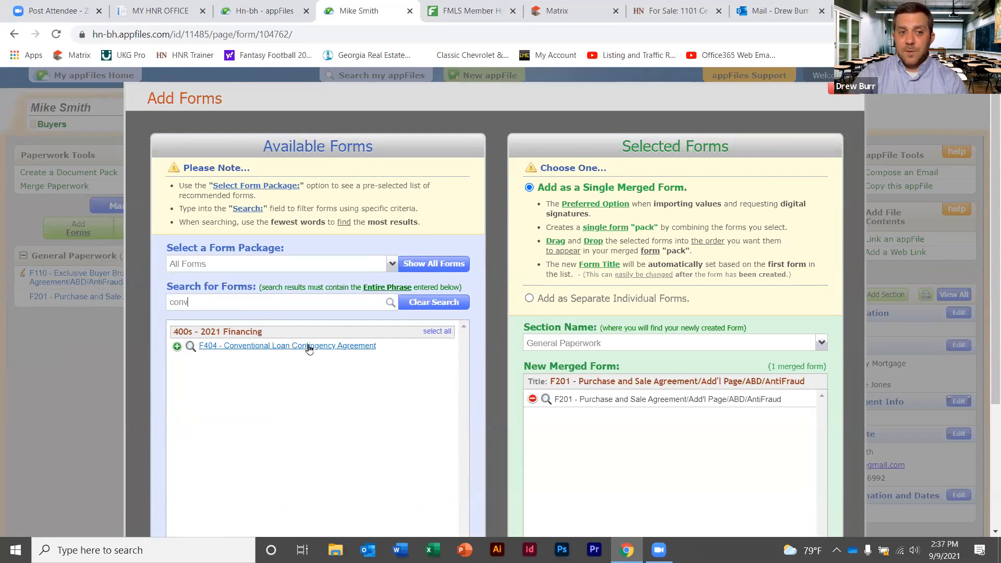
click(309, 347)
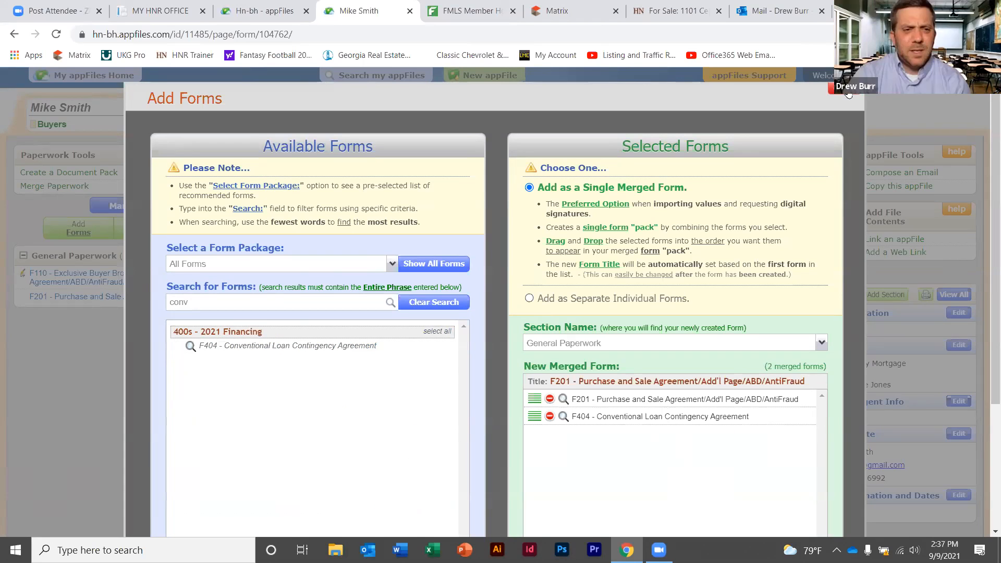
Dismiss the Add Forms dialog and open F201 Purchase and Sale Agreement from General Paperwork
click(120, 294)
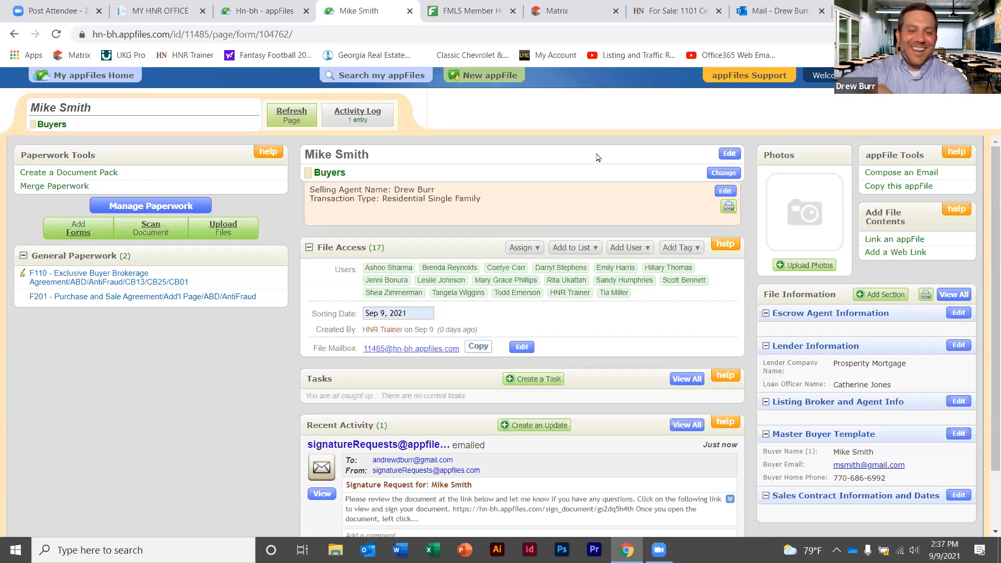
click(116, 298)
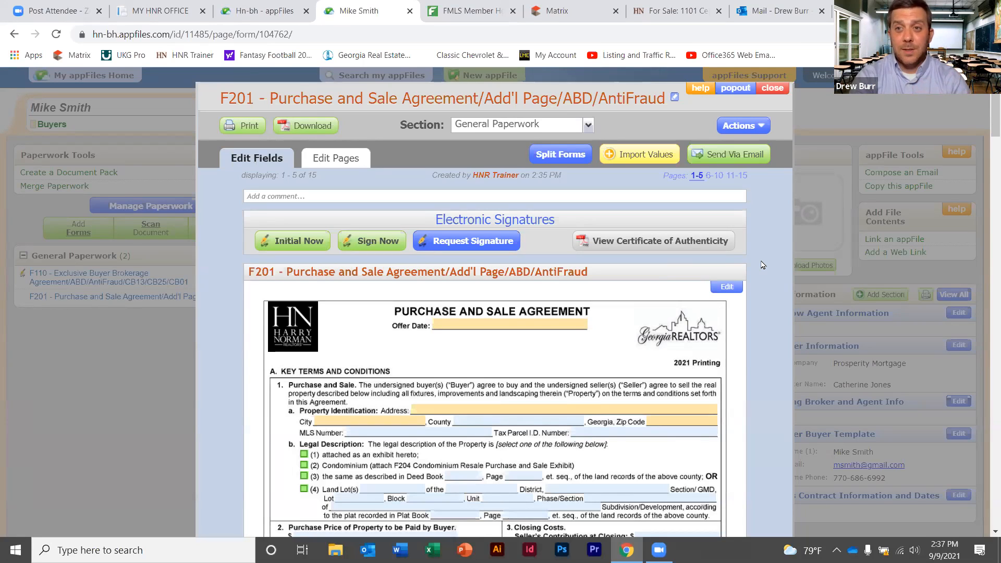
Import the 11 selling broker and agent values from the F110 agreement into F201
click(642, 155)
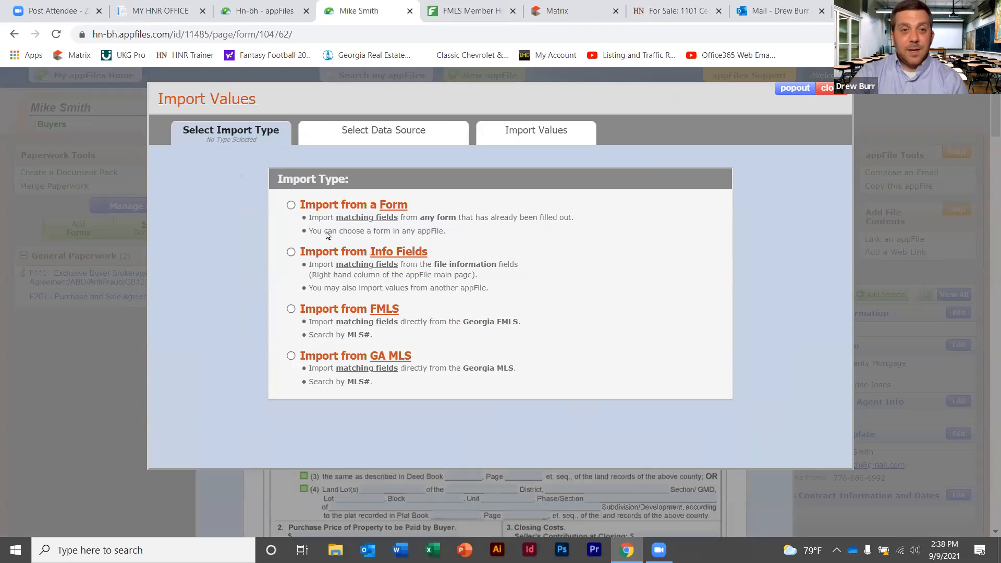
click(291, 205)
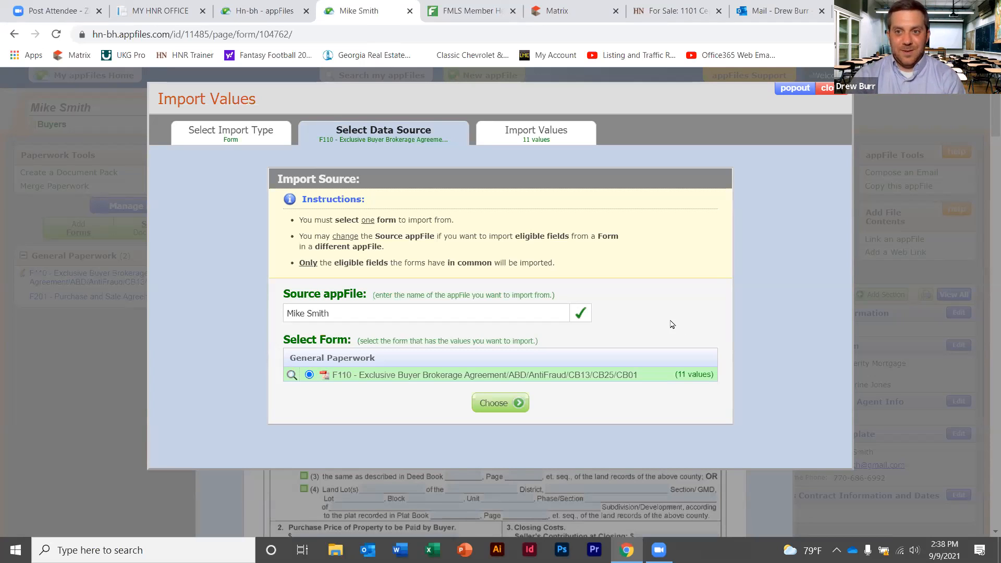
click(507, 410)
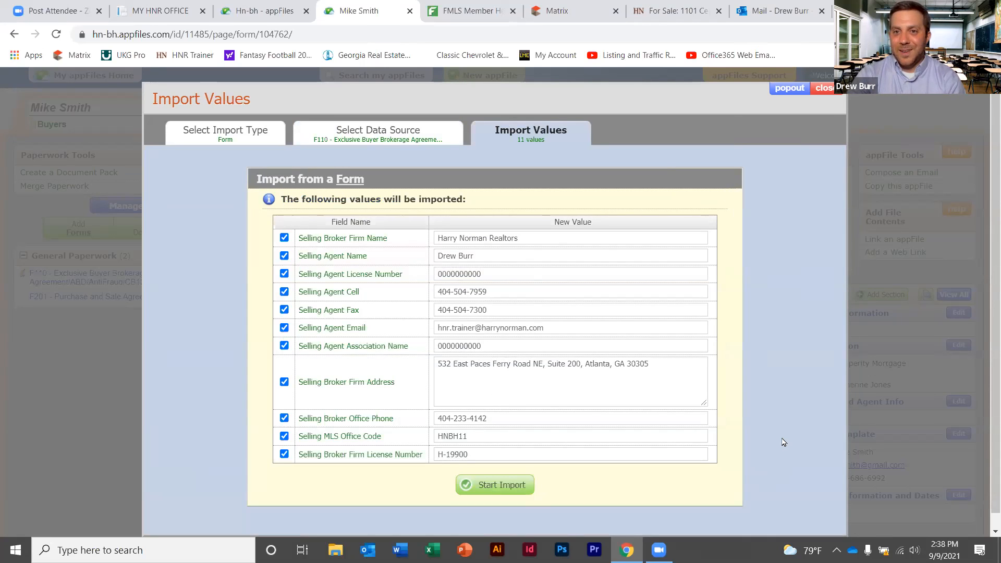
double_click(477, 435)
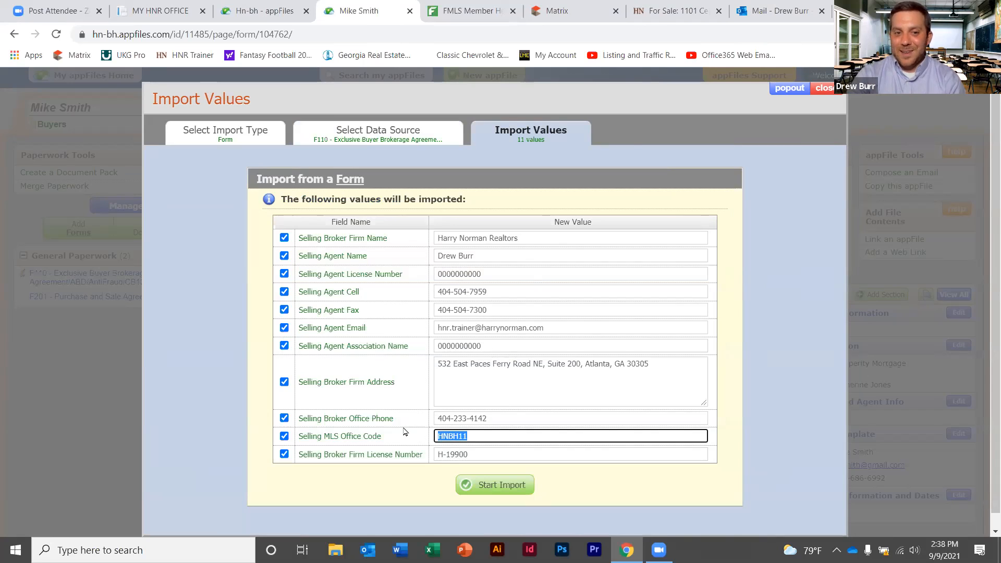
triple_click(480, 453)
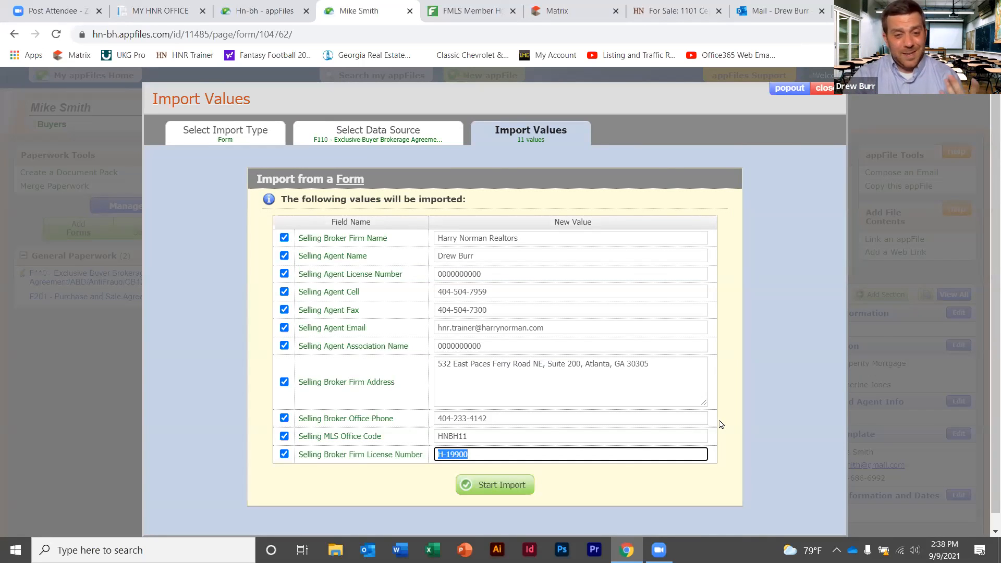
click(495, 487)
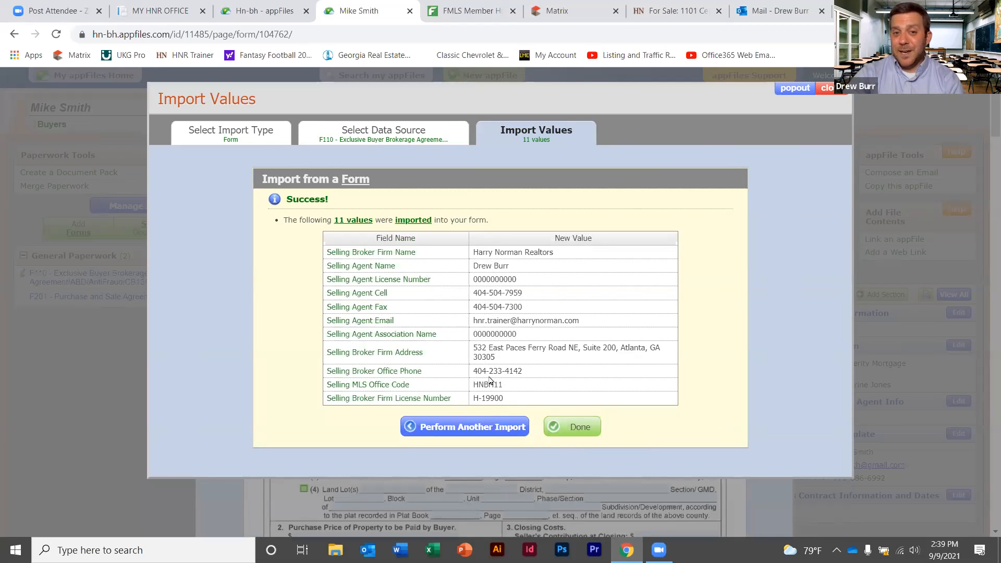
click(572, 426)
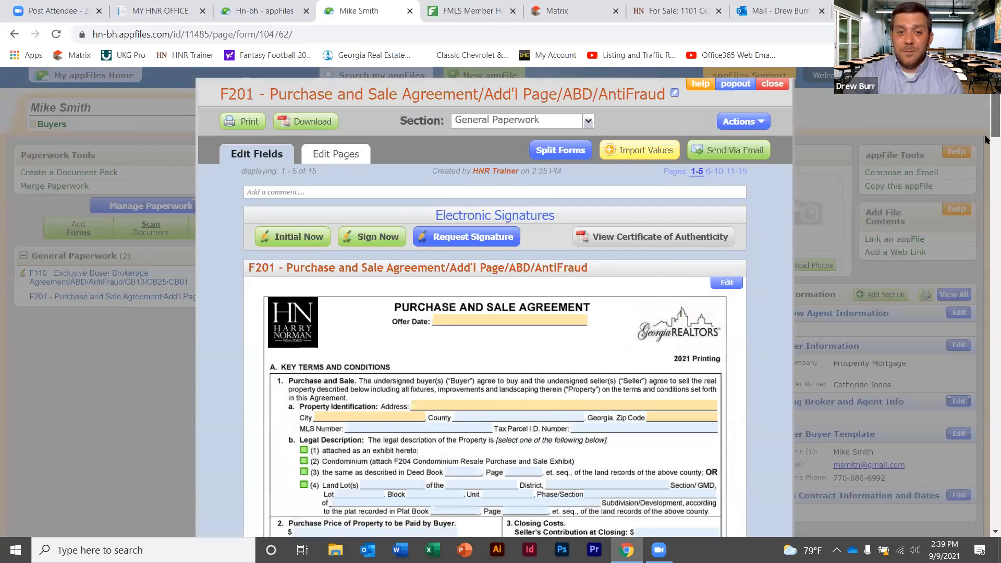
scroll(489, 363, down, 8)
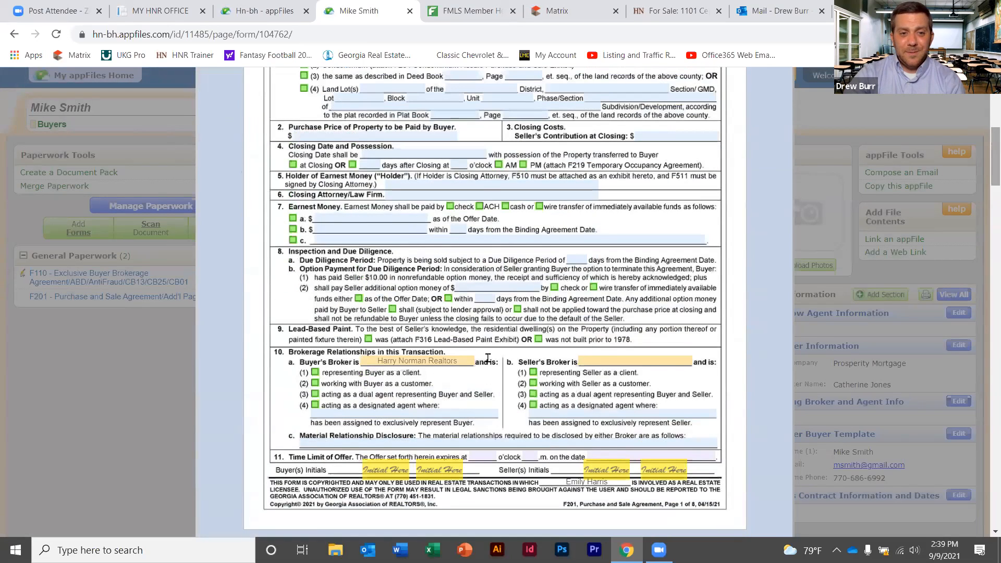
drag(466, 360, 388, 361)
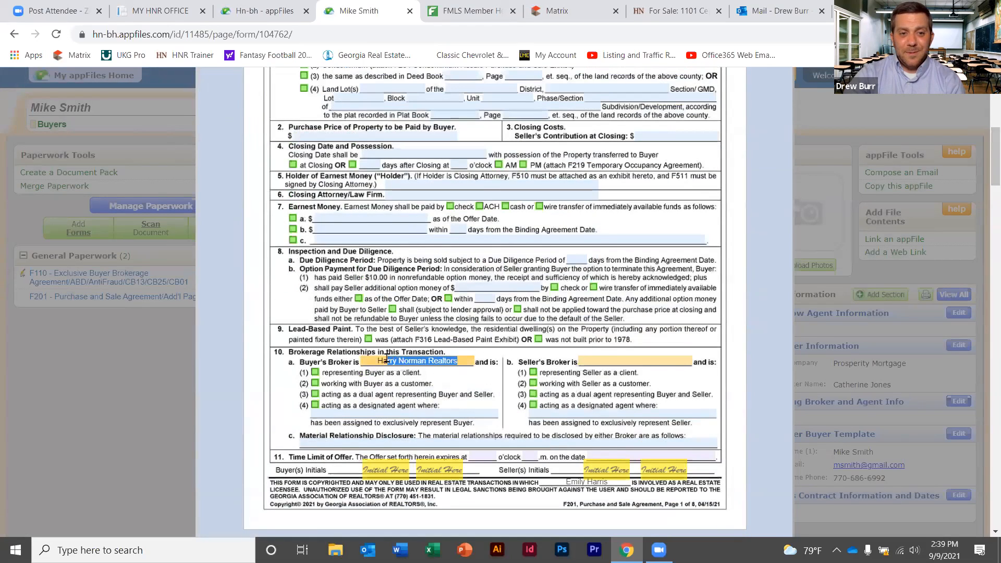
click(456, 363)
drag(465, 359, 373, 358)
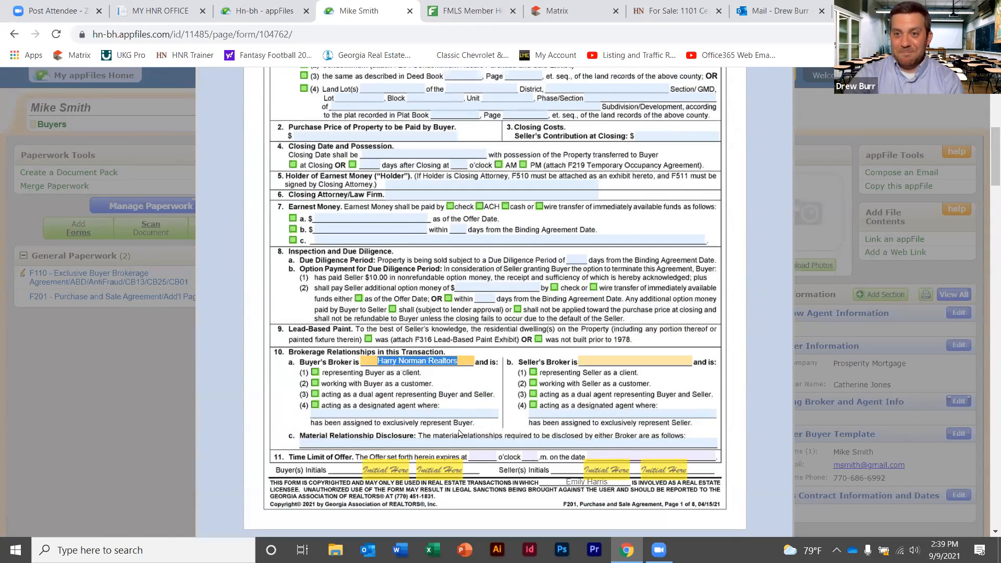
drag(988, 163, 984, 83)
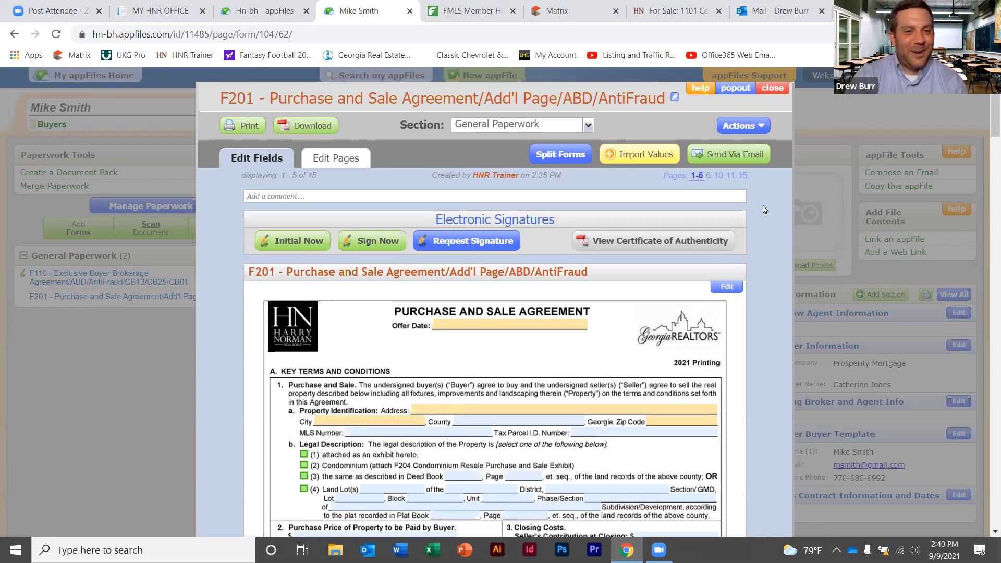
Import buyer name, home phone, e-mail and selling agent from the file's info fields into F201
click(652, 156)
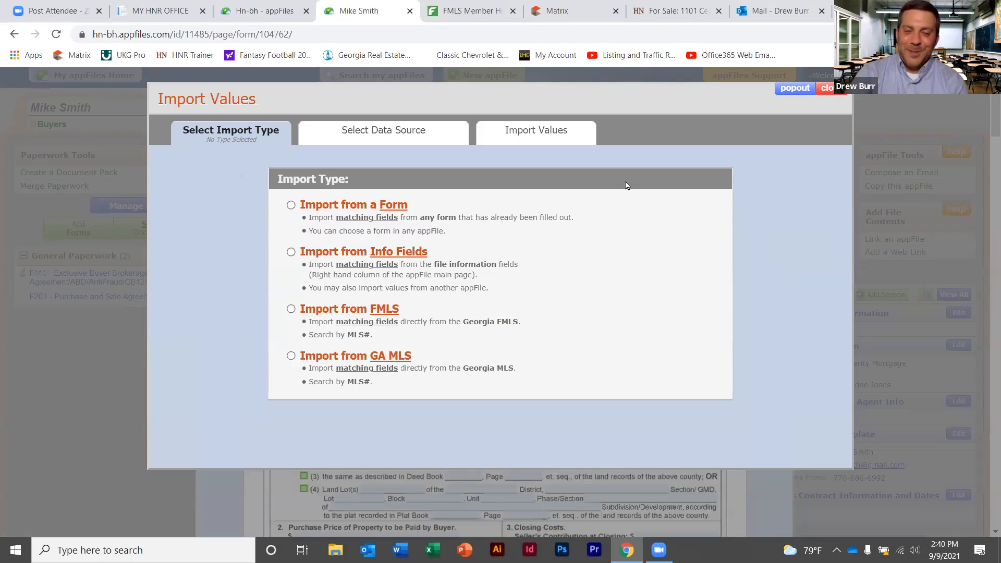
click(290, 253)
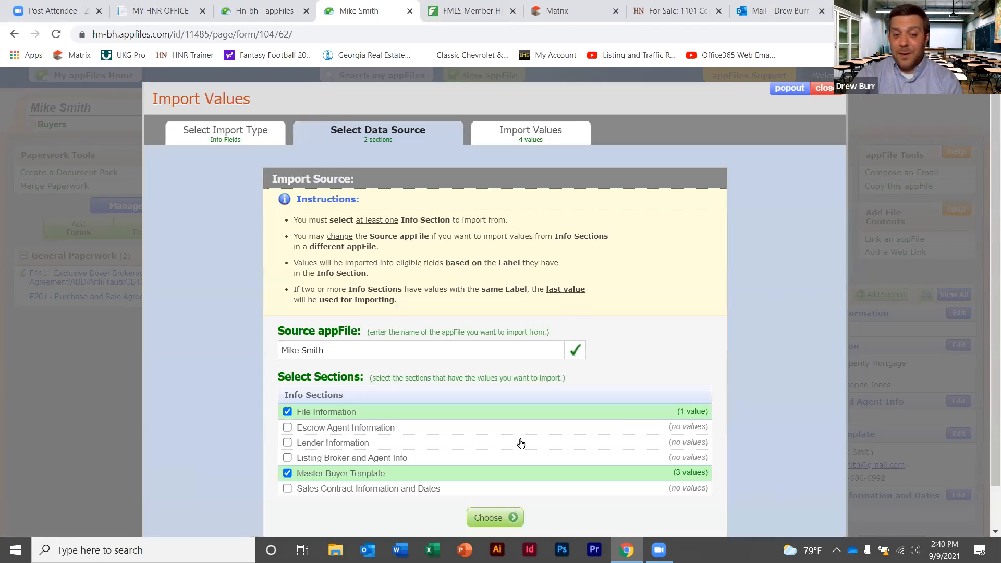
scroll(469, 443, down, 1)
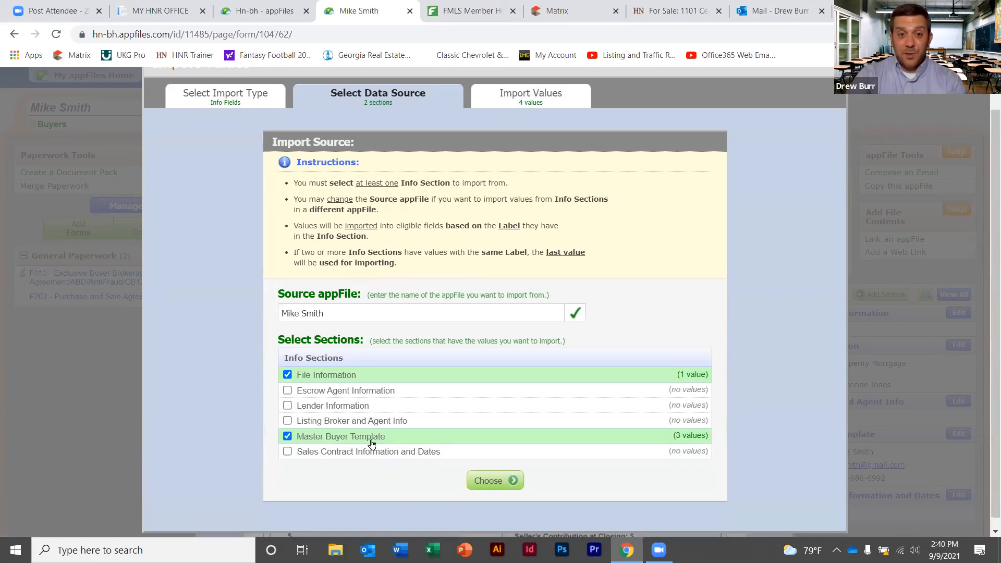
click(489, 481)
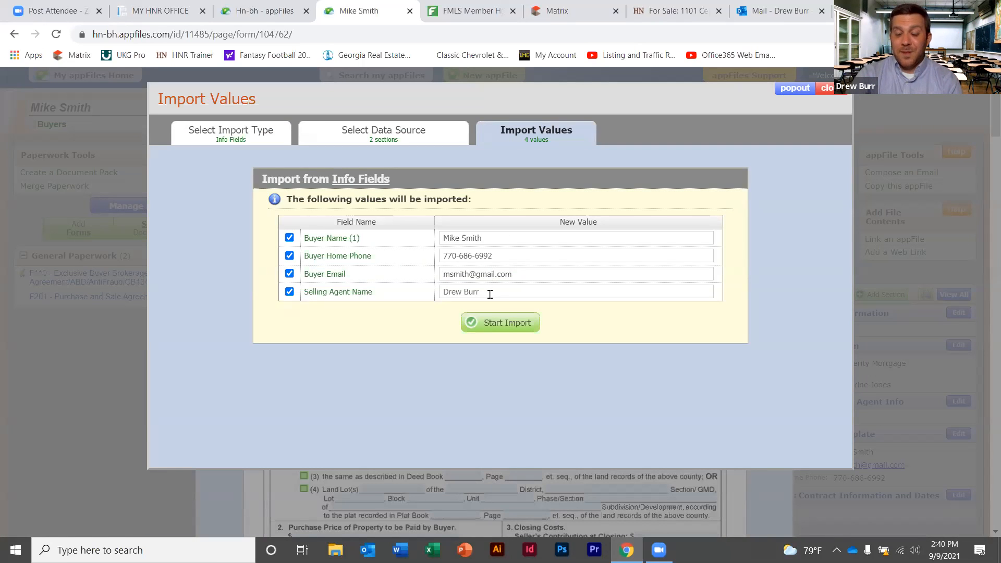
click(504, 328)
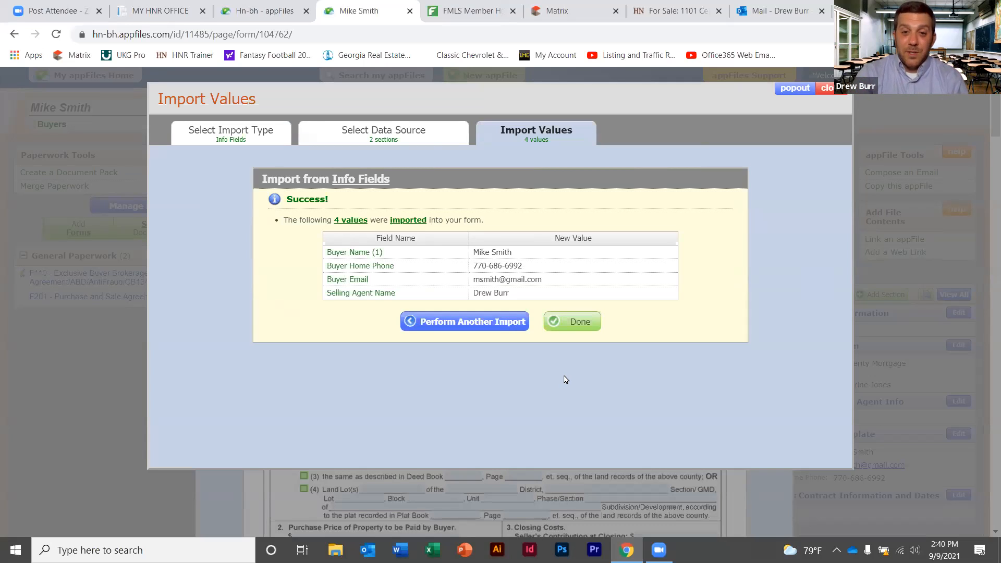
click(577, 323)
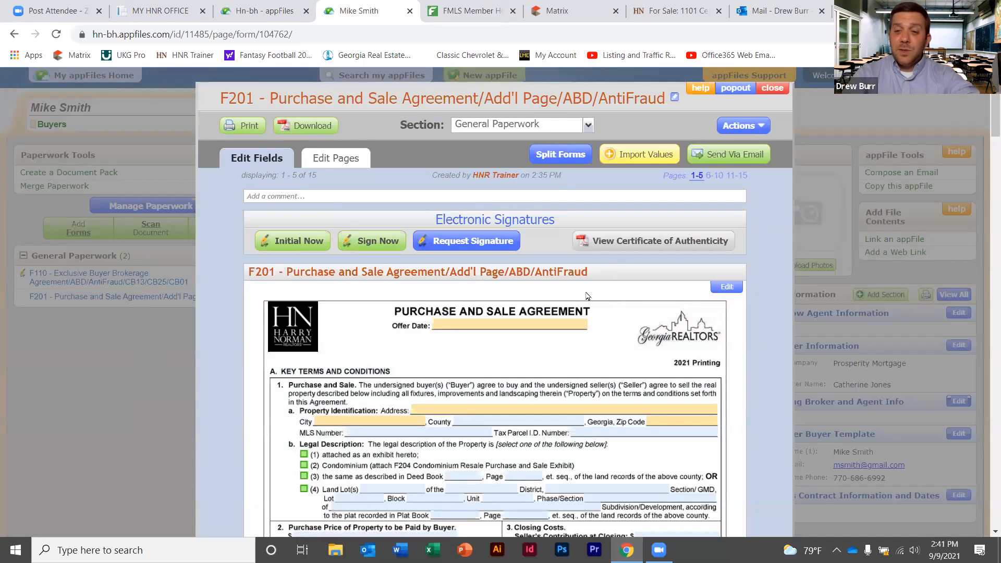
Start an FMLS value import for F201 and paste the listing's MLS number 6928559 into the lookup
click(637, 161)
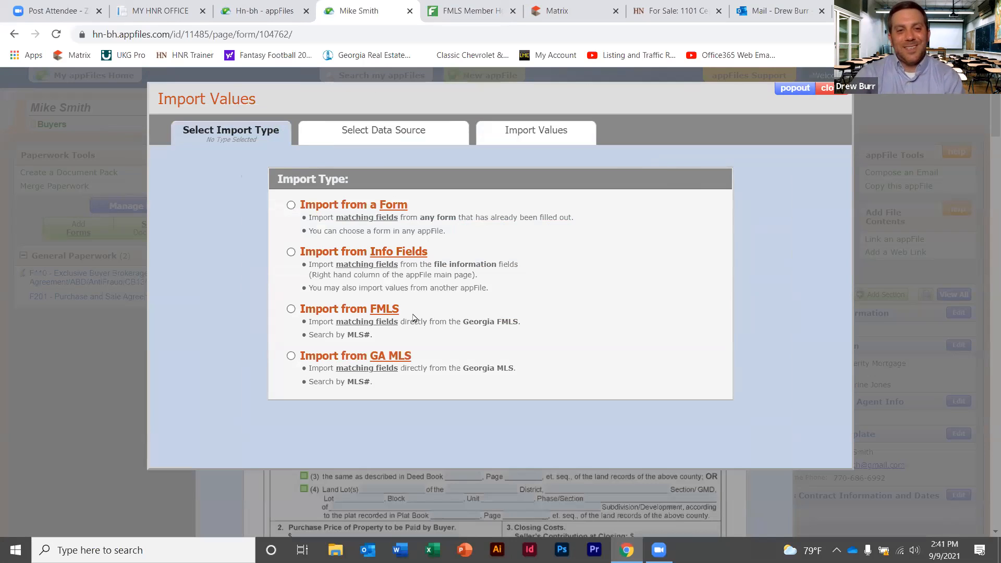
click(291, 310)
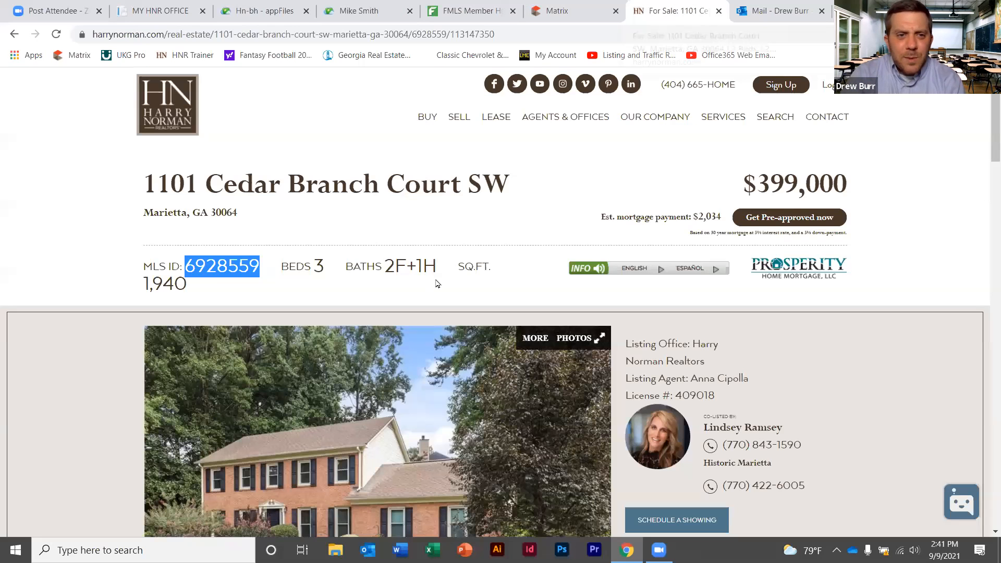
click(679, 9)
right_click(239, 263)
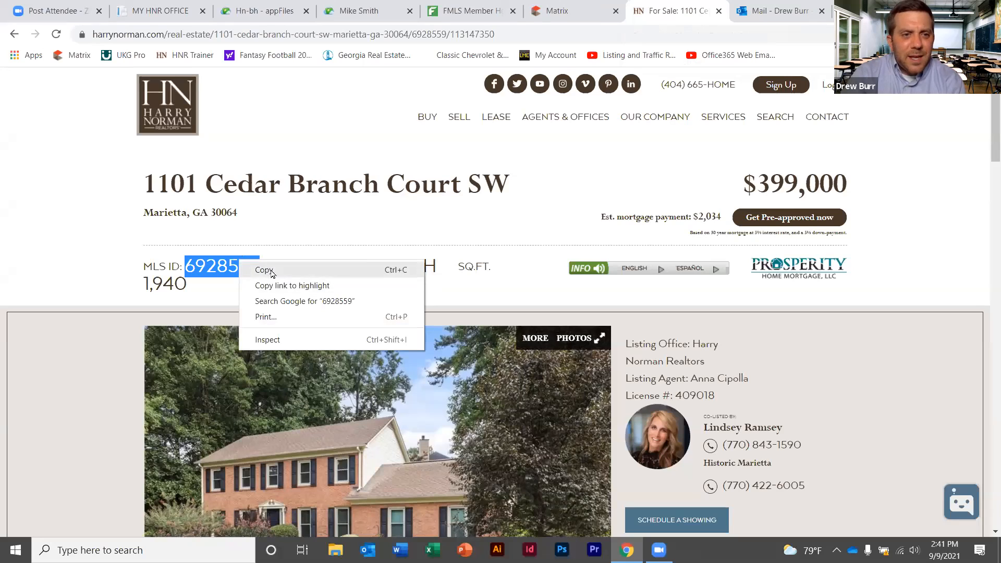
click(264, 269)
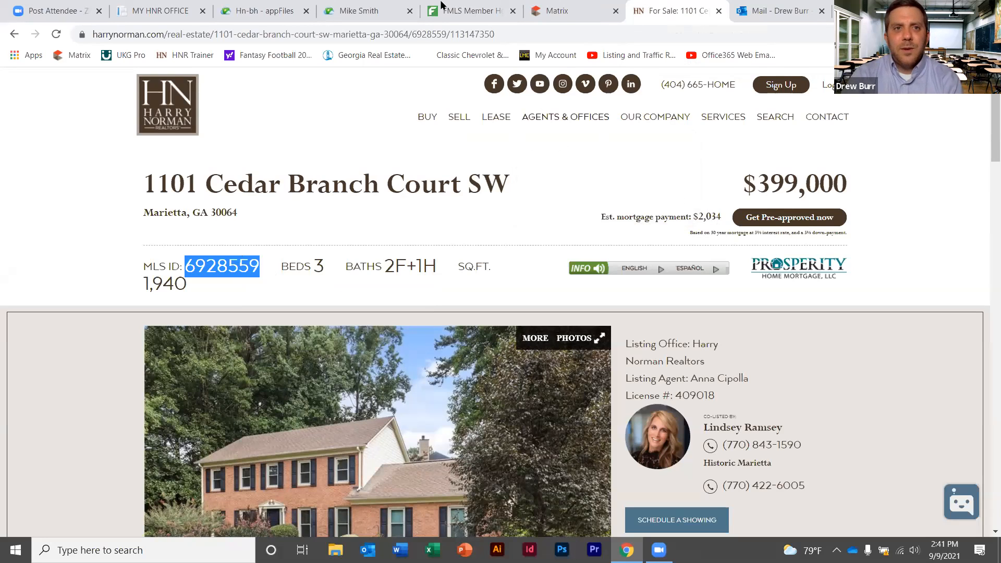
click(379, 5)
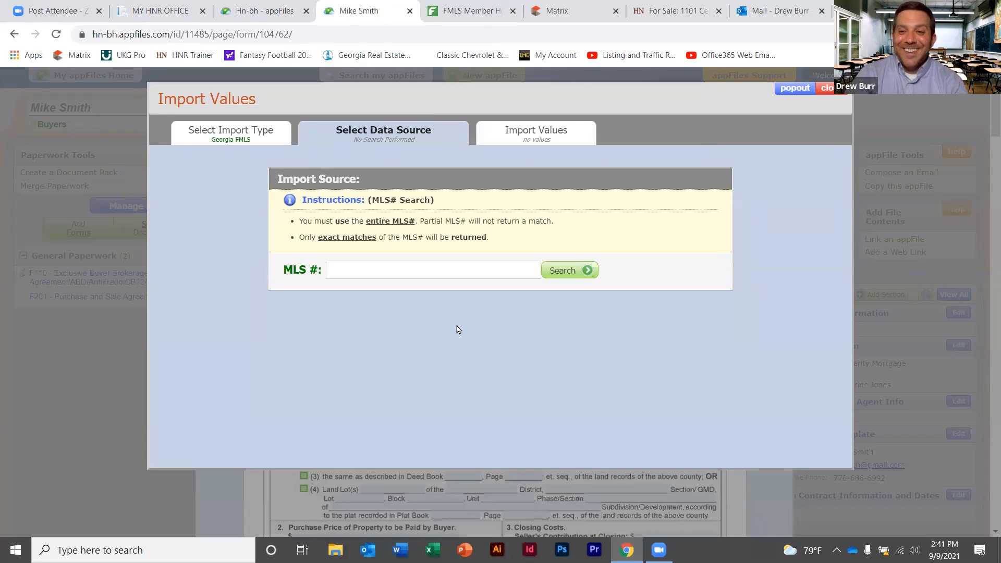
click(407, 271)
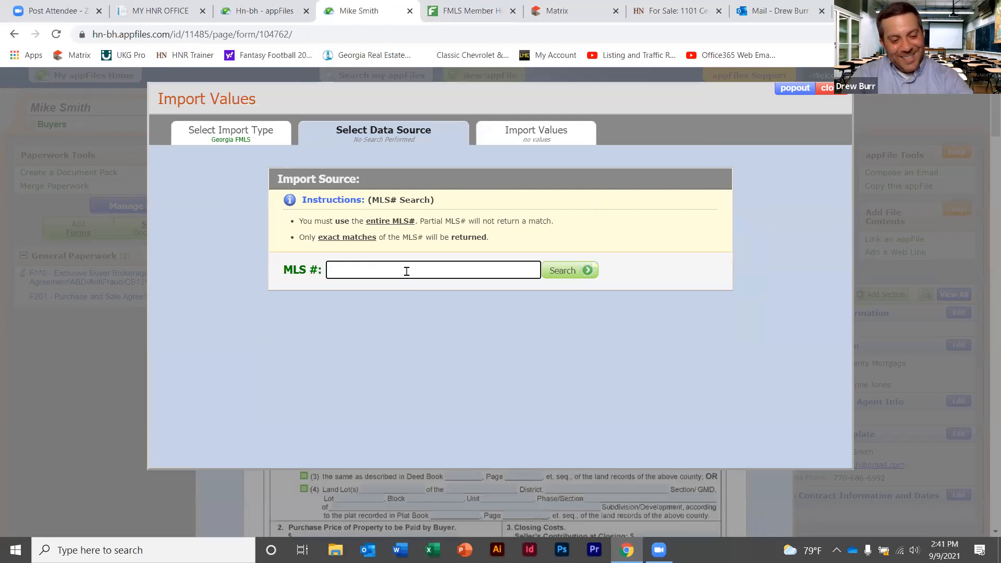
key(ctrl+v)
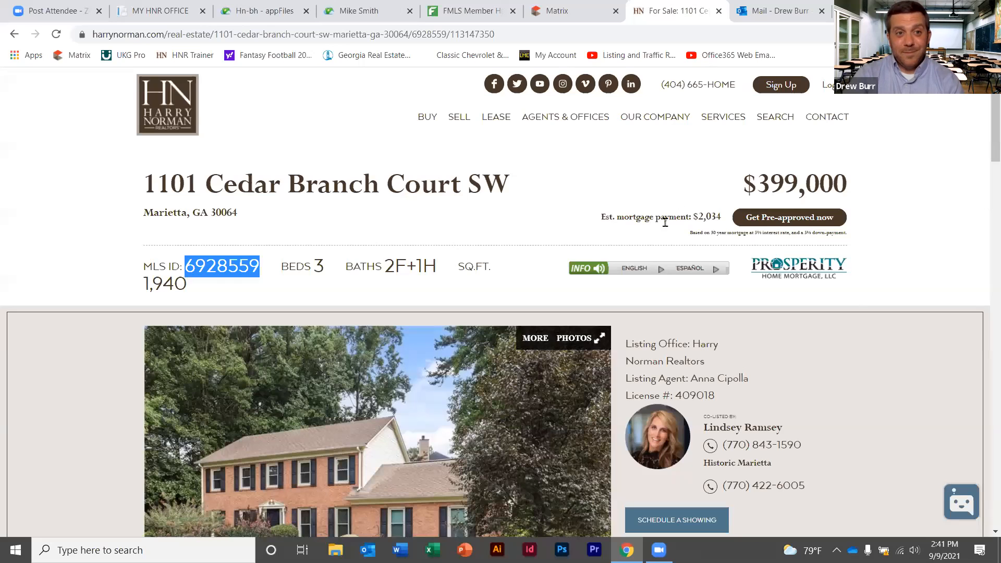
click(677, 11)
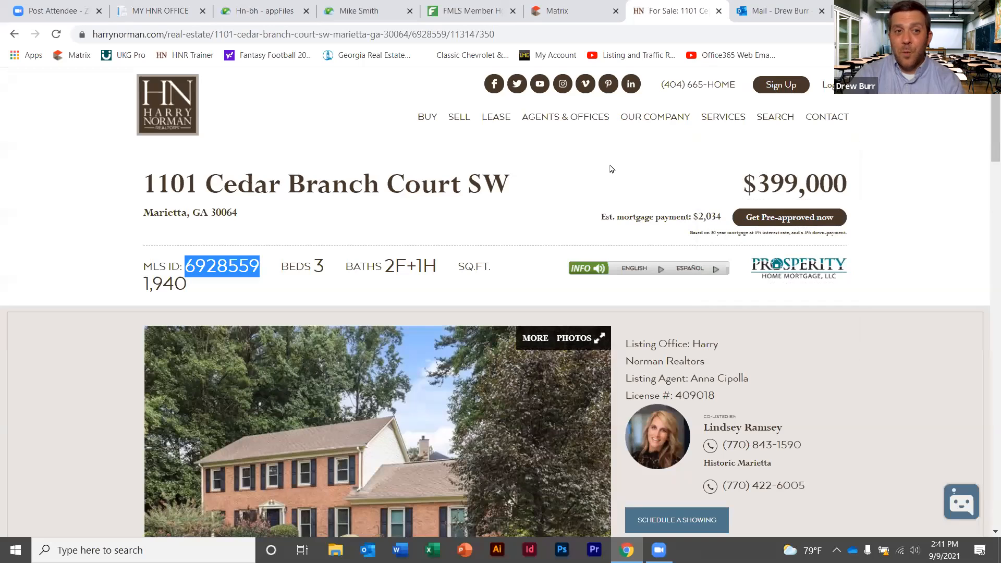
click(388, 8)
click(588, 274)
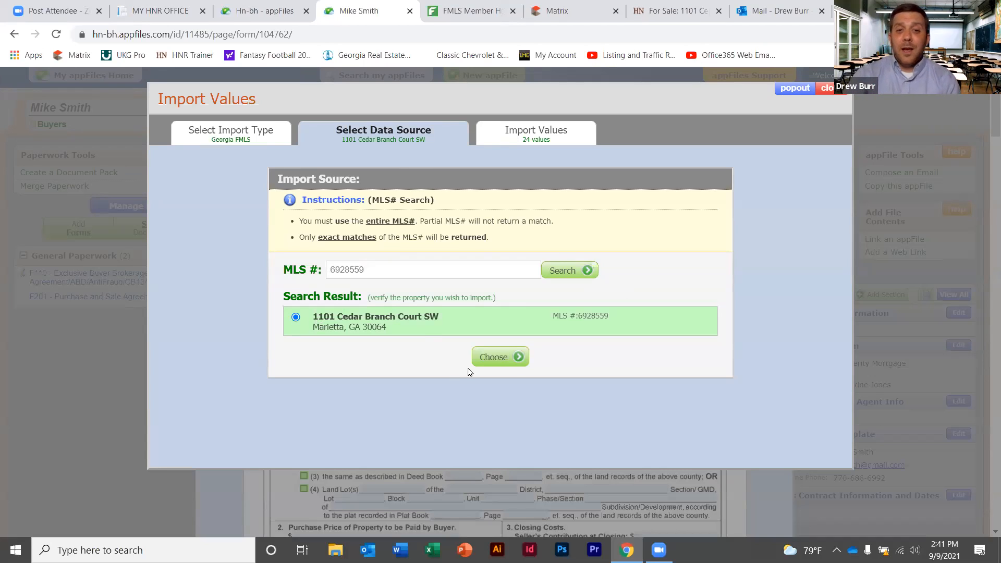
click(498, 358)
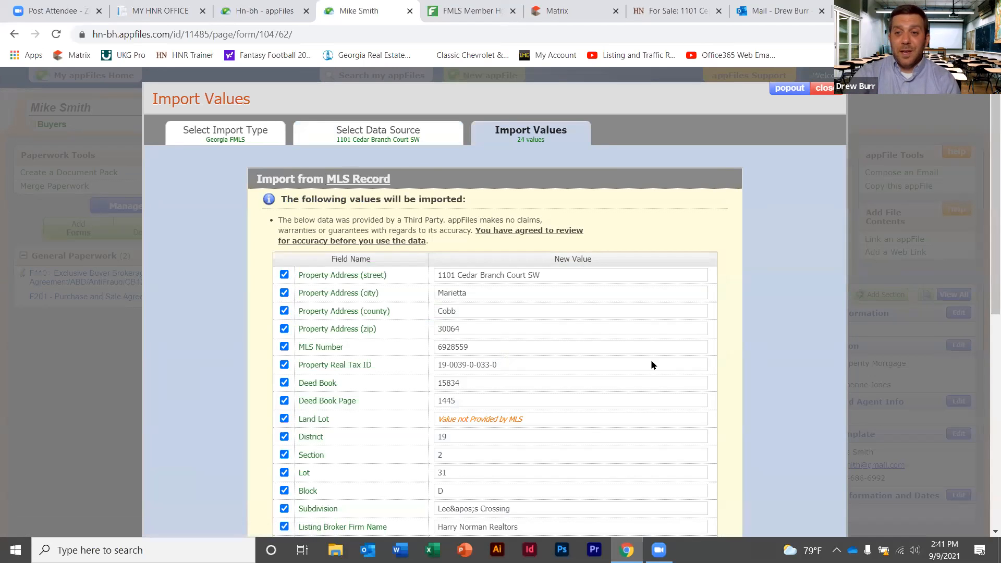
drag(986, 183, 987, 230)
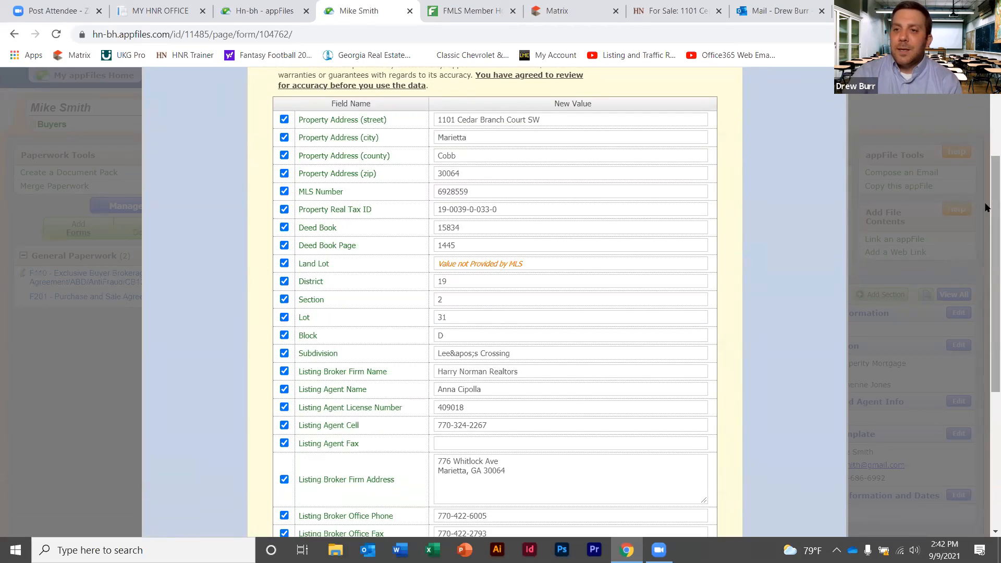
drag(985, 208, 986, 323)
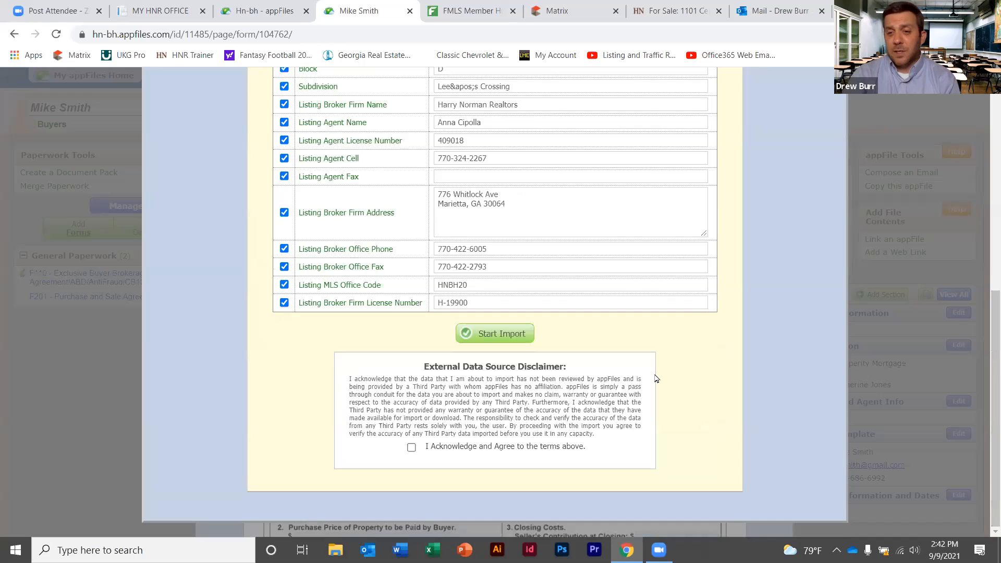
click(410, 448)
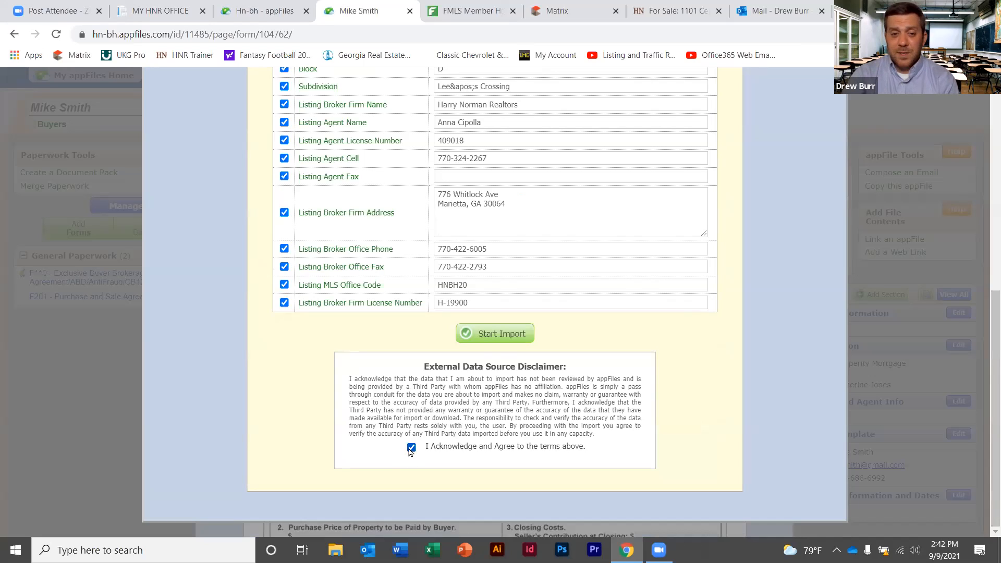
click(510, 338)
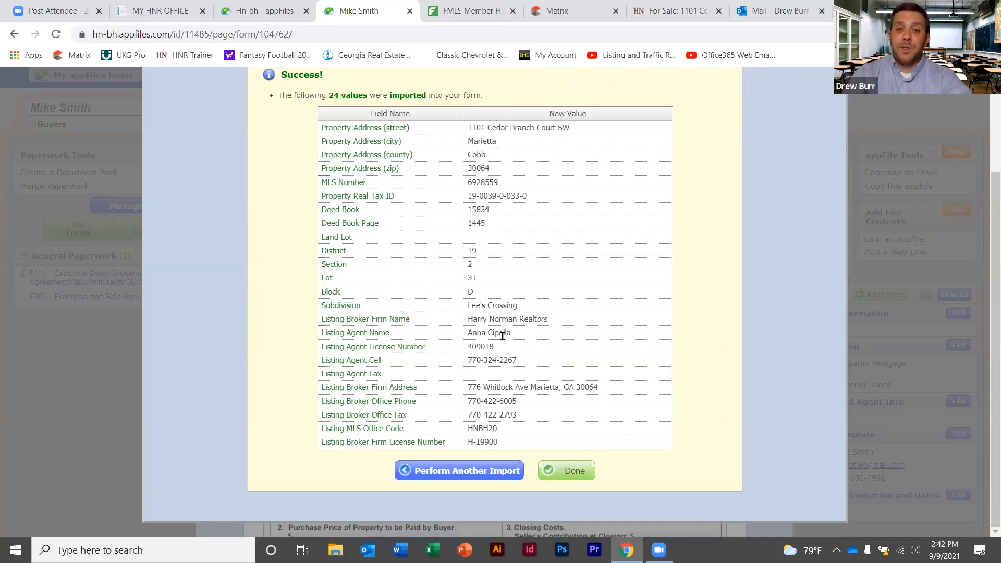
click(571, 471)
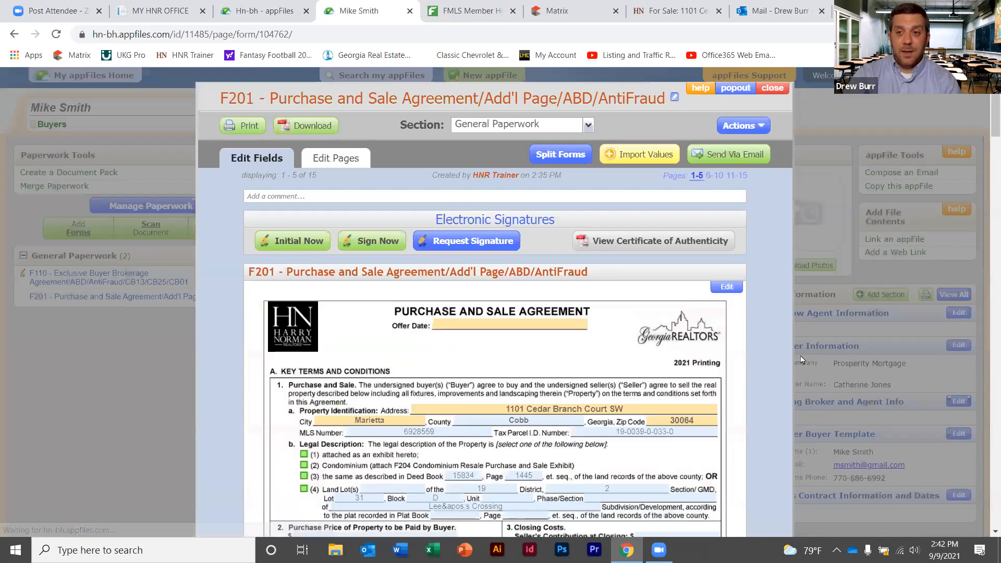
scroll(987, 138, down, 5)
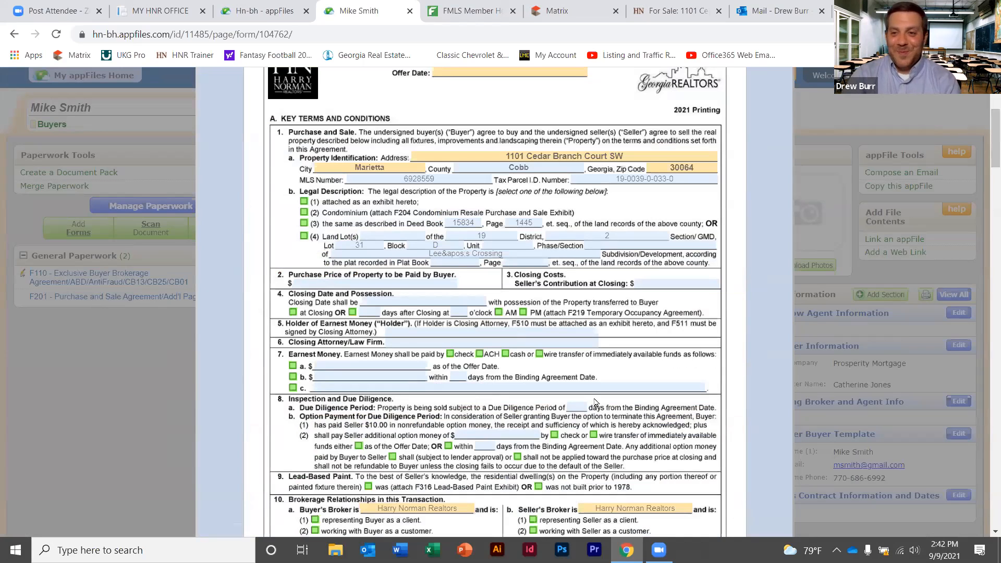
scroll(986, 130, up, 5)
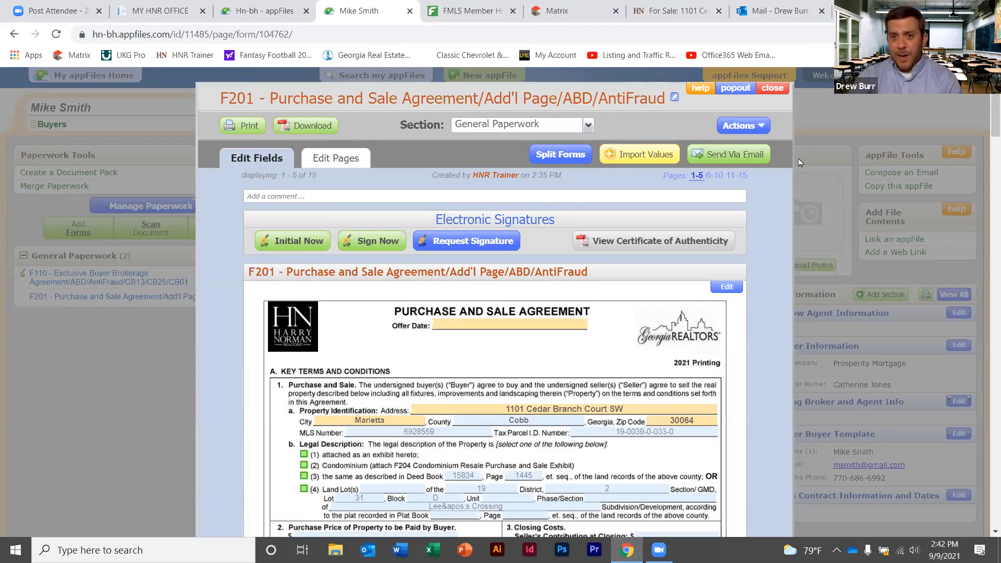
Look over the Send Via Email and Actions menus, then close the F201 form
click(731, 159)
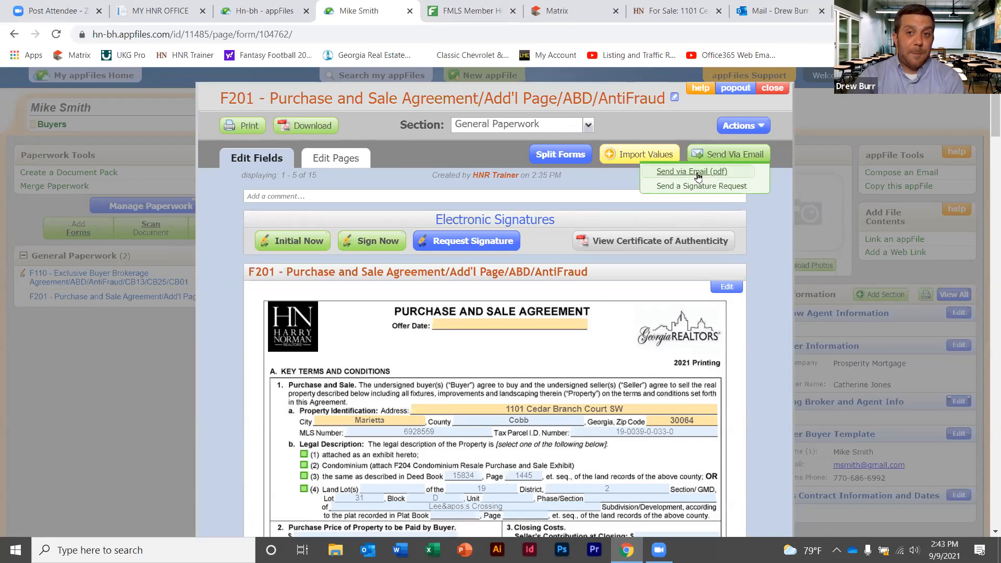
click(761, 130)
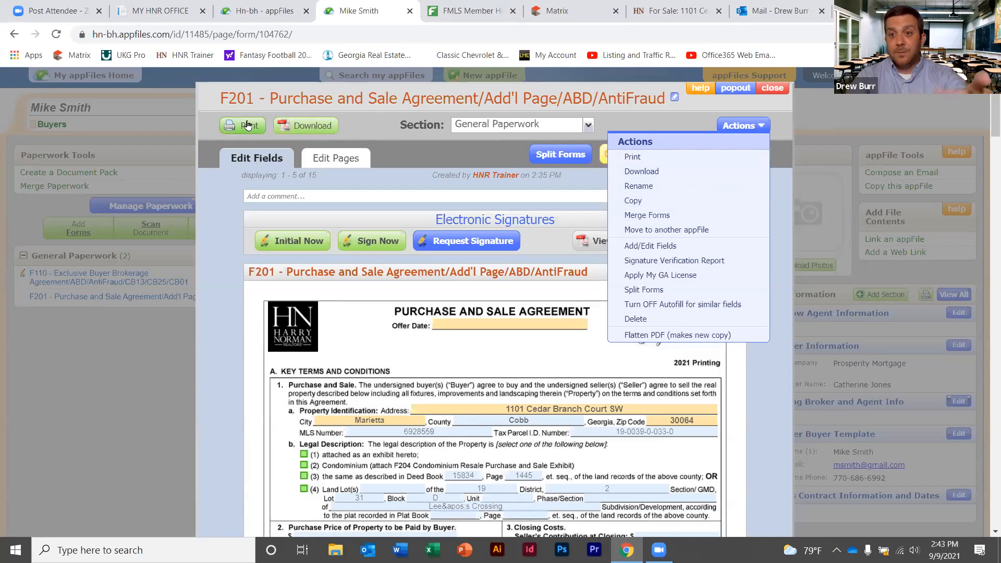
click(787, 133)
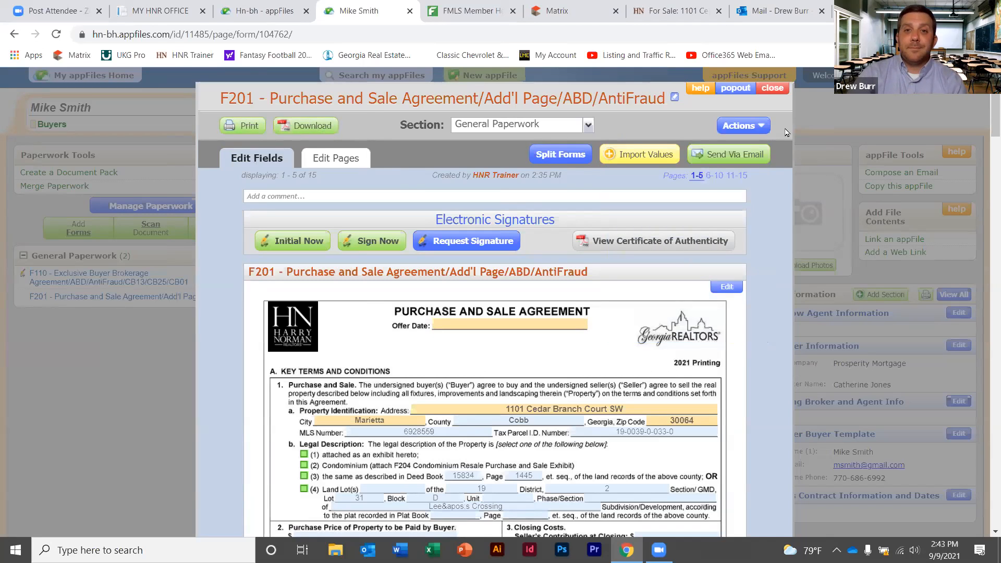
click(781, 90)
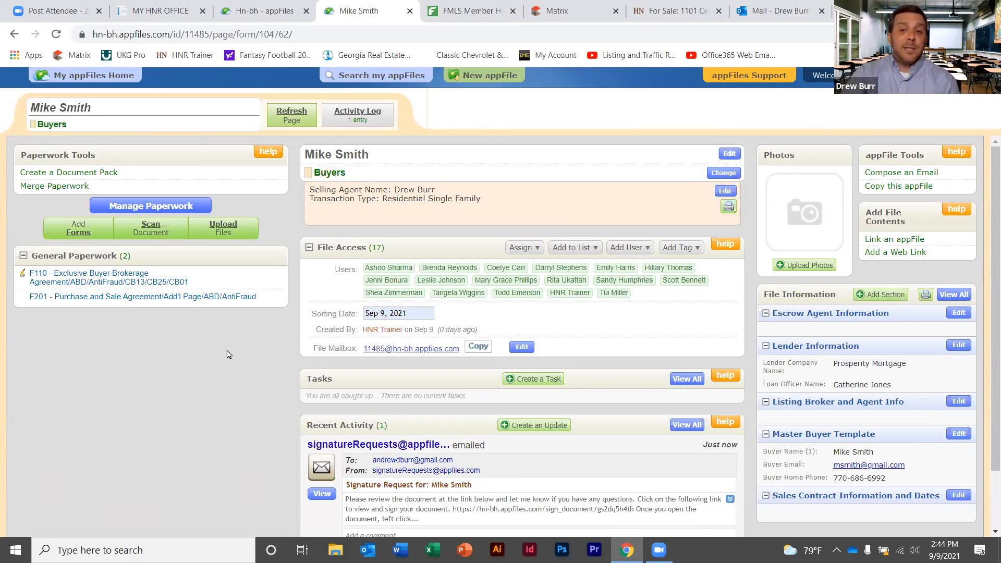
click(565, 11)
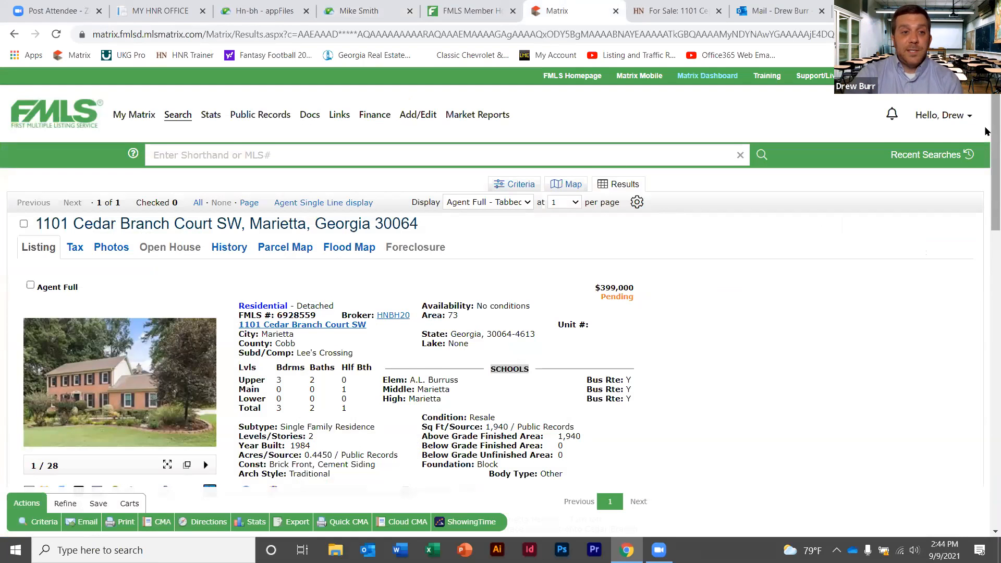
scroll(985, 158, down, 2)
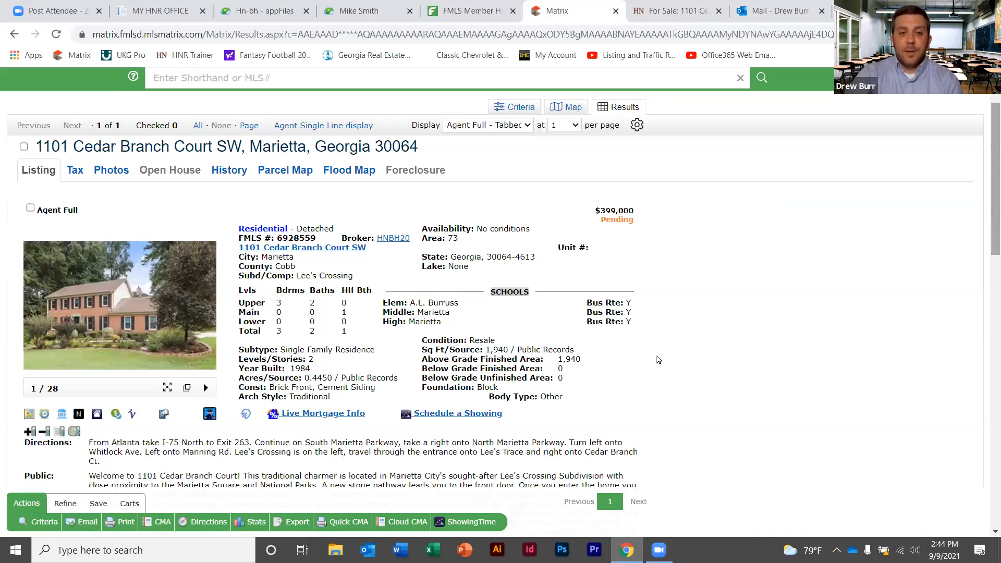
click(165, 414)
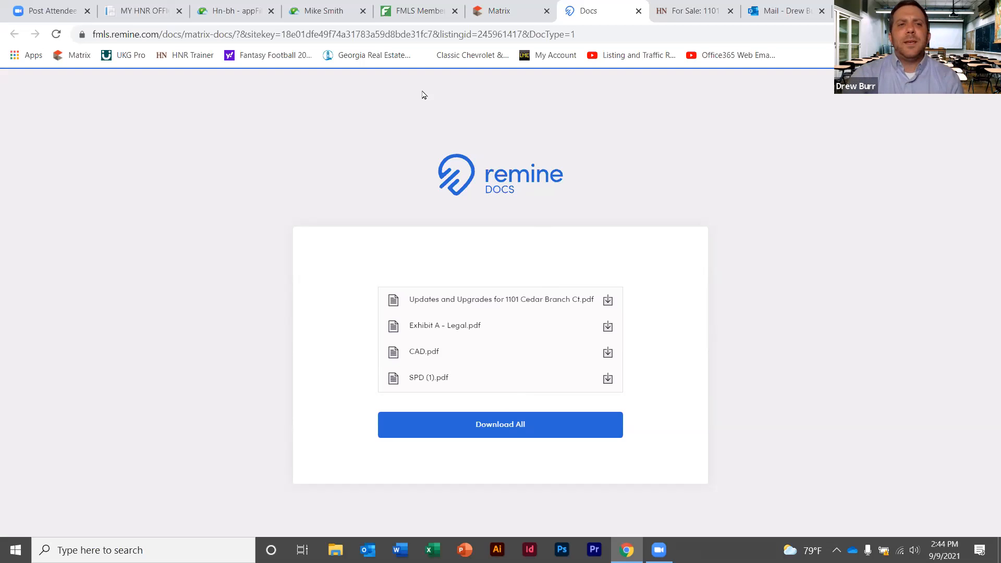
Go back from the Remine Docs list to the buyer's appFile tab
click(333, 11)
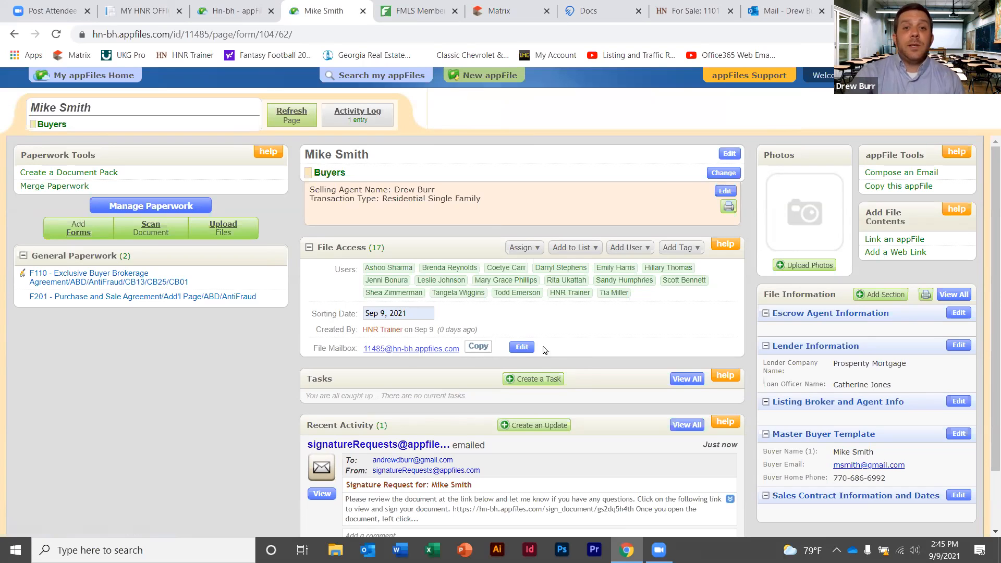
Replace the appFile's mailbox address 11485 with a new name and save it
click(522, 347)
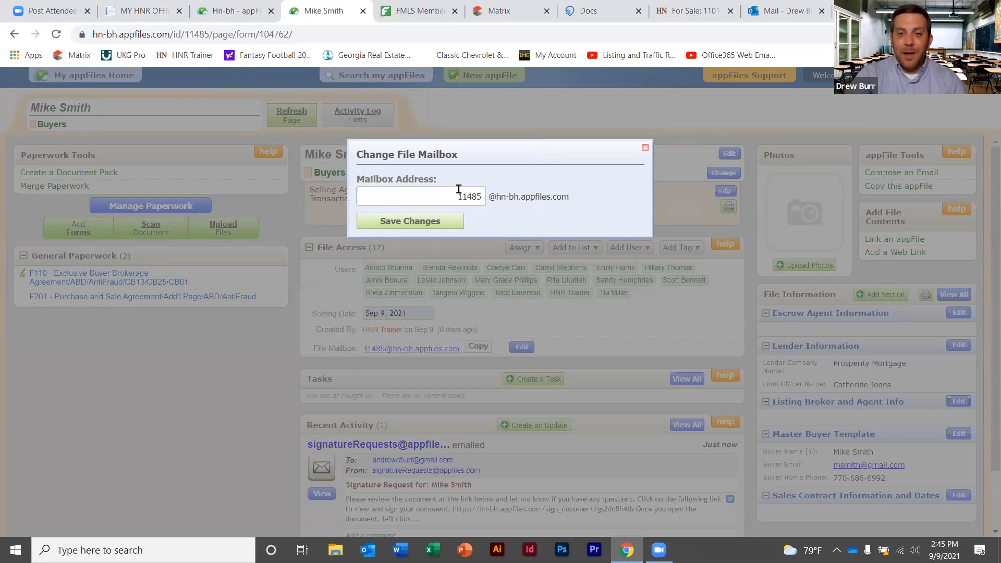
drag(458, 193, 514, 196)
key(BackSpace)
text(mike)
click(420, 223)
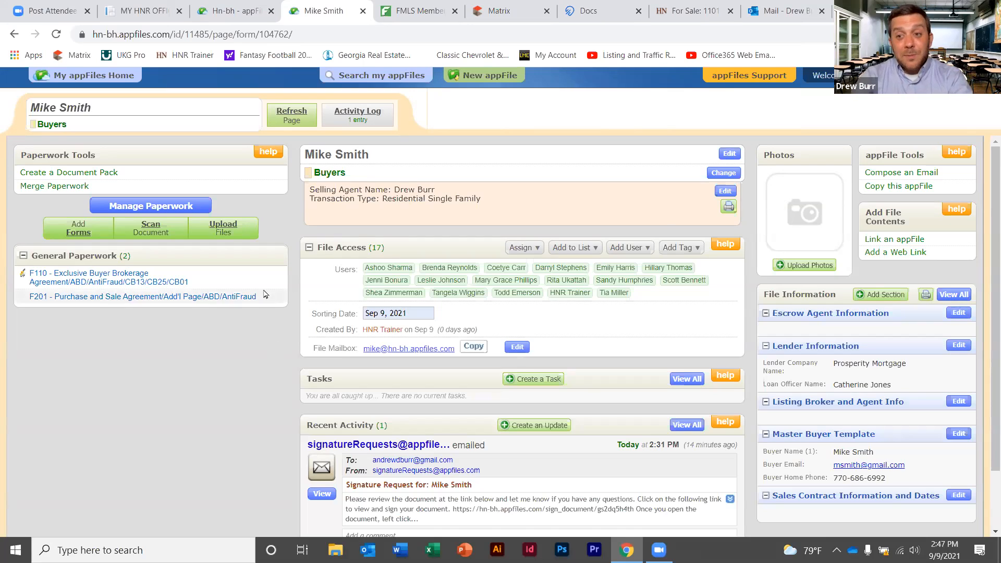
Queue the CAD and Exhibit A - Legal PDFs from the Desktop for upload
click(227, 232)
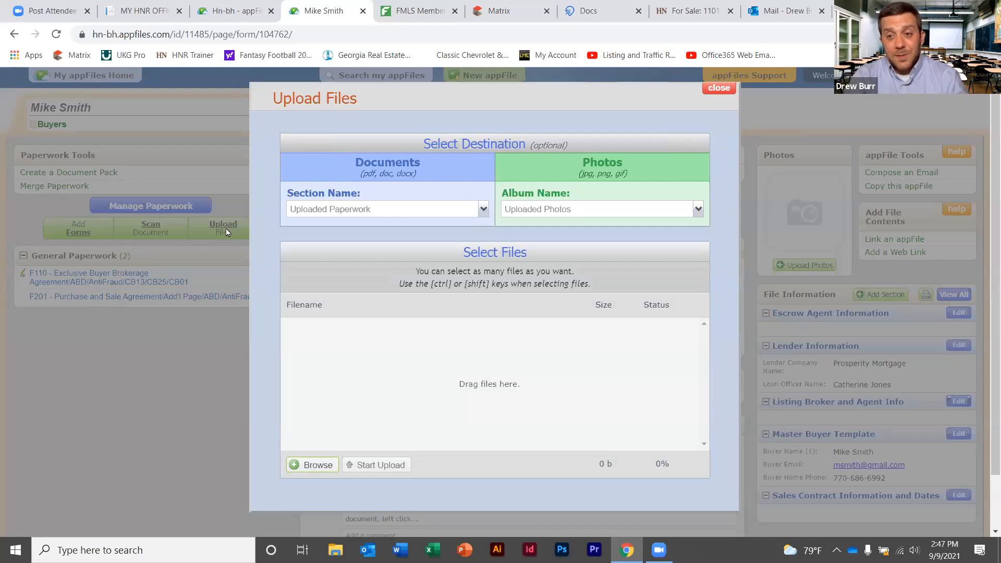
click(319, 465)
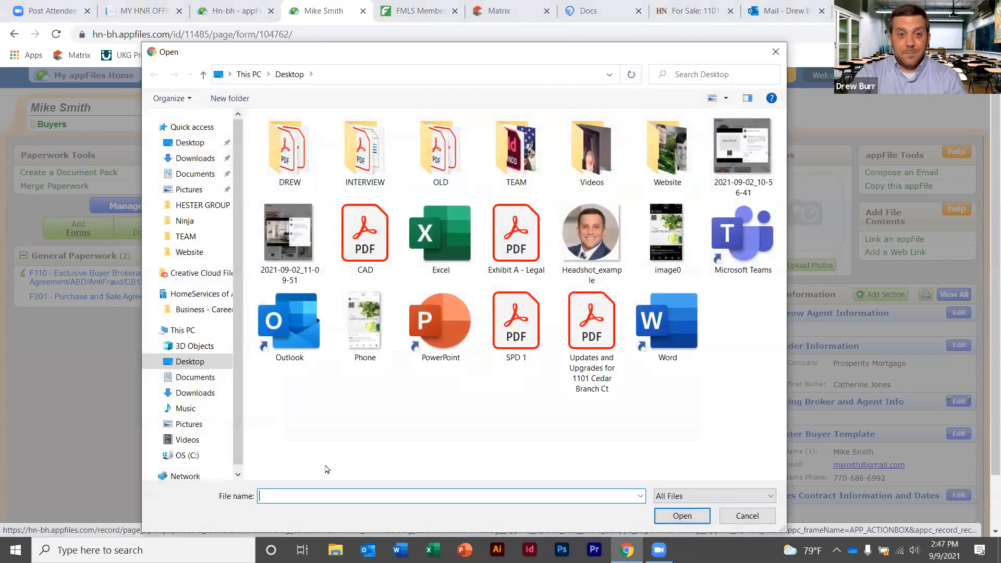
click(192, 142)
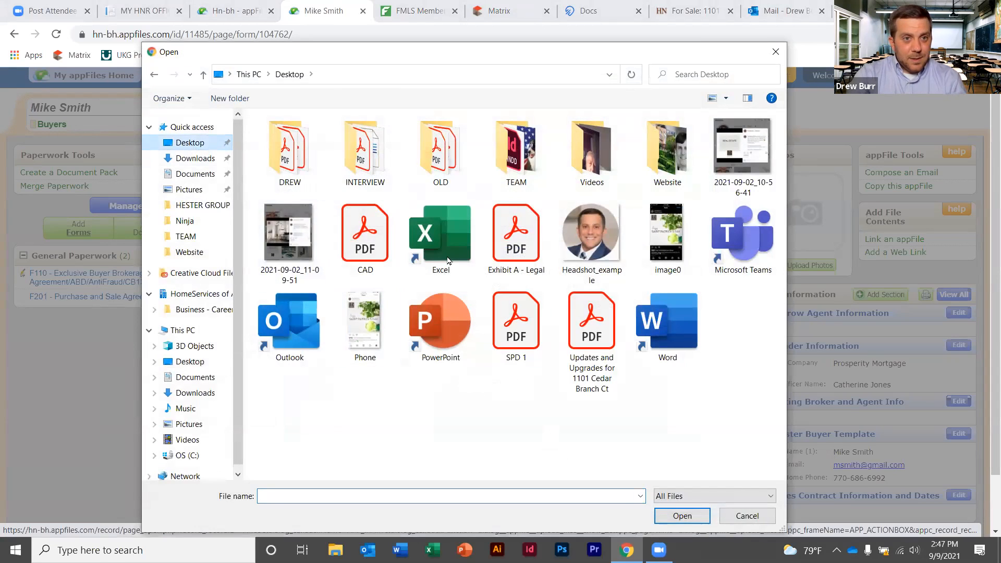
click(517, 245)
click(367, 249)
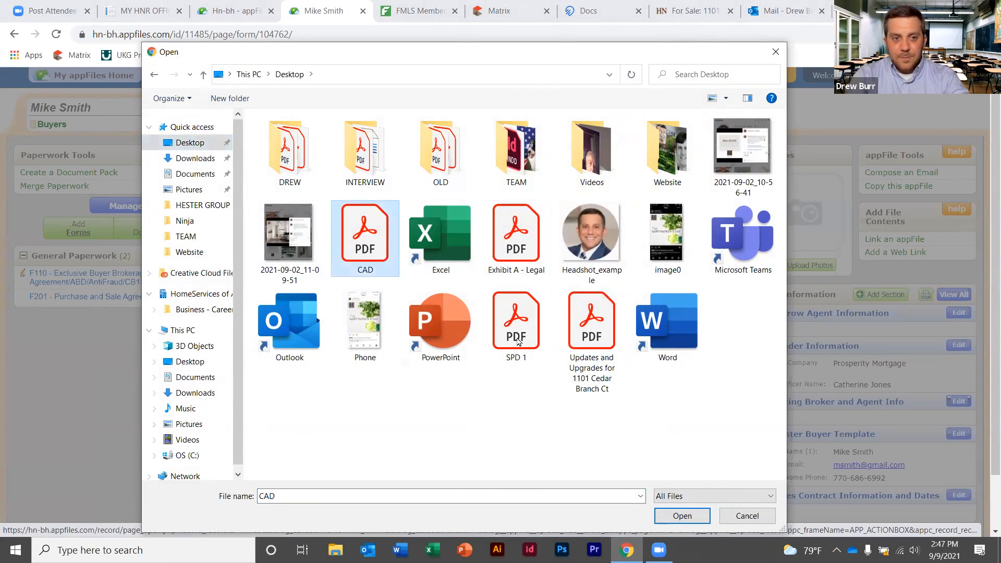
click(682, 516)
click(314, 464)
click(516, 237)
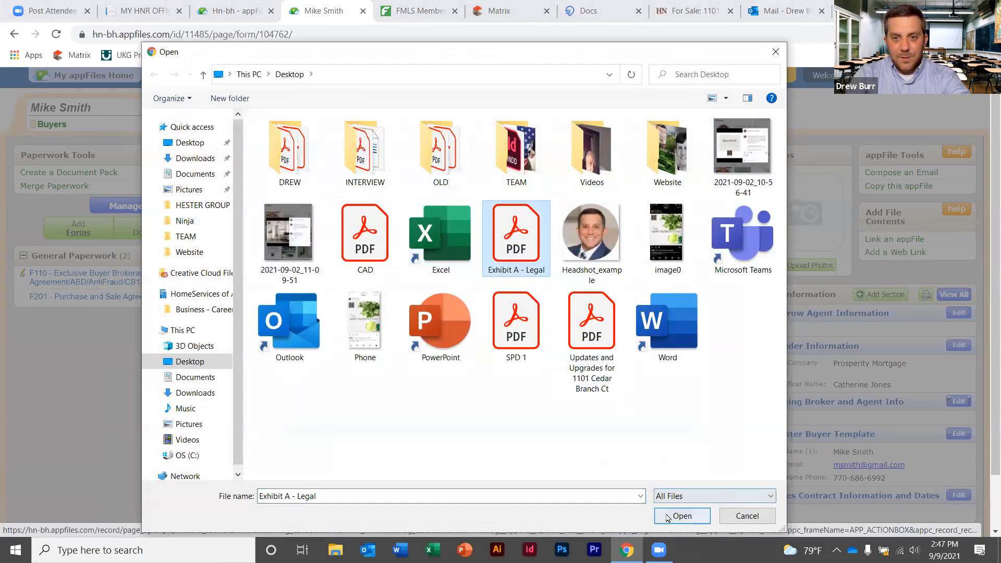
click(682, 515)
Add SPD 1 and Updates and Upgrades PDFs, then upload all four files
click(314, 464)
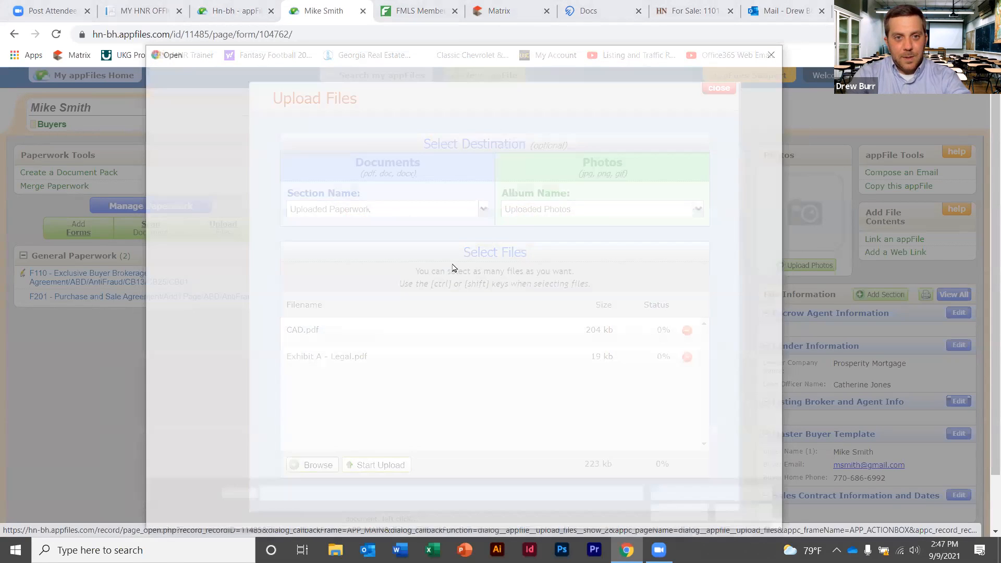
click(516, 309)
click(682, 516)
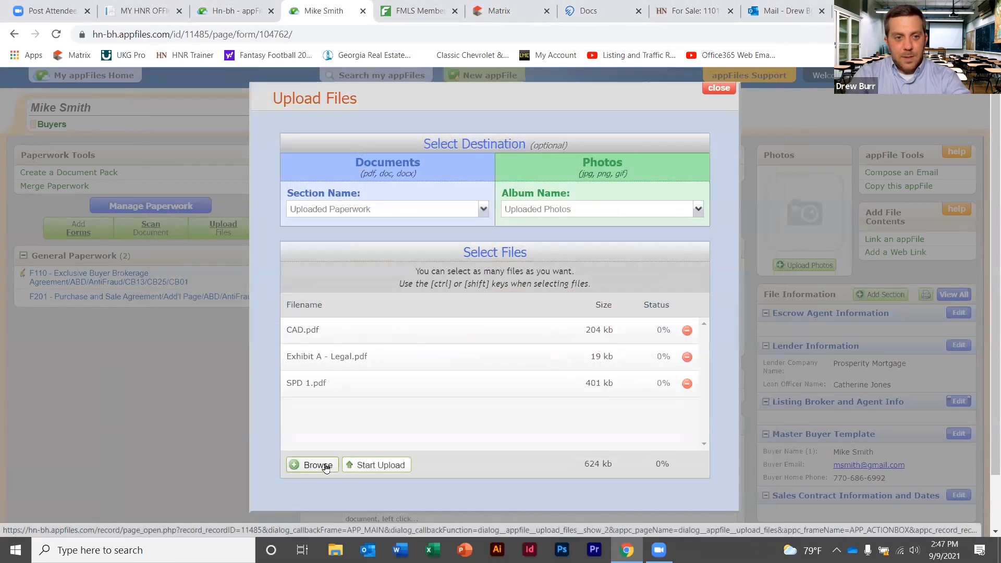
click(314, 464)
click(591, 339)
click(681, 509)
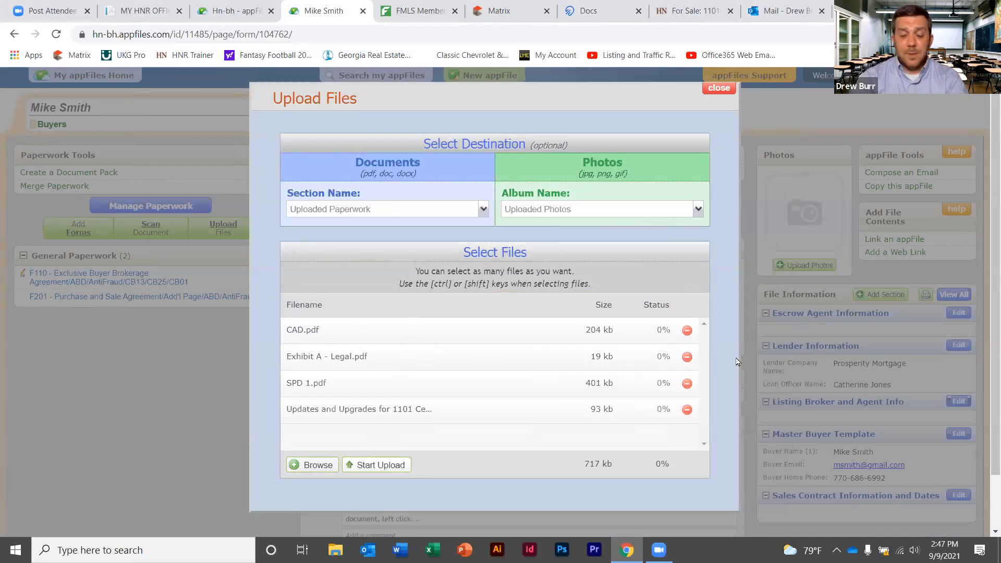
click(374, 465)
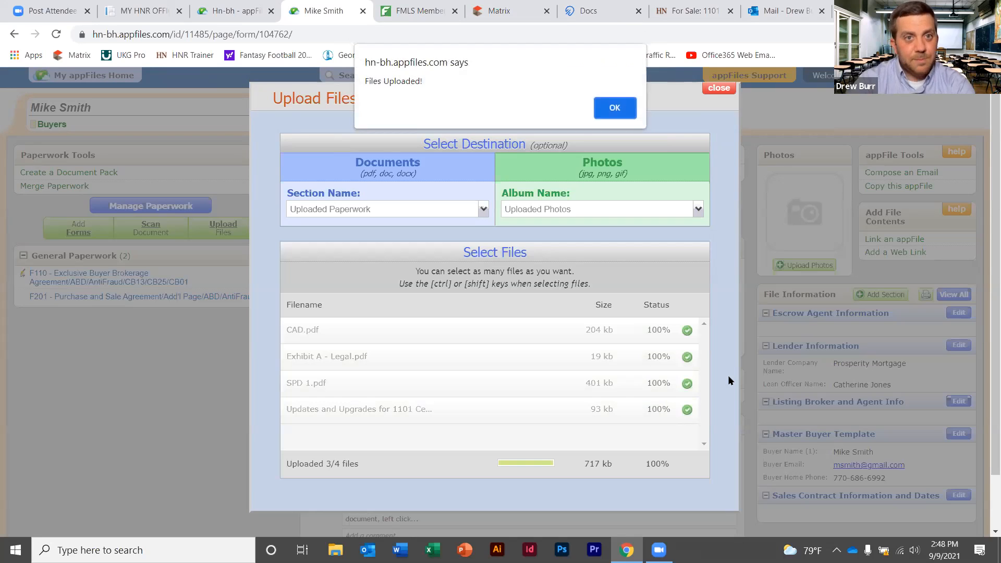
click(615, 108)
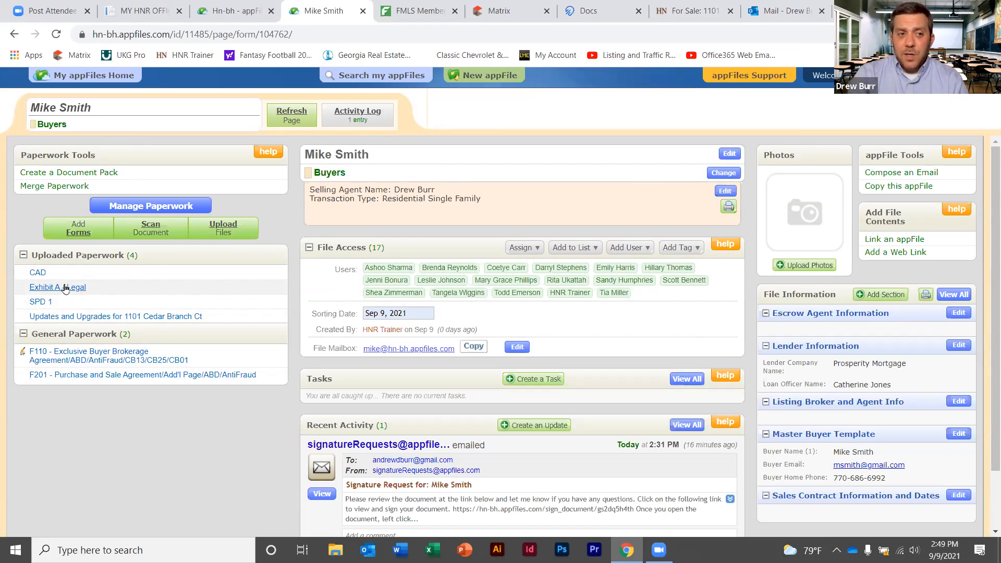
click(65, 288)
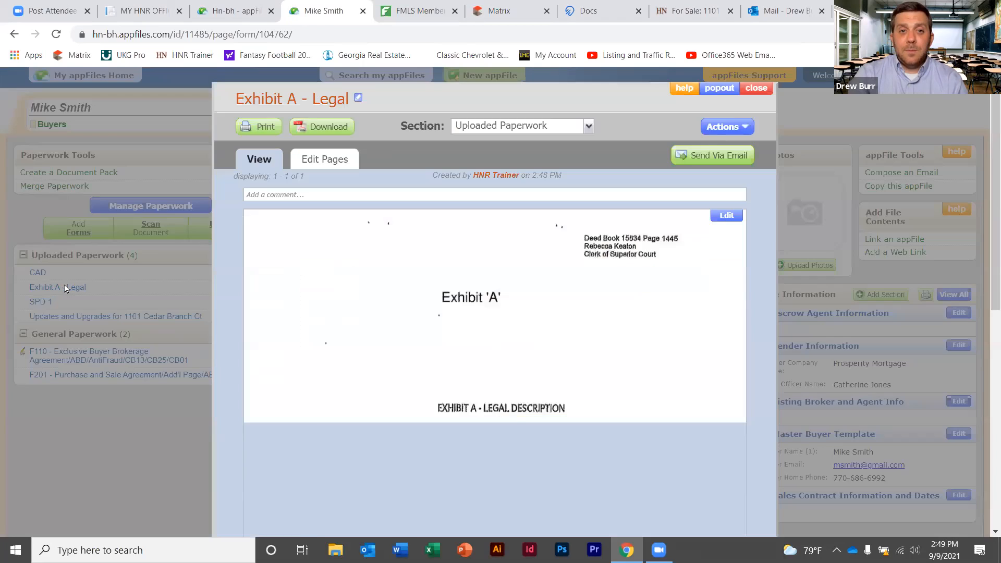
click(360, 101)
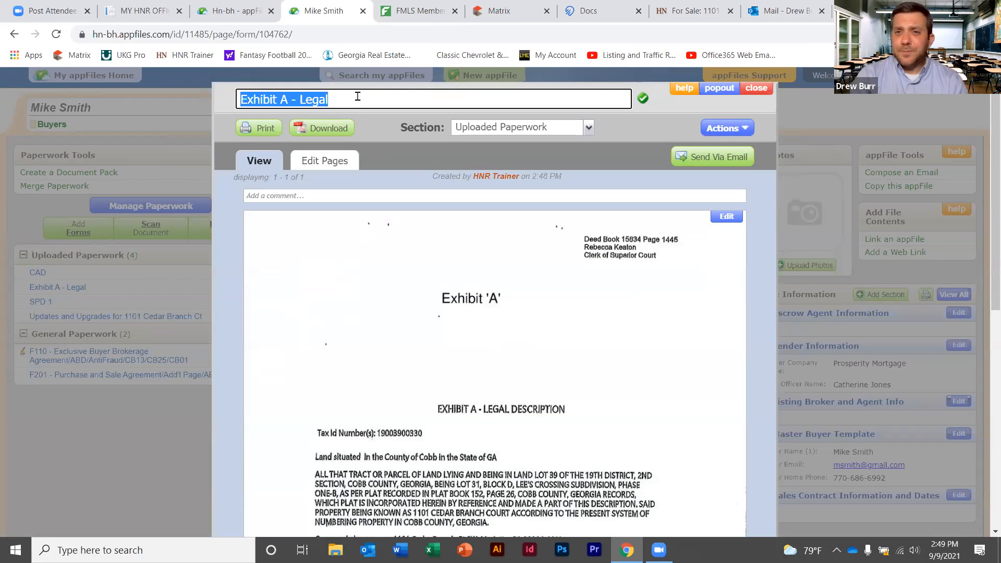
text(110)
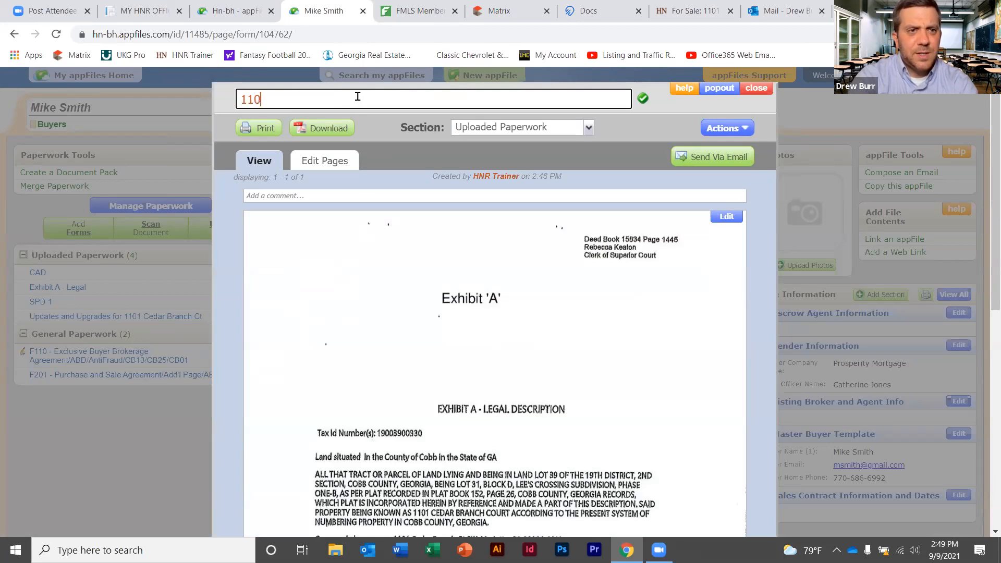
text(1)
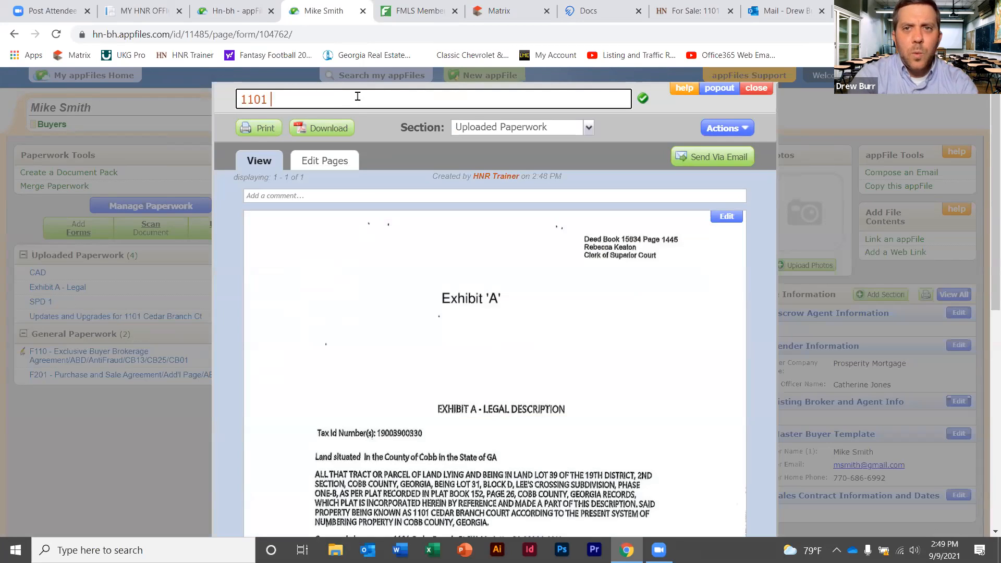
click(692, 12)
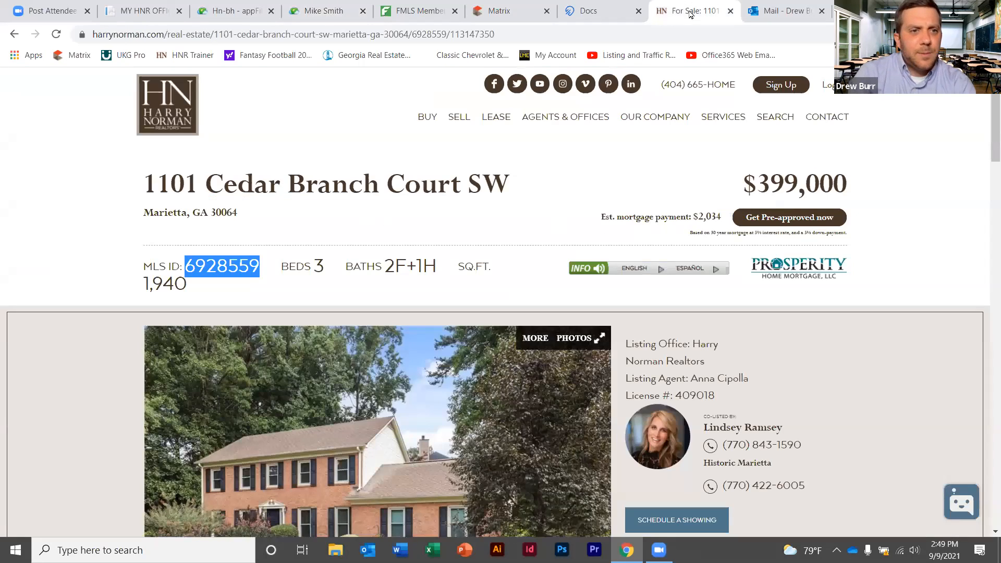
drag(502, 174, 212, 180)
key(ctrl+c)
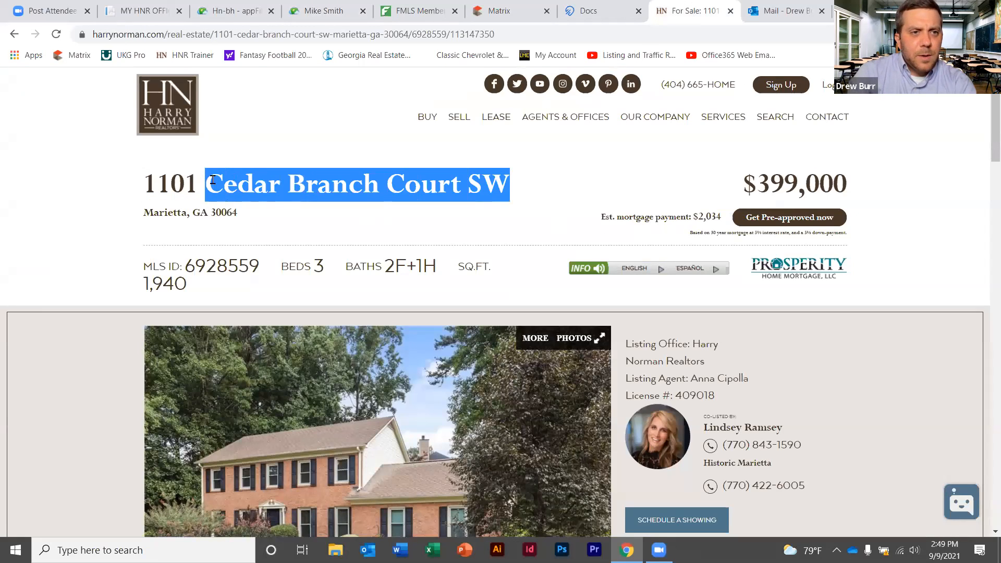
click(295, 11)
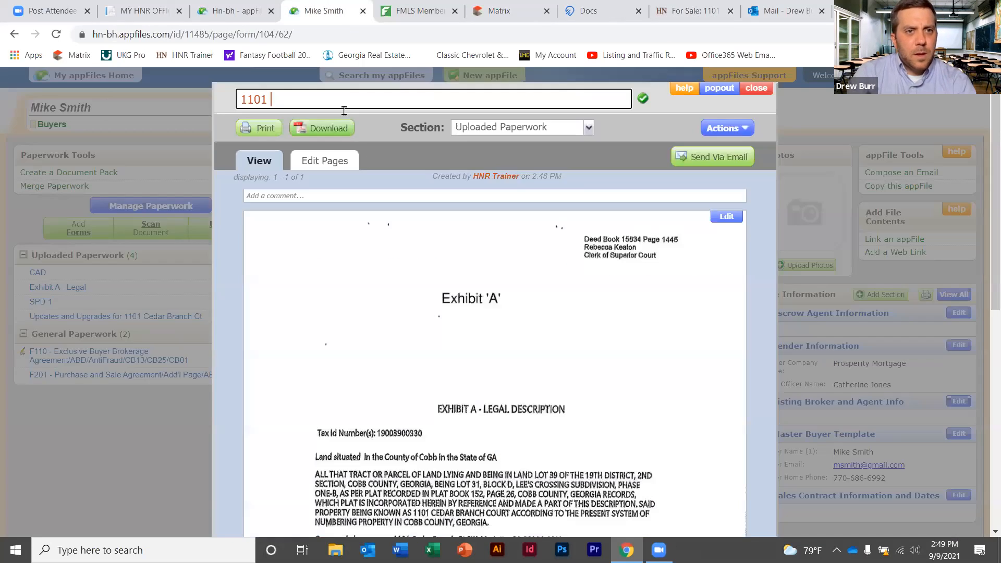
key(ctrl+v)
text(- Exh)
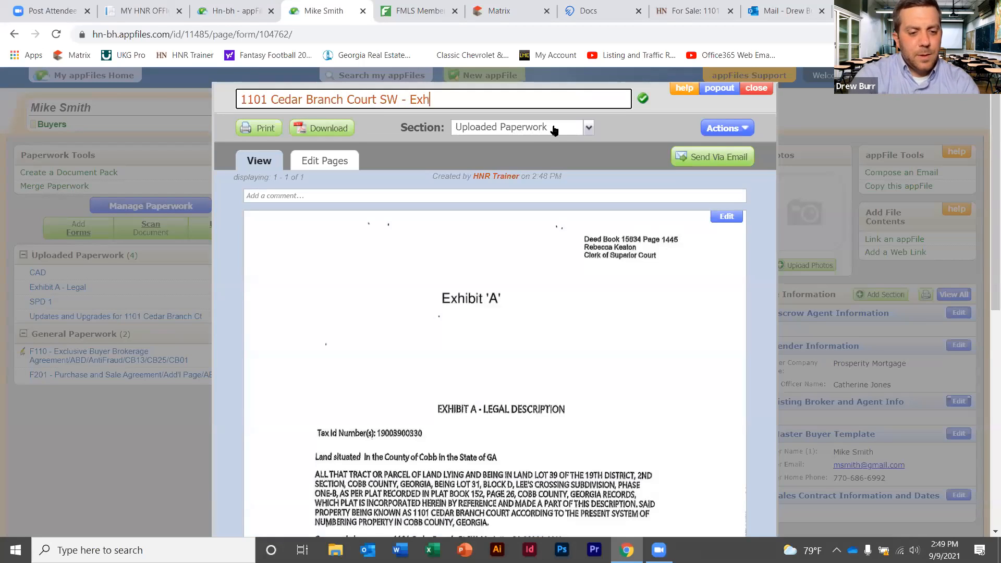
text(ibit A)
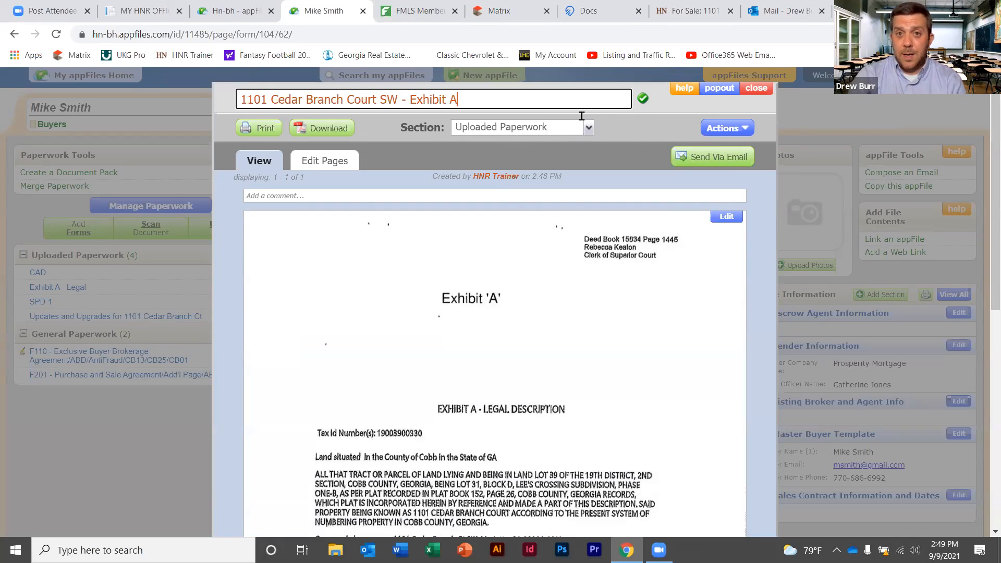
click(643, 99)
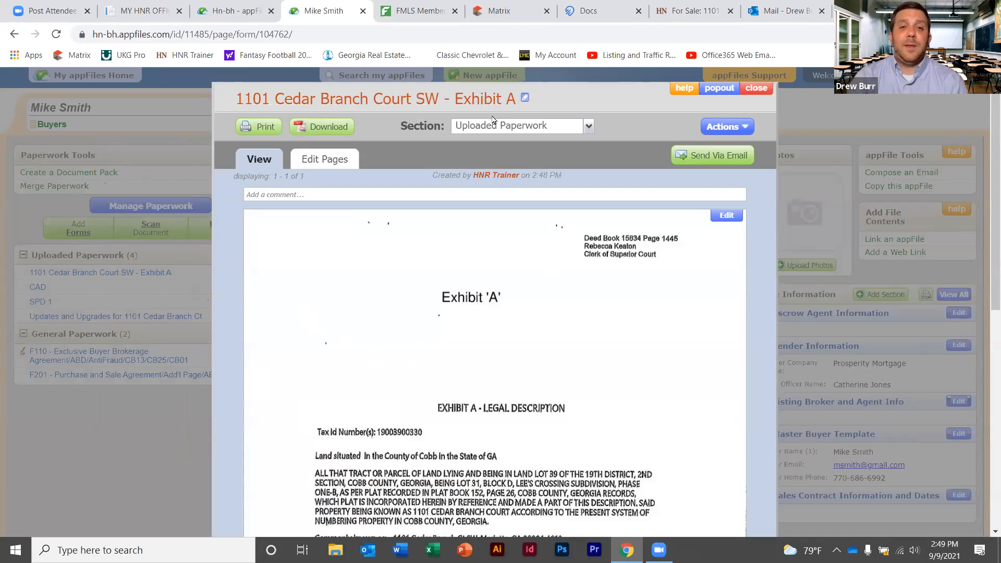
click(756, 88)
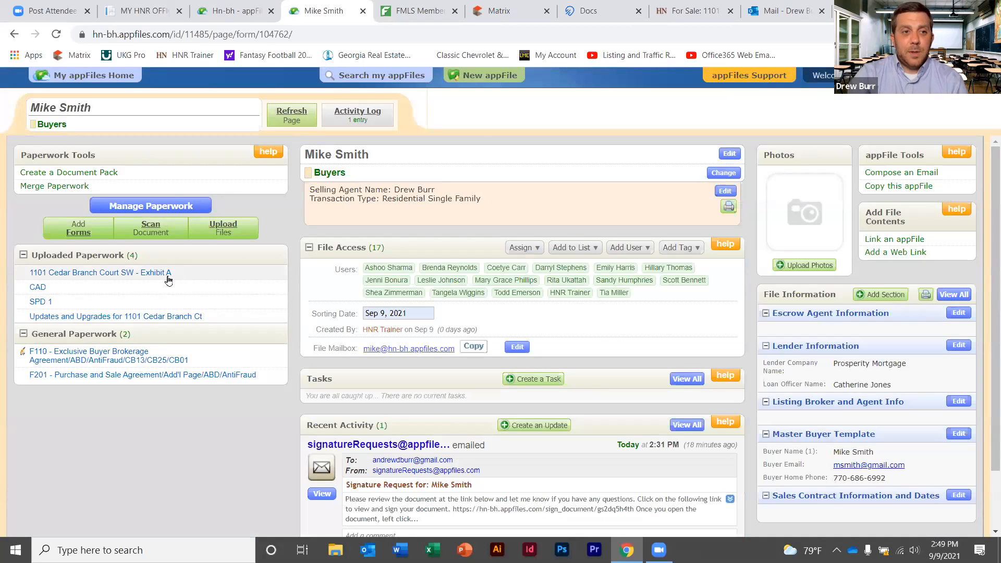
click(174, 273)
drag(517, 97, 237, 88)
key(ctrl+c)
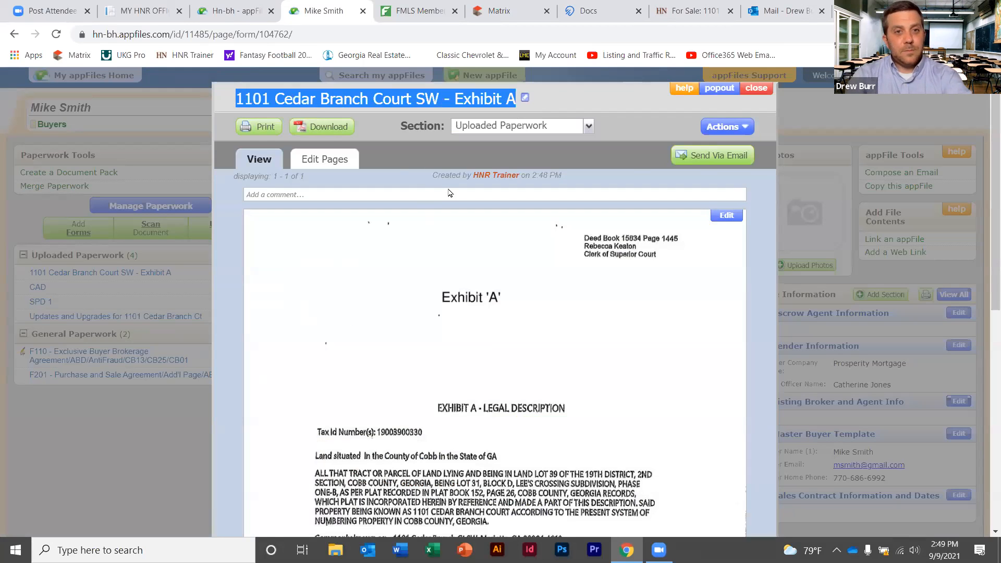
click(744, 92)
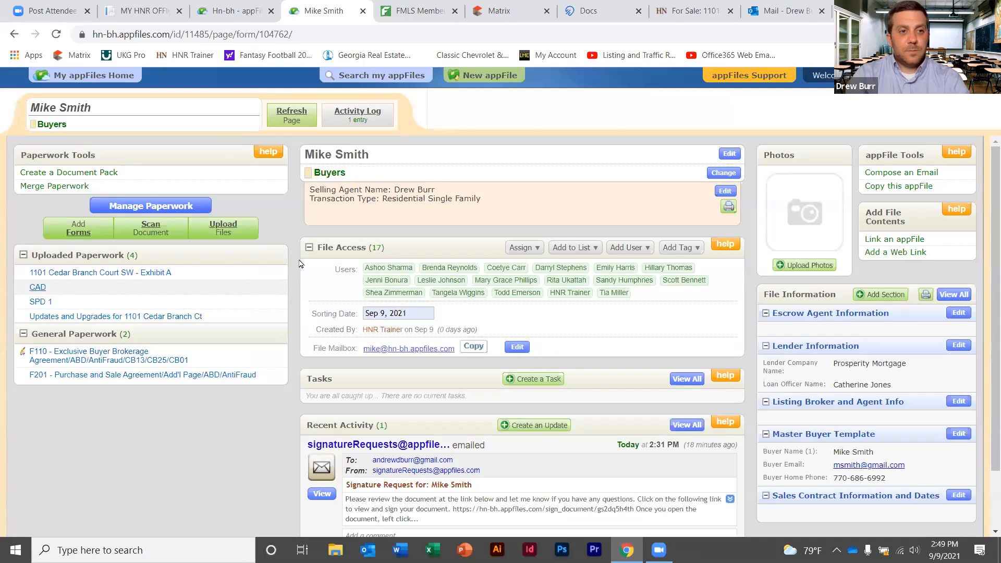
click(38, 288)
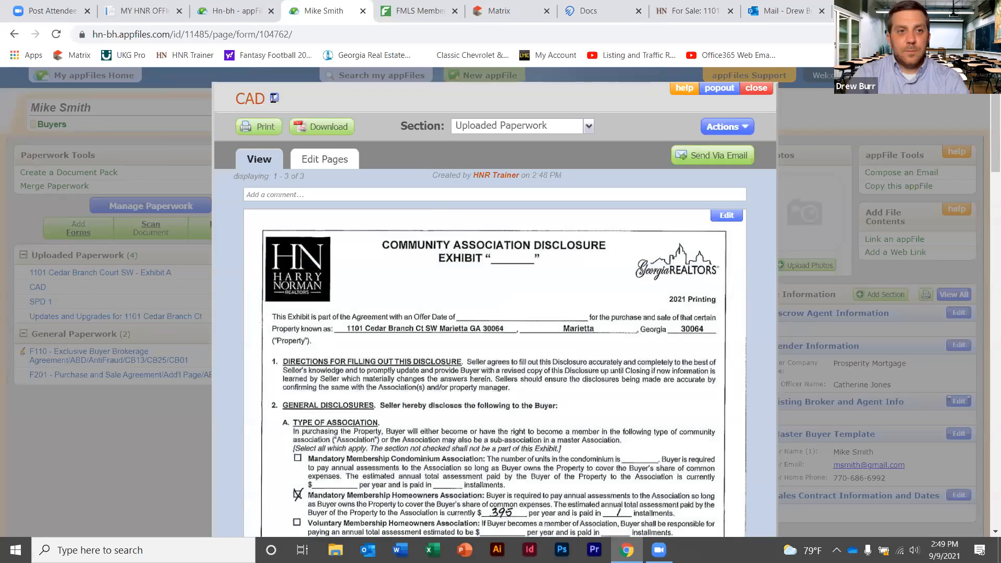
click(274, 98)
key(ctrl+v)
key(BackSpace)
text(B)
click(642, 98)
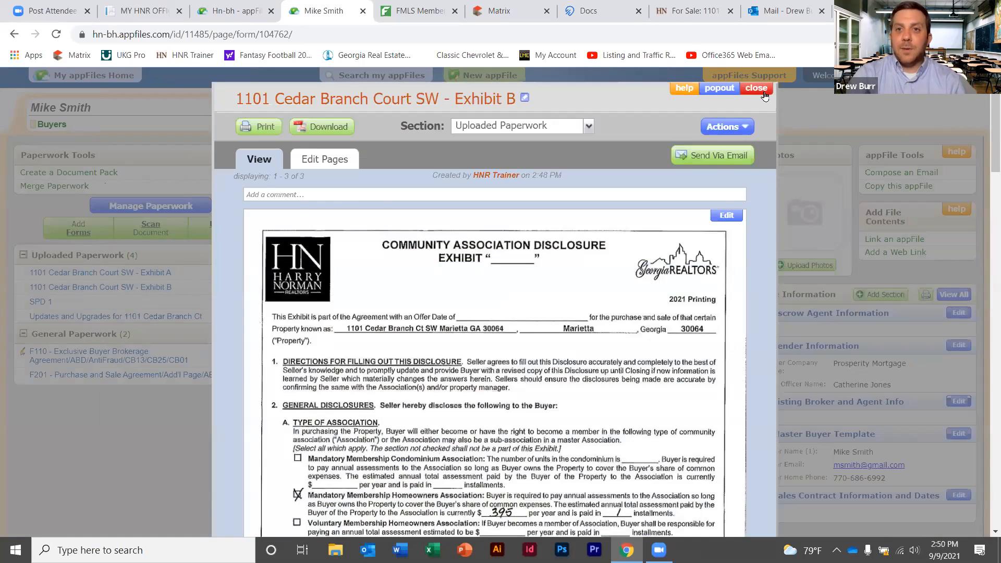
click(759, 92)
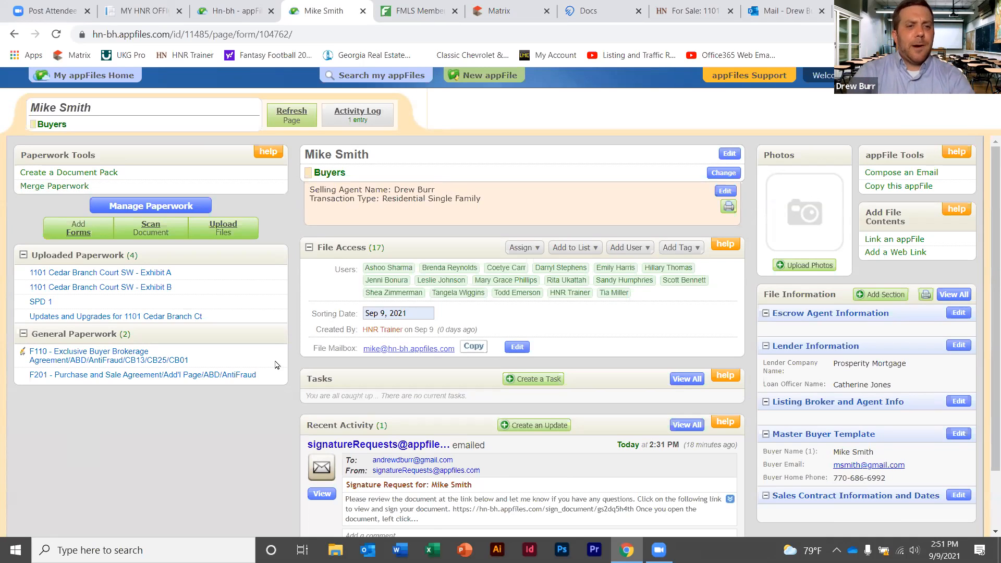
Select F201, Exhibit A, Exhibit B, SPD 1 and Updates and Upgrades for merging
click(57, 188)
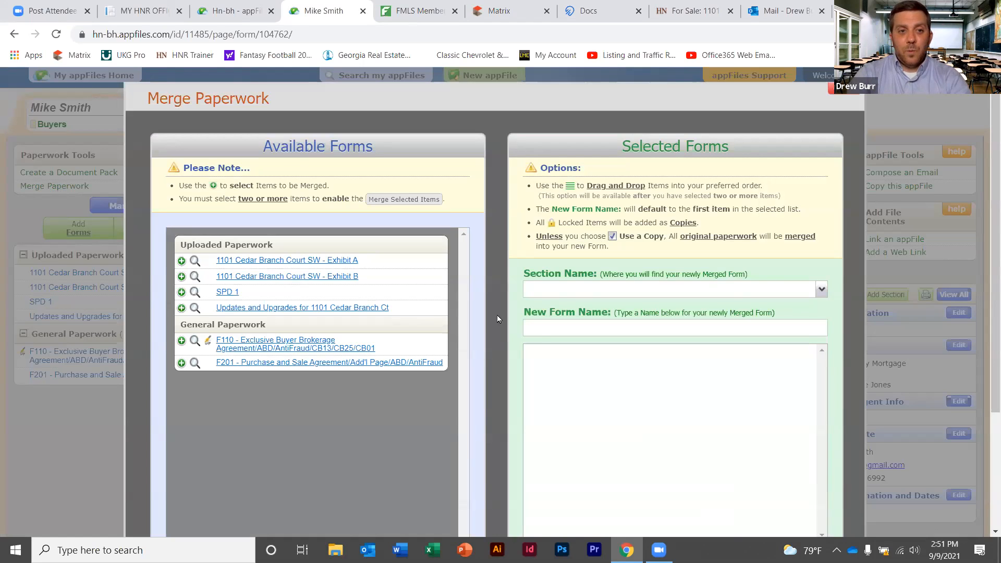
click(307, 366)
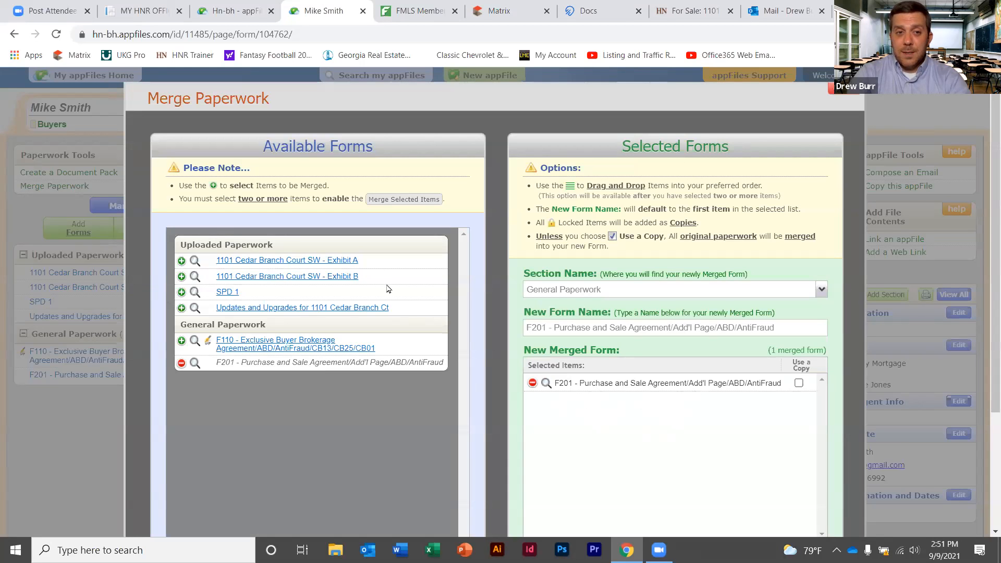
click(342, 260)
click(344, 276)
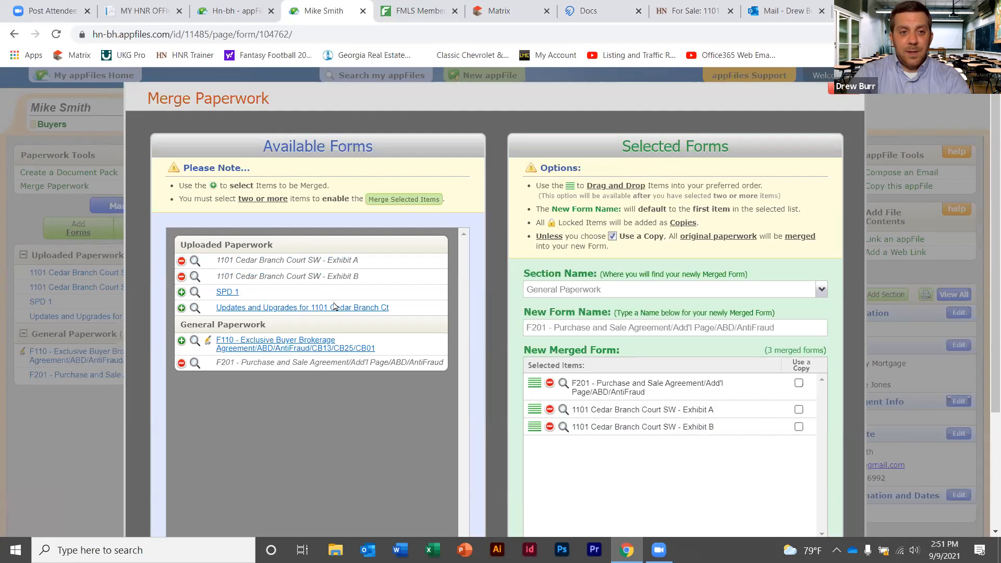
click(224, 294)
click(308, 309)
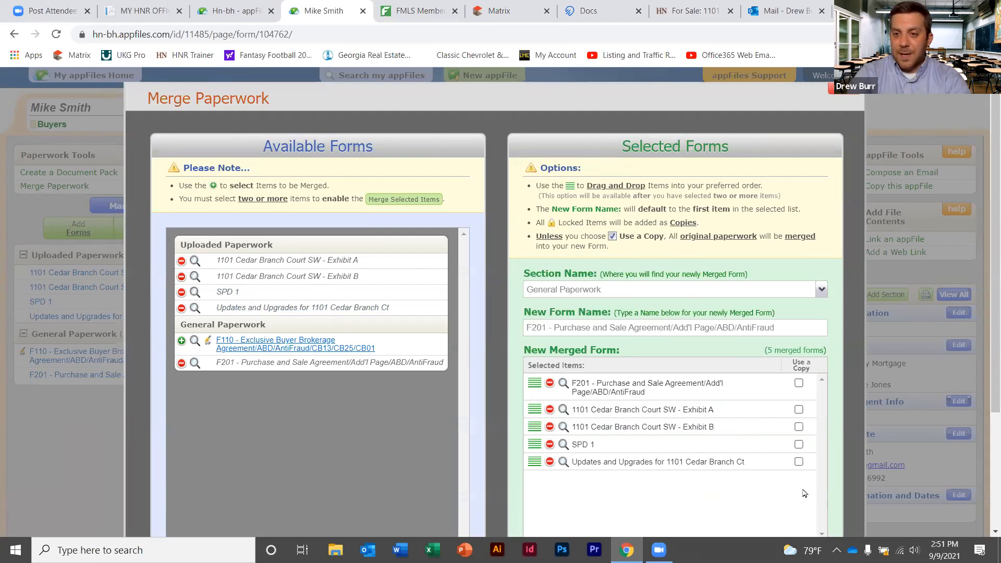
scroll(986, 307, down, 2)
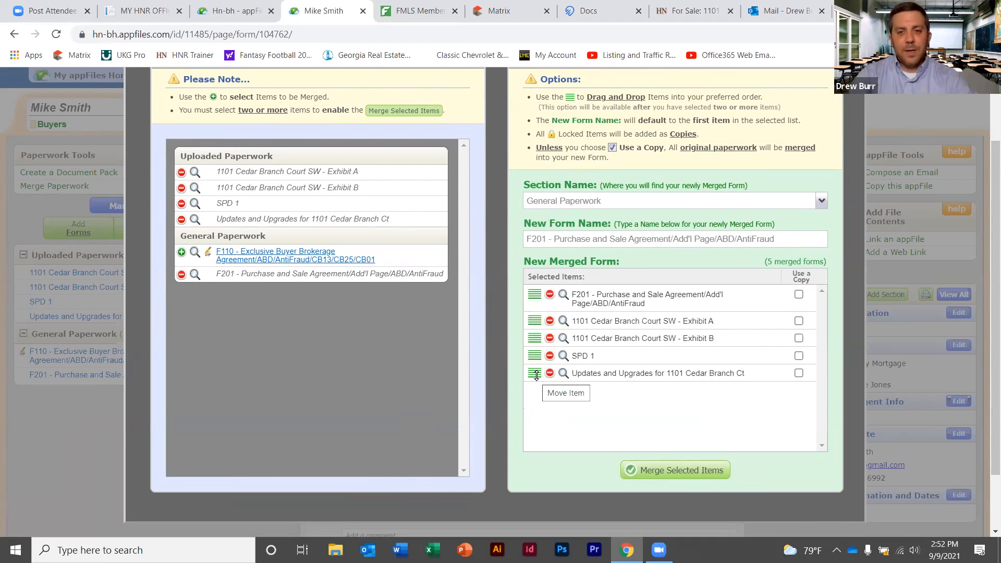
Reorder so Updates and Upgrades precedes SPD 1 at the end, then merge the five items
drag(537, 376, 536, 355)
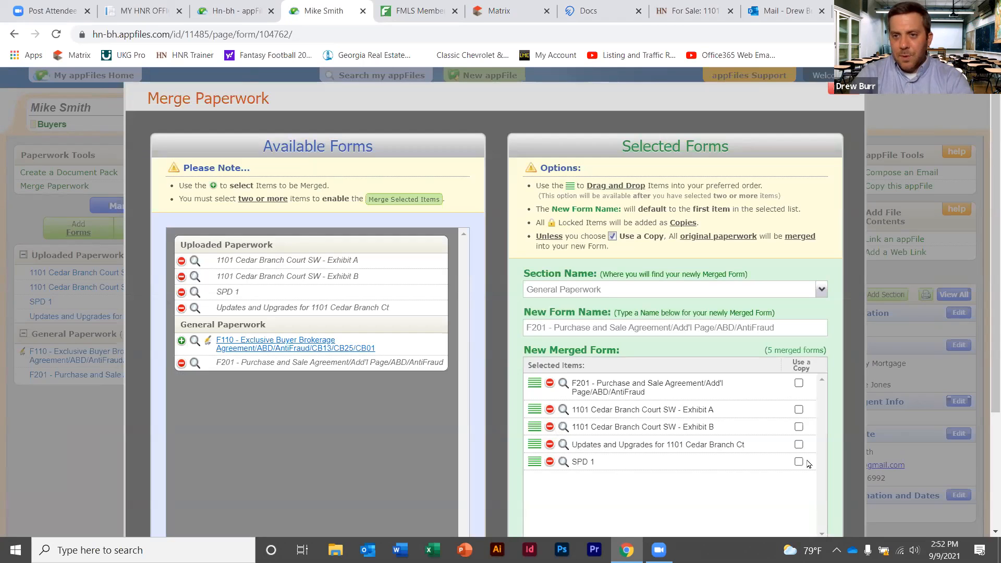
click(551, 404)
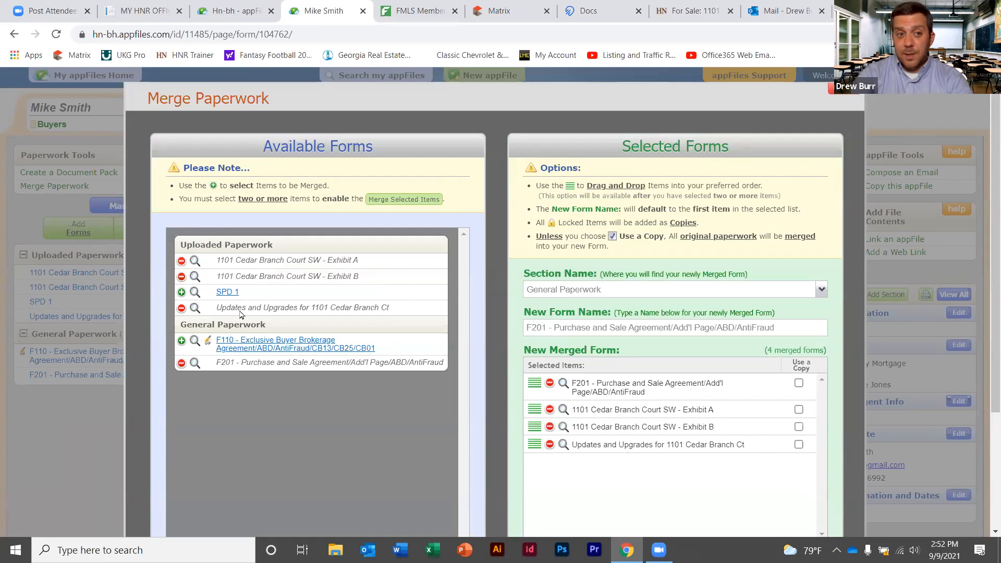
click(225, 292)
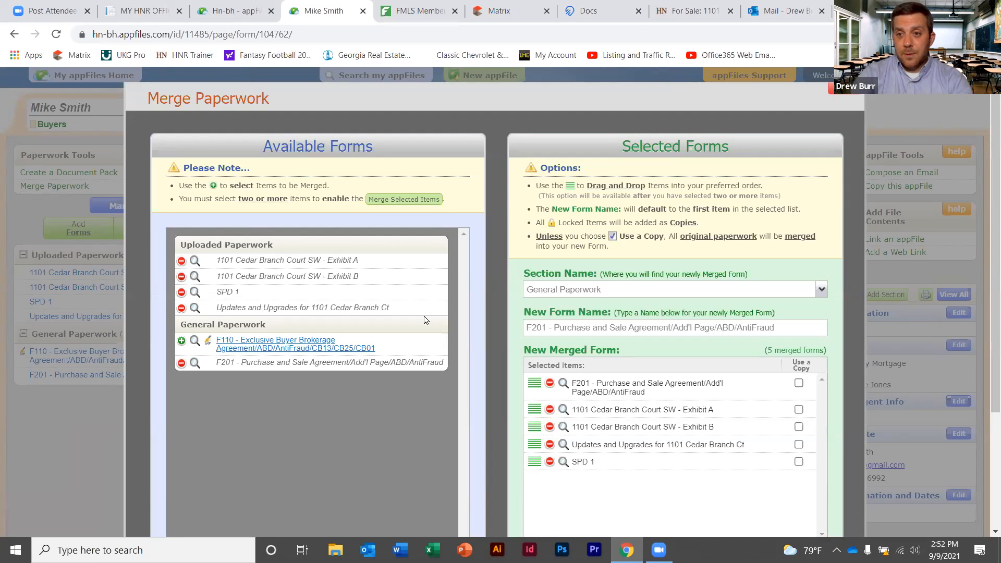
scroll(985, 321, down, 2)
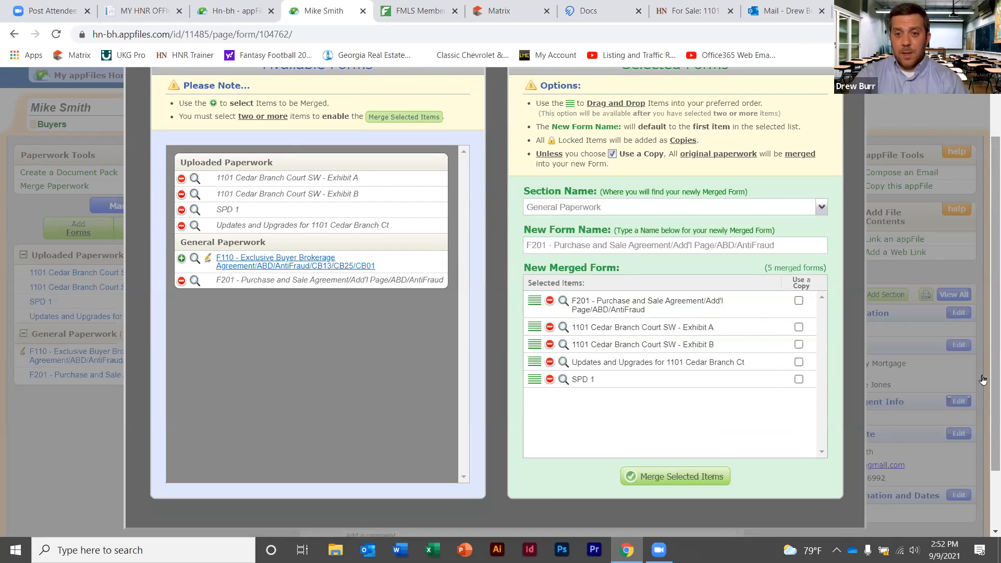
click(683, 477)
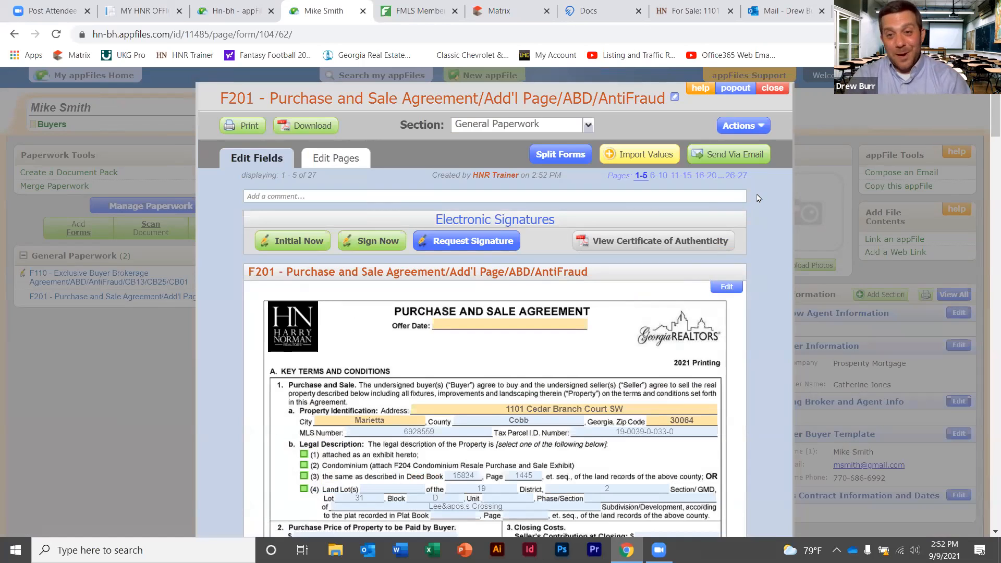
Split all six forms out of the merged F201 and confirm the success message
click(556, 154)
click(280, 244)
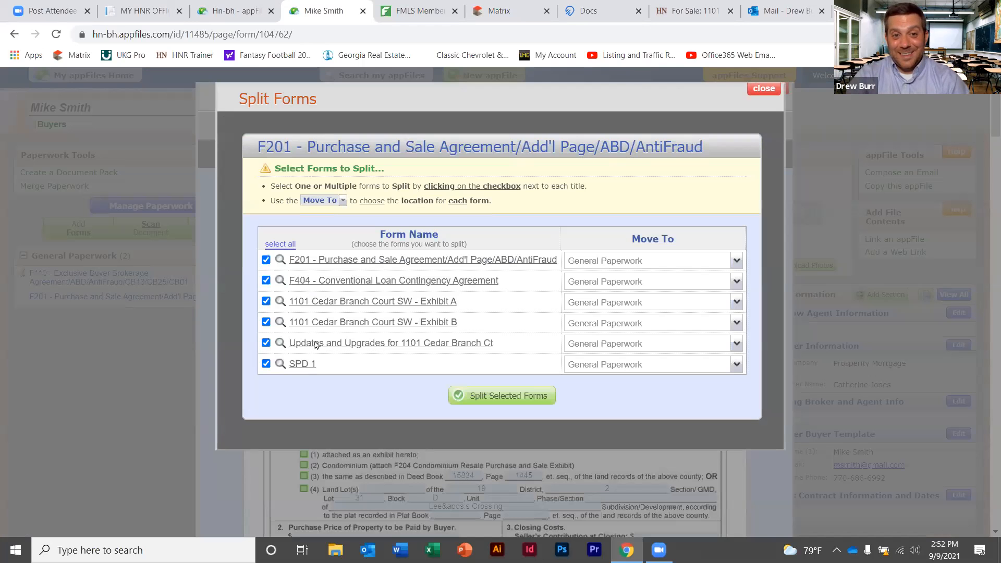
click(505, 397)
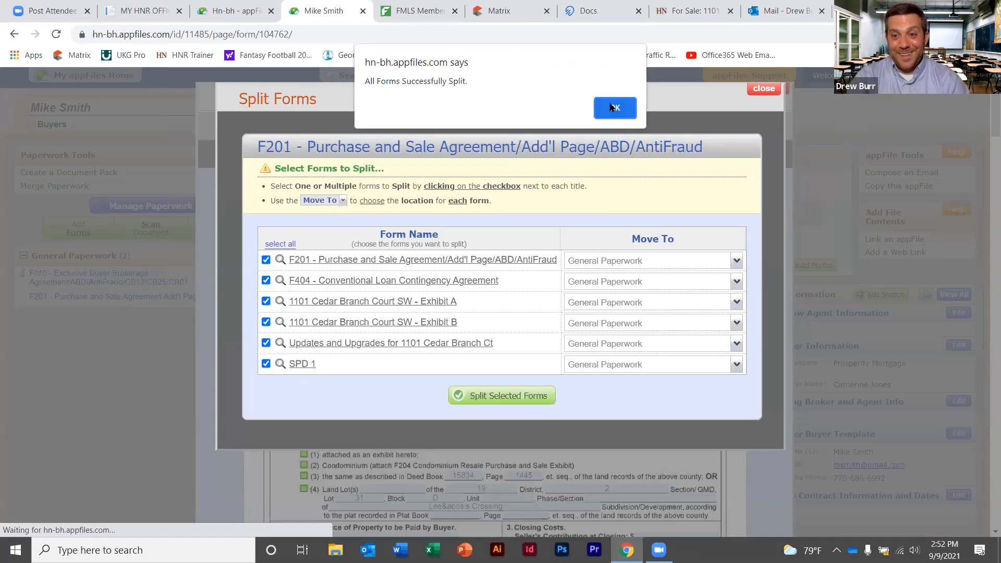
click(612, 107)
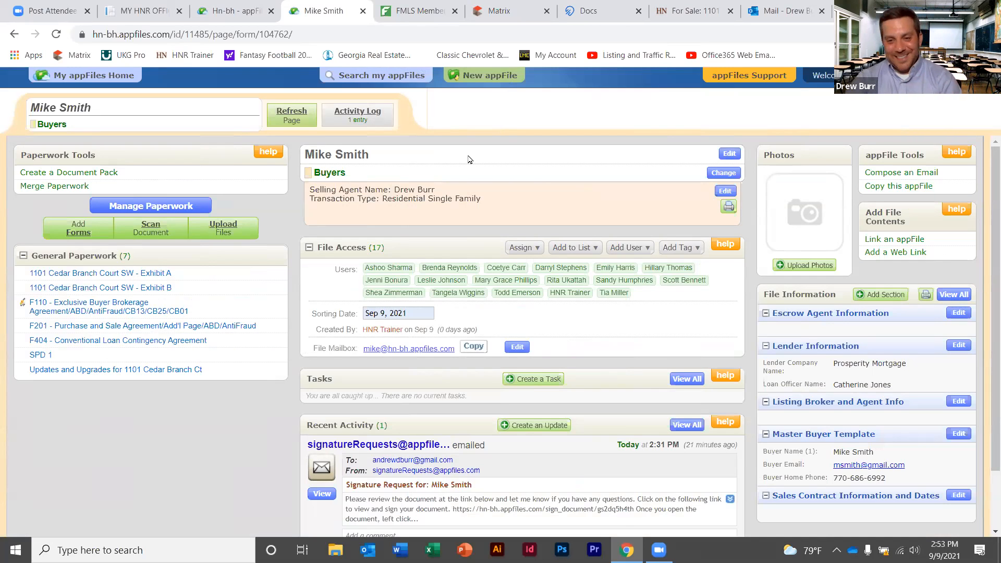
Merge F201, F404, Exhibit A, Exhibit B, SPD 1, then Updates and Upgrades into one 27-page F201
click(37, 190)
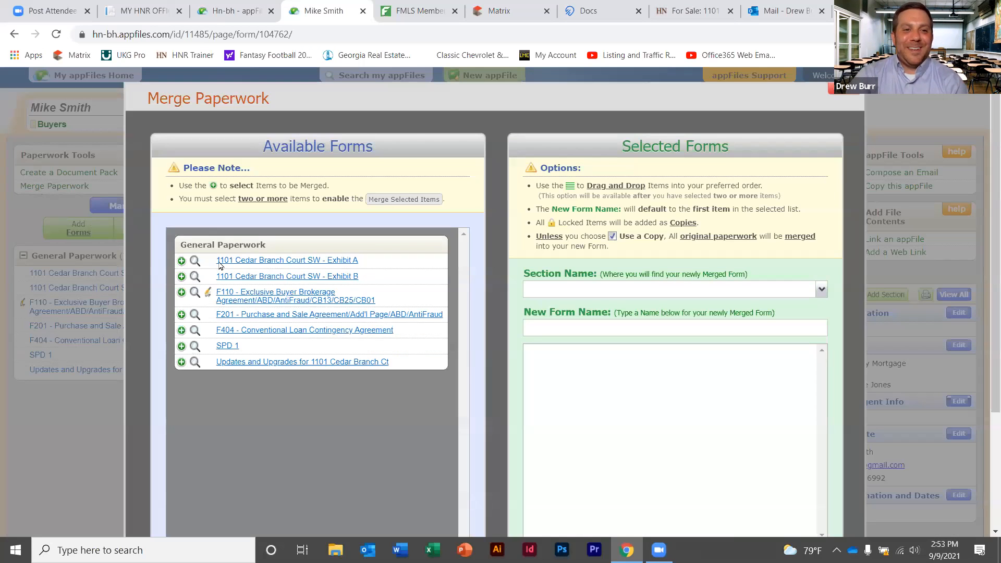
click(337, 317)
click(332, 330)
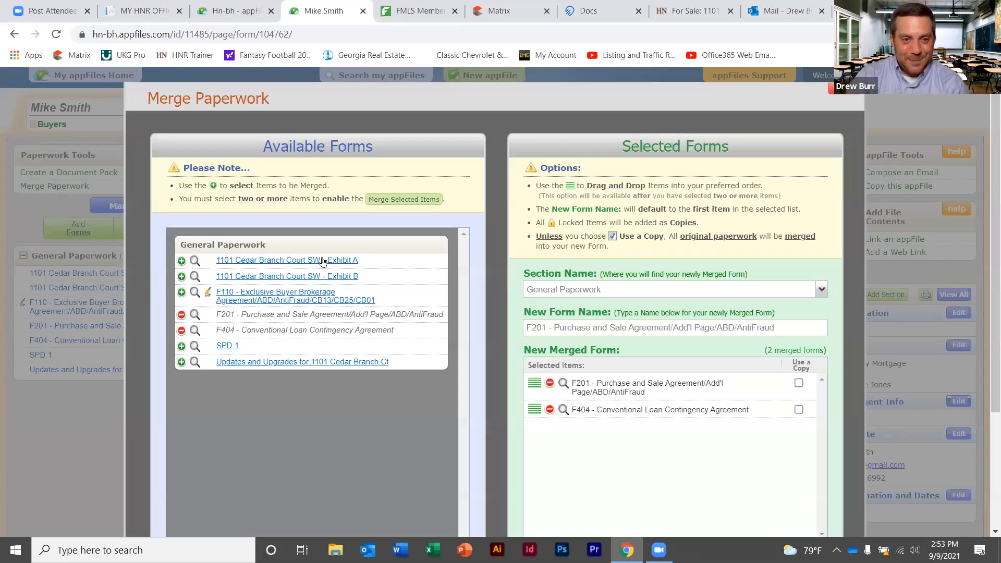
click(323, 260)
click(320, 278)
click(227, 346)
click(257, 367)
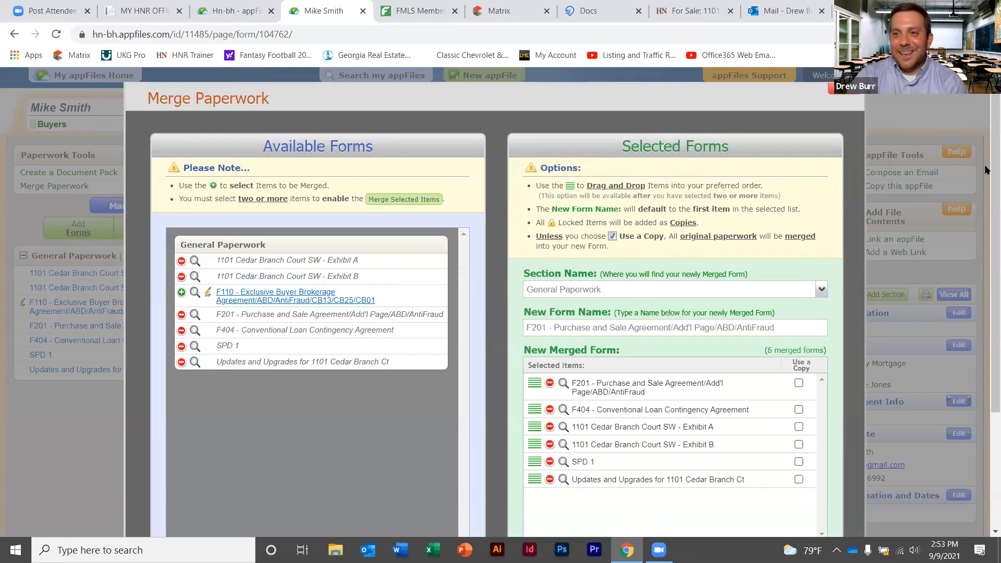
scroll(972, 276, down, 2)
click(676, 481)
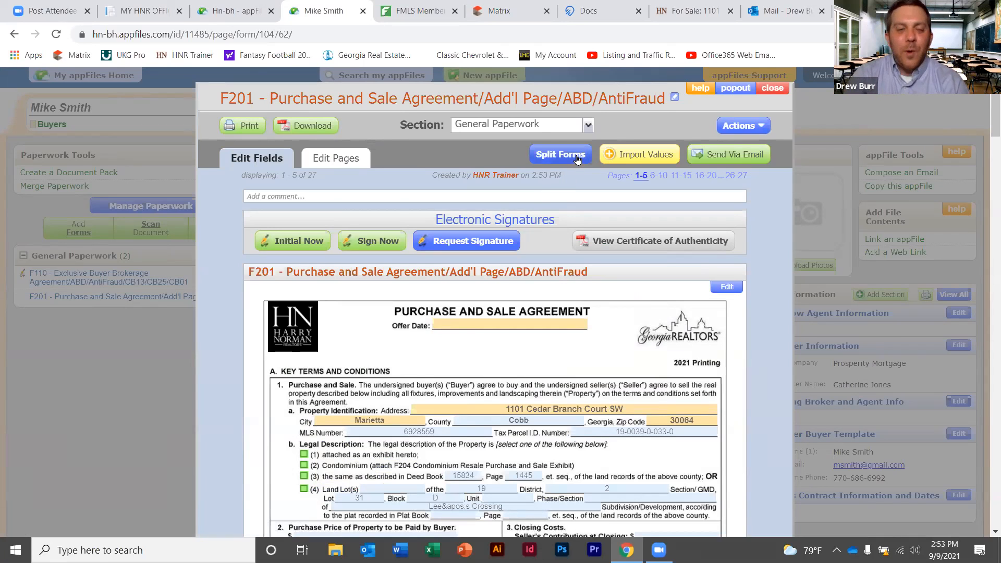
Switch the merged F201 to its Edit Pages thumbnail view of all 27 pages
click(338, 158)
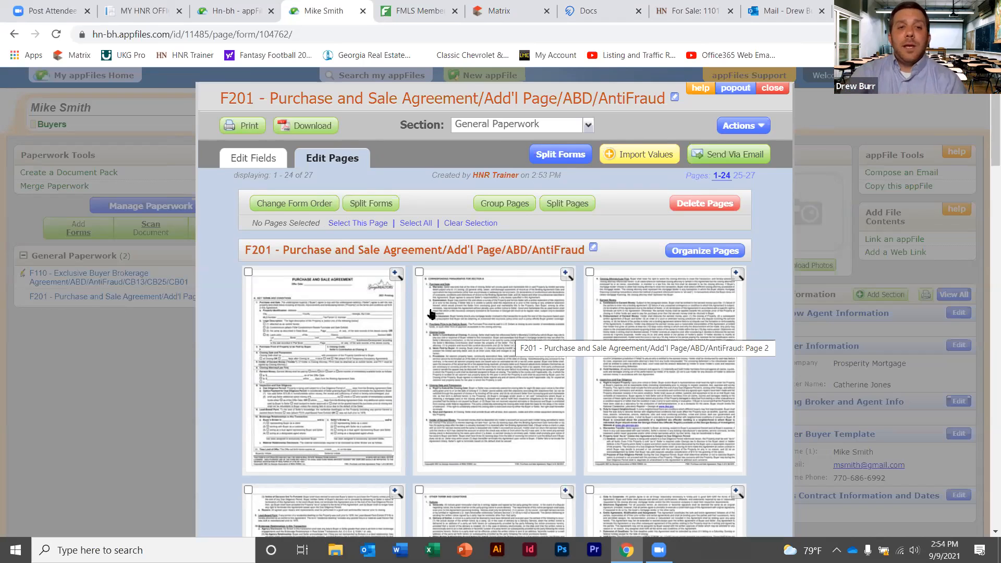
Reorder the merged forms so Updates and Upgrades comes before SPD 1, and save
click(305, 210)
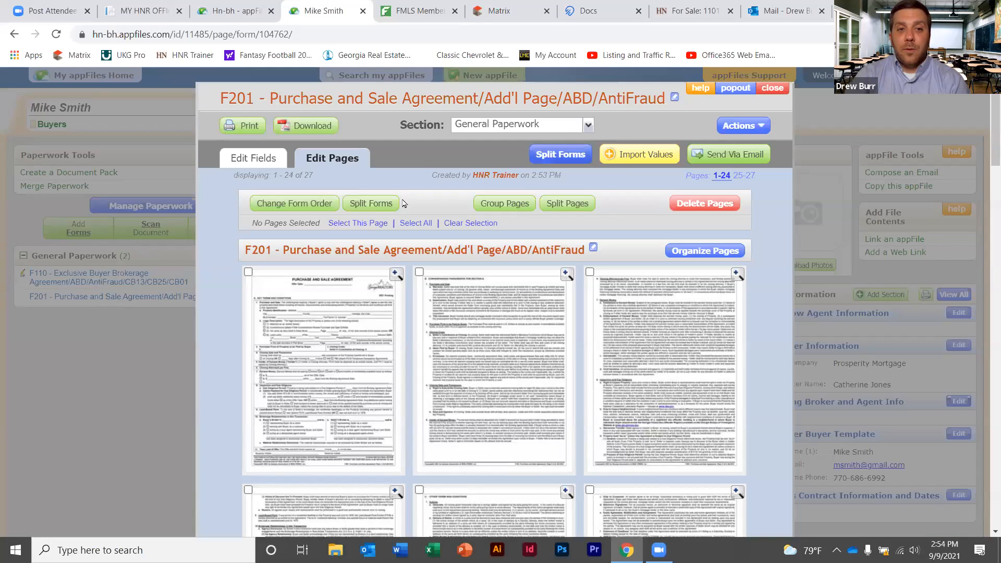
click(758, 95)
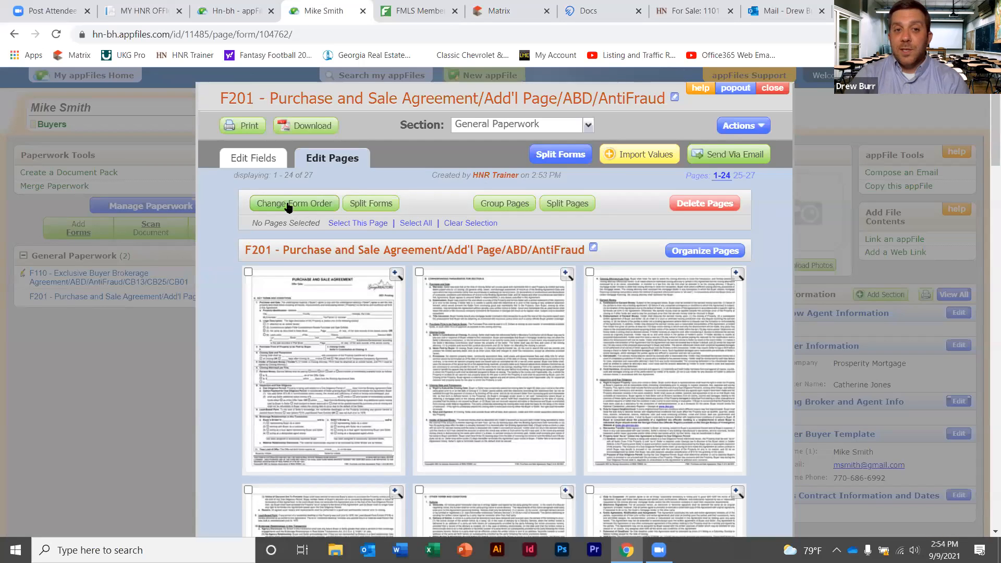
click(295, 205)
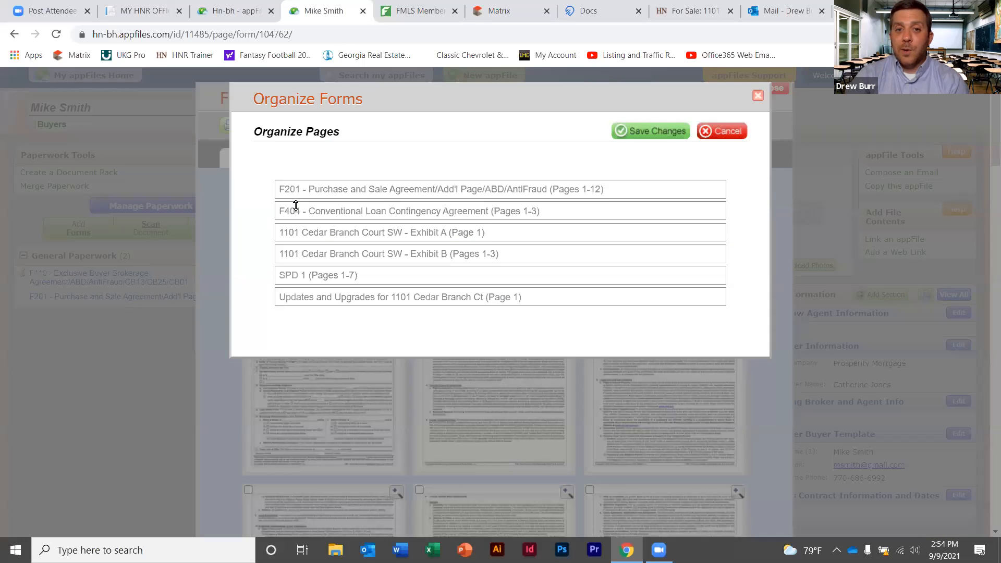
drag(413, 300, 414, 275)
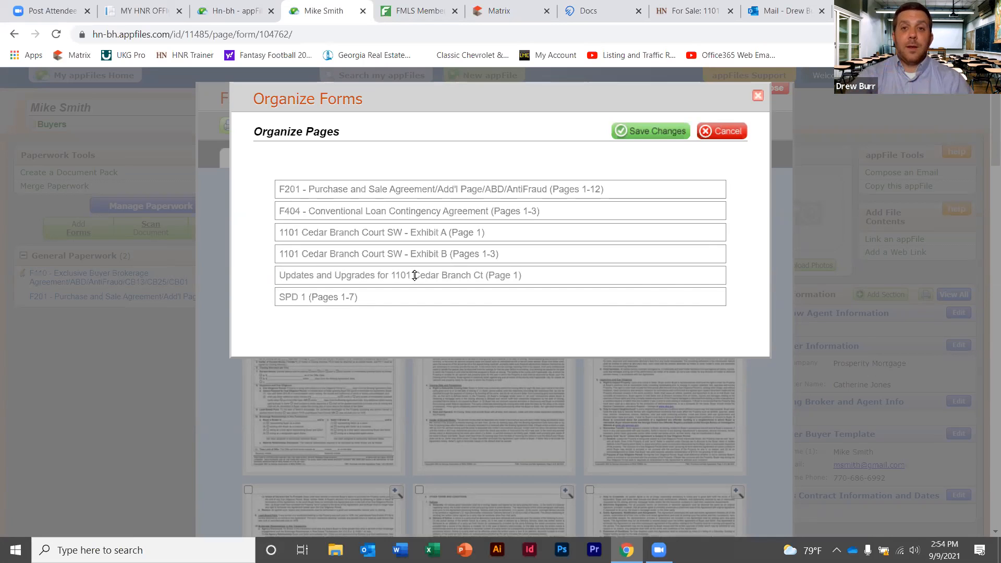
click(659, 132)
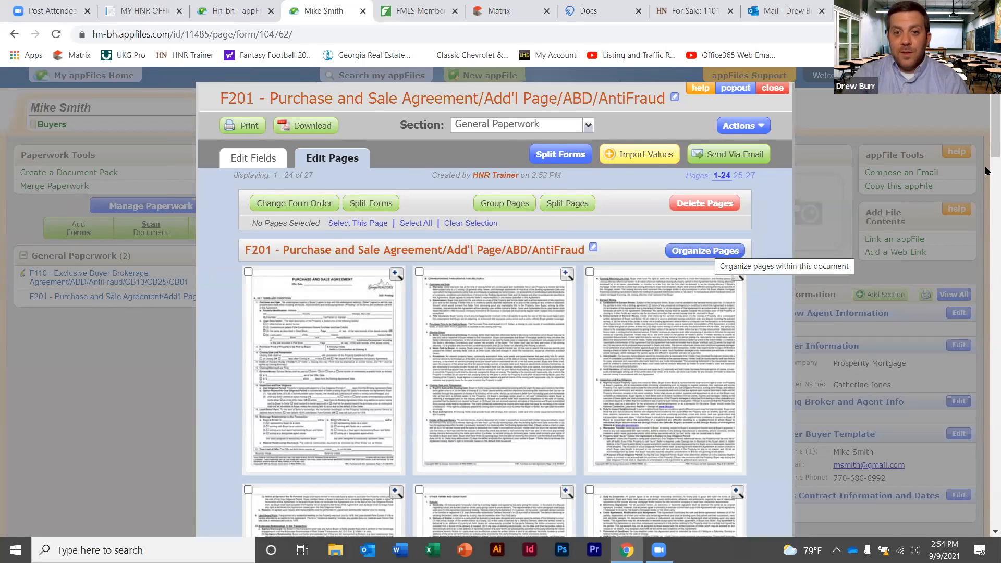
scroll(984, 172, down, 20)
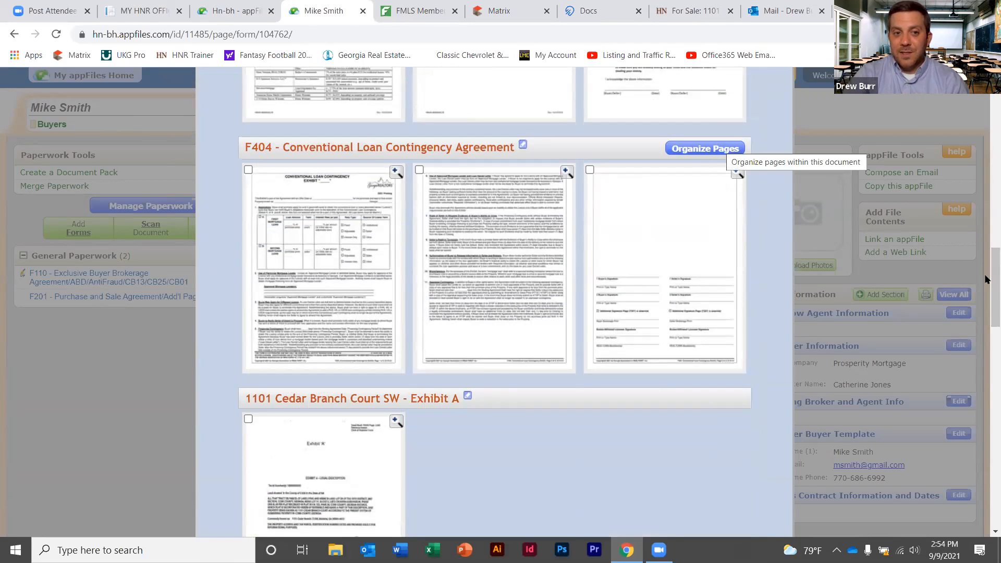
scroll(988, 280, down, 3)
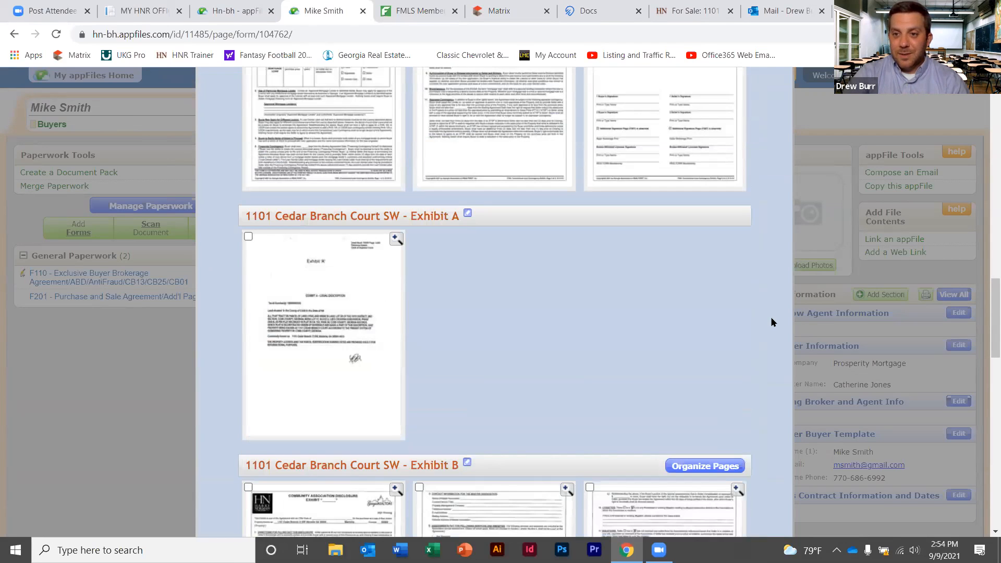
scroll(987, 308, up, 9)
scroll(985, 208, up, 10)
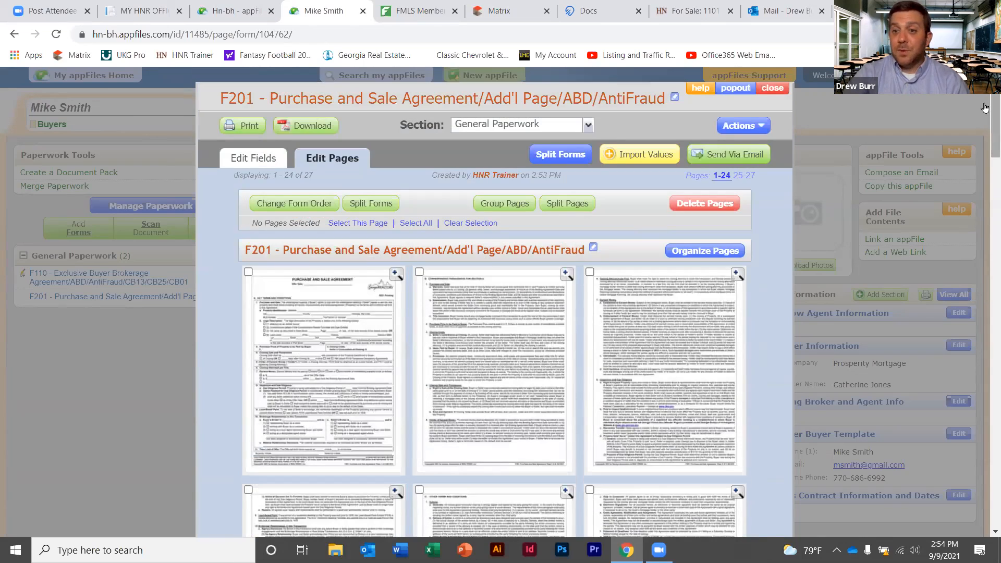
click(710, 252)
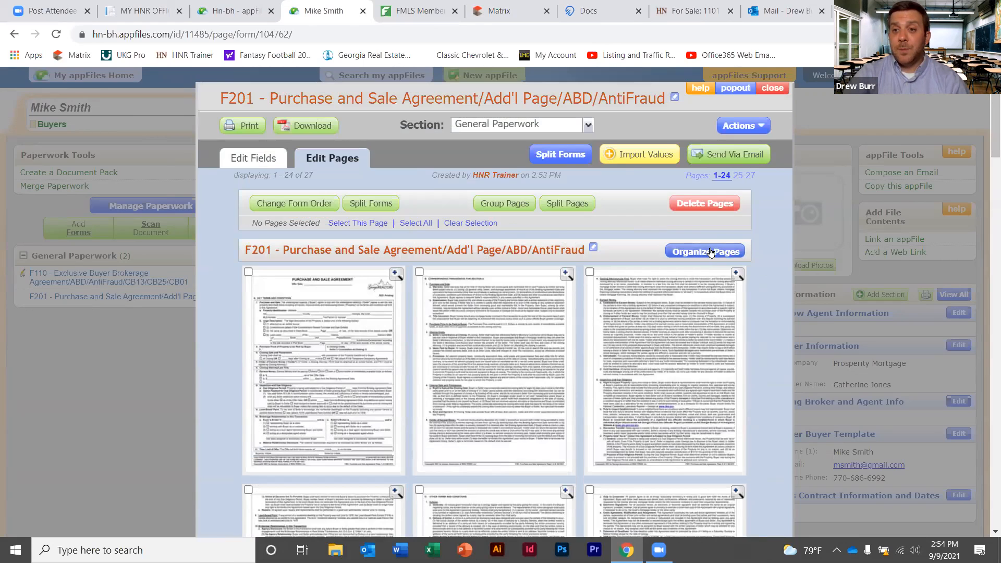
drag(679, 299, 556, 339)
drag(680, 257, 507, 237)
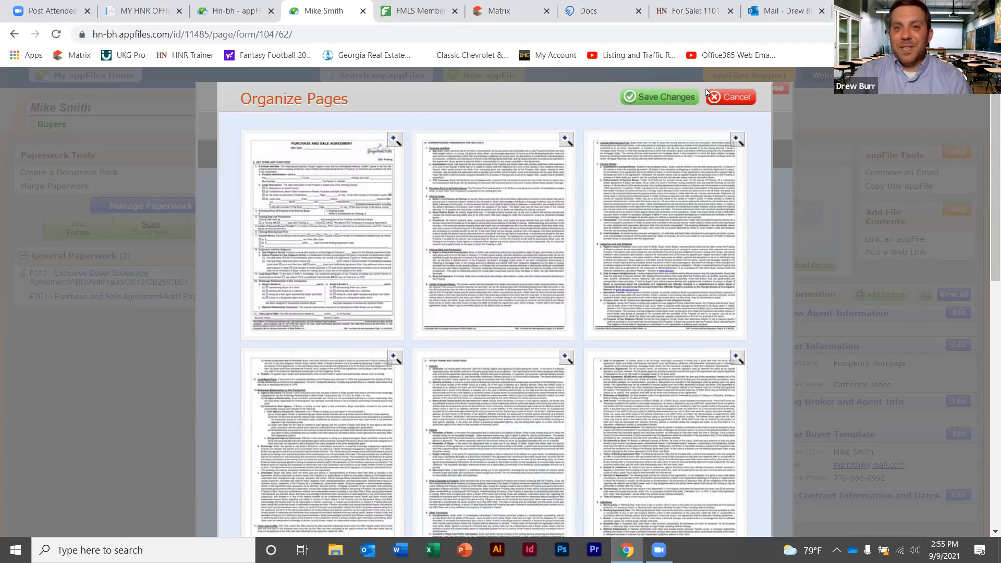
click(676, 97)
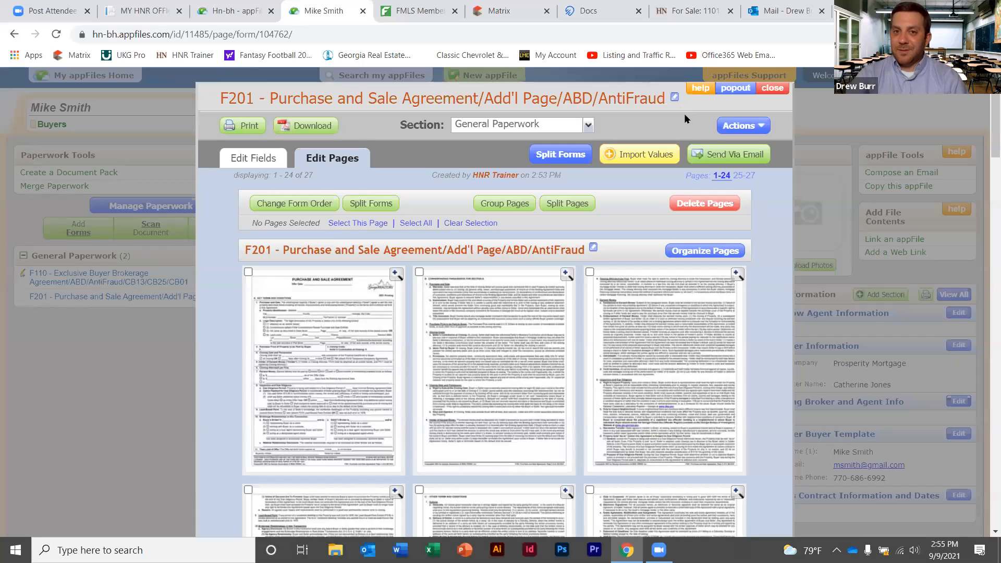
From the Edit Fields view, split all six forms out of F201 and confirm success
click(257, 159)
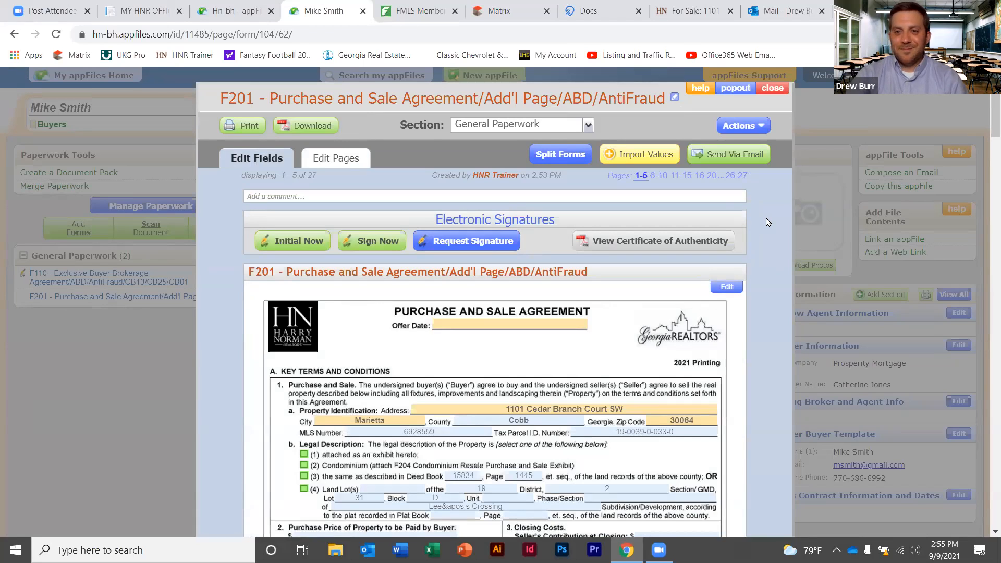
click(563, 156)
click(280, 244)
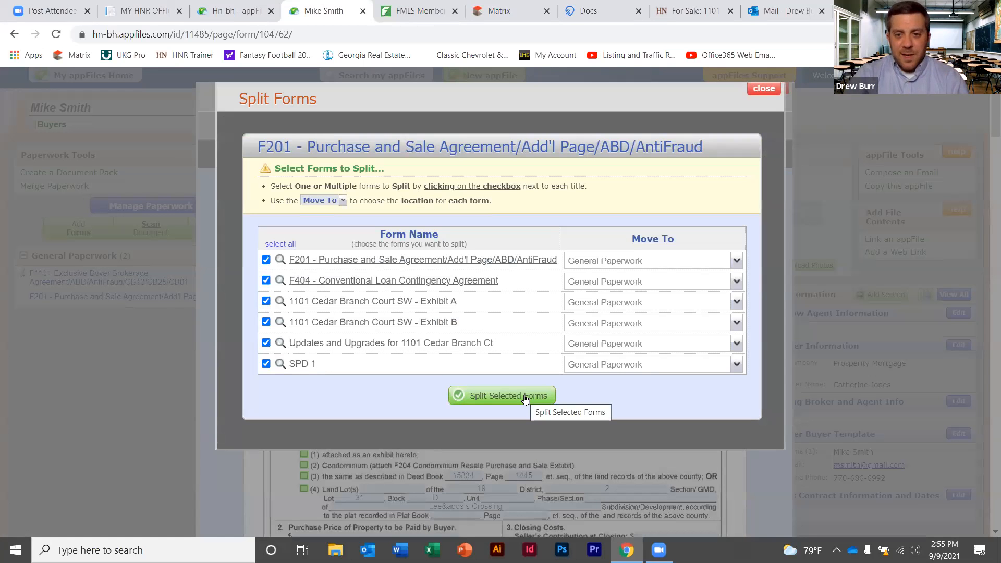
click(524, 399)
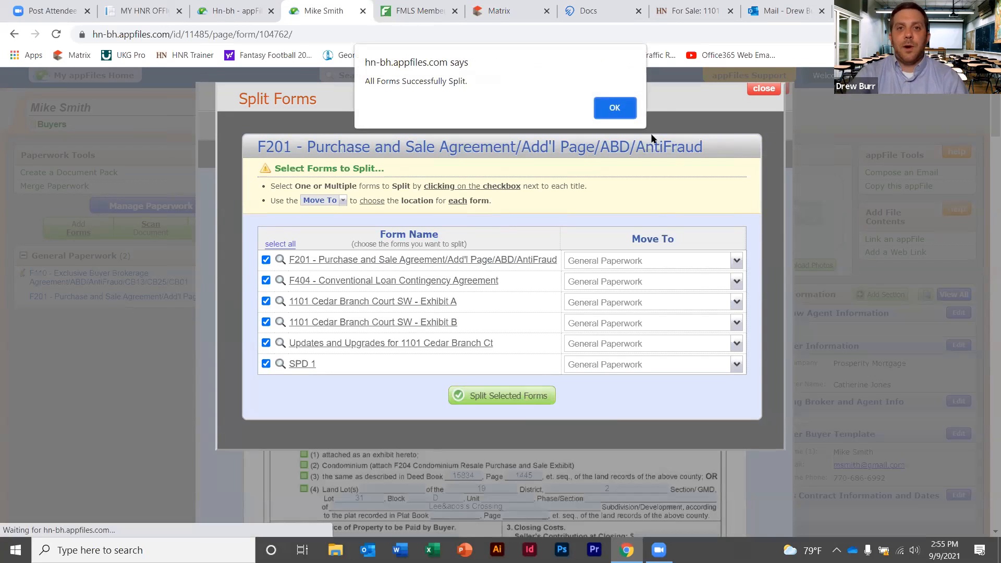
click(620, 112)
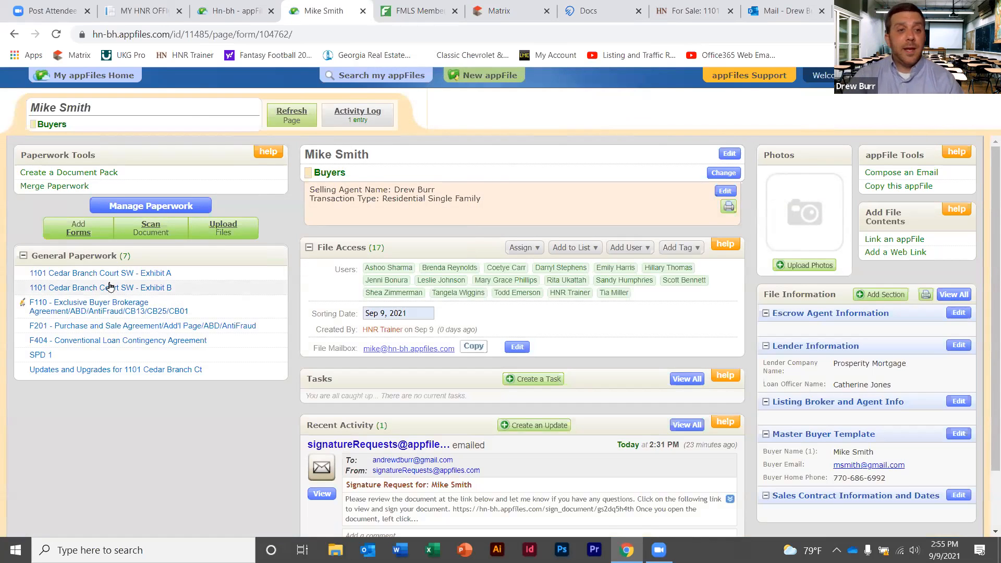
Open the property's Exhibit A legal description form from the General Paperwork list
click(150, 275)
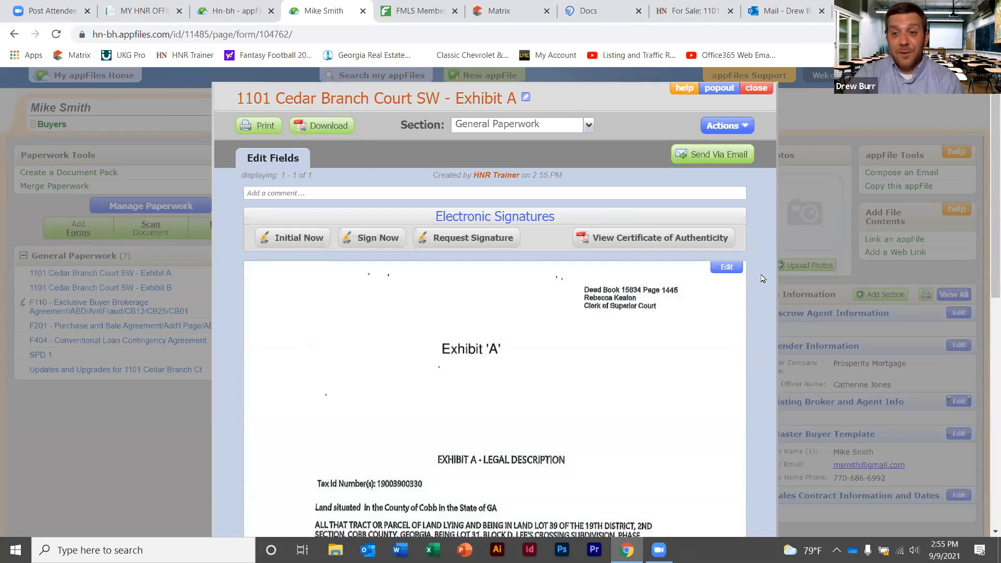
Open the Add/Edit Page Elements editor on page 1 of Exhibit A
click(726, 268)
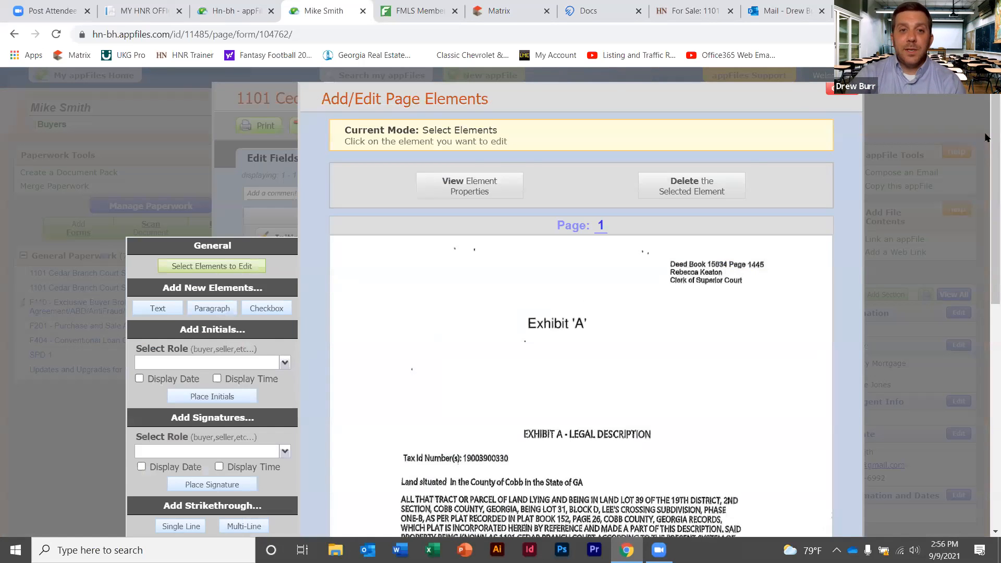
scroll(982, 157, down, 2)
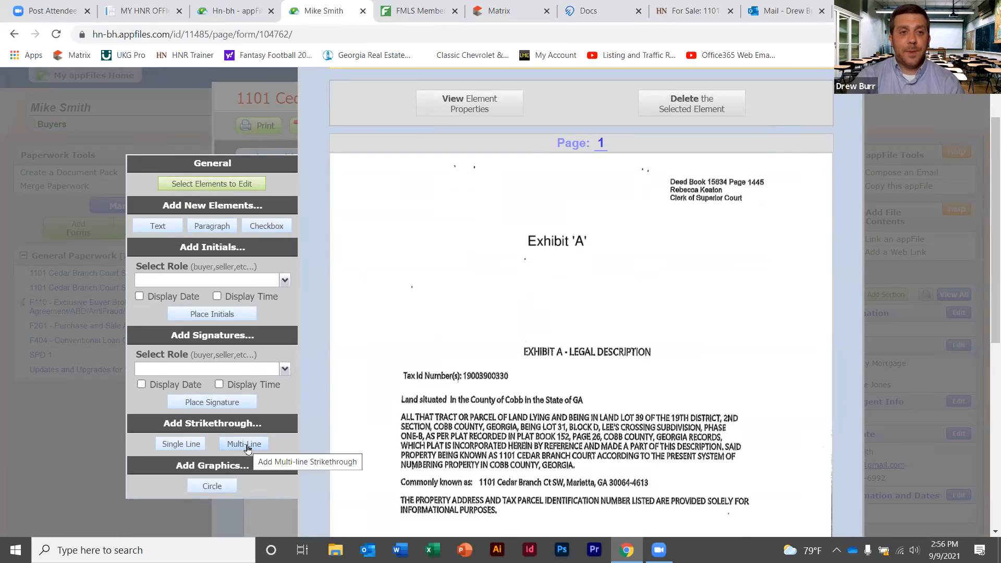
Create a text element reading 'B' near the Exhibit 'A' heading
click(163, 227)
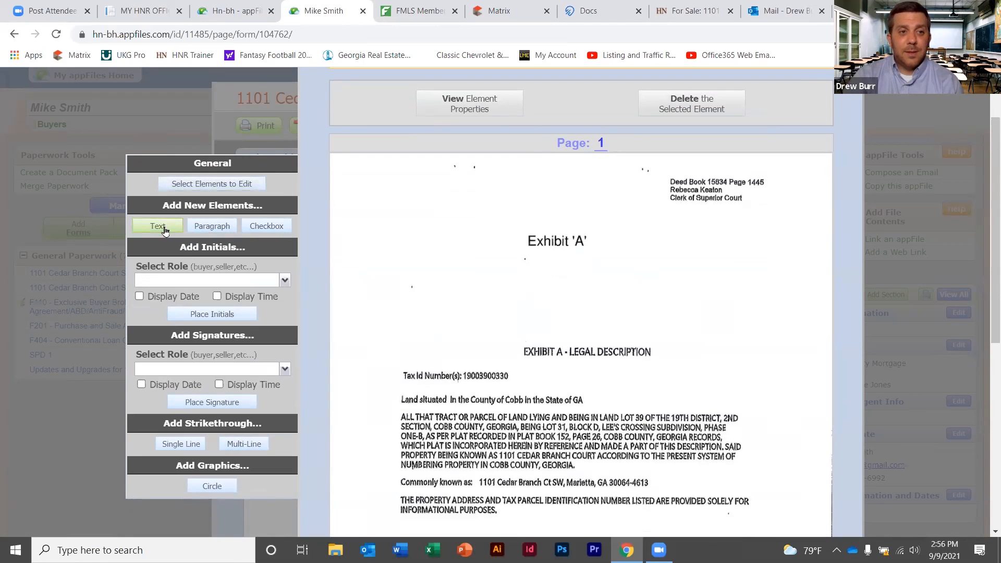
click(574, 211)
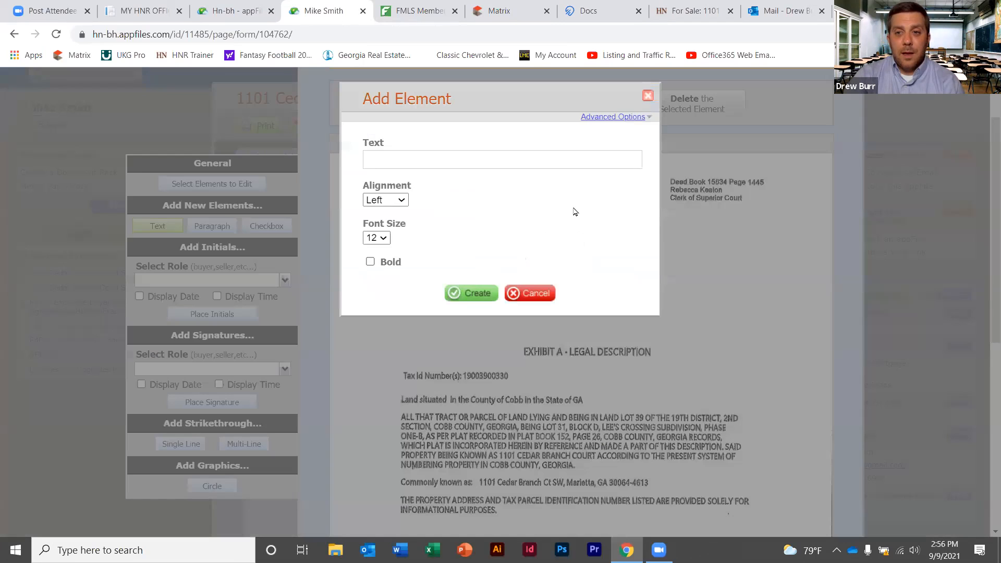
click(648, 96)
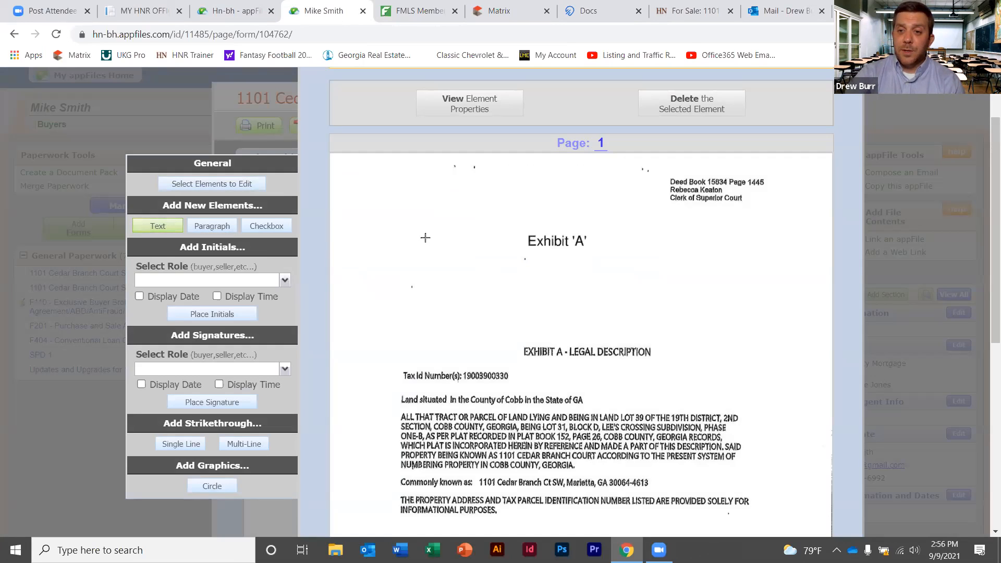
click(540, 216)
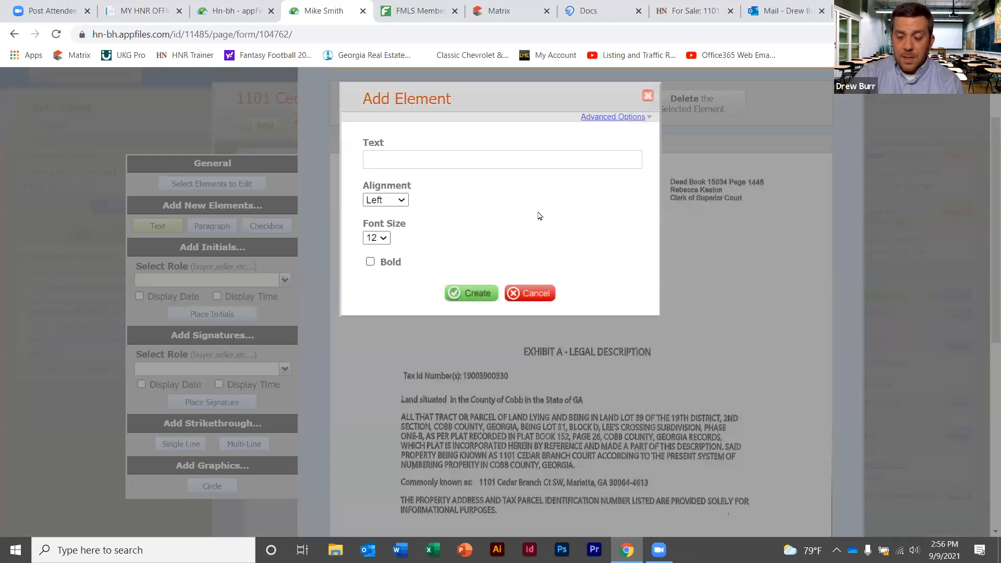
click(476, 155)
text(B)
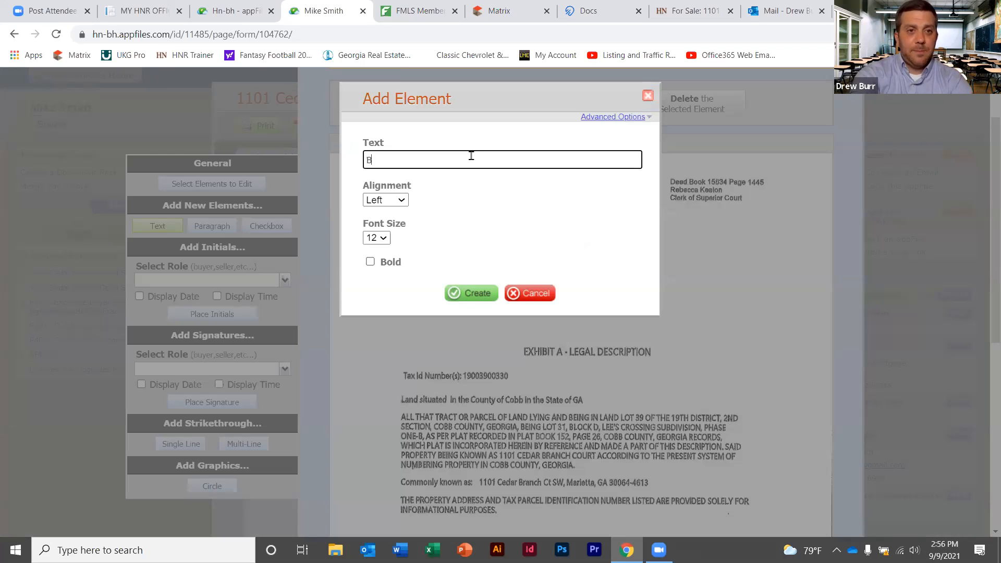
click(476, 293)
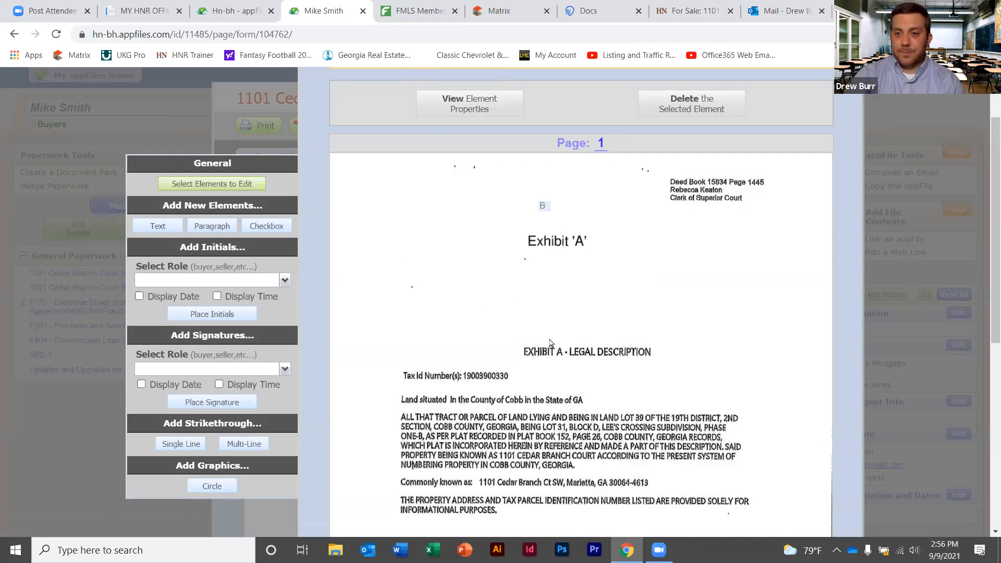
Set the B element's font size to 15 and move it beside the heading
click(543, 207)
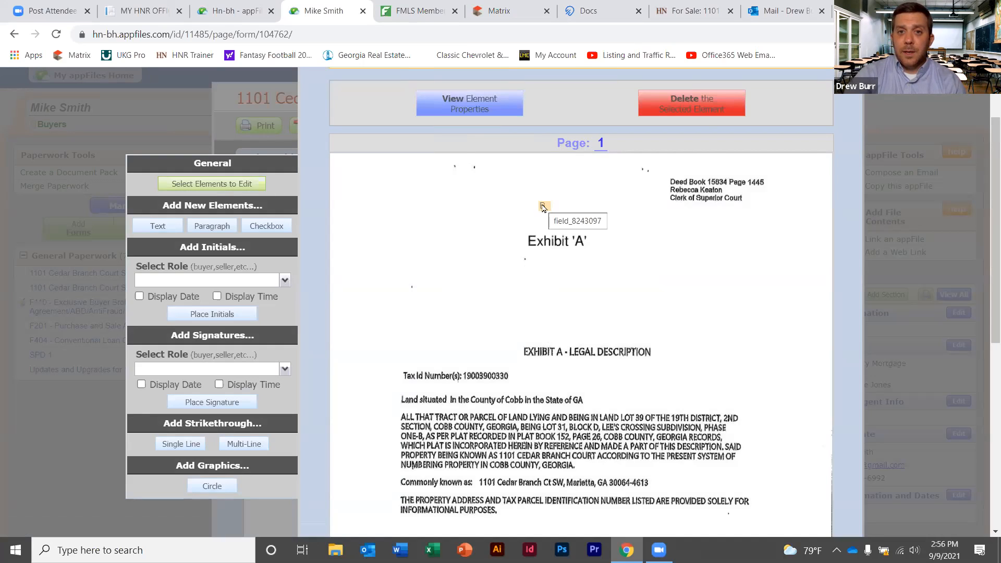
click(471, 106)
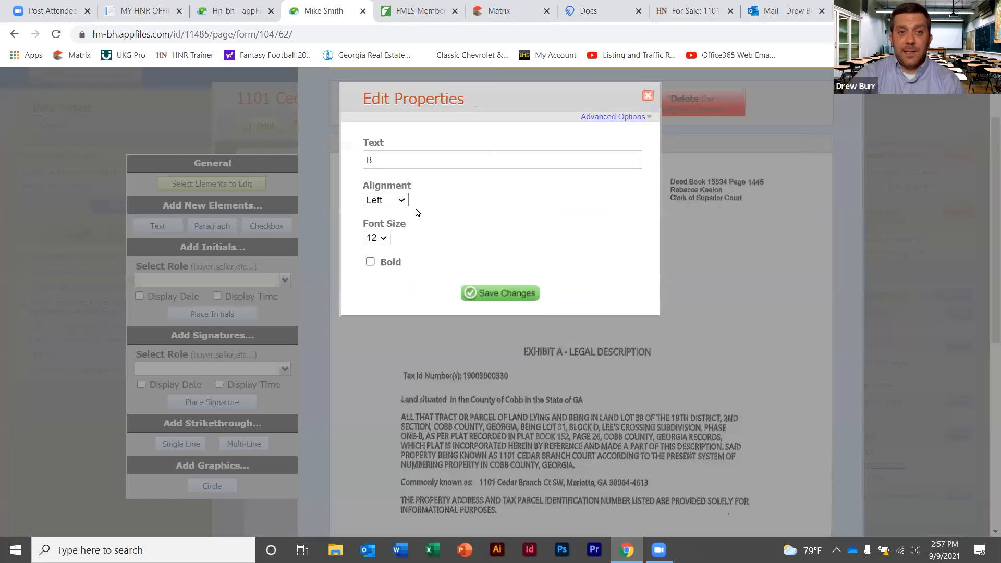
click(385, 238)
click(373, 333)
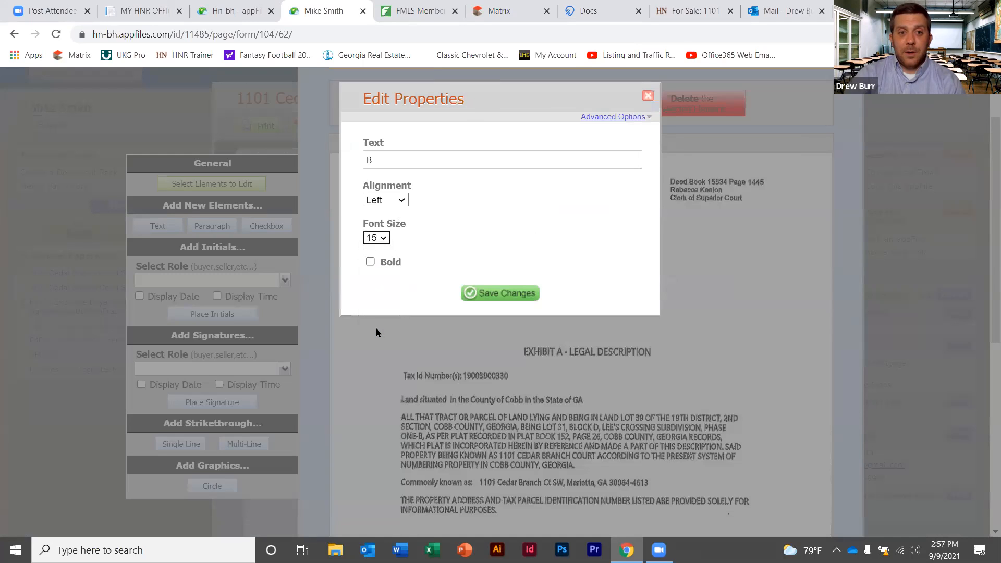
click(501, 293)
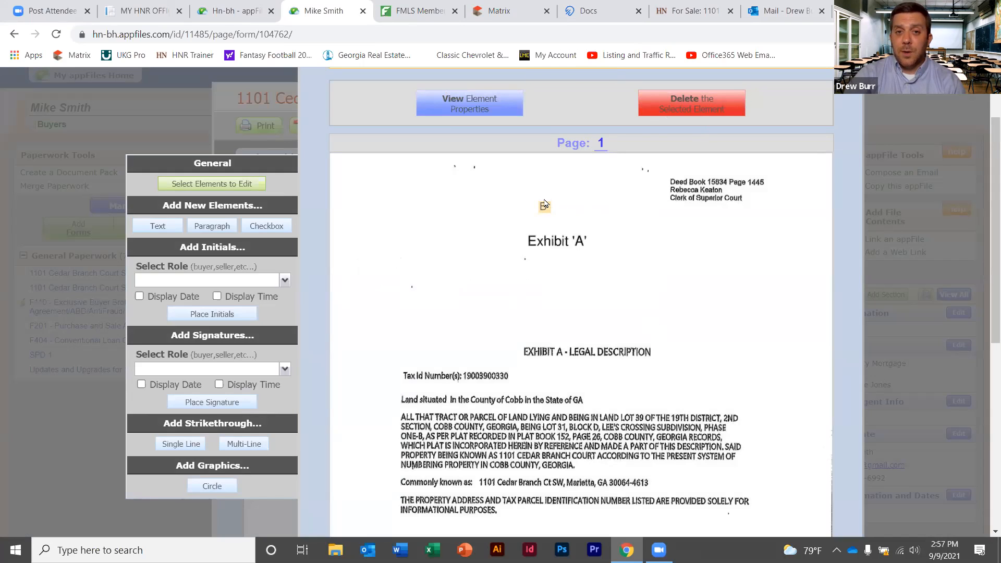
drag(545, 204, 592, 240)
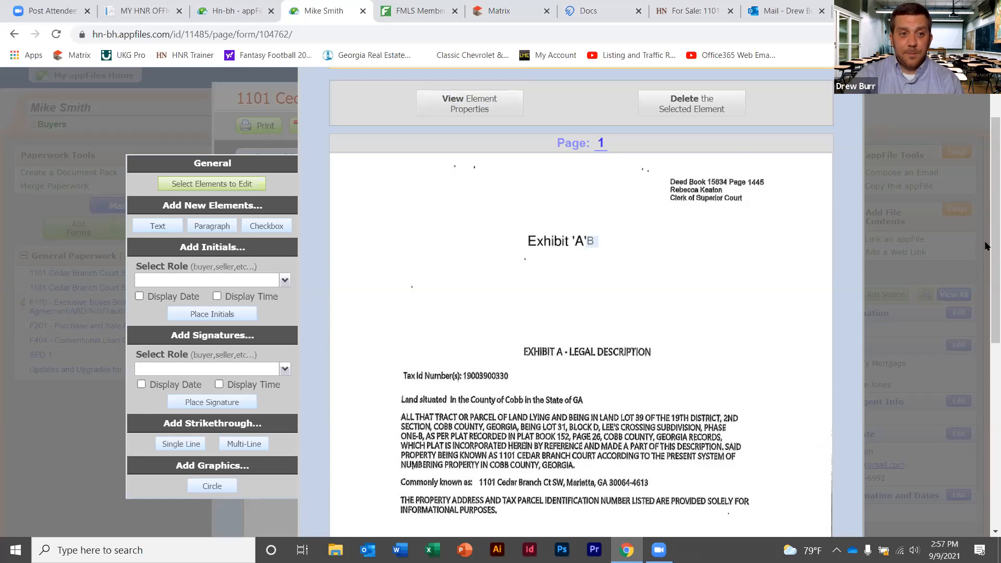
Place a Buyer Initials box on page 1 below the legal description
scroll(985, 271, down, 2)
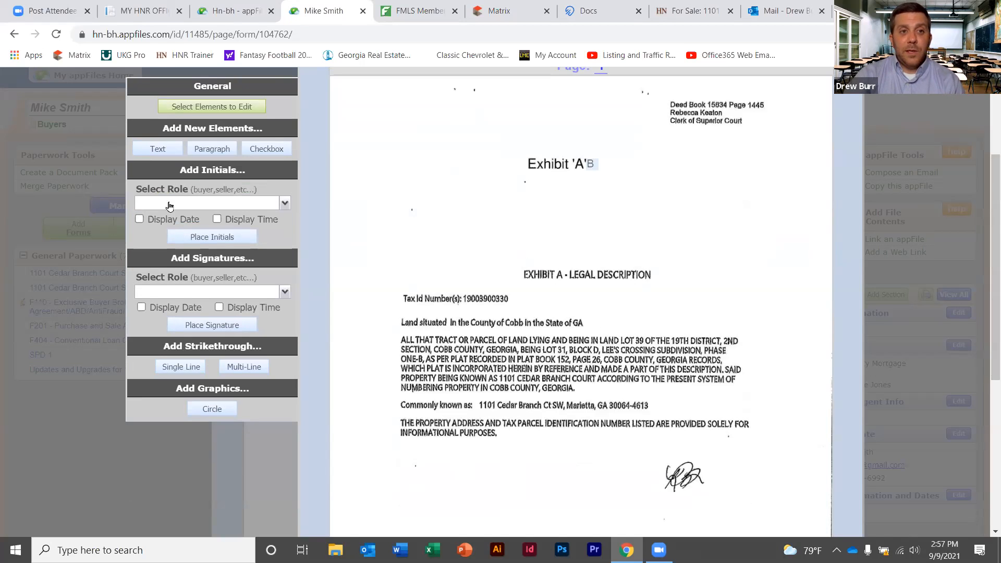
click(286, 203)
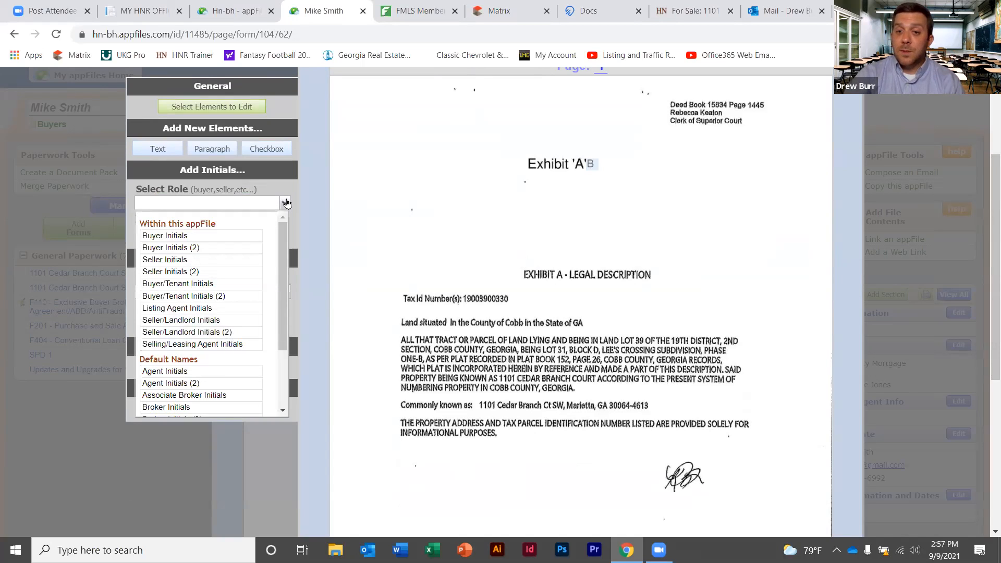
click(189, 237)
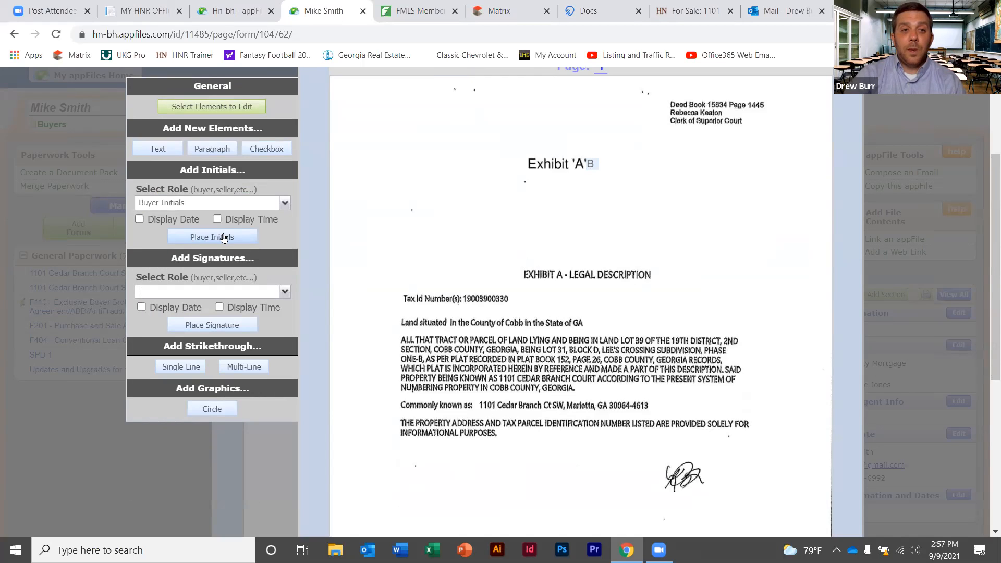
click(189, 237)
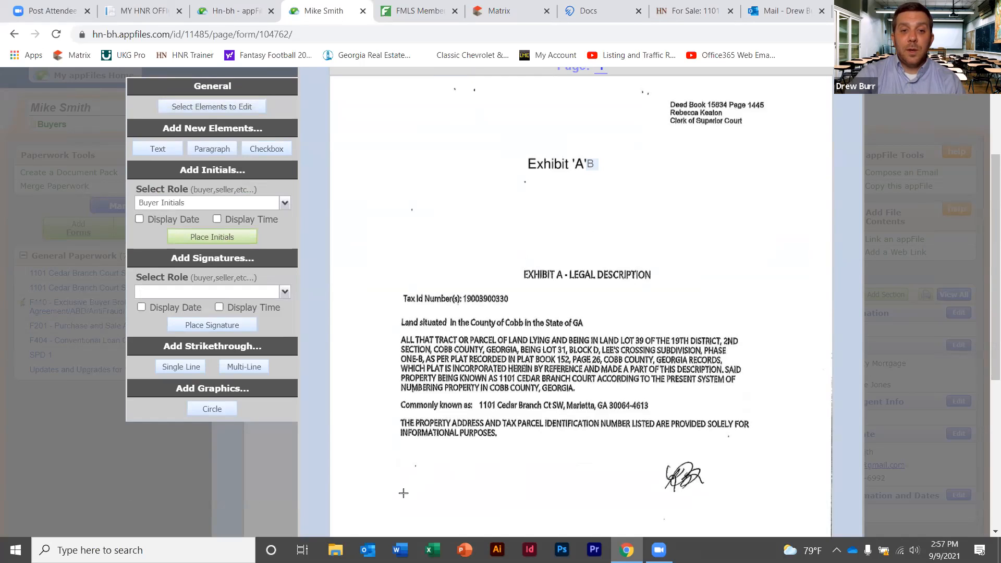
click(399, 488)
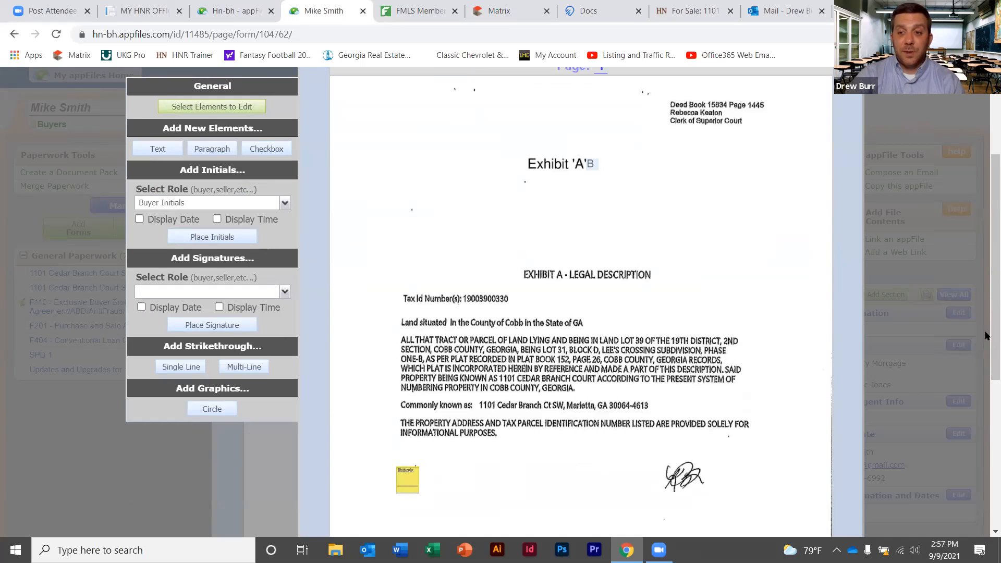
scroll(987, 335, down, 2)
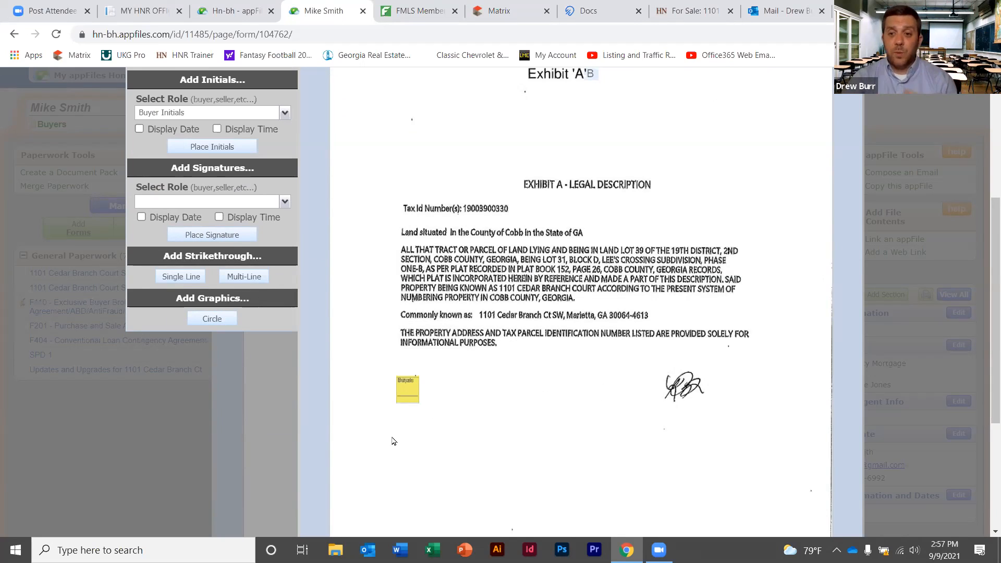
Place a Buyer Signature field just below the Buyer Initials box, nudged slightly up-right
click(284, 202)
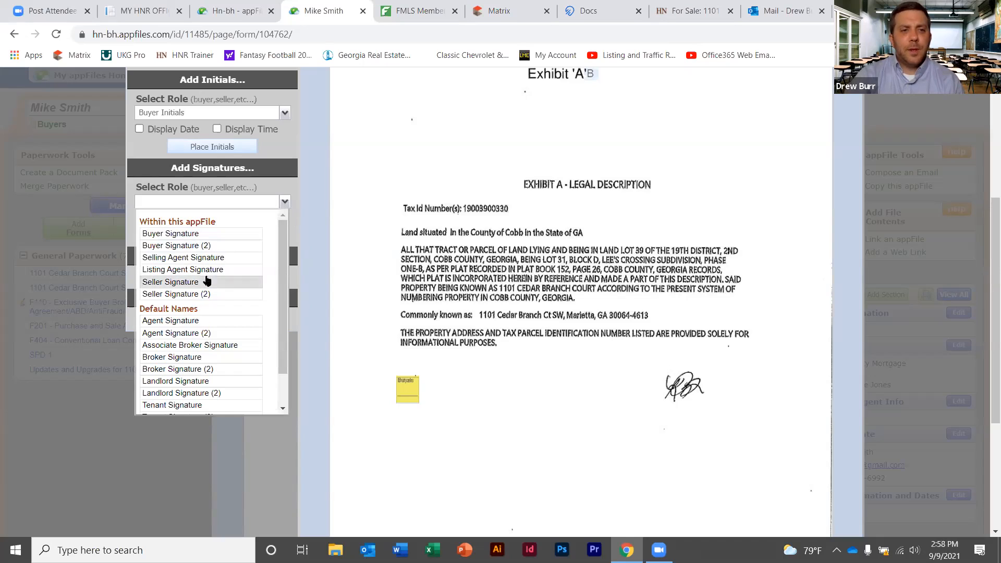
click(183, 234)
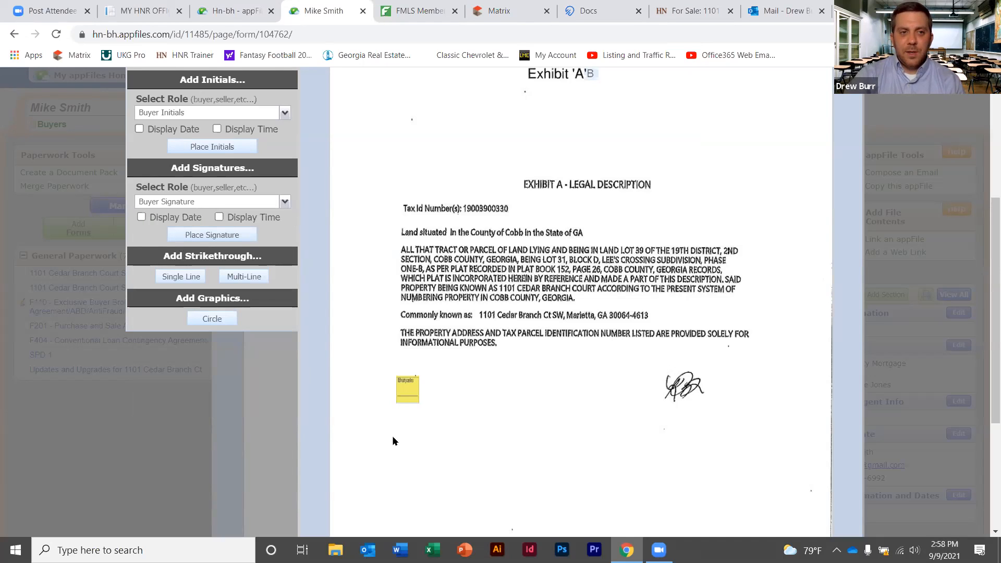
click(228, 237)
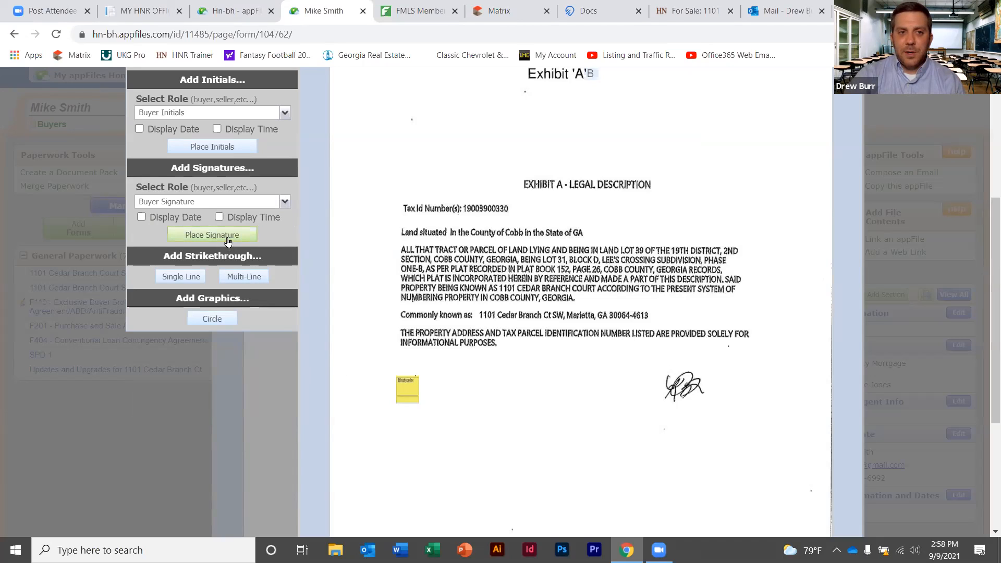
click(395, 439)
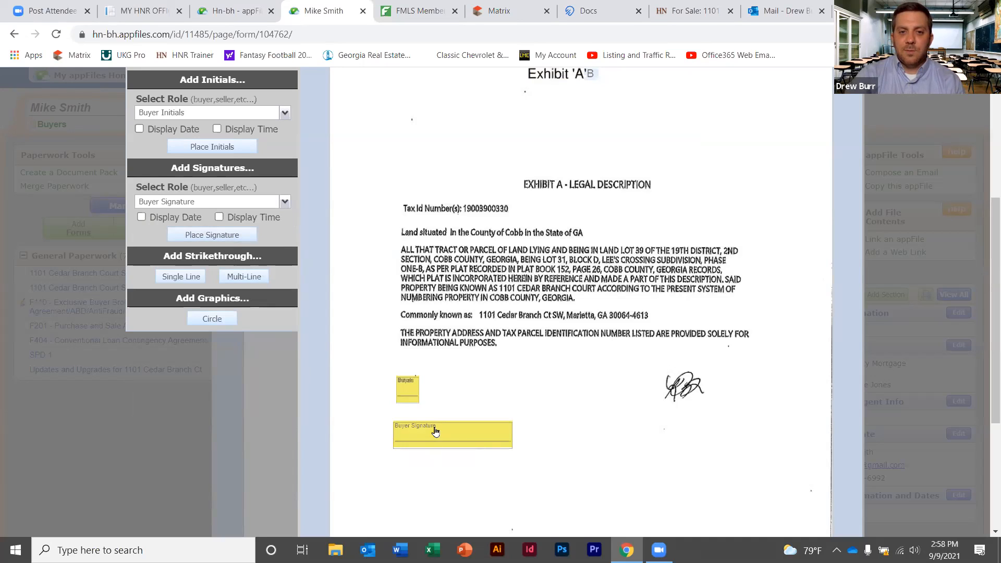
mouse_move(438, 428)
mouse_down()
mouse_move(640, 423)
mouse_move(442, 425)
mouse_up()
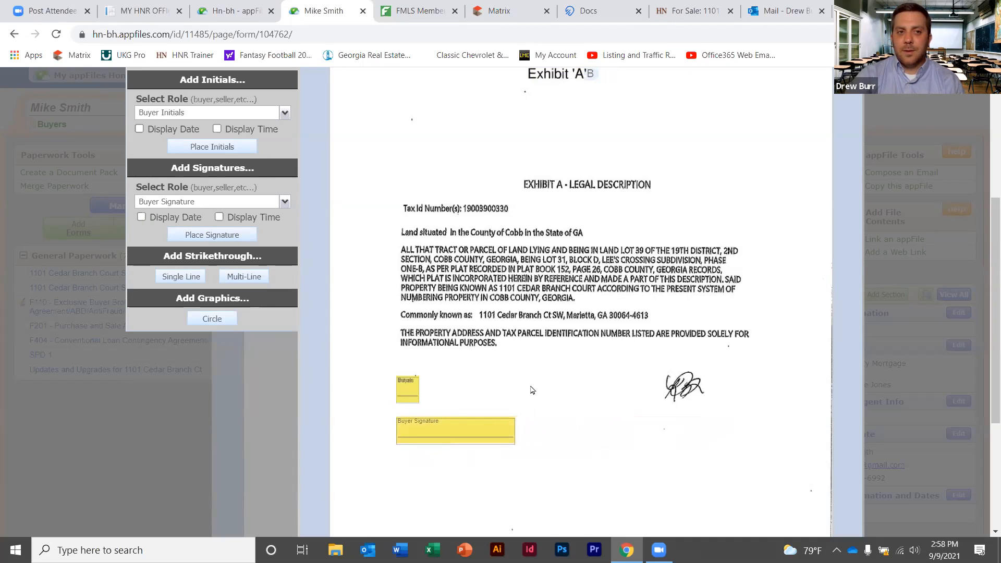
click(183, 279)
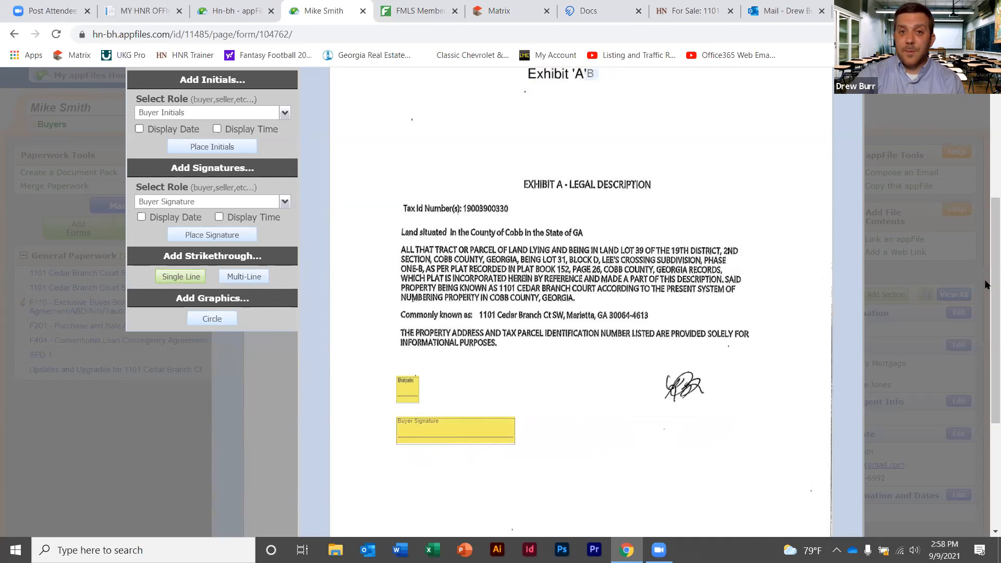
Draw a strikethrough over the A in Exhibit 'A', shorten its right end, and deselect it
drag(985, 284, 986, 222)
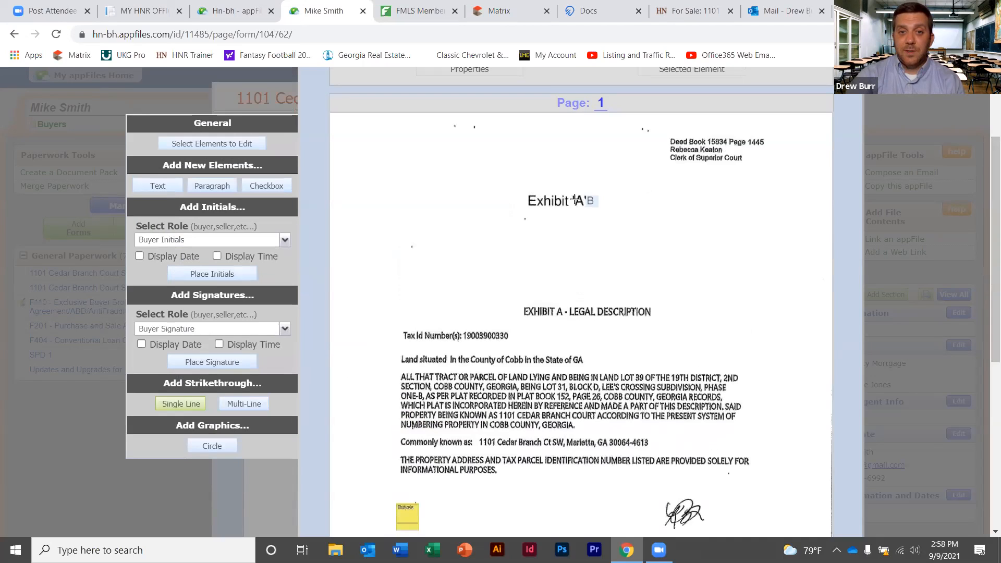
drag(520, 200, 590, 200)
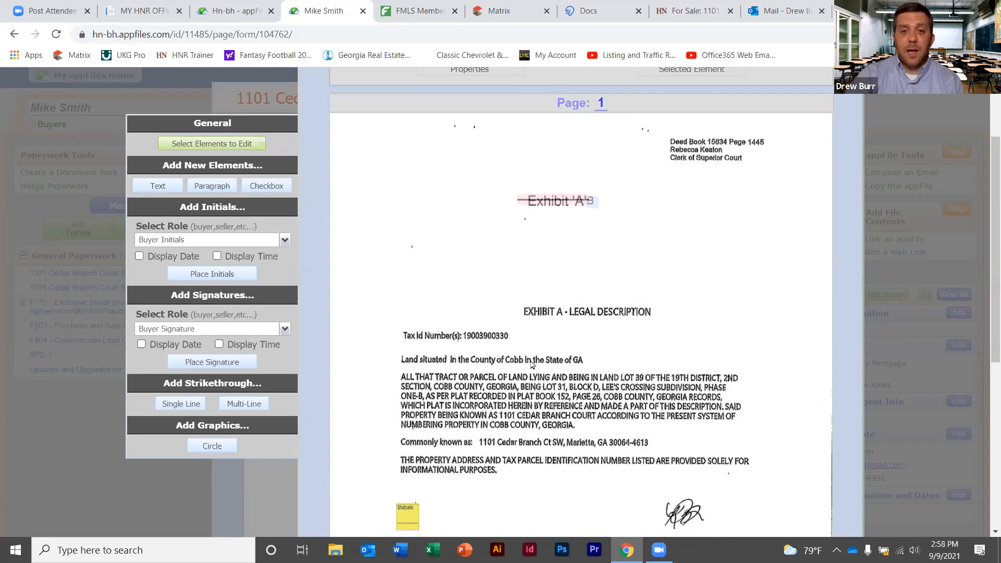
click(545, 205)
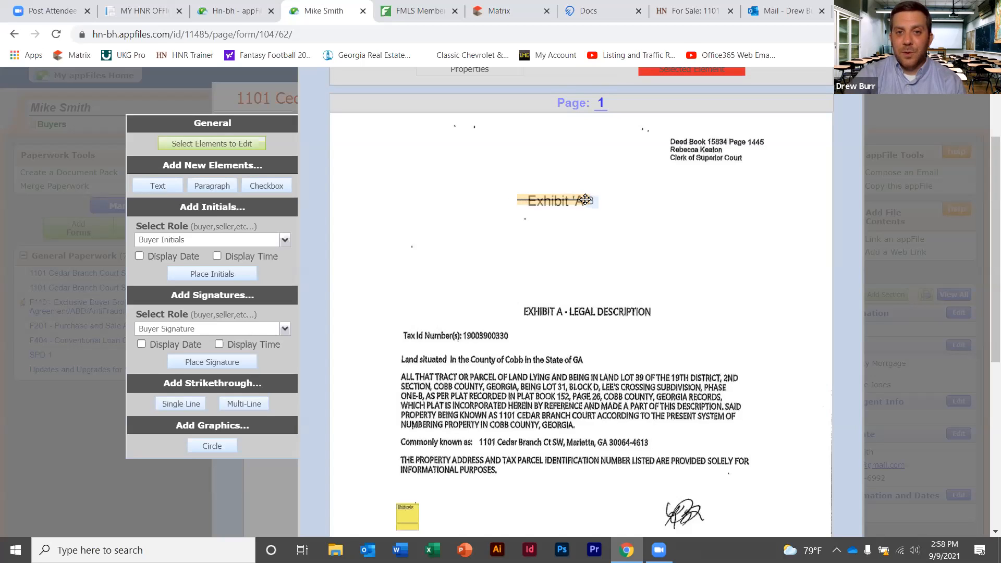
mouse_move(588, 199)
mouse_down()
mouse_move(536, 211)
mouse_move(541, 201)
mouse_move(580, 201)
mouse_up()
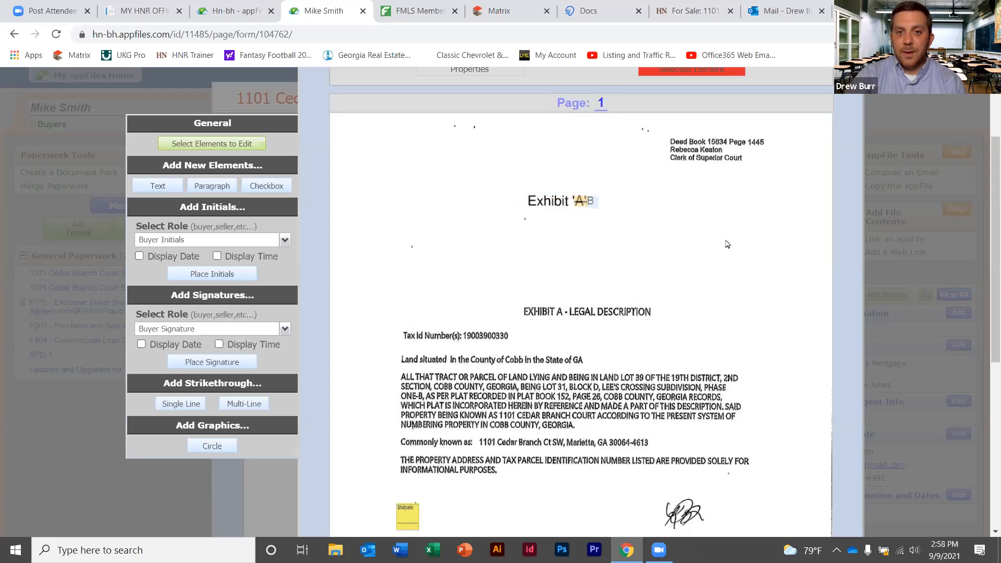
click(718, 269)
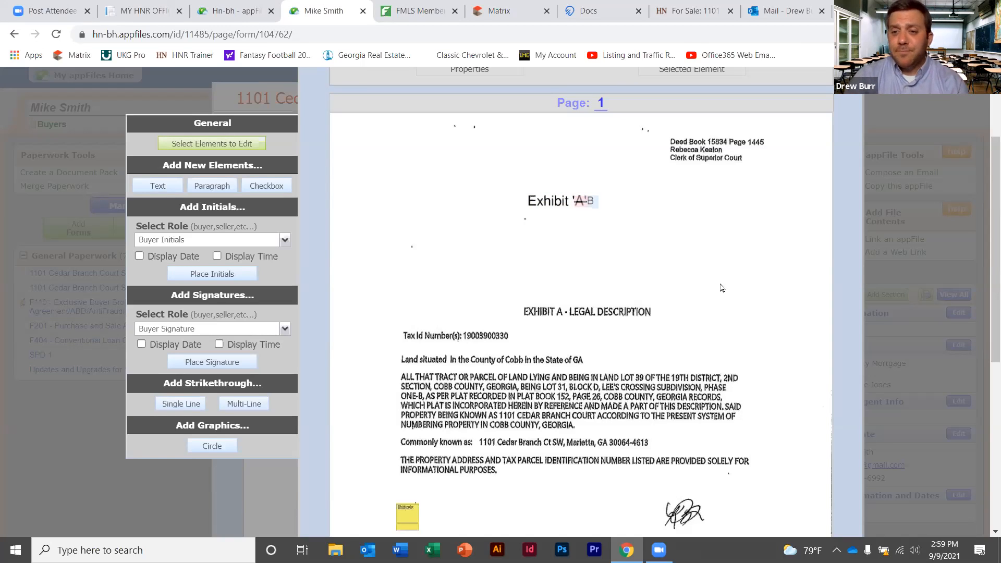
Create a text element reading DREW in font size 16 just below the Exhibit 'A' title
scroll(722, 286, down, 5)
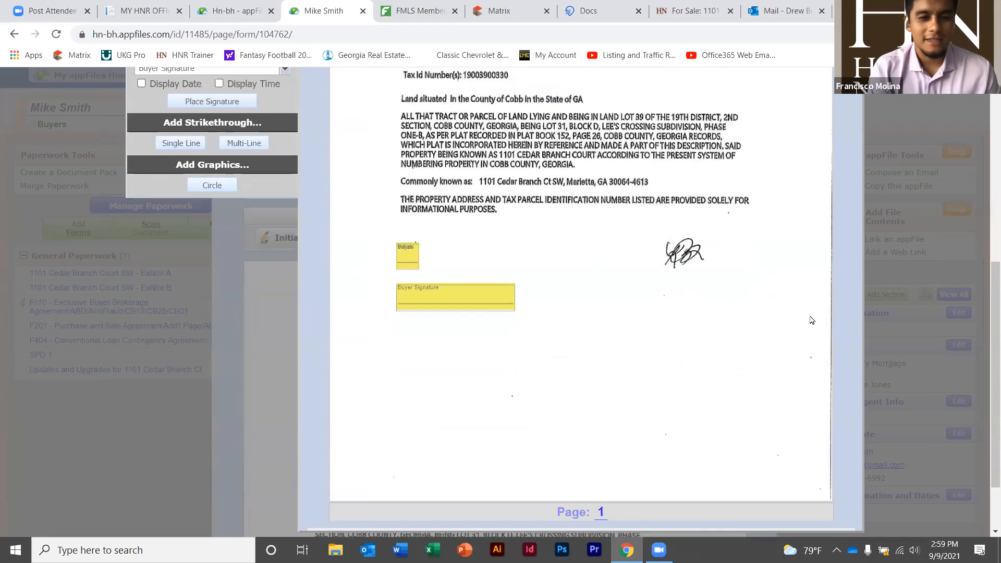
scroll(987, 205, up, 5)
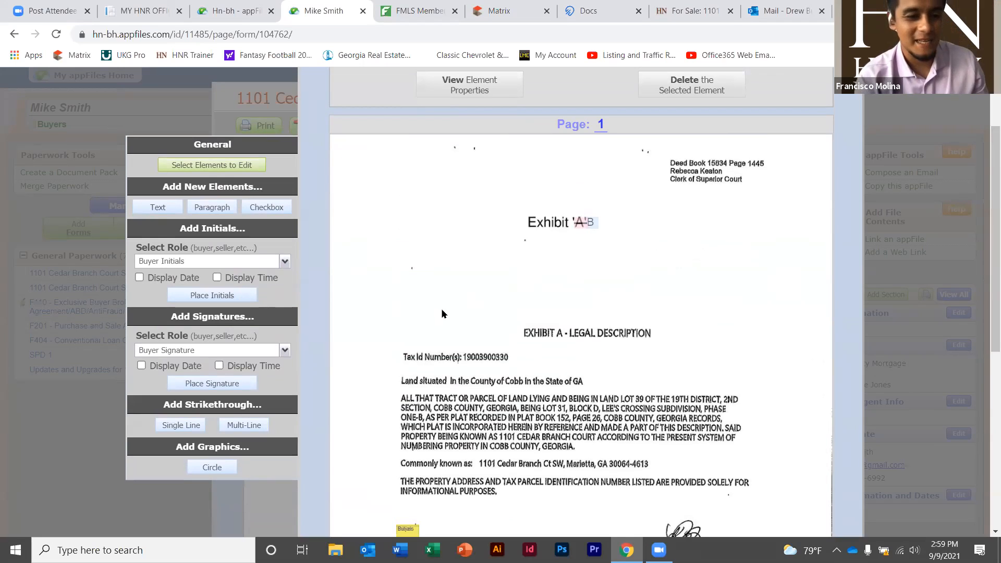
click(156, 207)
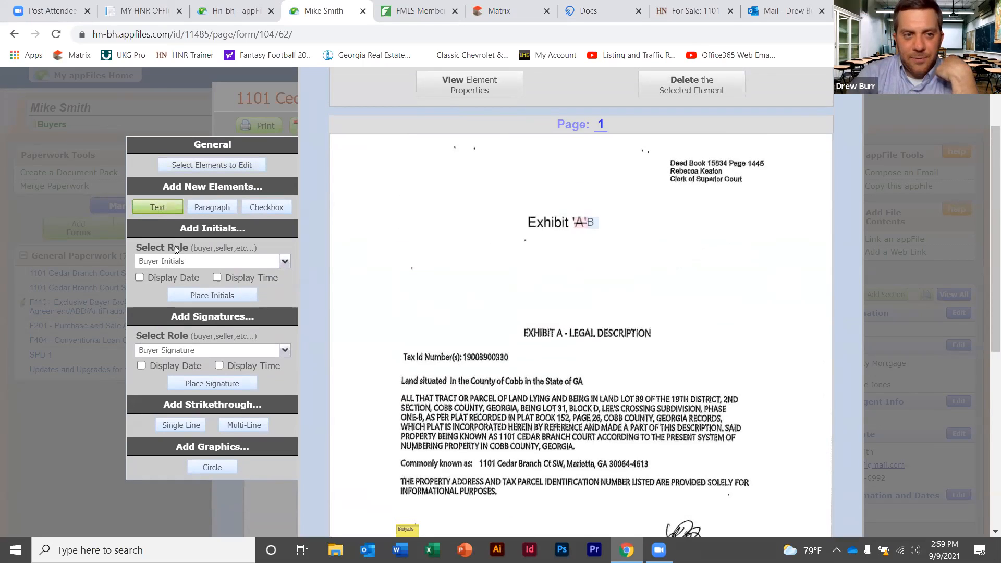
click(560, 282)
click(454, 158)
text(DREW)
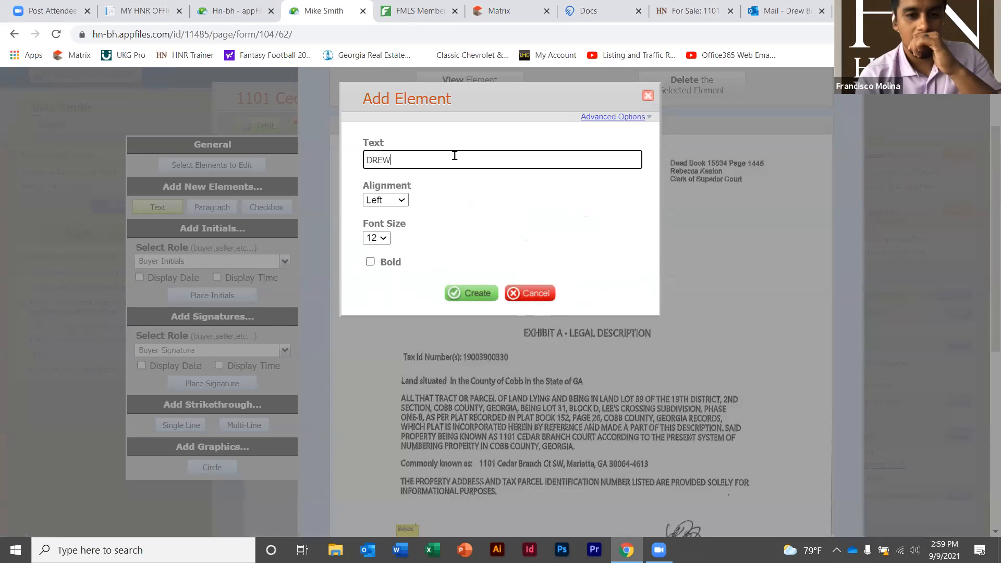
click(385, 238)
click(378, 347)
click(464, 289)
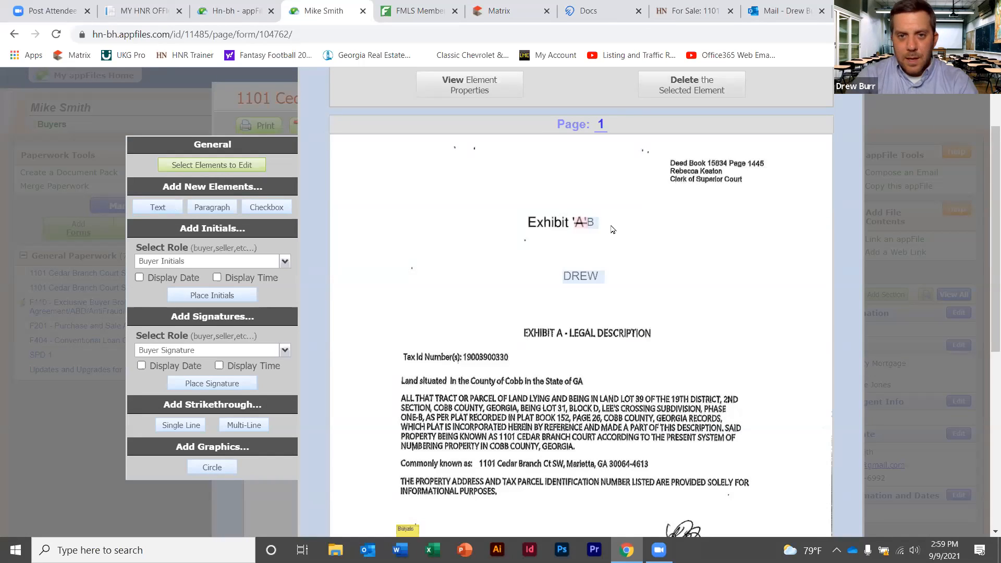
Delete the B label beside the Exhibit 'A' heading and confirm the deletion
click(592, 224)
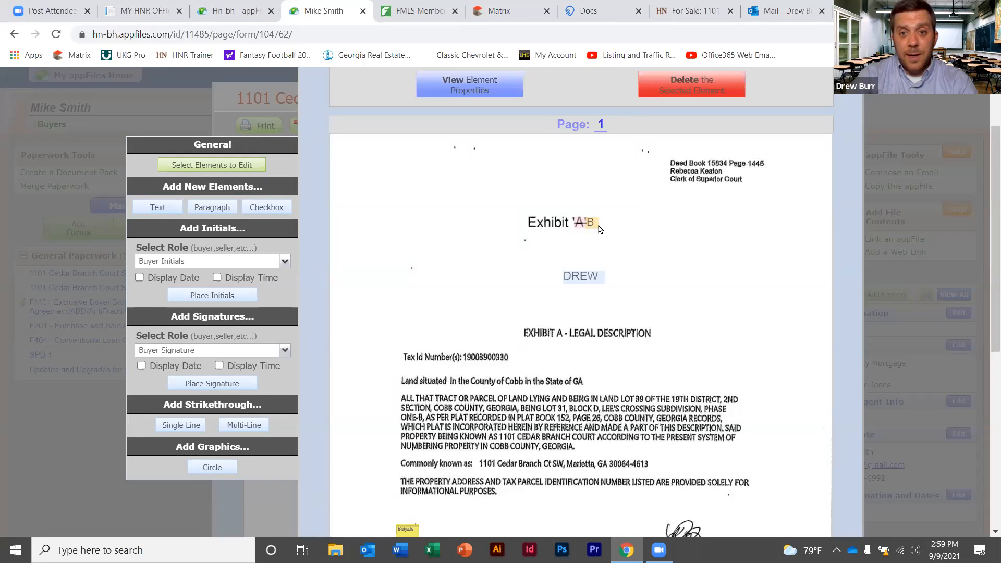
click(692, 84)
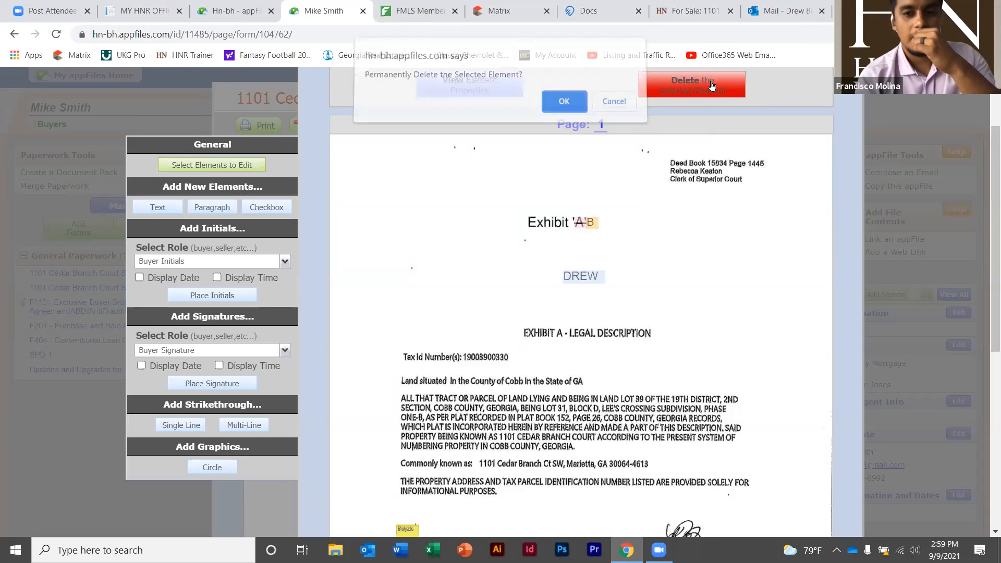
click(572, 104)
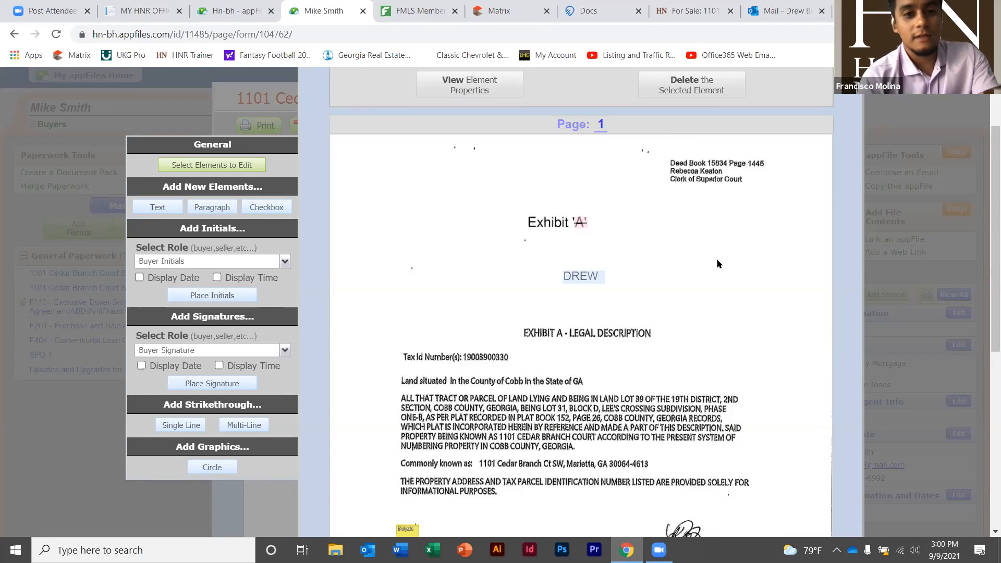
scroll(756, 262, up, 1)
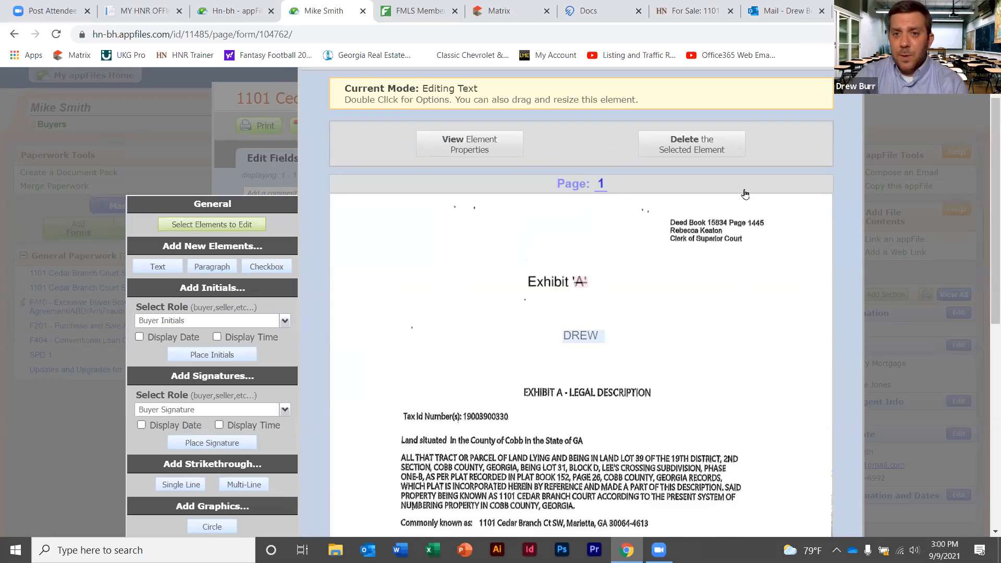
Reopen the Exhibit A page editor and delete the strikethrough over the A
scroll(746, 194, up, 1)
click(803, 93)
scroll(477, 230, down, 3)
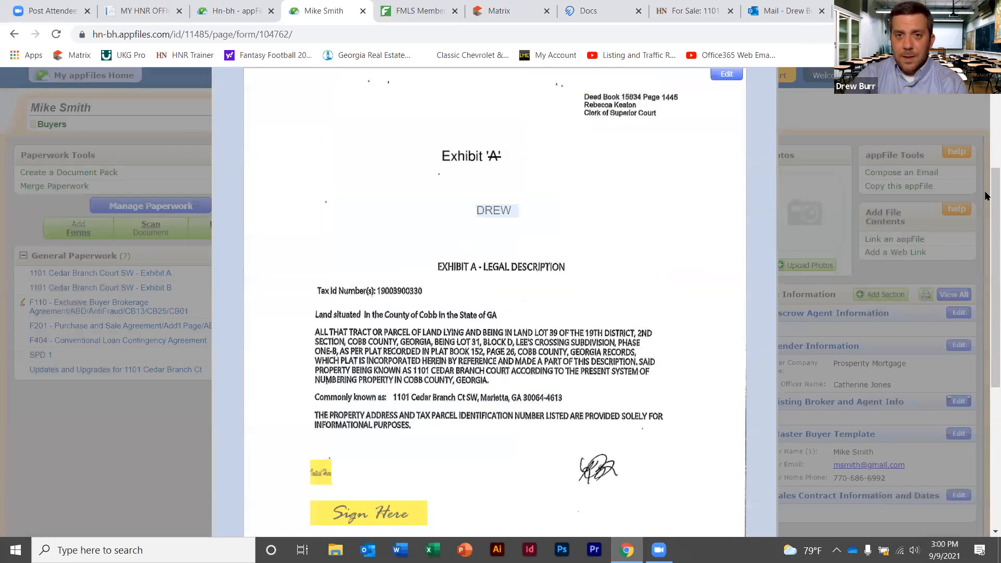
scroll(985, 196, up, 2)
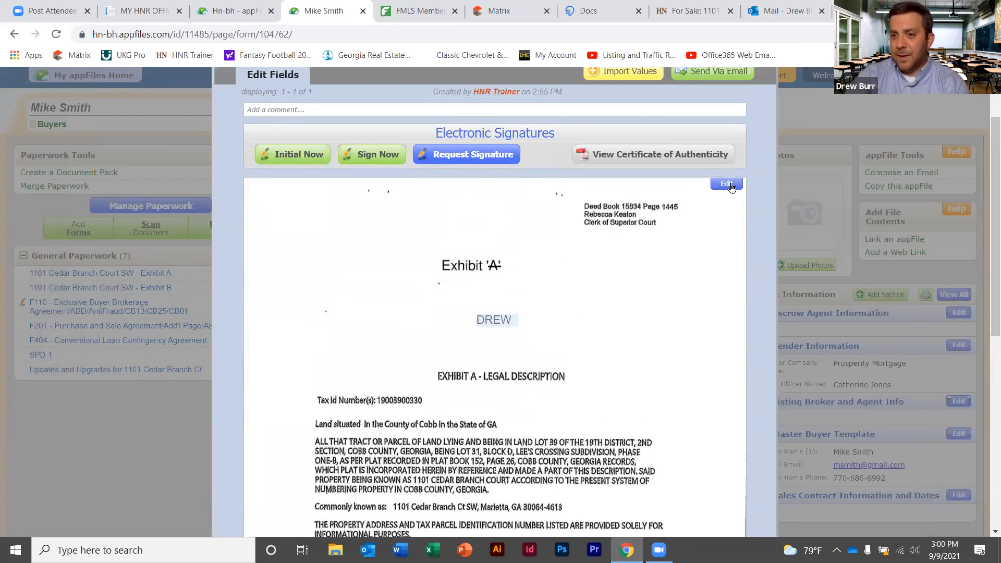
scroll(730, 188, up, 1)
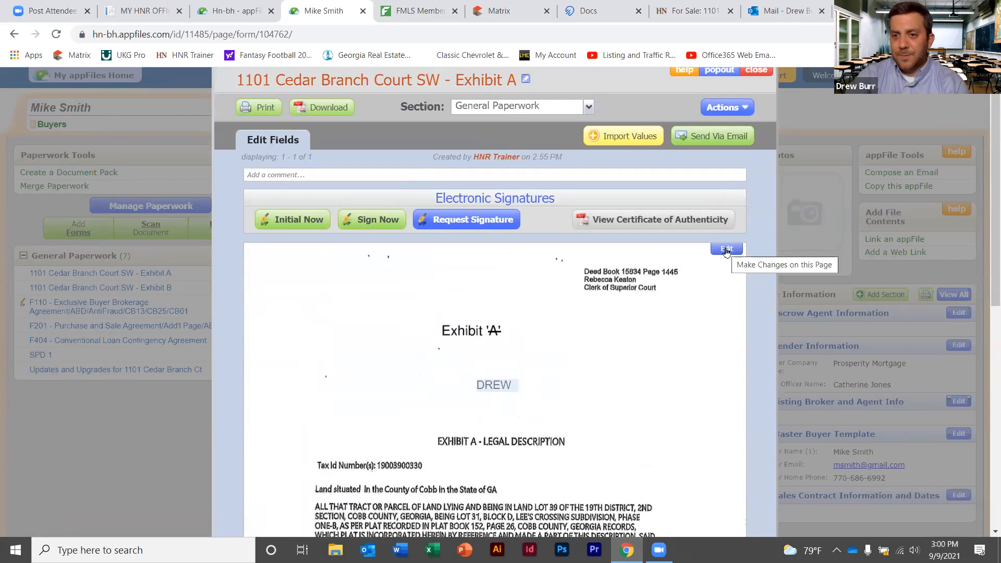
click(584, 348)
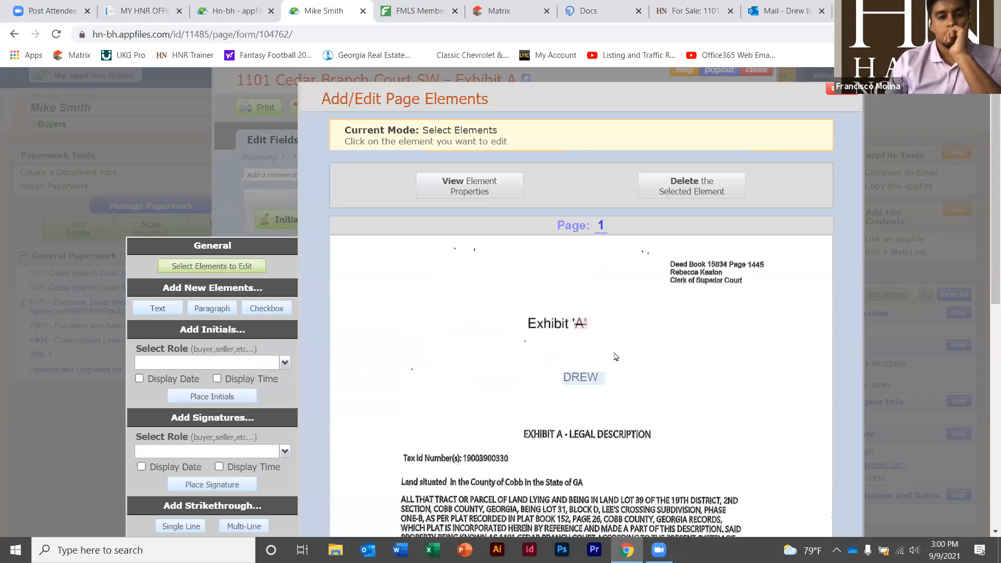
click(582, 324)
click(729, 175)
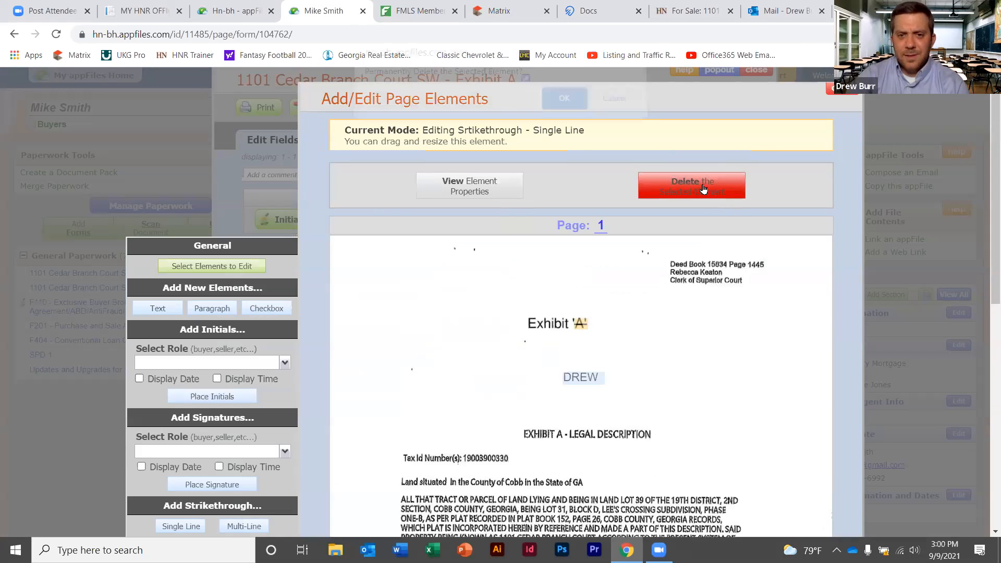
click(573, 110)
Delete the DREW text element and confirm
click(580, 377)
click(686, 188)
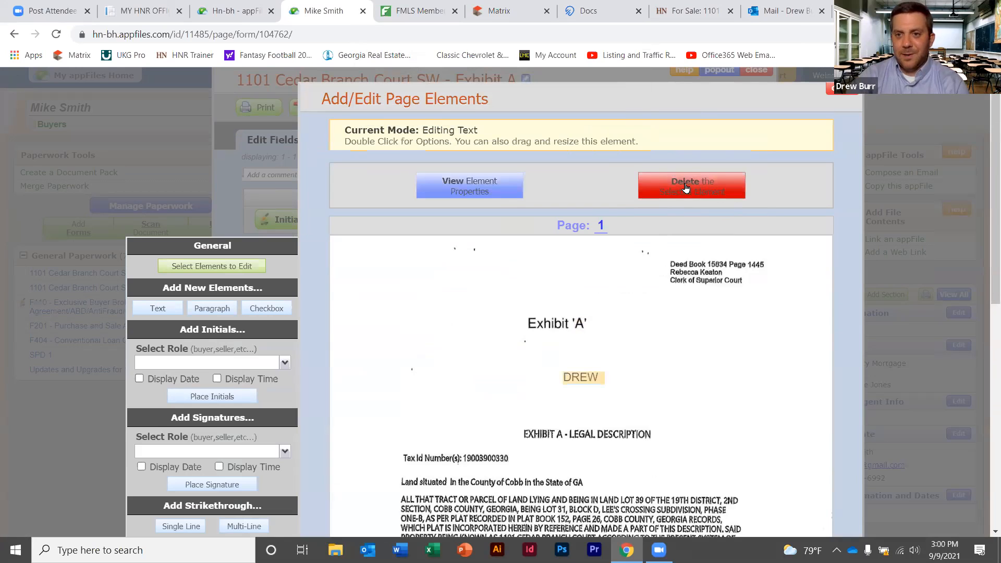
click(561, 108)
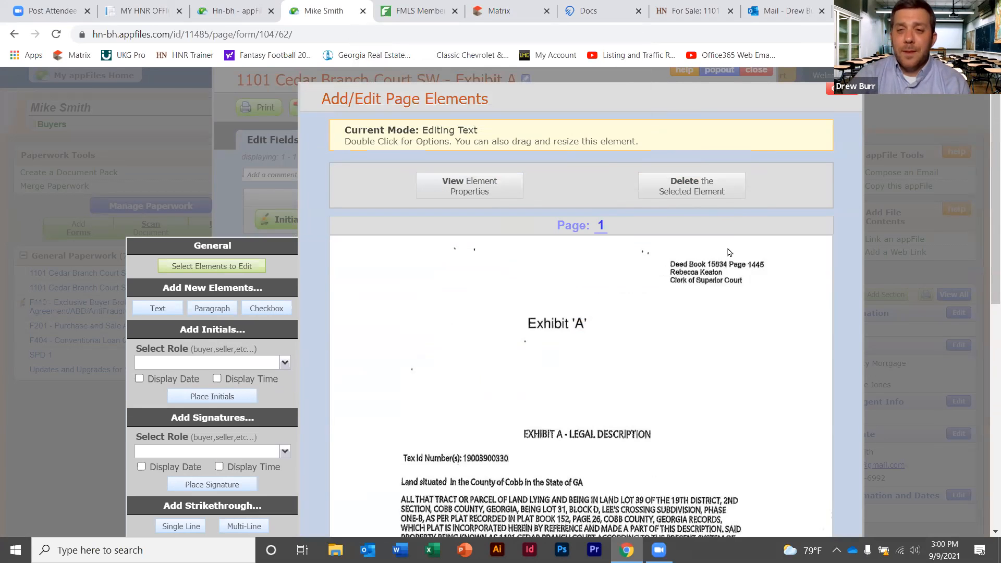
Close the Add/Edit Page Elements editor and then the Exhibit A form window
click(831, 89)
scroll(762, 117, down, 3)
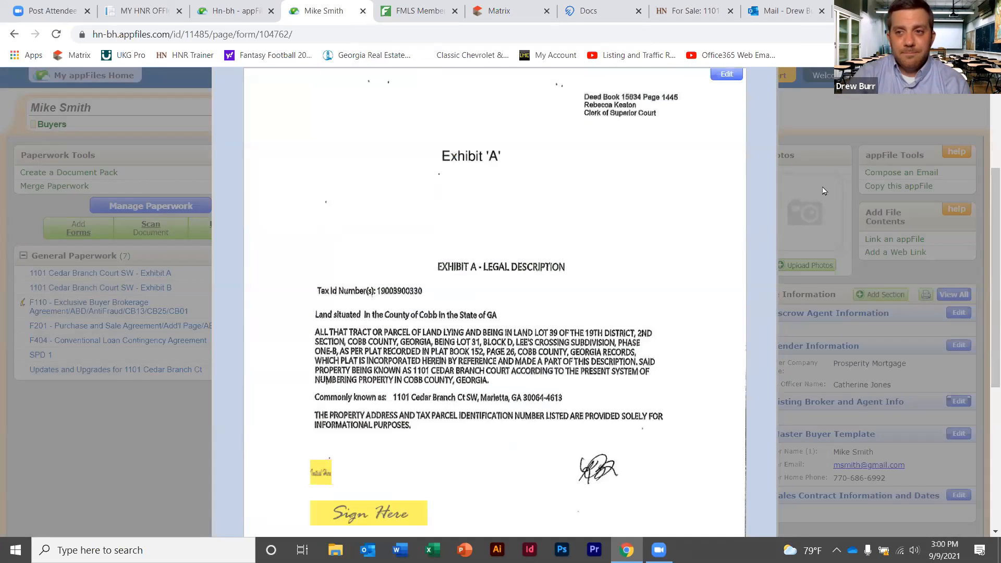
scroll(986, 185, up, 2)
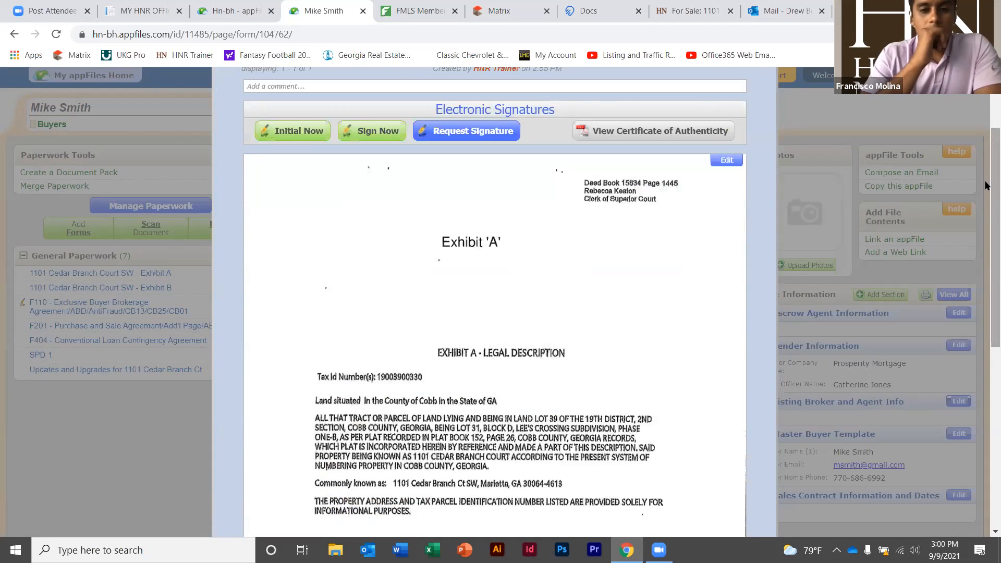
scroll(985, 185, up, 2)
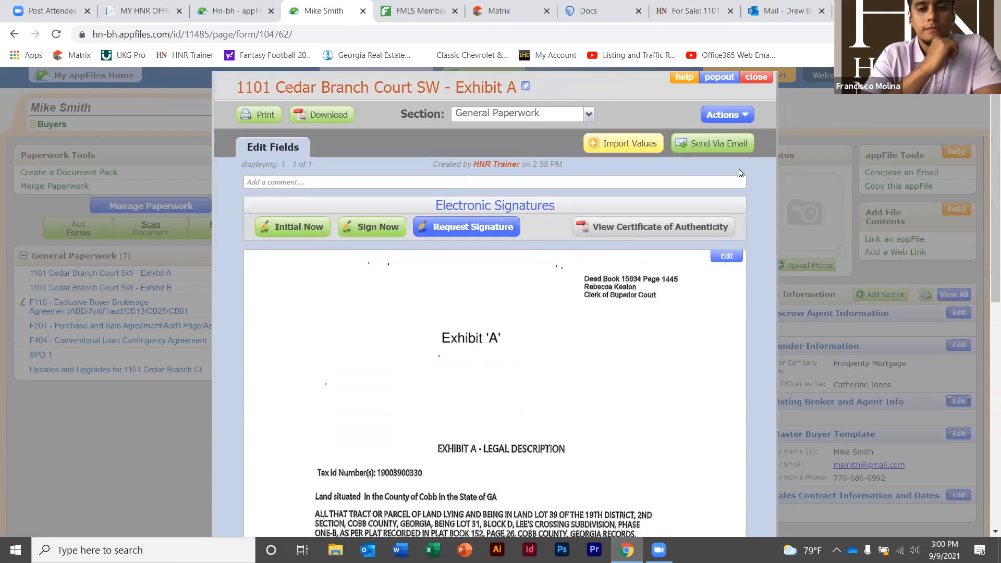
scroll(756, 110, up, 1)
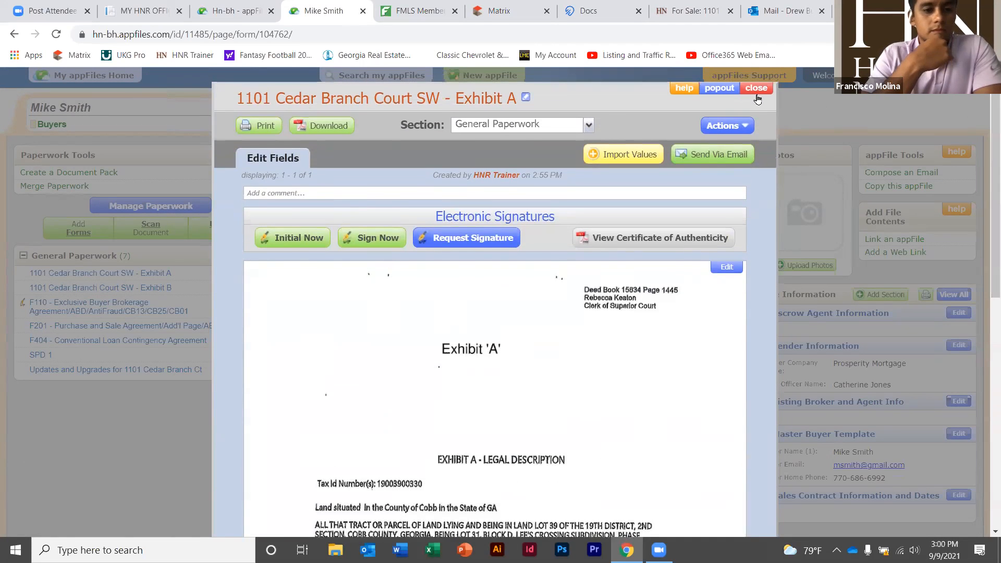
click(755, 88)
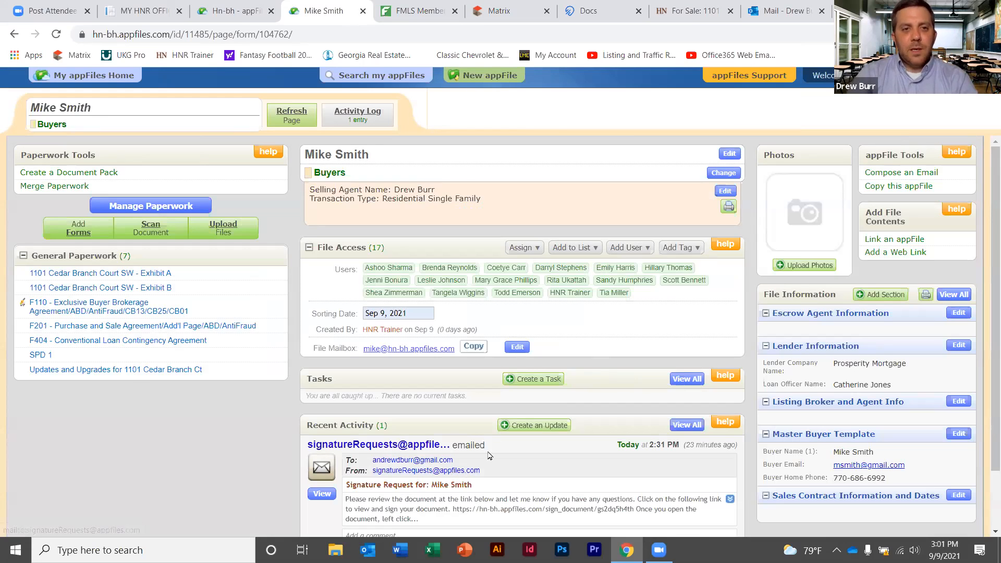
drag(987, 146, 988, 383)
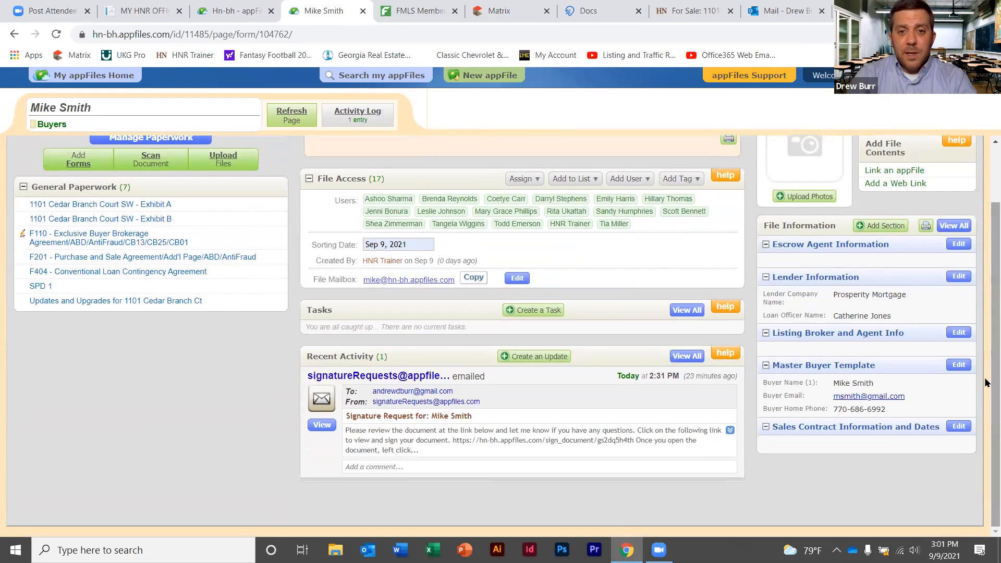
click(534, 358)
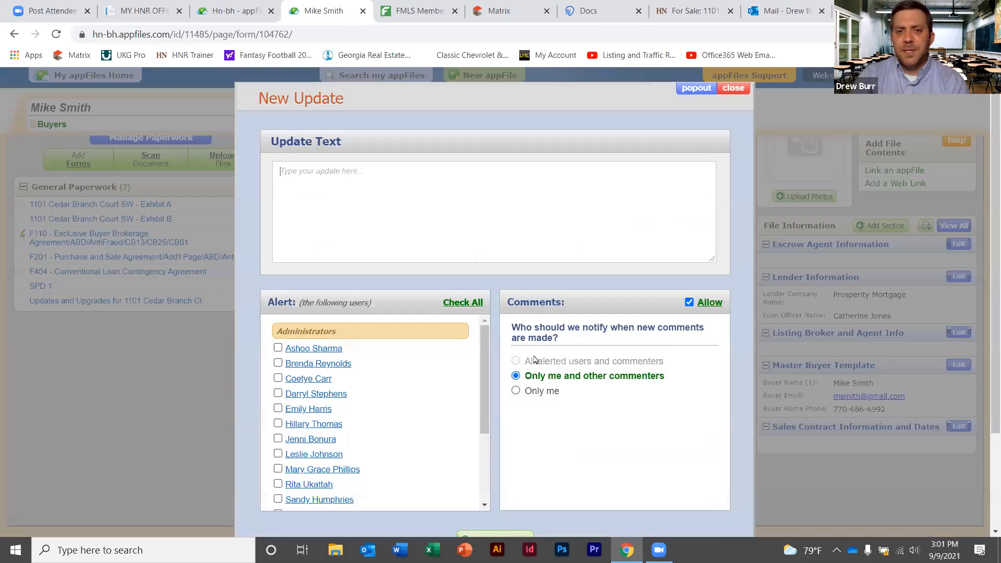
click(407, 189)
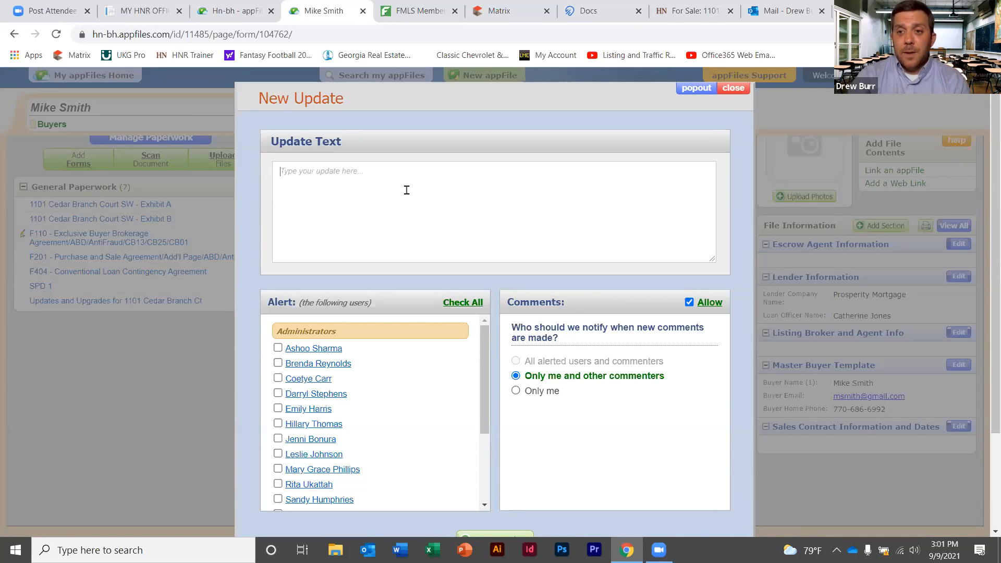
click(737, 89)
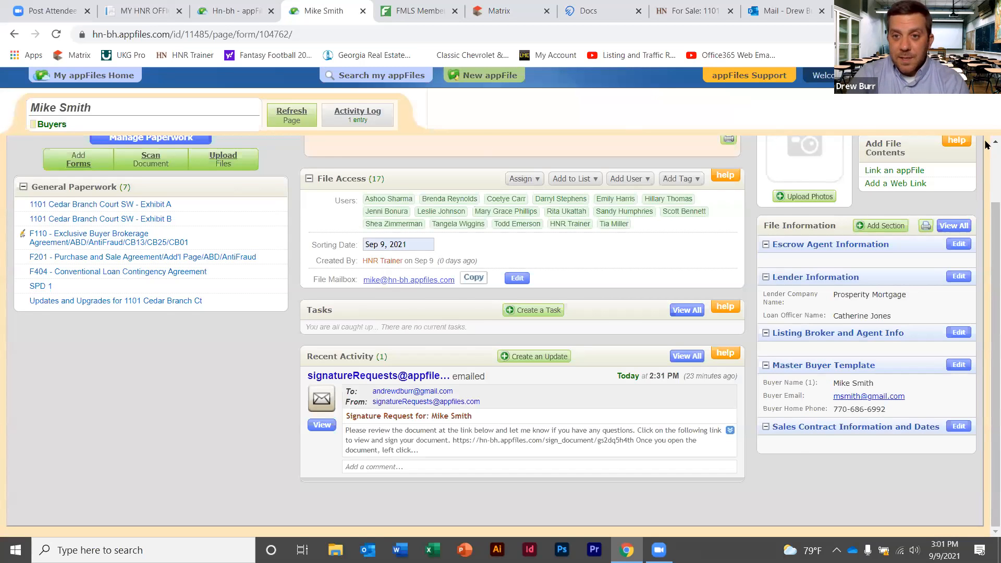
scroll(985, 136, up, 2)
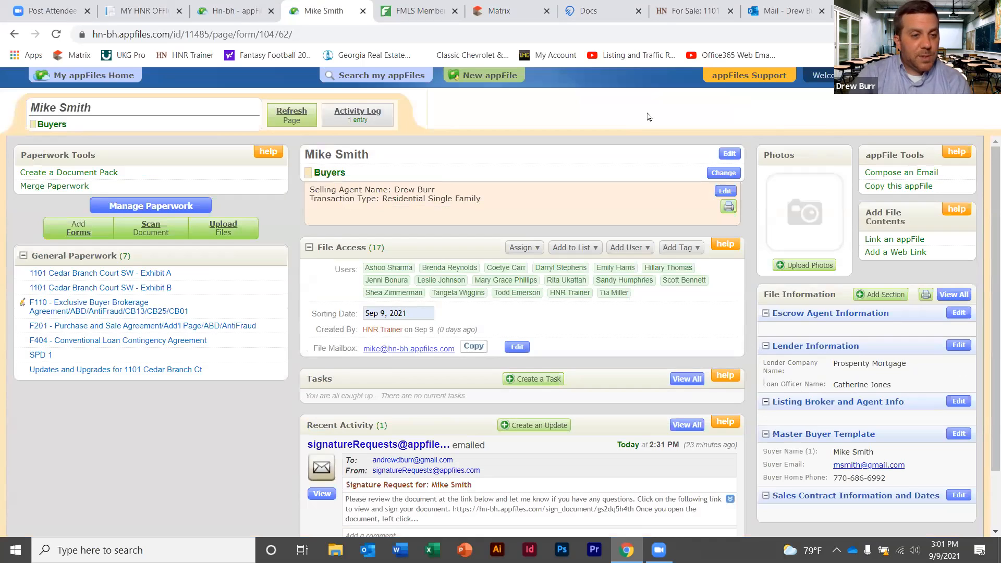
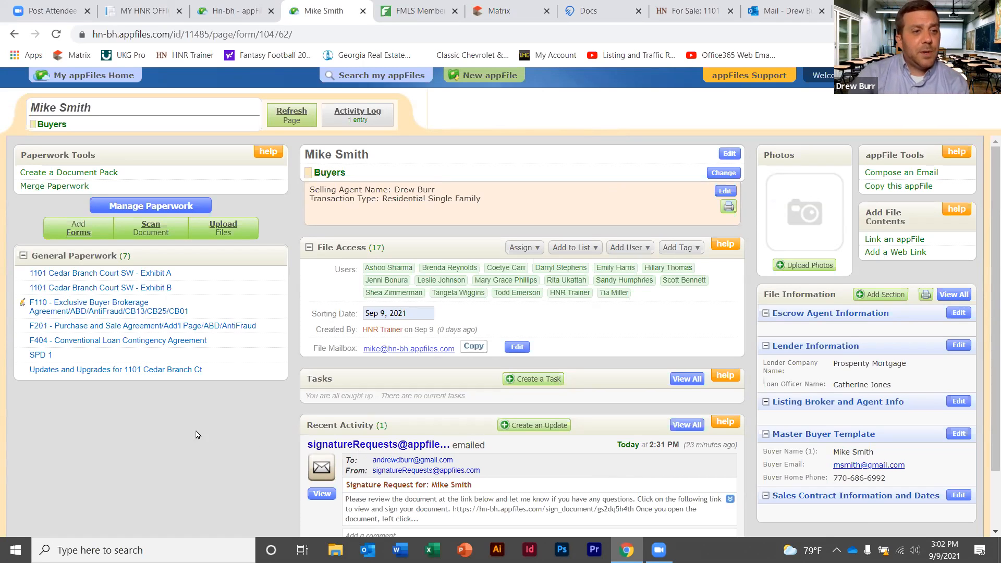
Open the F110 Exclusive Buyer Brokerage Agreement, select its title and list the available sections
click(117, 312)
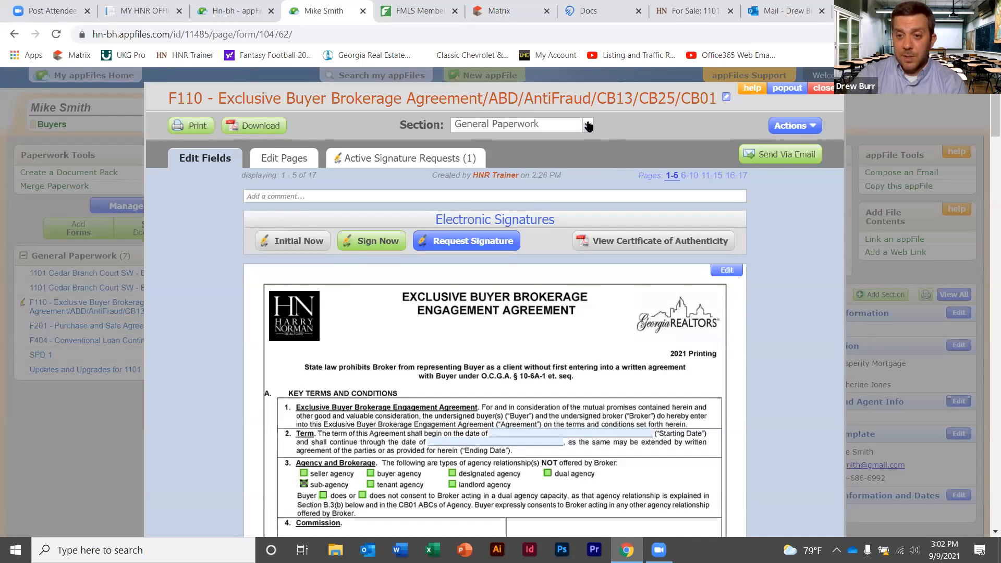
triple_click(452, 89)
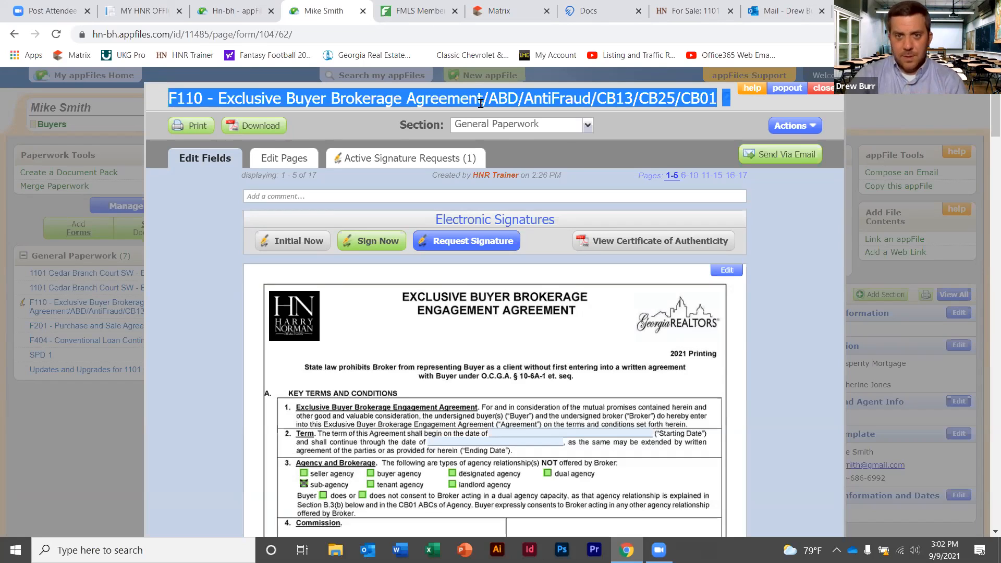
click(588, 126)
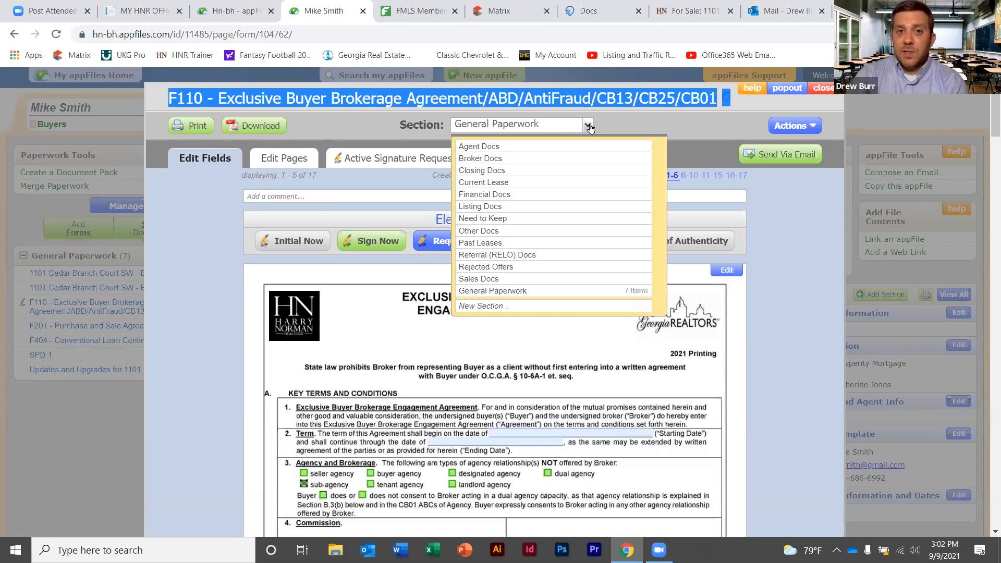
File the F110 agreement under Broker Docs and close the form viewer
click(514, 159)
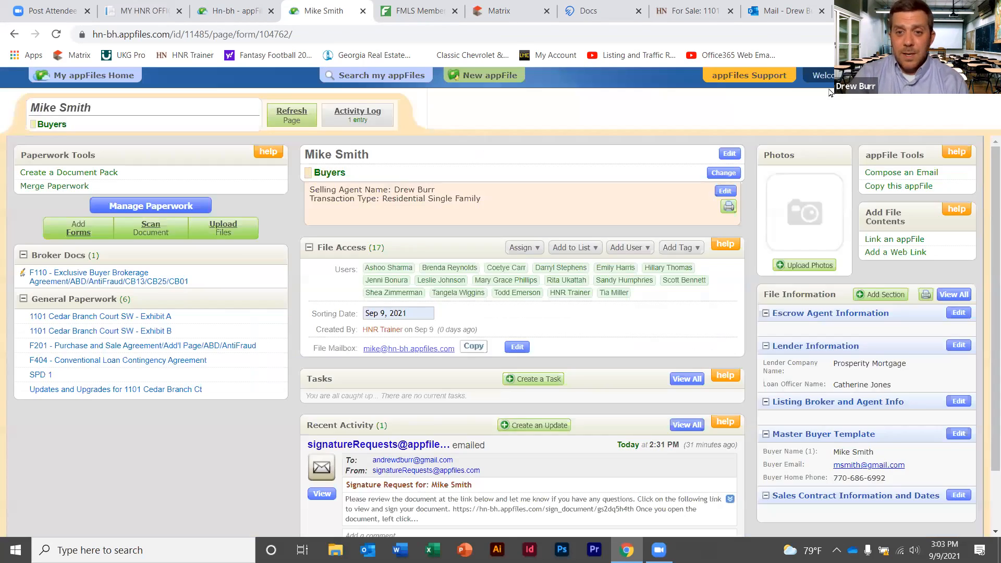
click(823, 87)
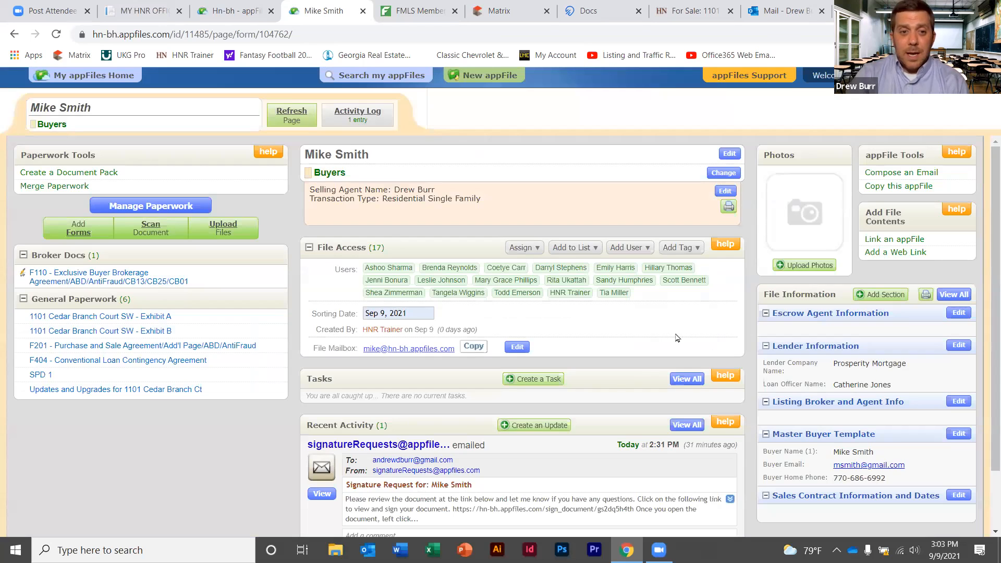
Write an update announcing the buyer has signed the Buyer Brokerage!!!
click(540, 425)
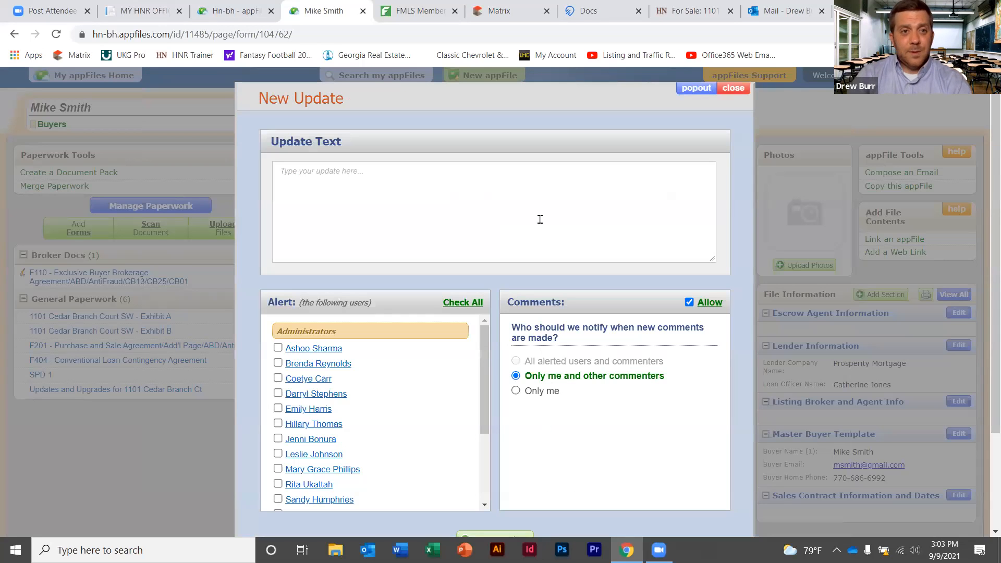
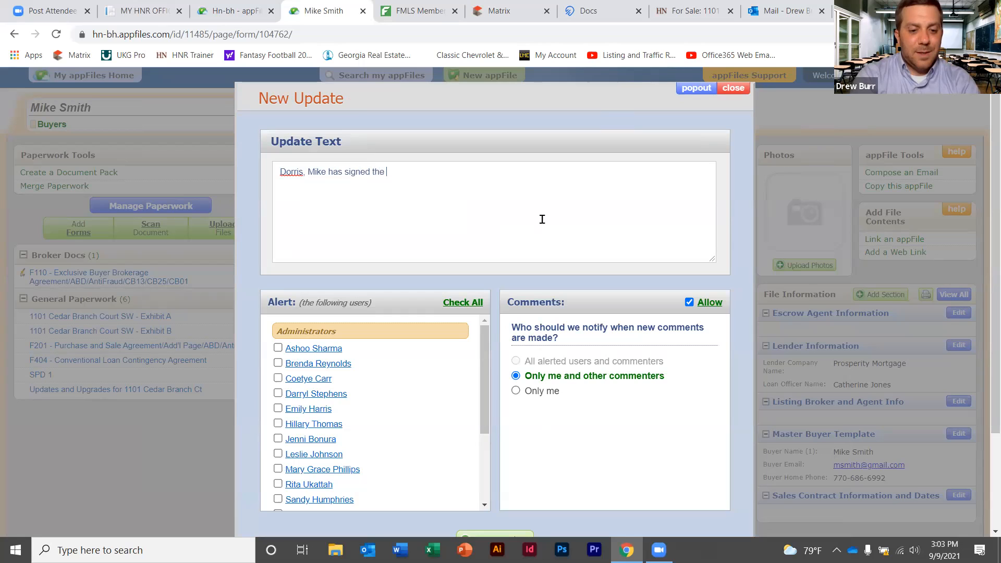
text(BUyer)
key(BackSpace)
key(BackSpace)
key(BackSpace)
key(BackSpace)
text(uyer Brok)
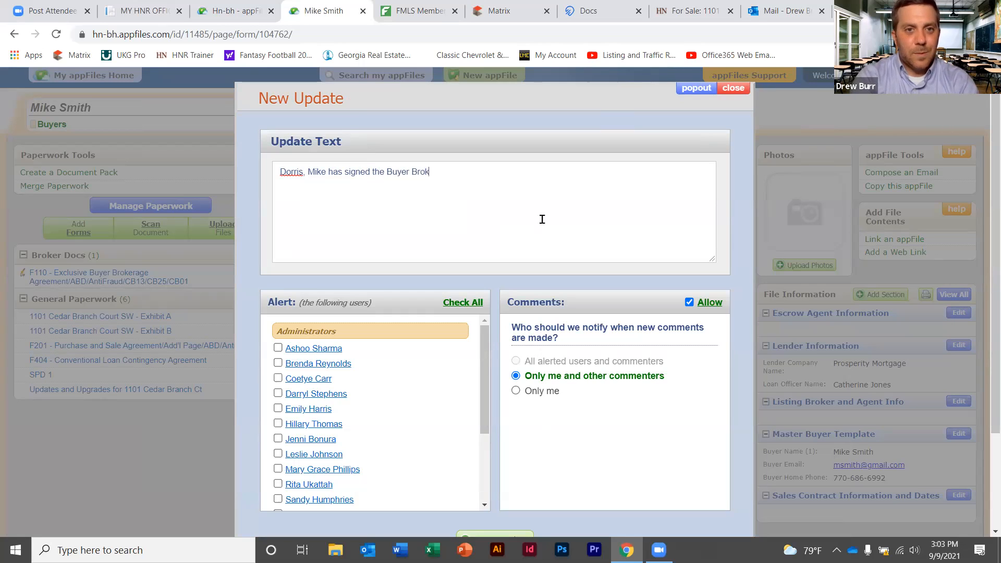
text(erage)
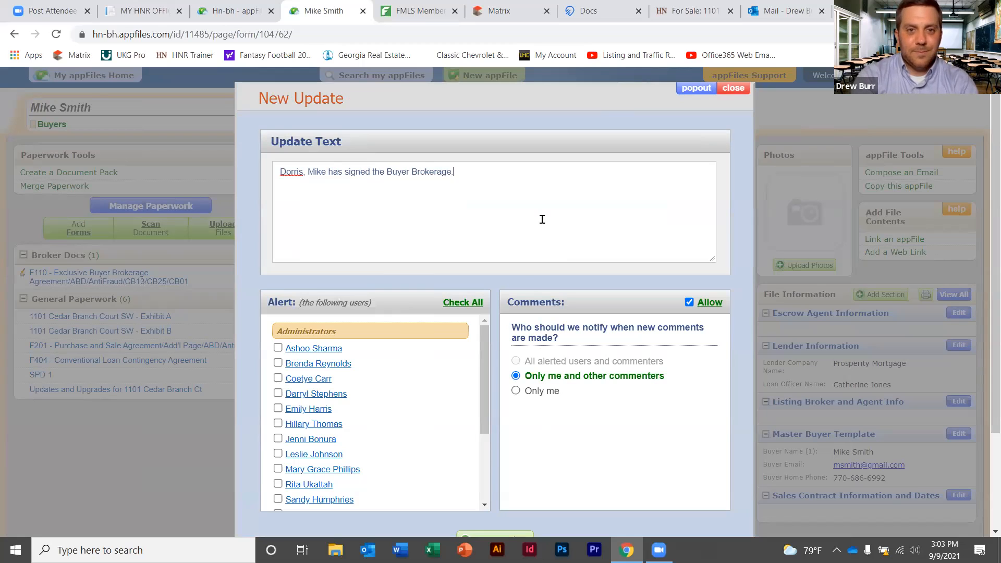
text(!!!)
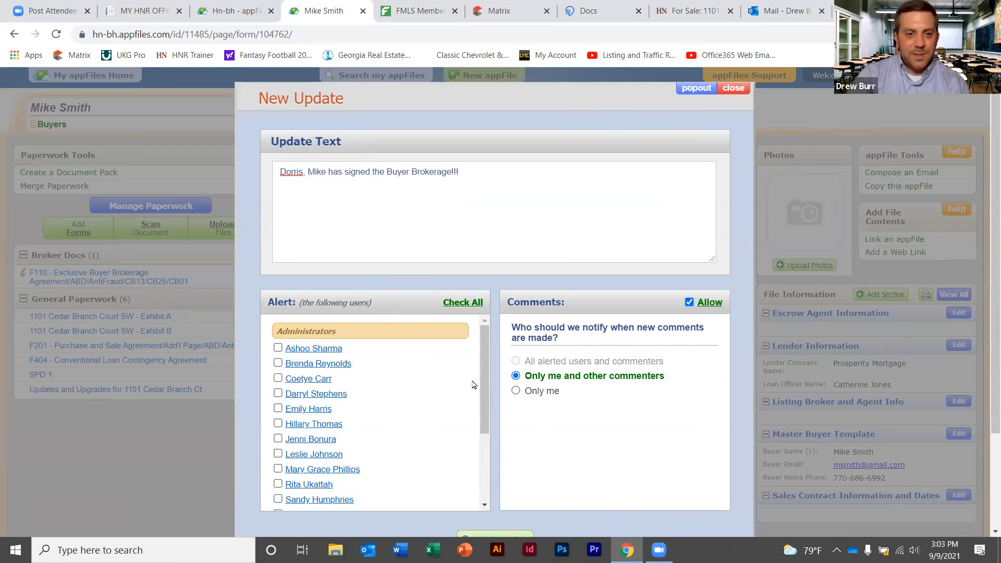
Alert the trainer user and post the update to the file's activity
scroll(486, 345, down, 2)
scroll(484, 383, up, 2)
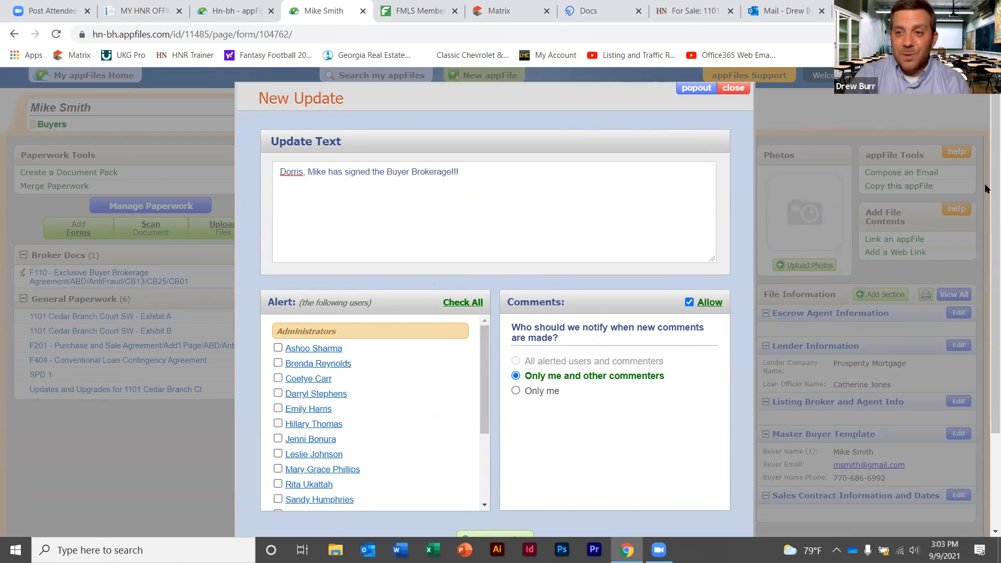
scroll(987, 257, down, 2)
drag(481, 292, 481, 357)
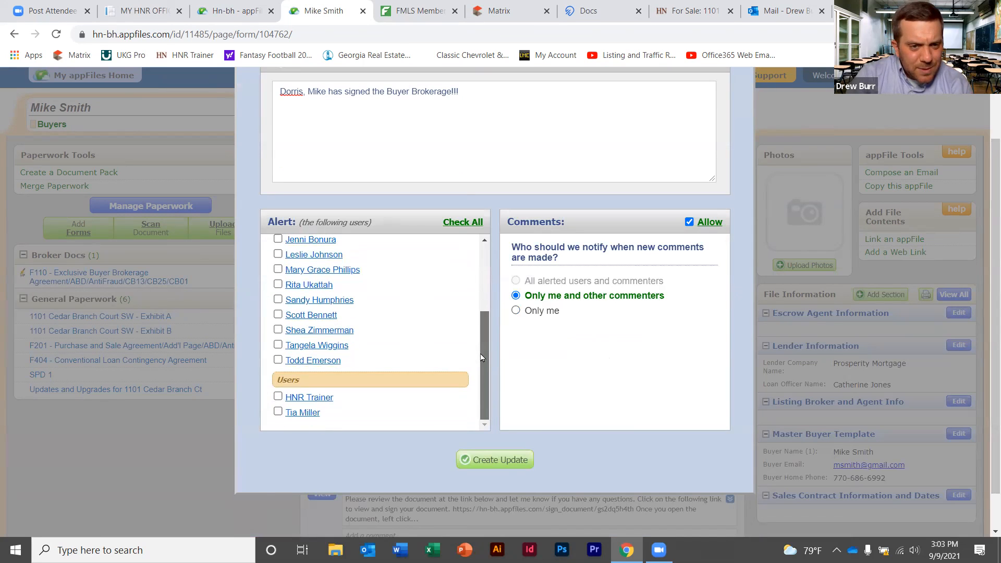
click(278, 396)
click(512, 463)
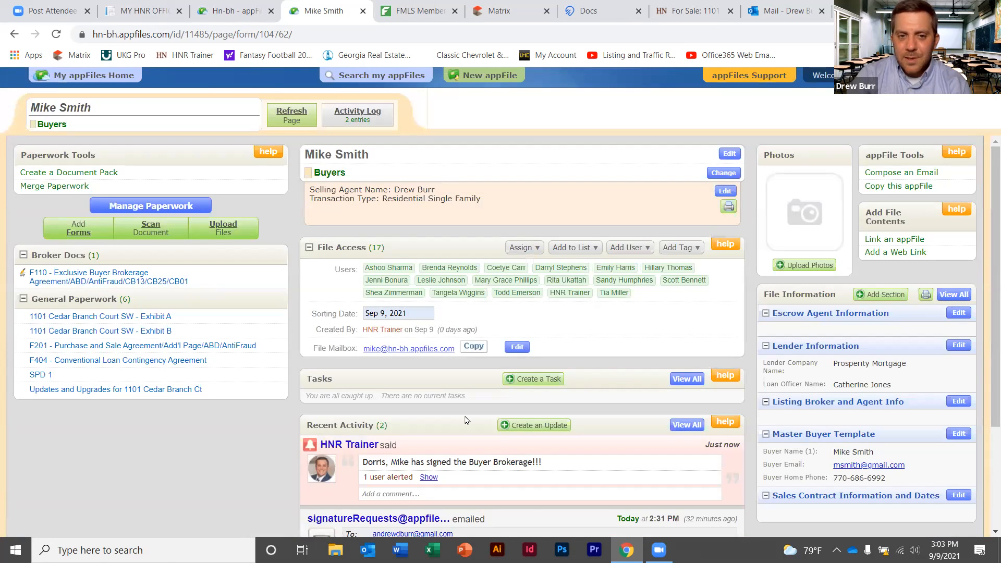
scroll(465, 420, down, 1)
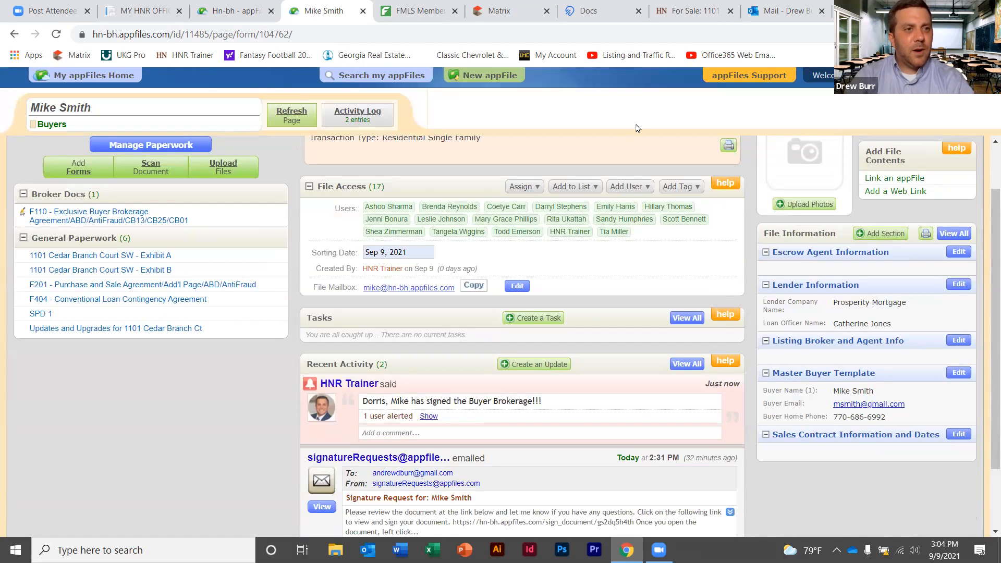
scroll(638, 129, up, 1)
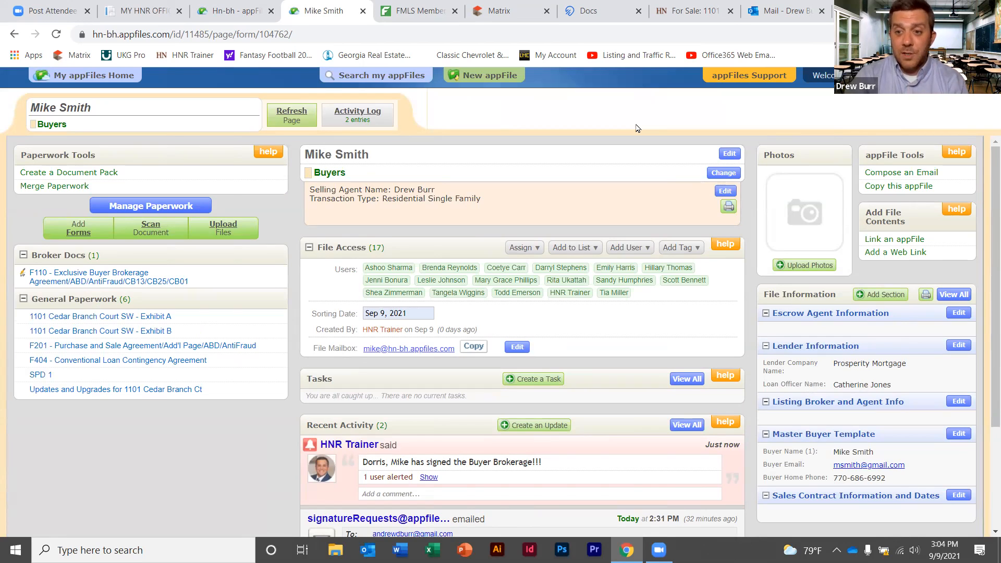
Rename the file to 'OFFER:' followed by the pasted property address
click(733, 156)
drag(450, 123, 299, 115)
text(OFFER:)
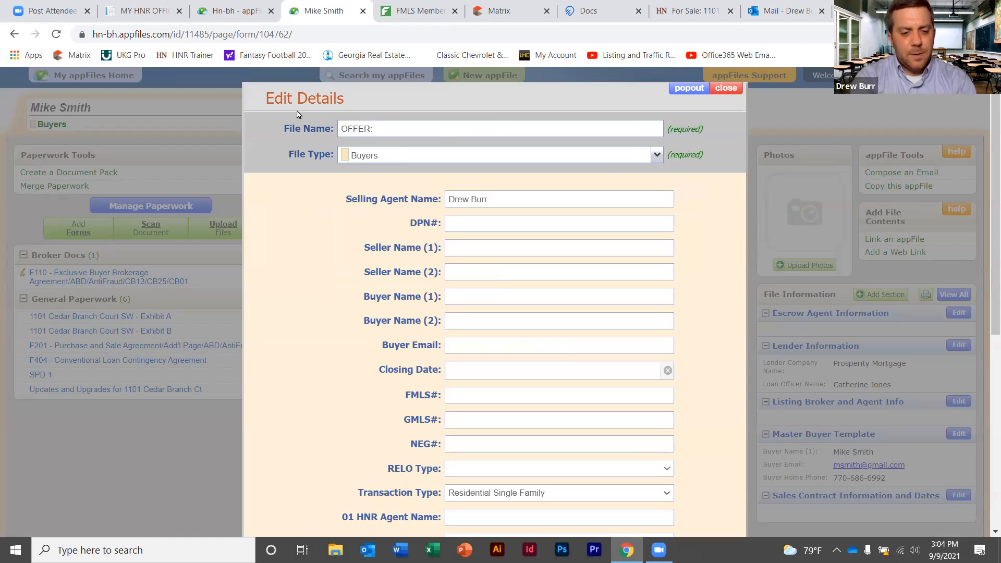
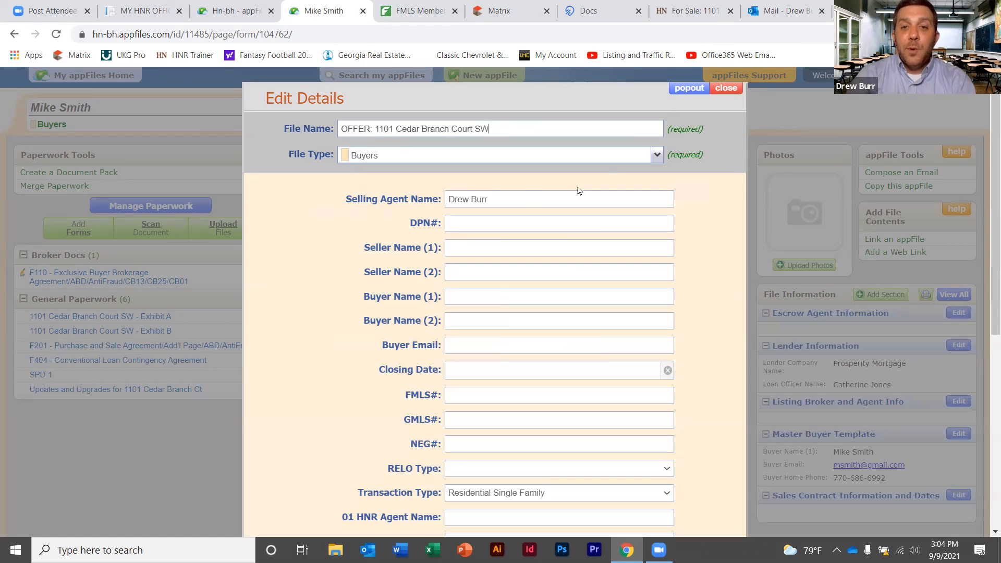
Change the file type to New Pending and save the details
click(657, 157)
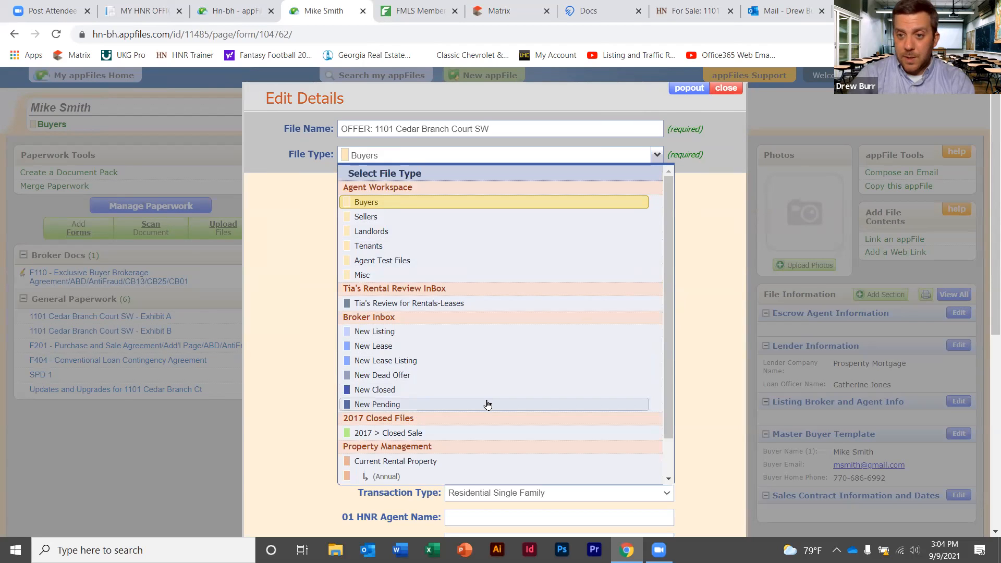
click(487, 404)
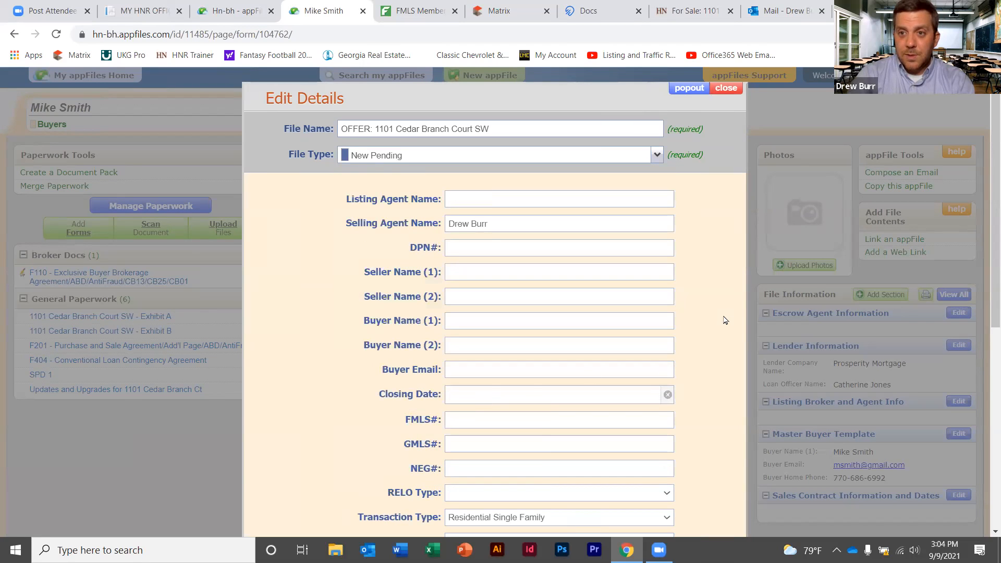
scroll(985, 230, down, 7)
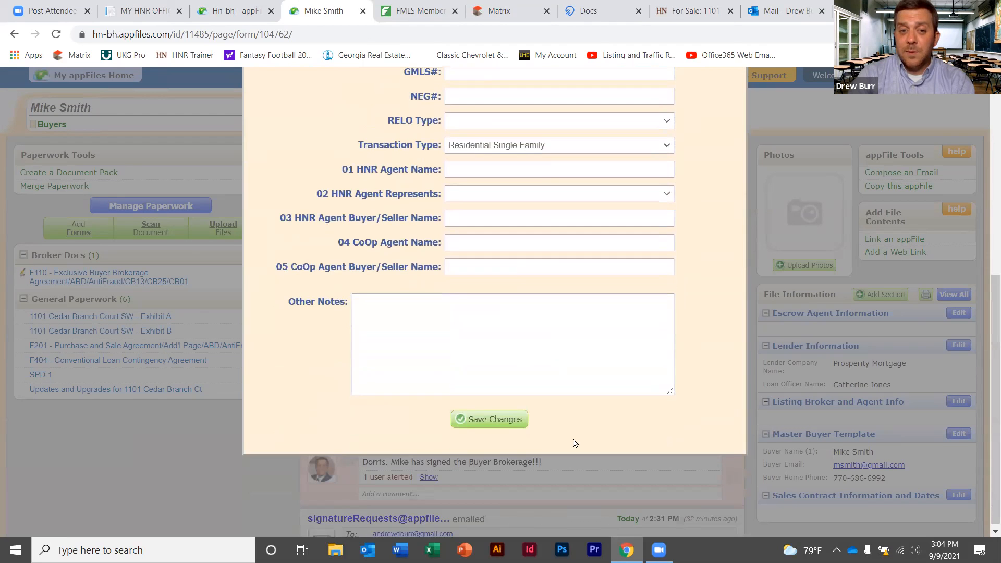
click(500, 420)
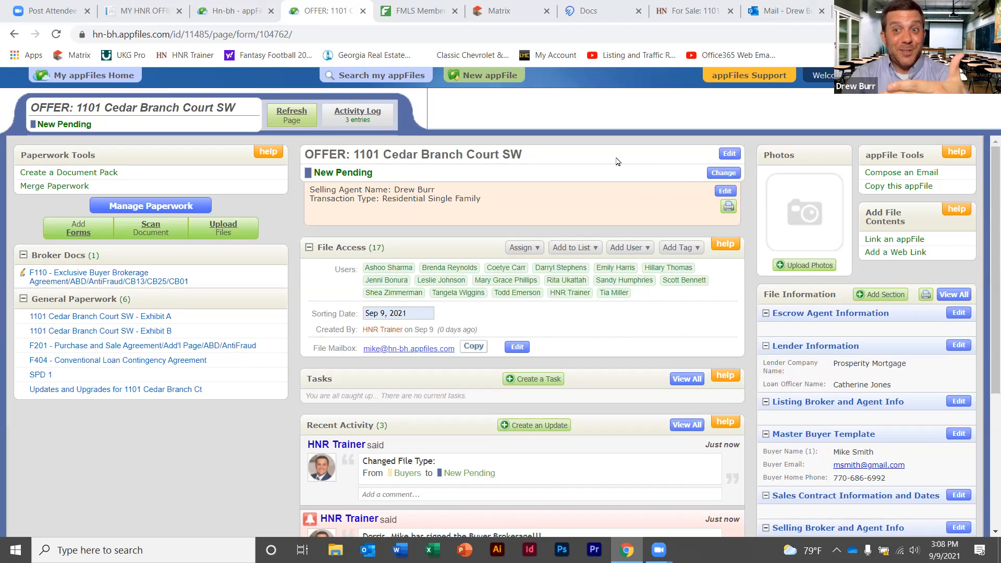
Review the updated offer file, then close its tab to return to appFiles Home
scroll(617, 161, down, 1)
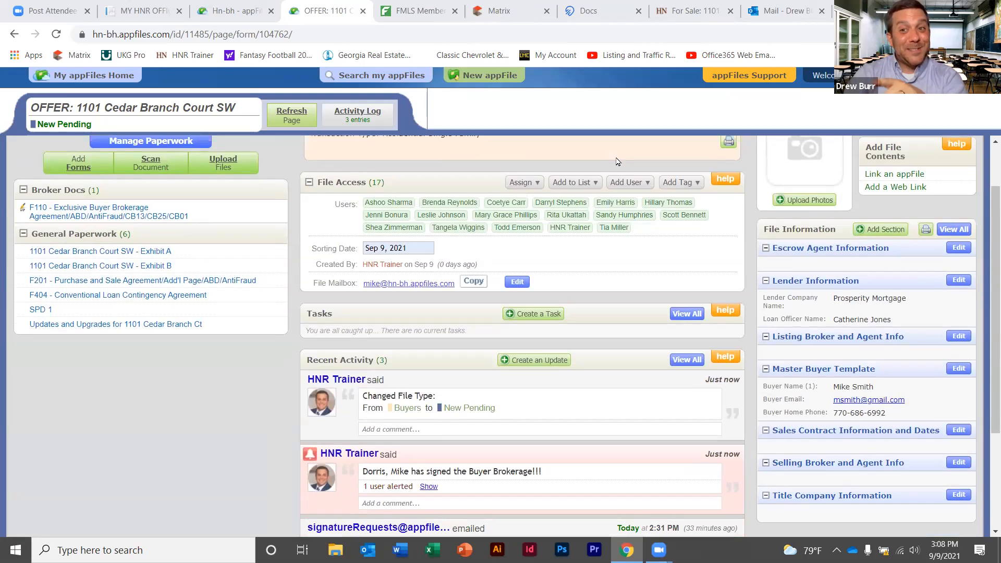
scroll(987, 219, up, 1)
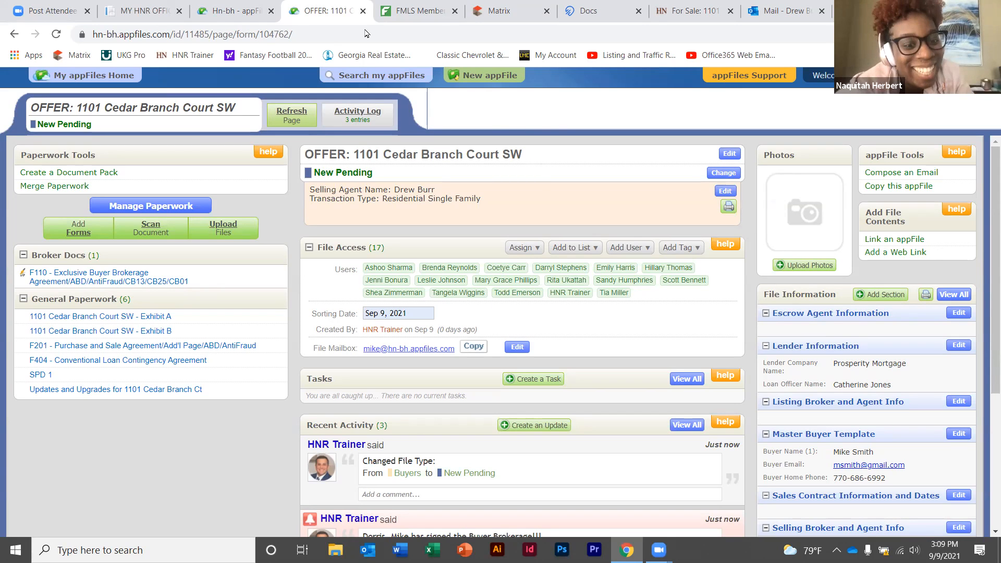
click(363, 11)
Open the Template - Buyer - Agent file from the full list of appFiles
click(235, 11)
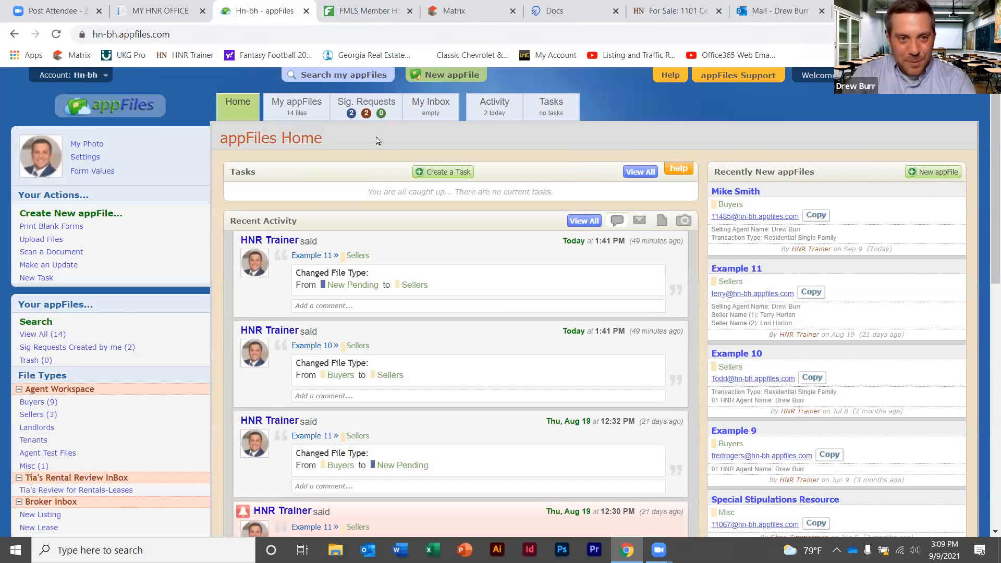
click(306, 107)
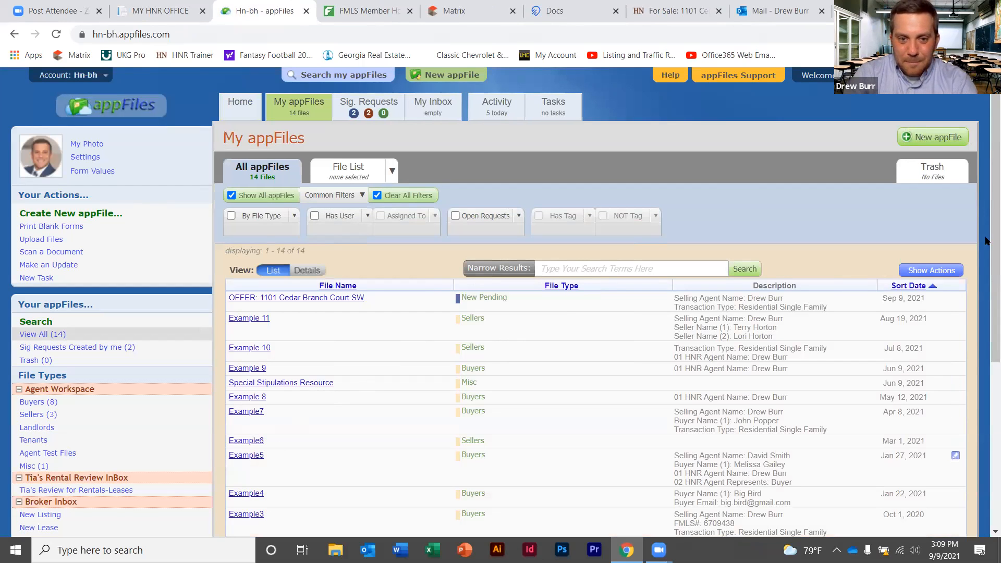
scroll(987, 359, down, 3)
scroll(986, 340, up, 3)
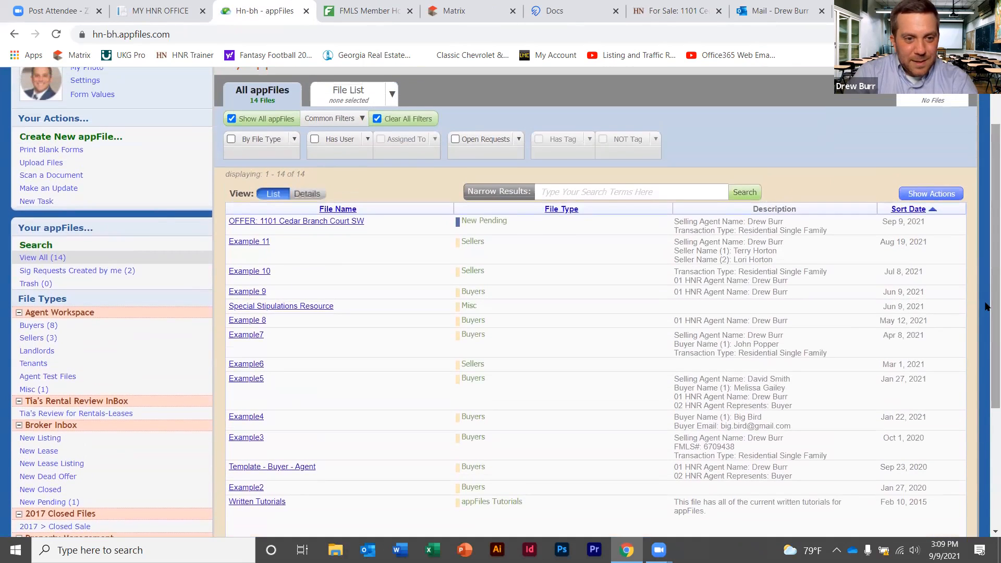
click(288, 467)
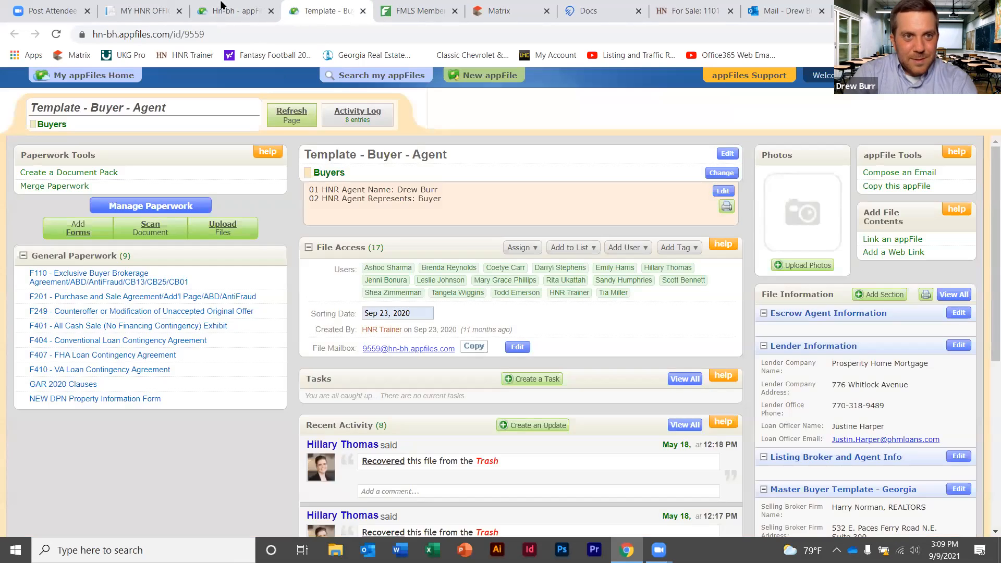
click(235, 11)
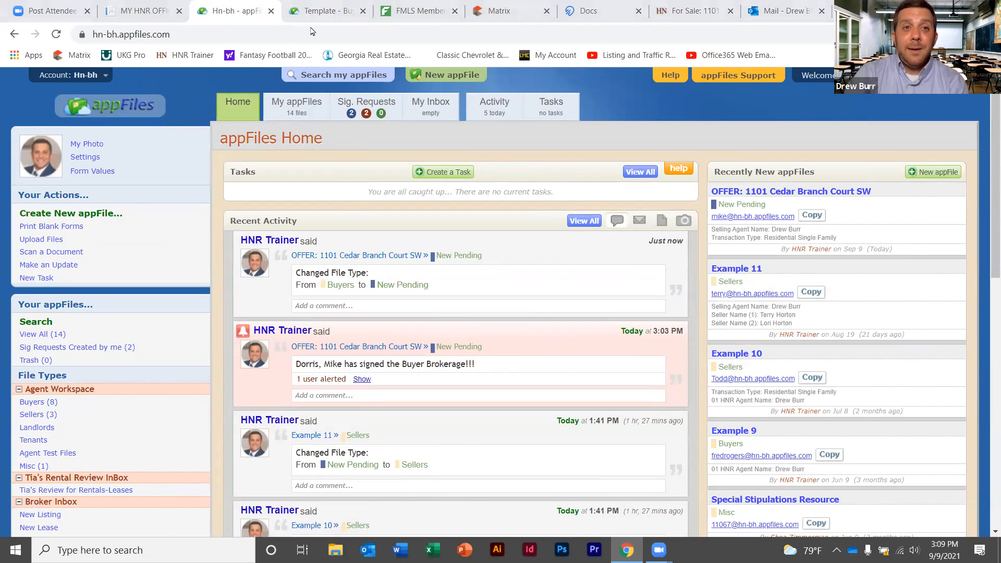
click(312, 12)
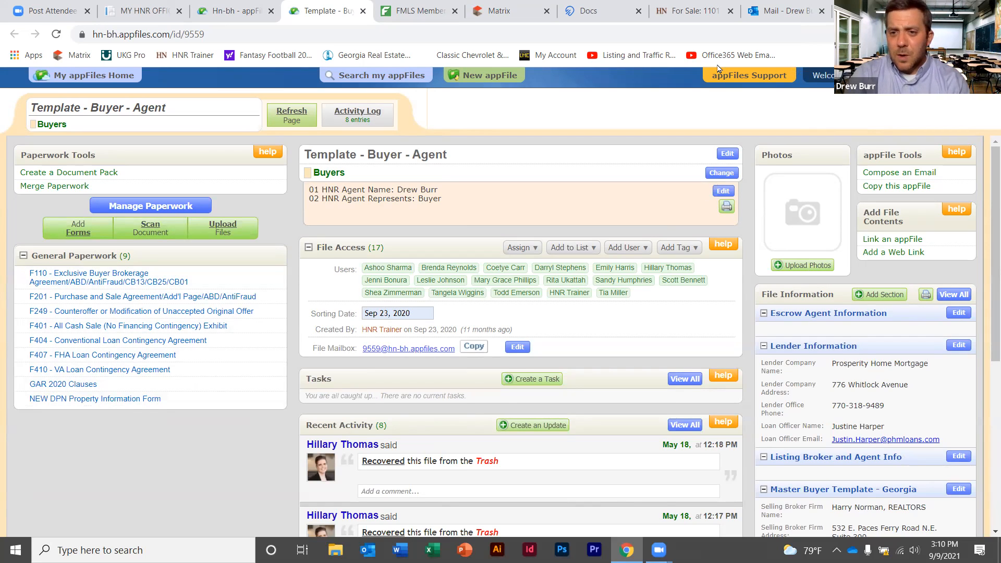
Scroll through the template's details and choose 'Copy this appFile'
scroll(912, 313, down, 2)
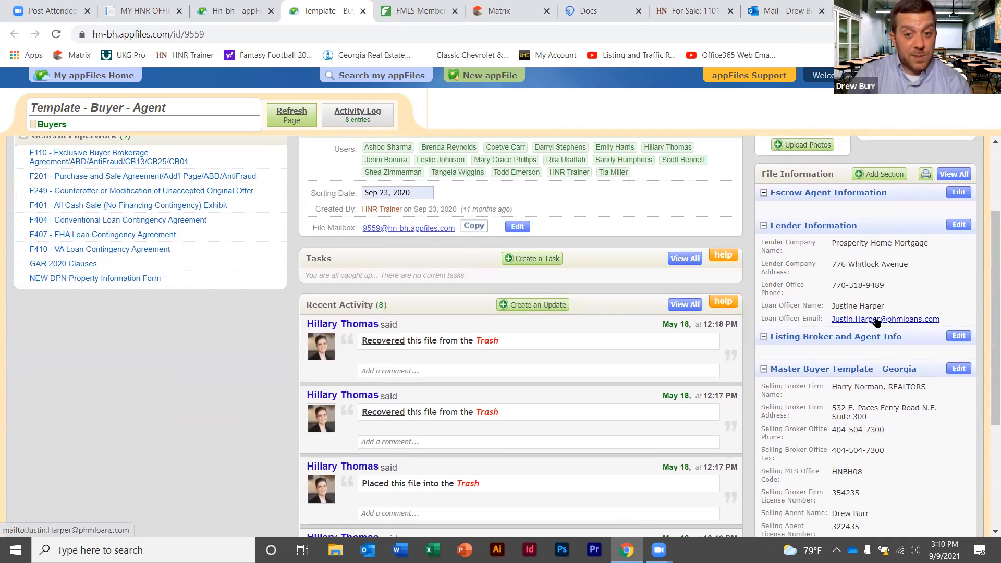
drag(987, 227, 988, 318)
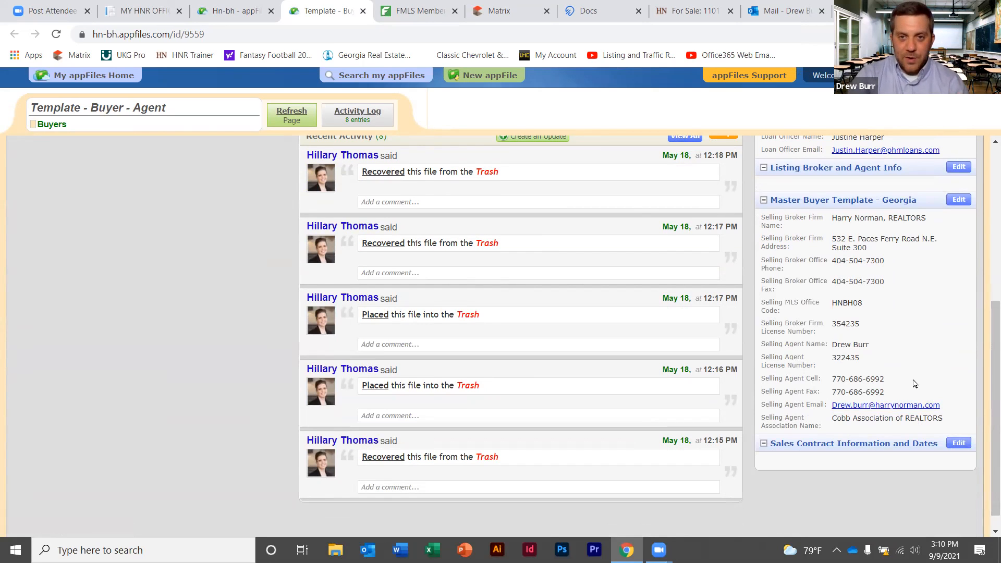
drag(987, 384, 984, 177)
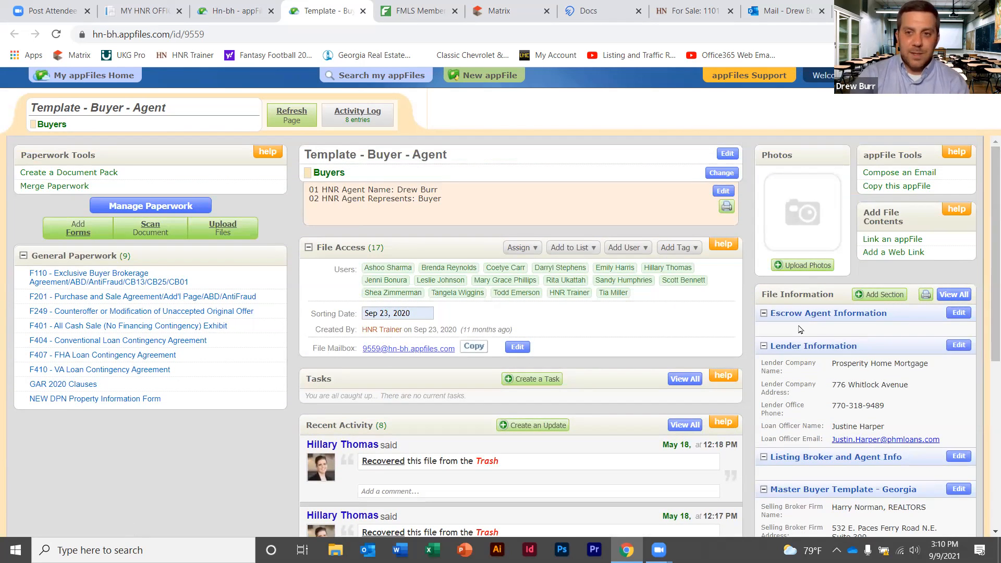
click(891, 188)
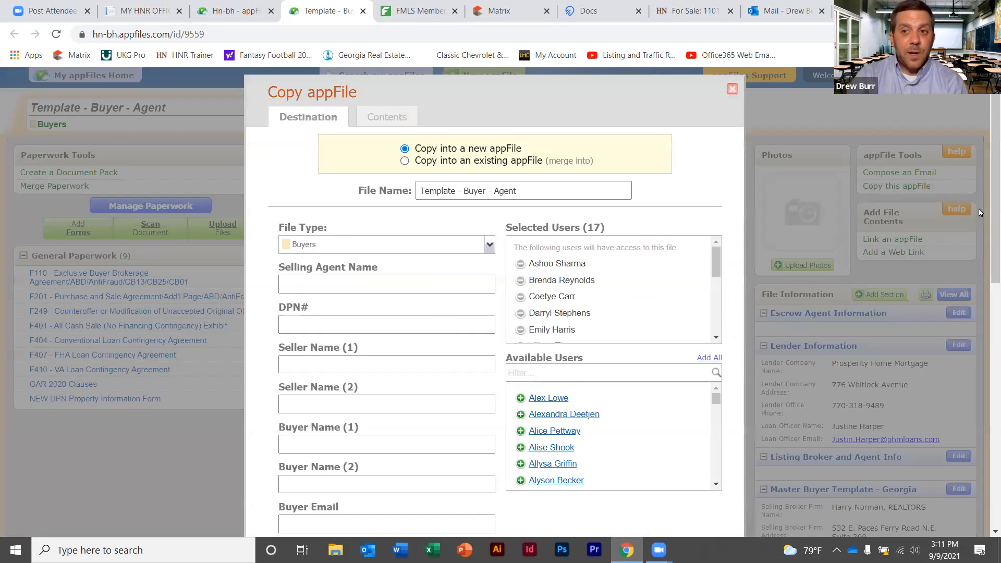
Replace the copy's file name with the buyer client's full name and continue
scroll(982, 208, down, 2)
scroll(986, 200, up, 2)
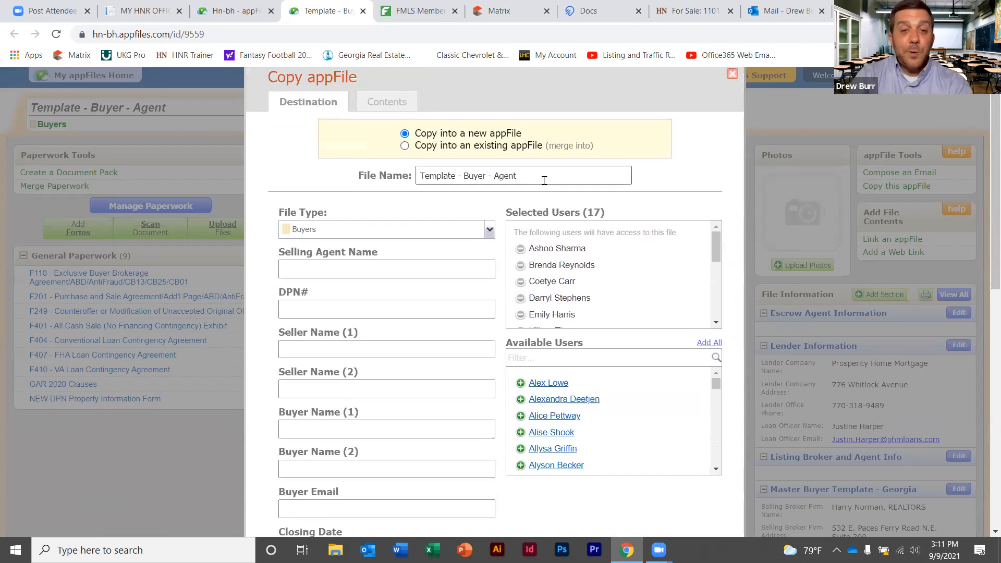
drag(543, 180, 407, 177)
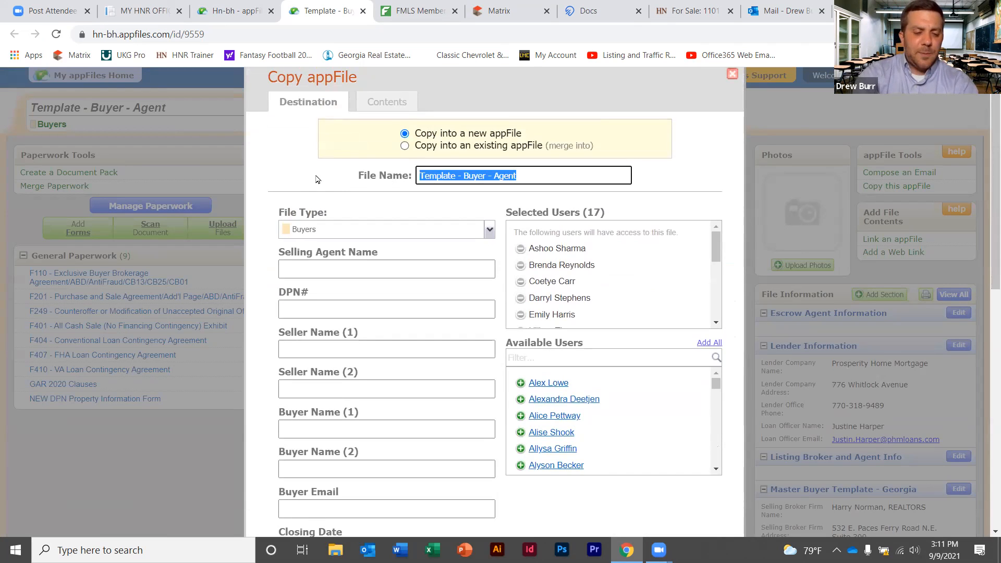
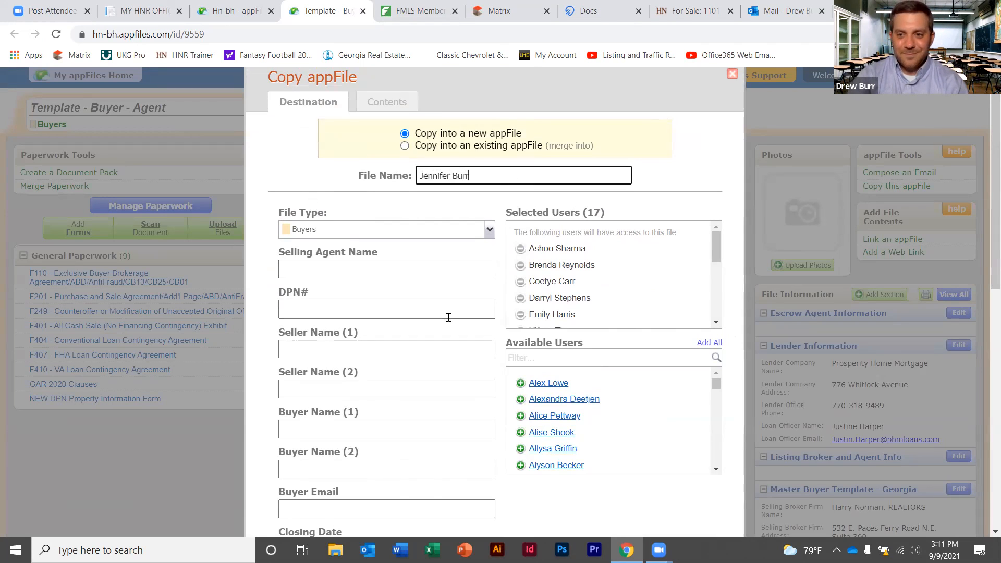
mouse_move(985, 176)
mouse_down()
mouse_move(983, 465)
mouse_move(985, 175)
mouse_up()
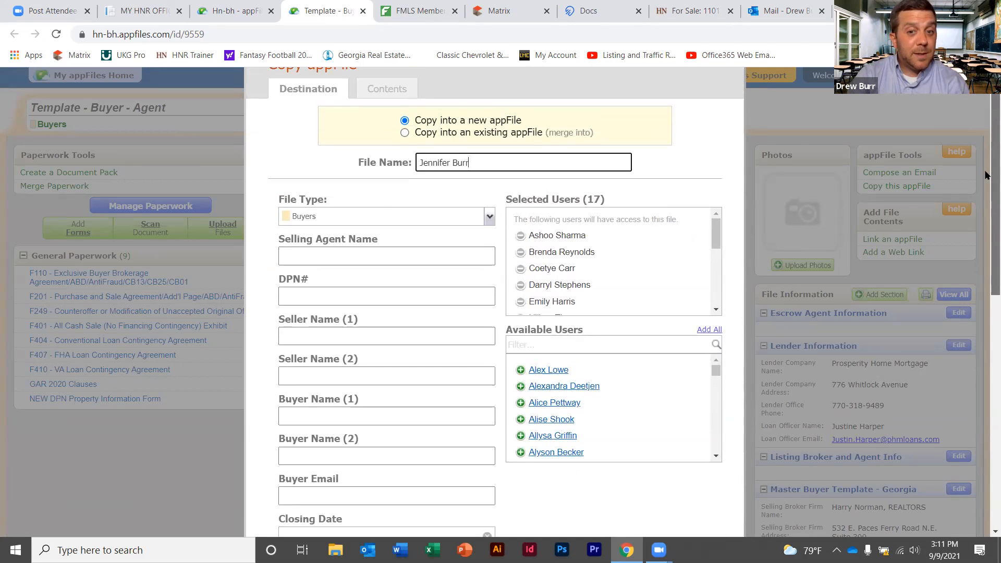
drag(985, 175, 986, 433)
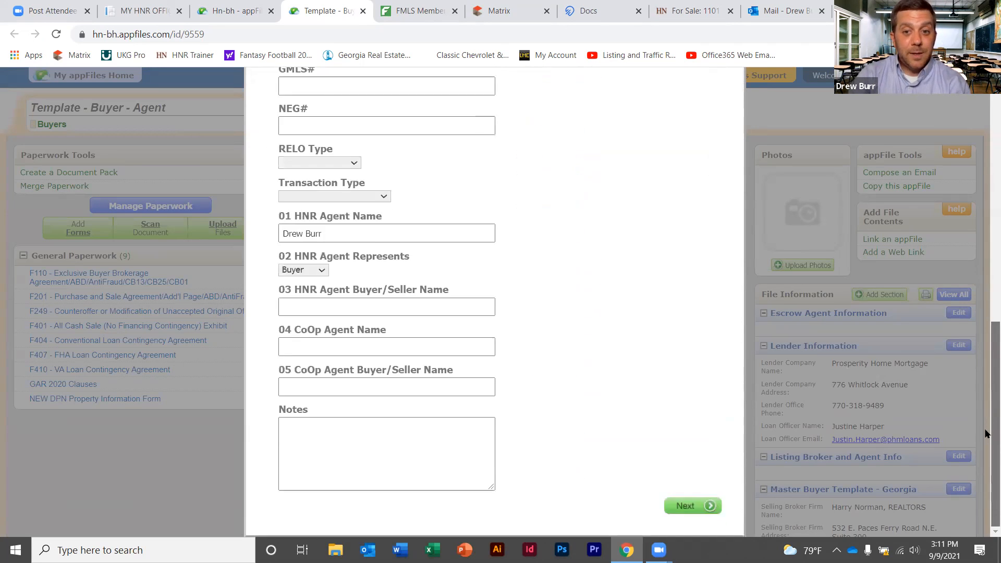
click(689, 505)
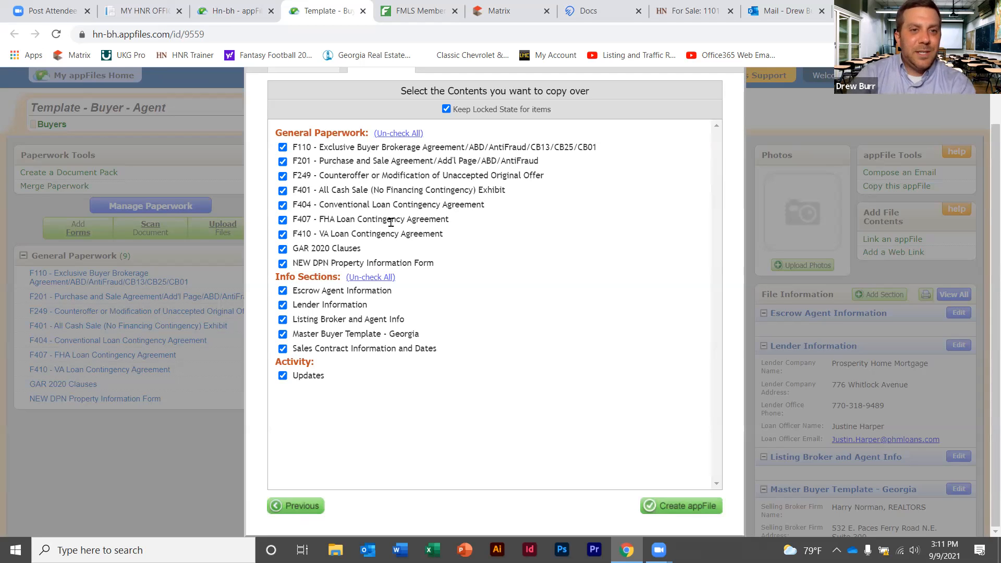
Uncheck F249, F404, F407 and F410 in the contents to copy
click(283, 176)
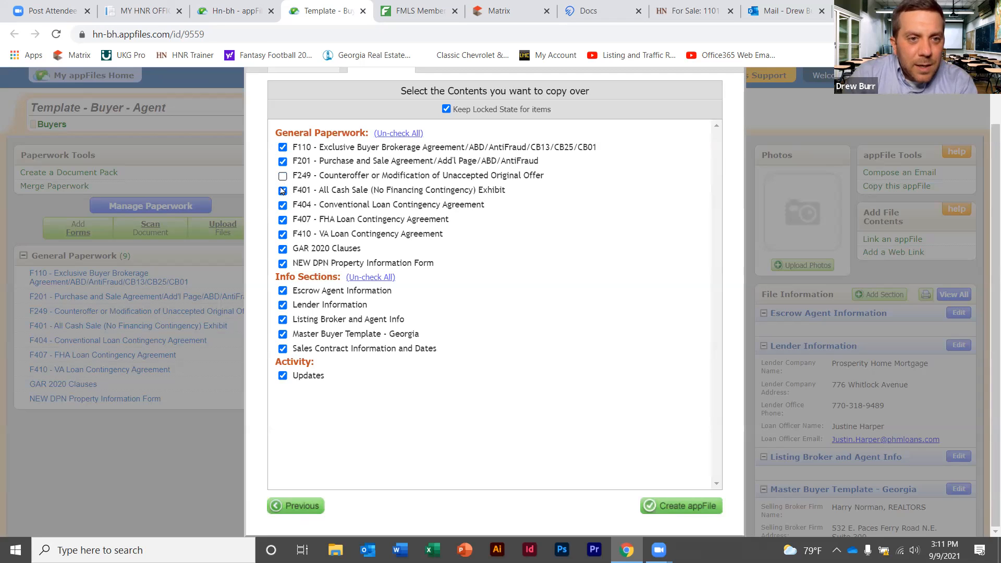
click(283, 205)
click(283, 220)
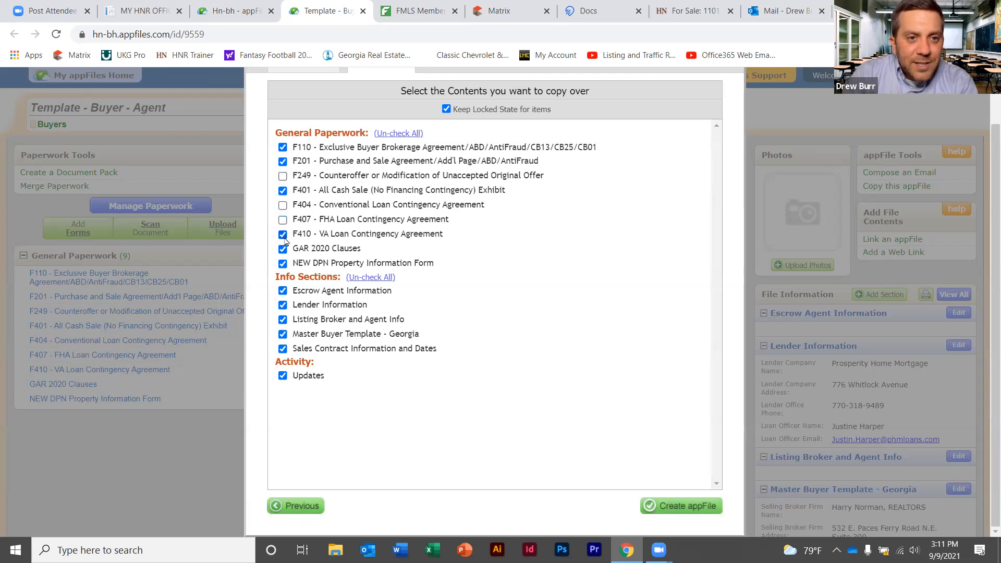
click(283, 234)
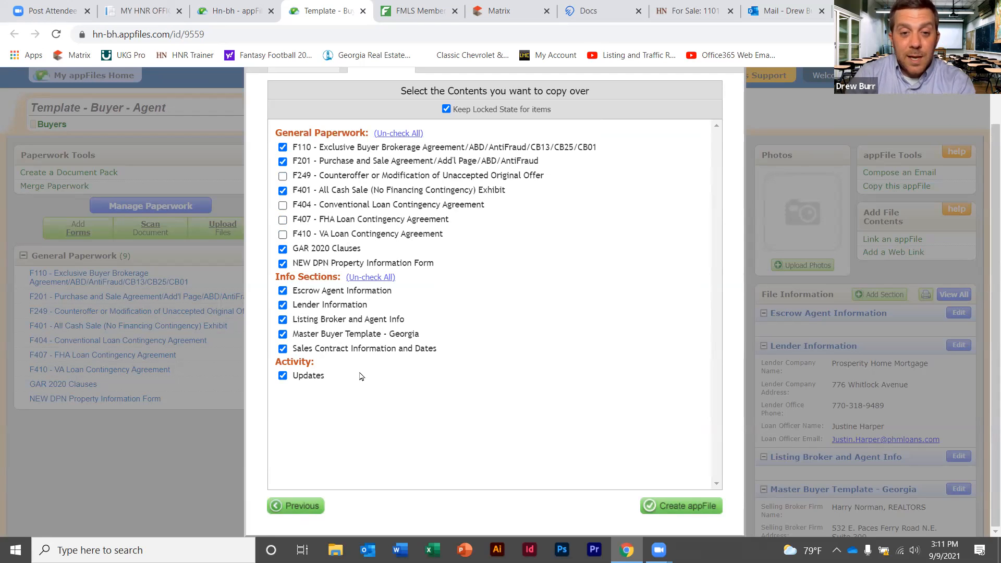
Create the appFile and follow the 'here' link once copying completes
click(693, 509)
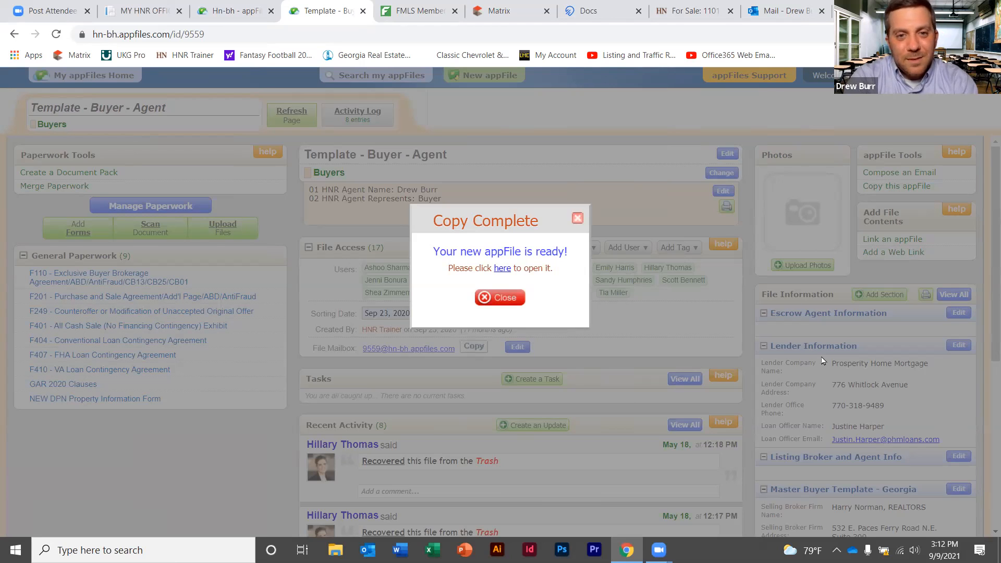
click(502, 268)
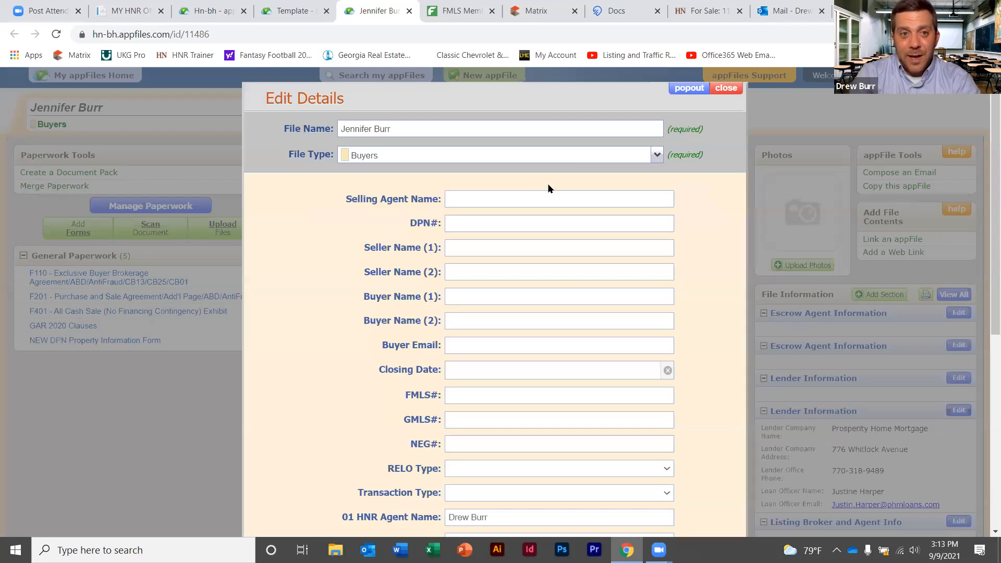
Switch the file type to Sellers and back to Buyers, then close Edit Details
click(656, 156)
click(452, 217)
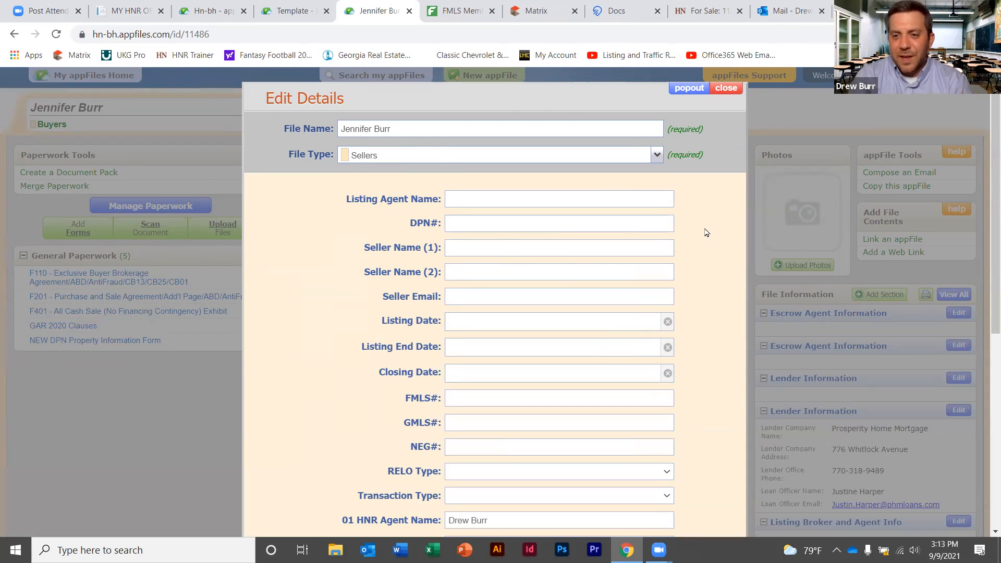
click(655, 154)
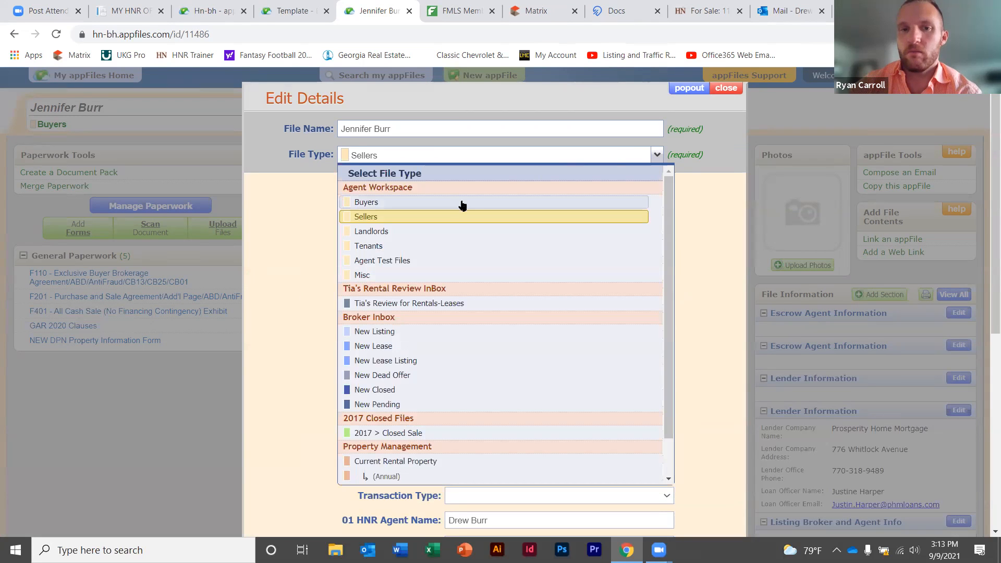
click(454, 207)
click(726, 88)
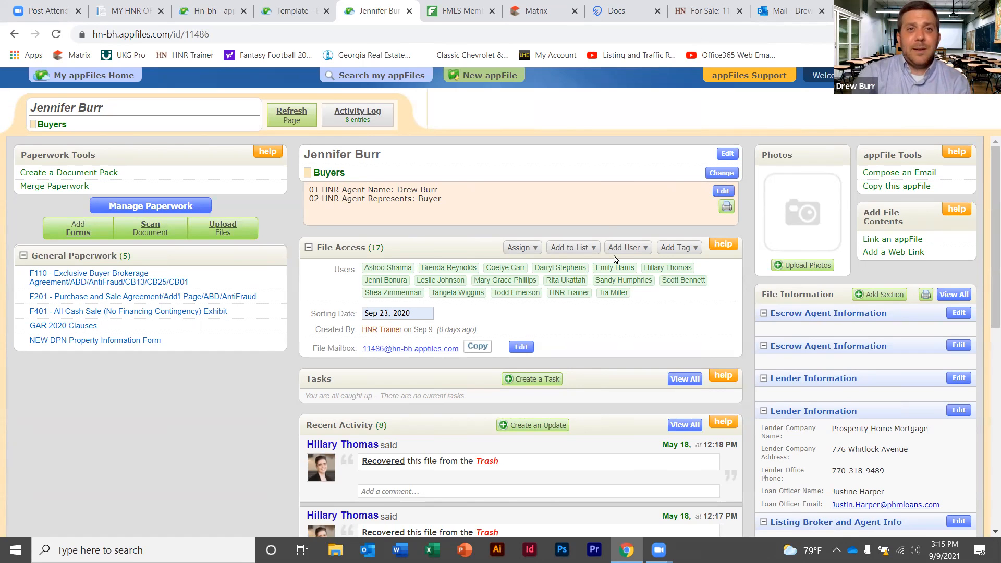
Close the new buyer appFile and the Buyer-Agent template, then return to the appFiles Home page
click(410, 11)
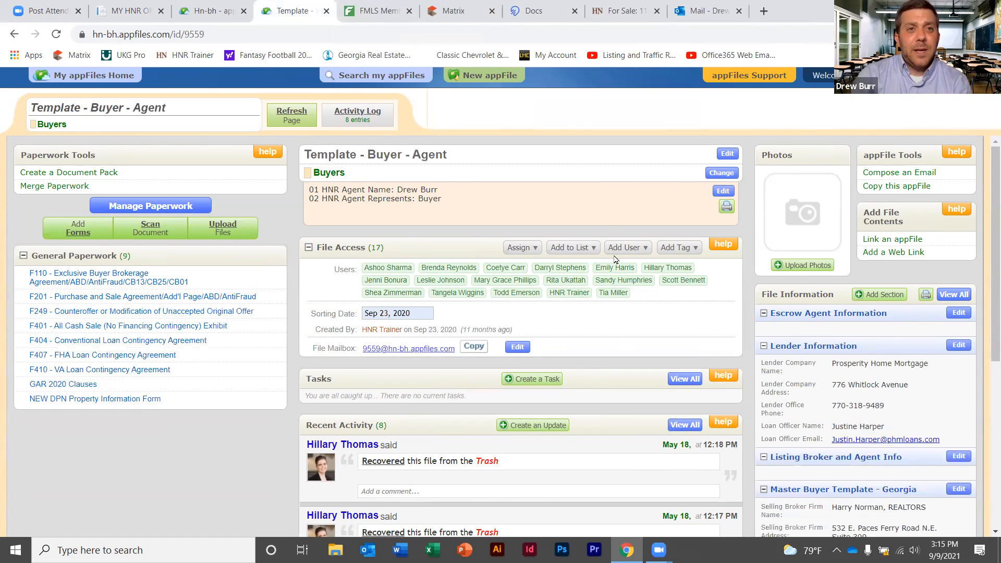
click(326, 11)
click(218, 12)
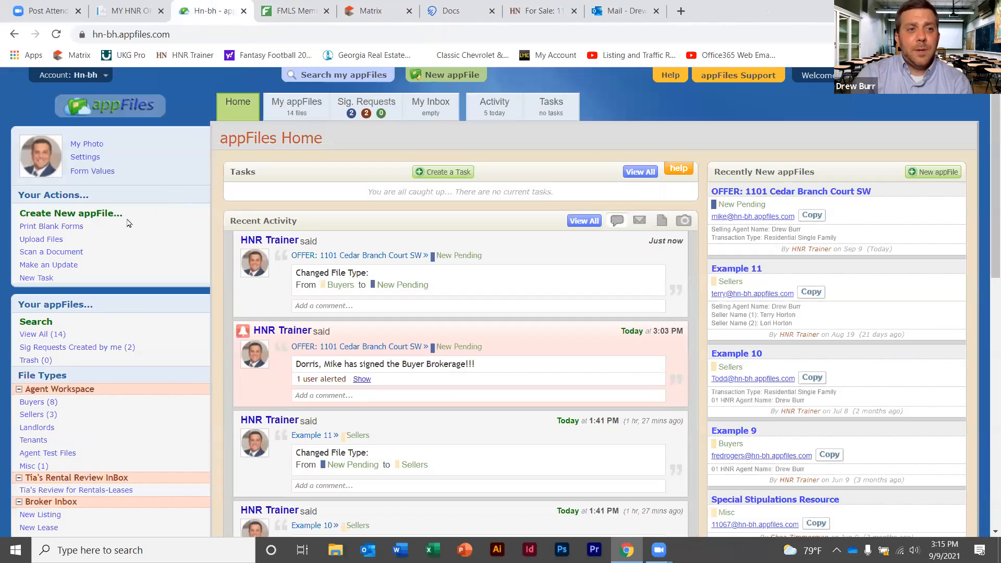